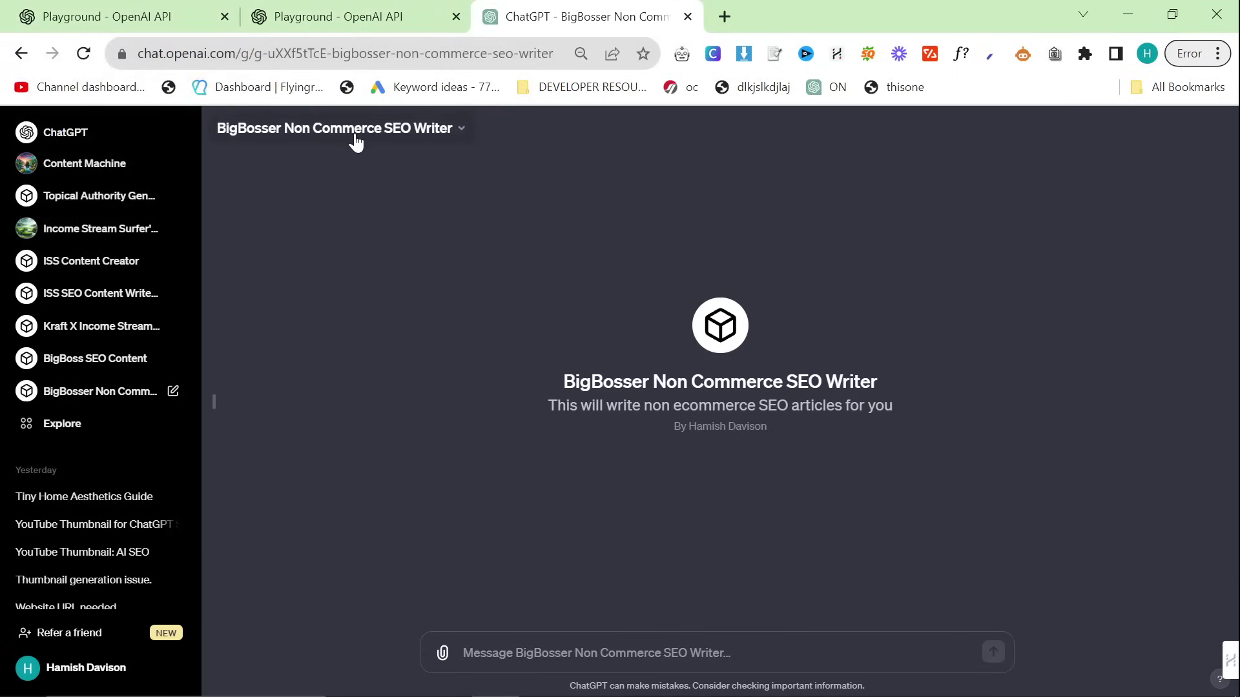
# Hide the chat sidebar and view the BiggestBoss Non Ecommerce assistant in Playground alongside the BigBosser Non Commerce SEO Writer GPT.
pyautogui.click(215, 406)
pyautogui.click(375, 8)
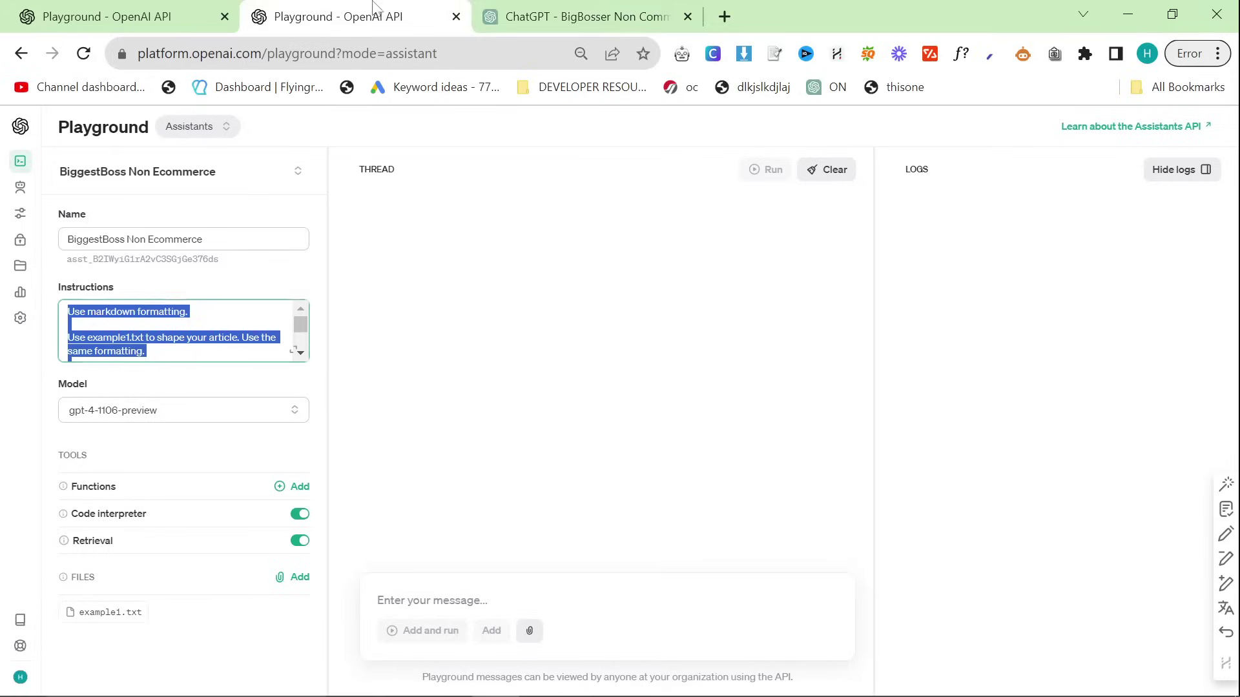
pyautogui.click(323, 457)
pyautogui.click(527, 10)
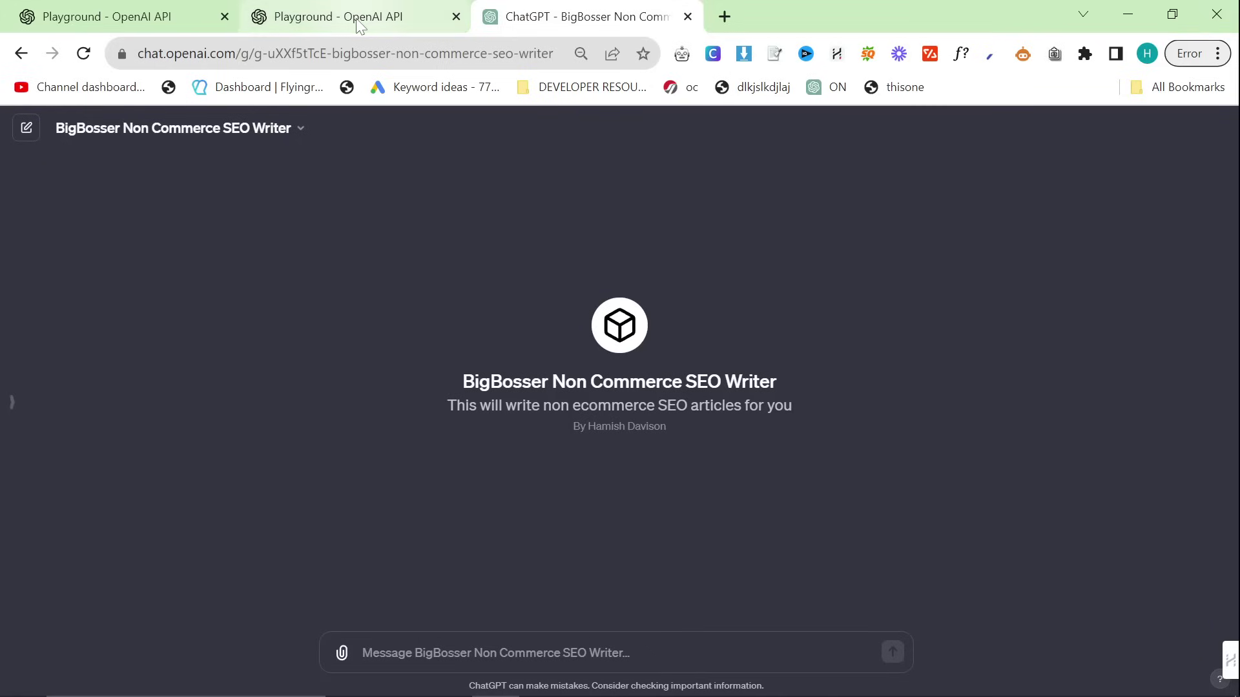
pyautogui.moveTo(359, 24)
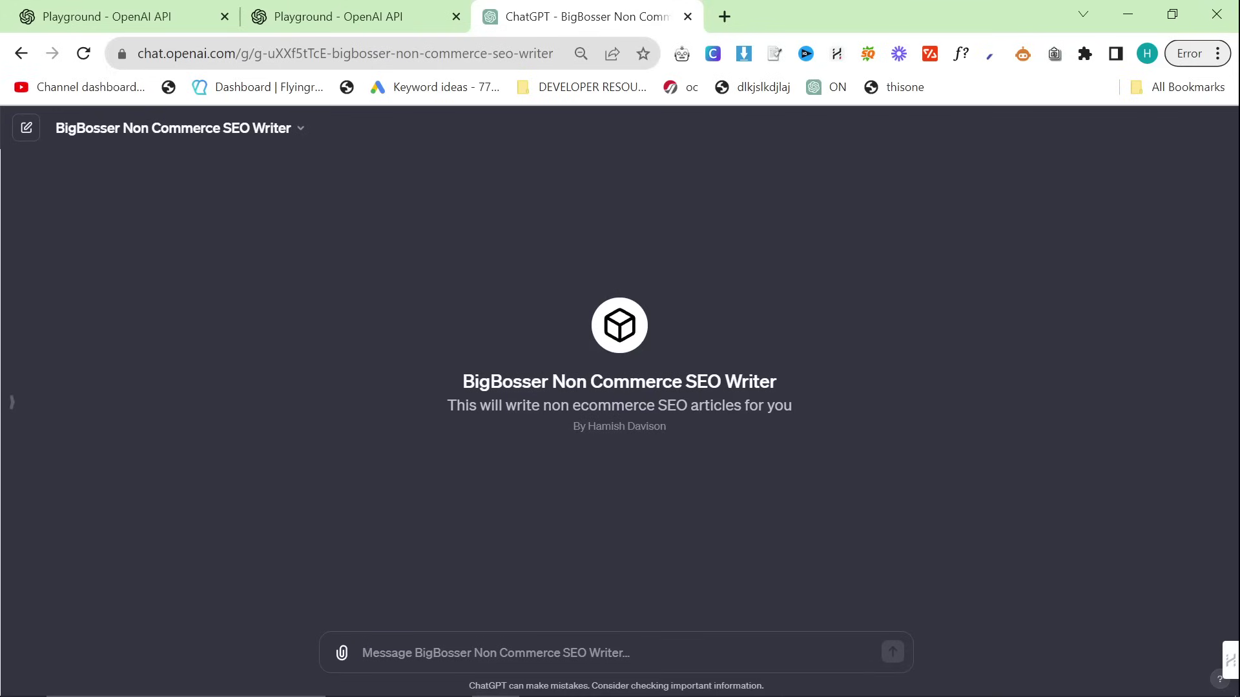
pyautogui.click(375, 653)
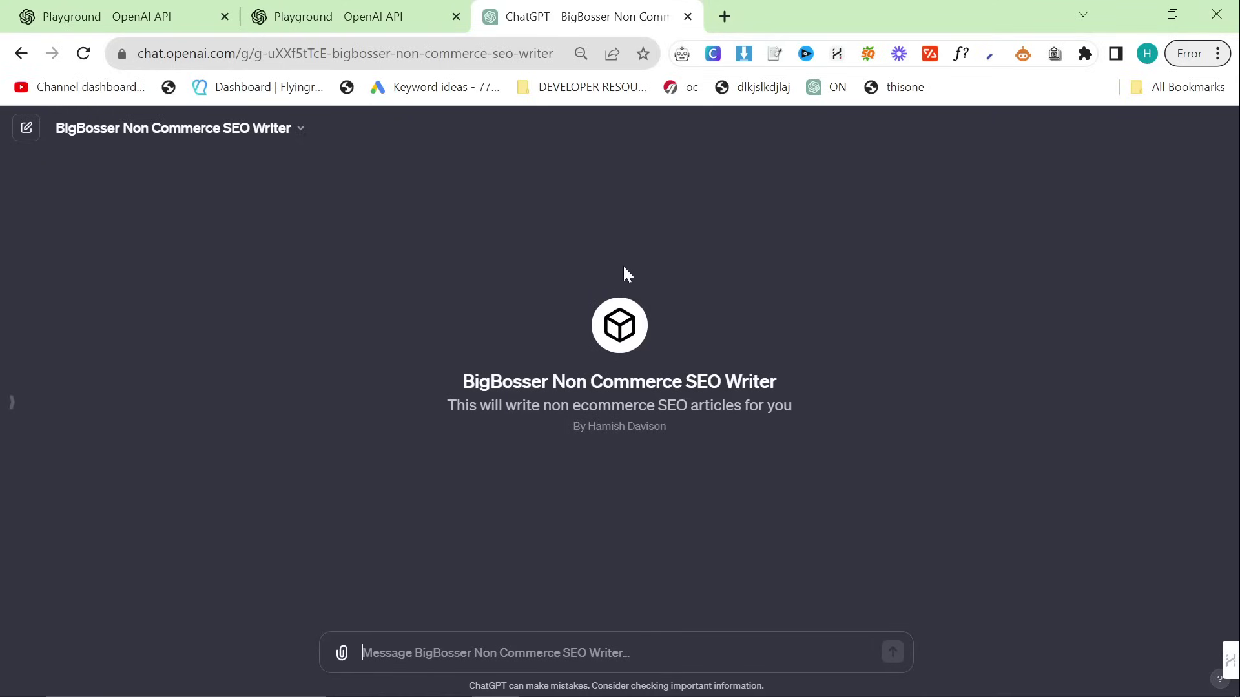
pyautogui.click(723, 19)
pyautogui.write('docs.new')
pyautogui.press('Return')
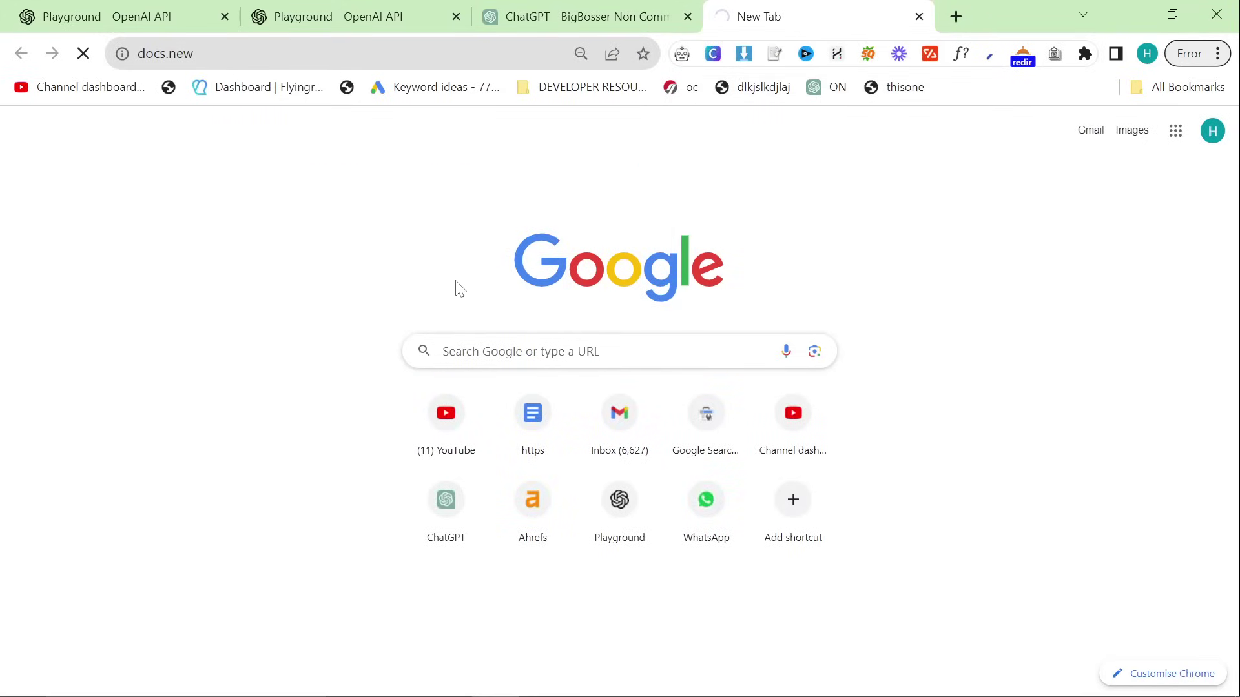
pyautogui.rightClick(476, 306)
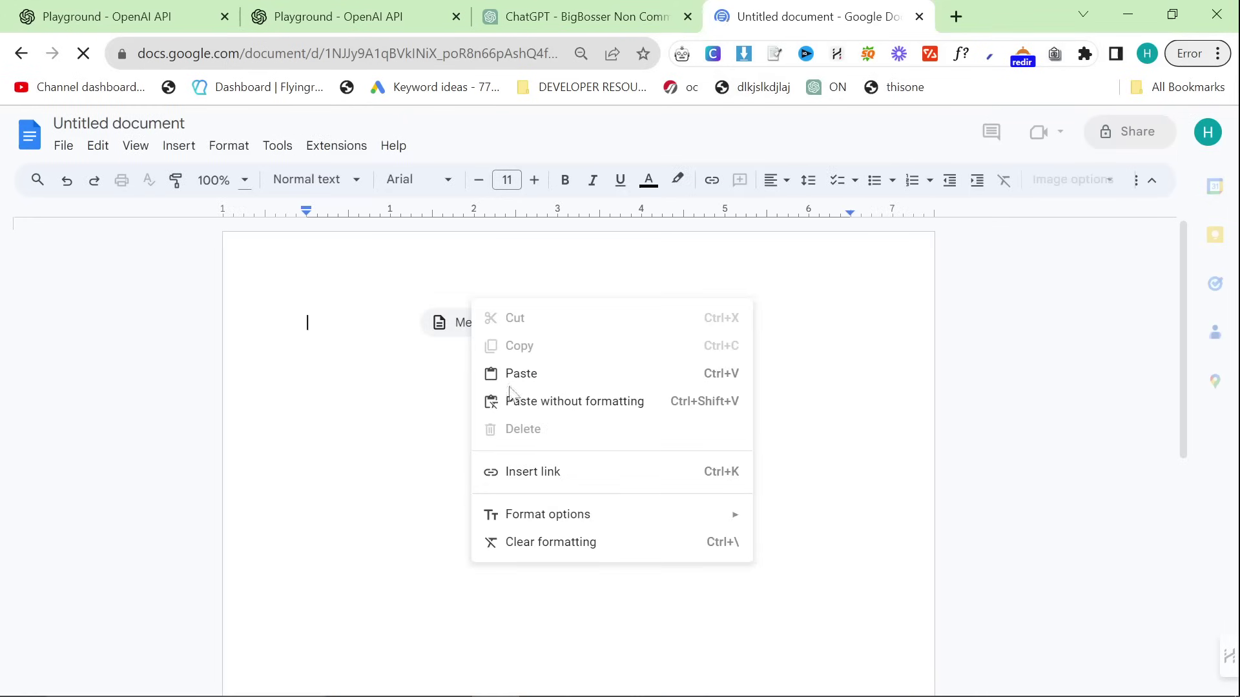
pyautogui.rightClick(458, 376)
pyautogui.press('Escape')
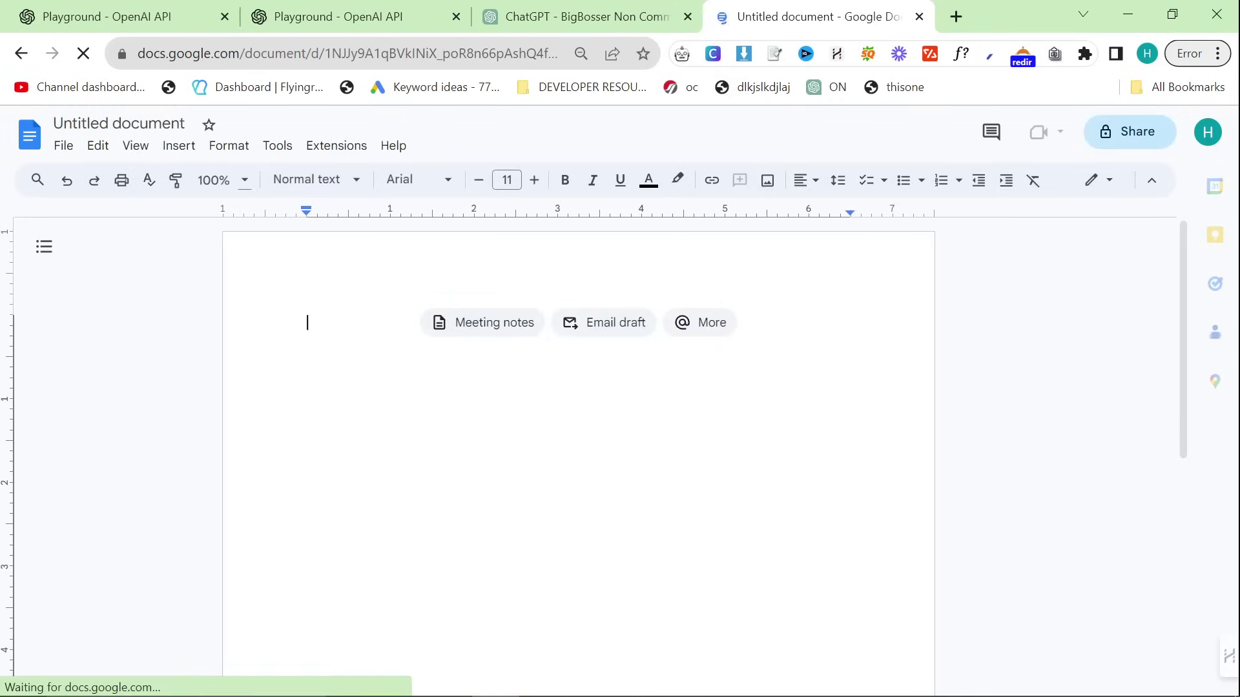
pyautogui.click(919, 16)
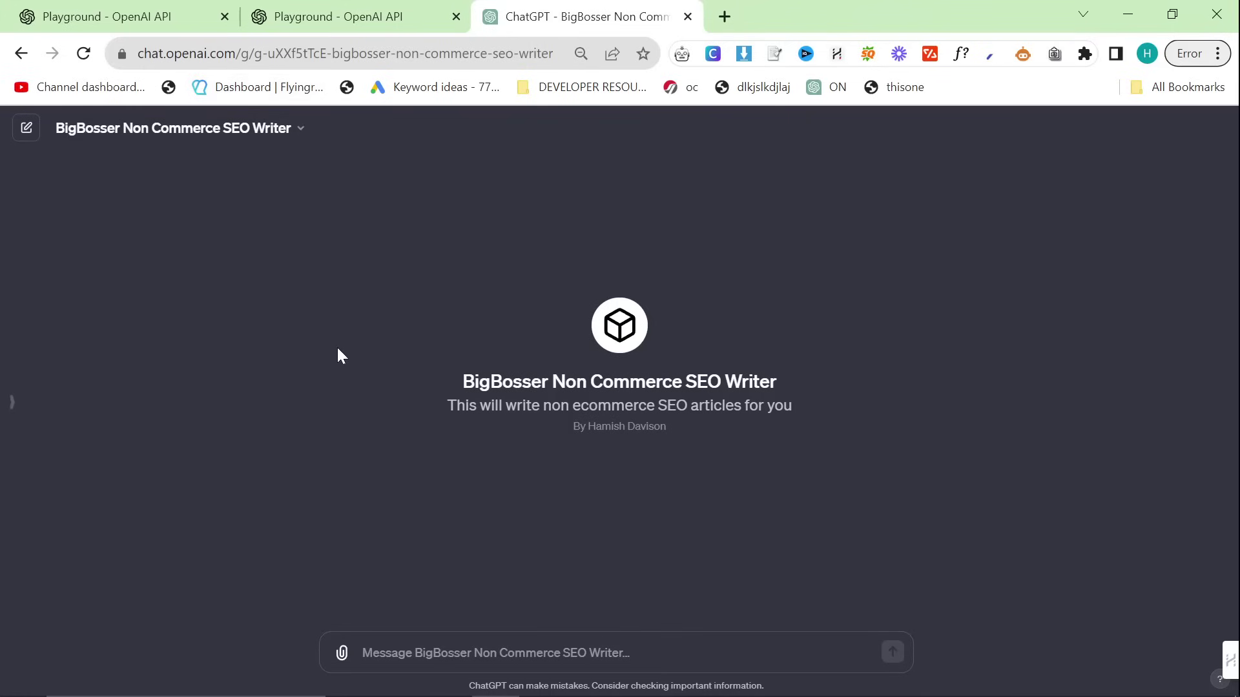
# Load the "maven success blog post suggestor" preset in the Playground chat and review its system message from start to end.
pyautogui.moveTo(338, 354); pyautogui.dragTo(794, 438)
pyautogui.click(415, 277)
pyautogui.click(123, 8)
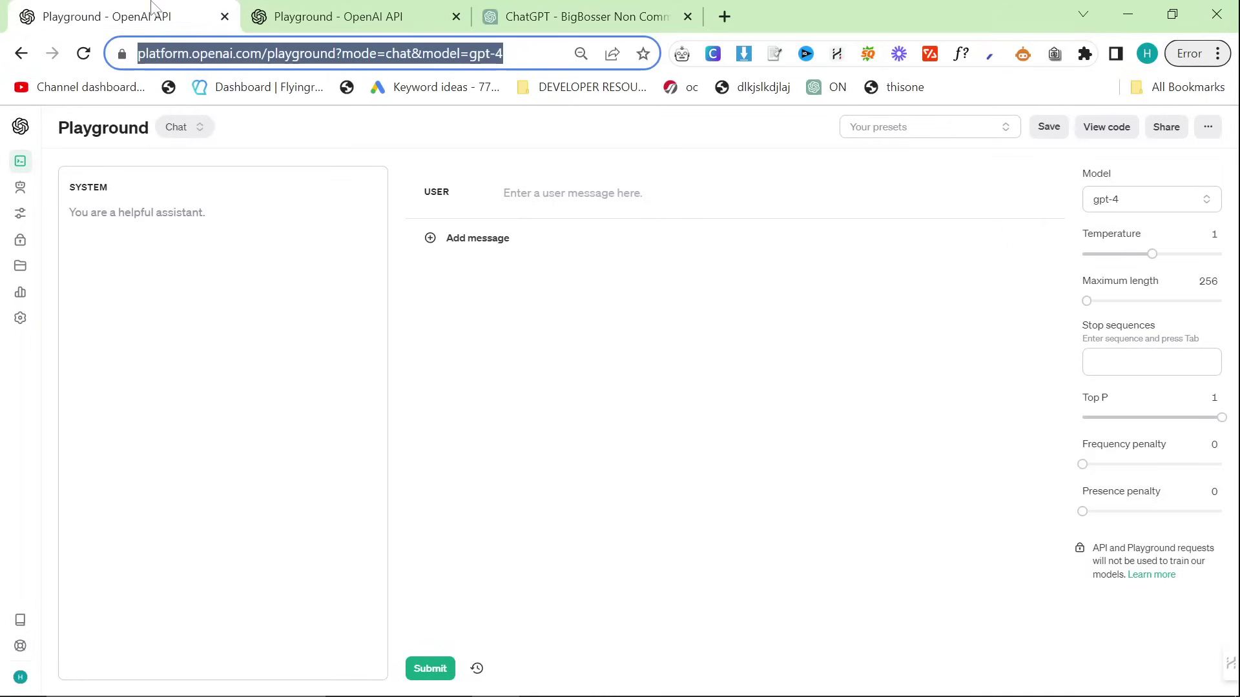
pyautogui.click(927, 130)
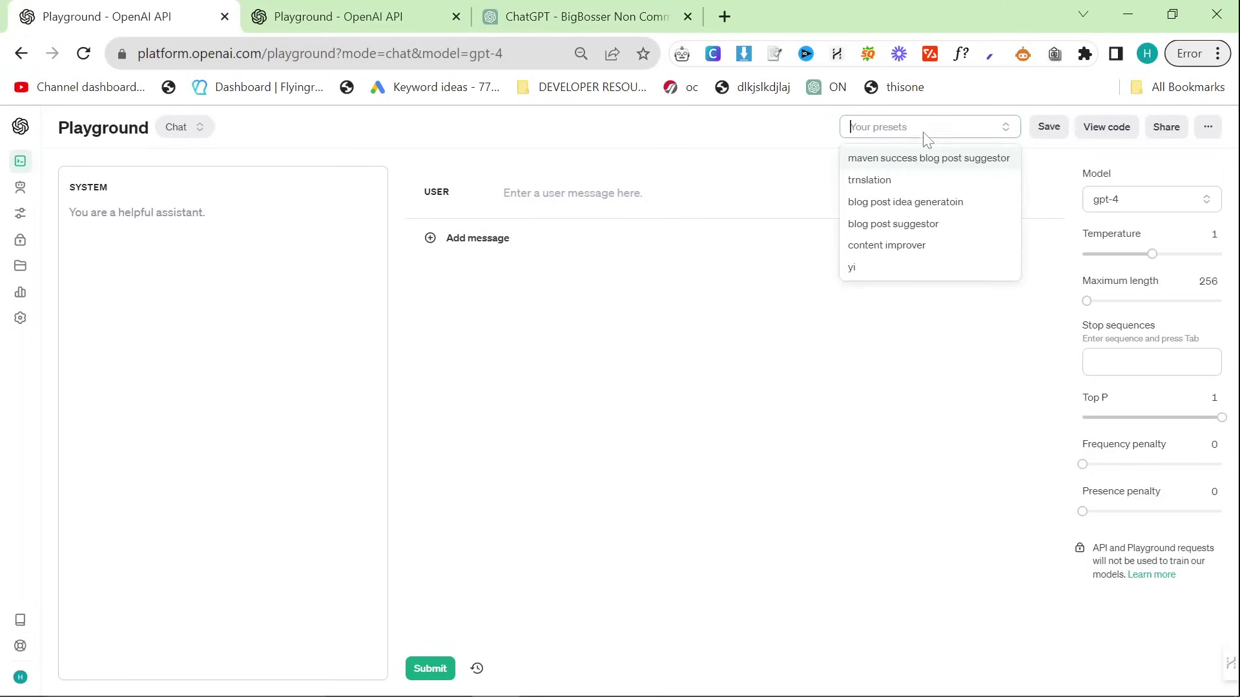
pyautogui.click(904, 159)
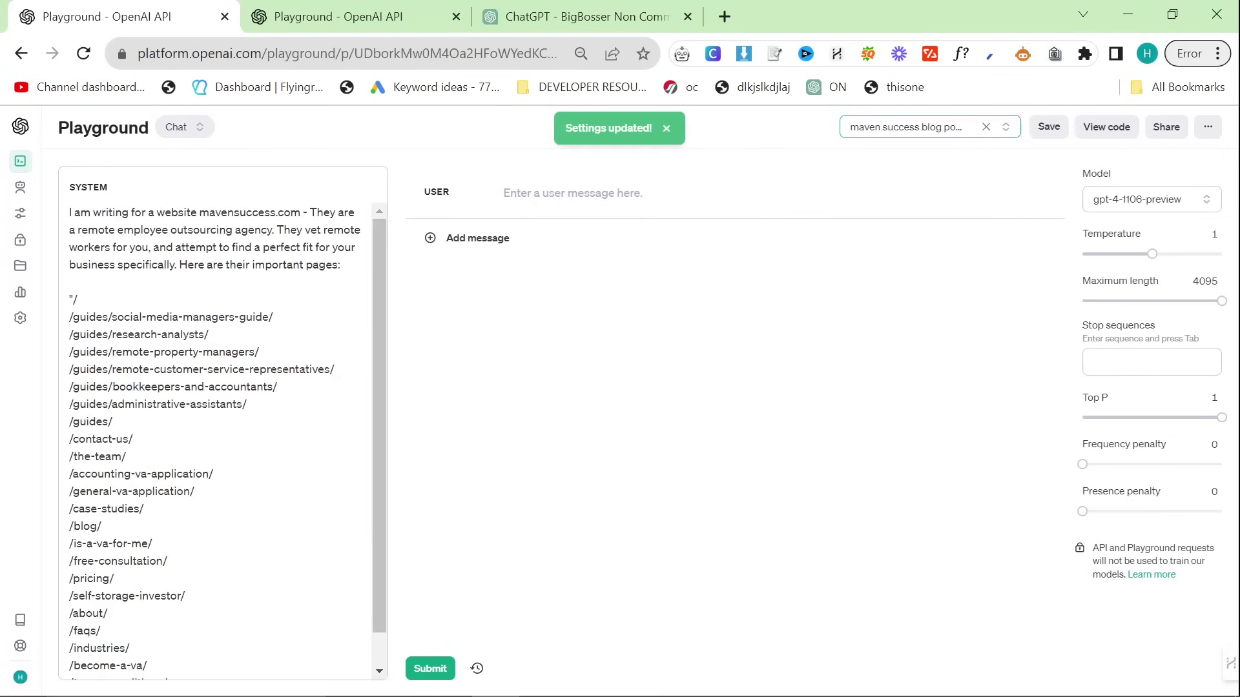
pyautogui.scroll(-2, 223, 362)
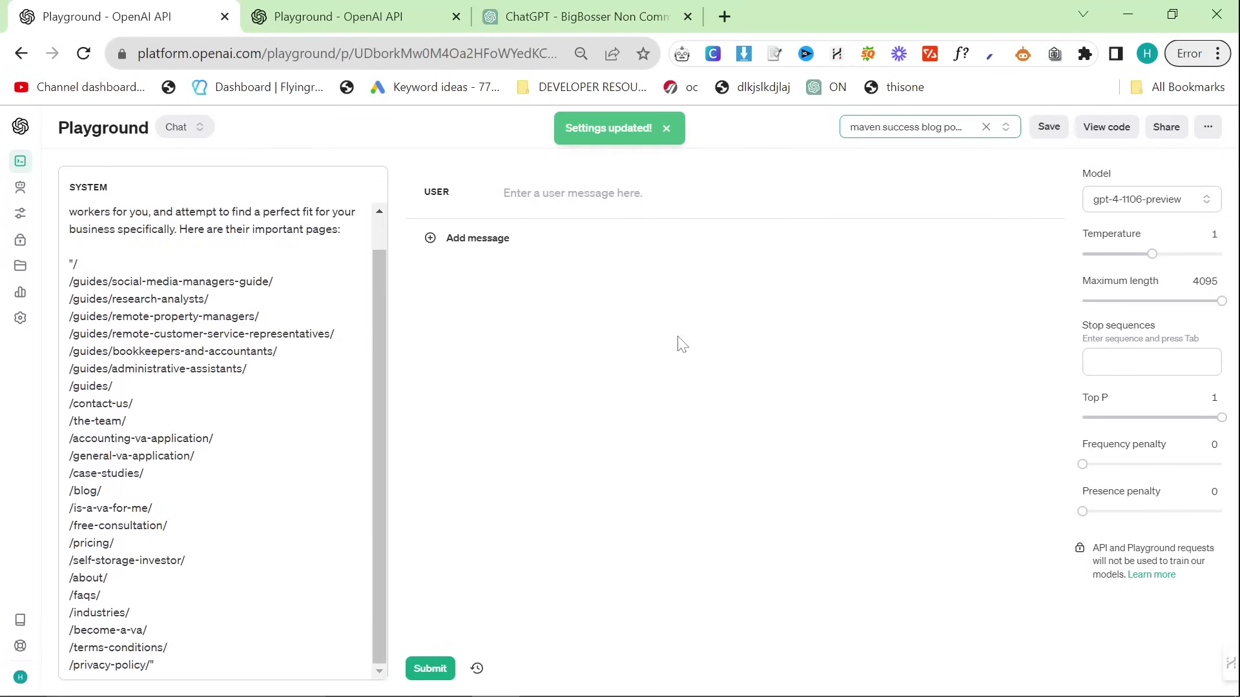
pyautogui.scroll(1, 219, 420)
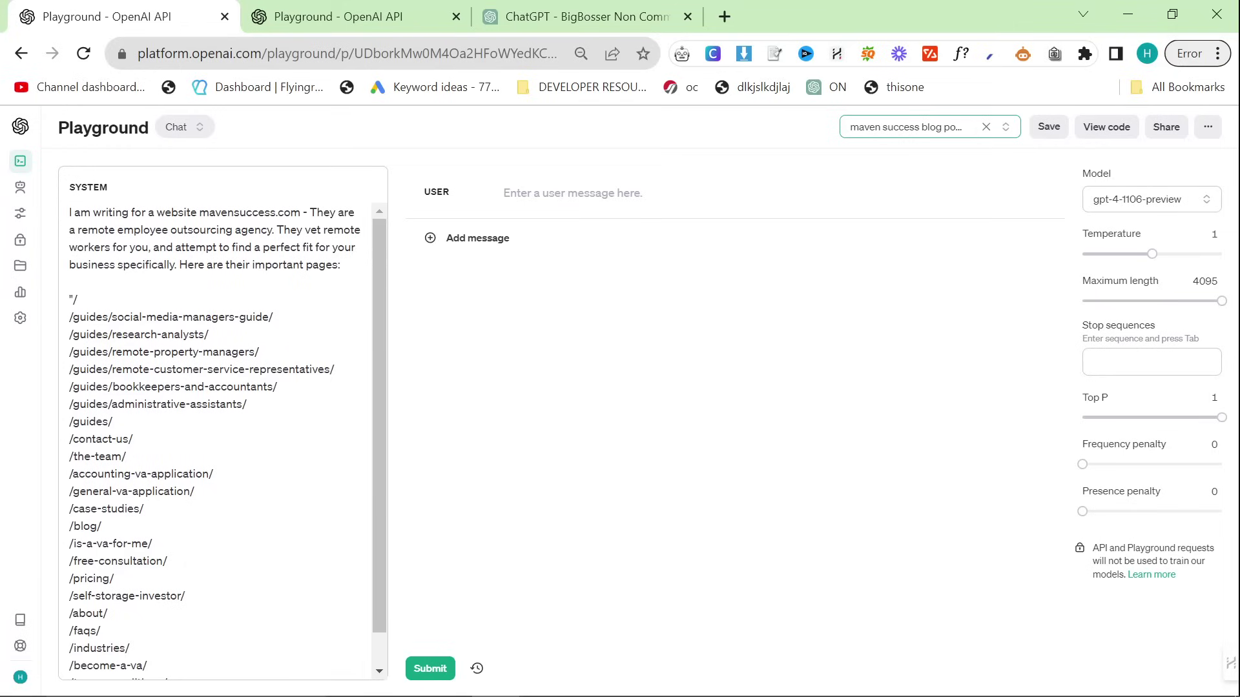
pyautogui.scroll(-1, 223, 439)
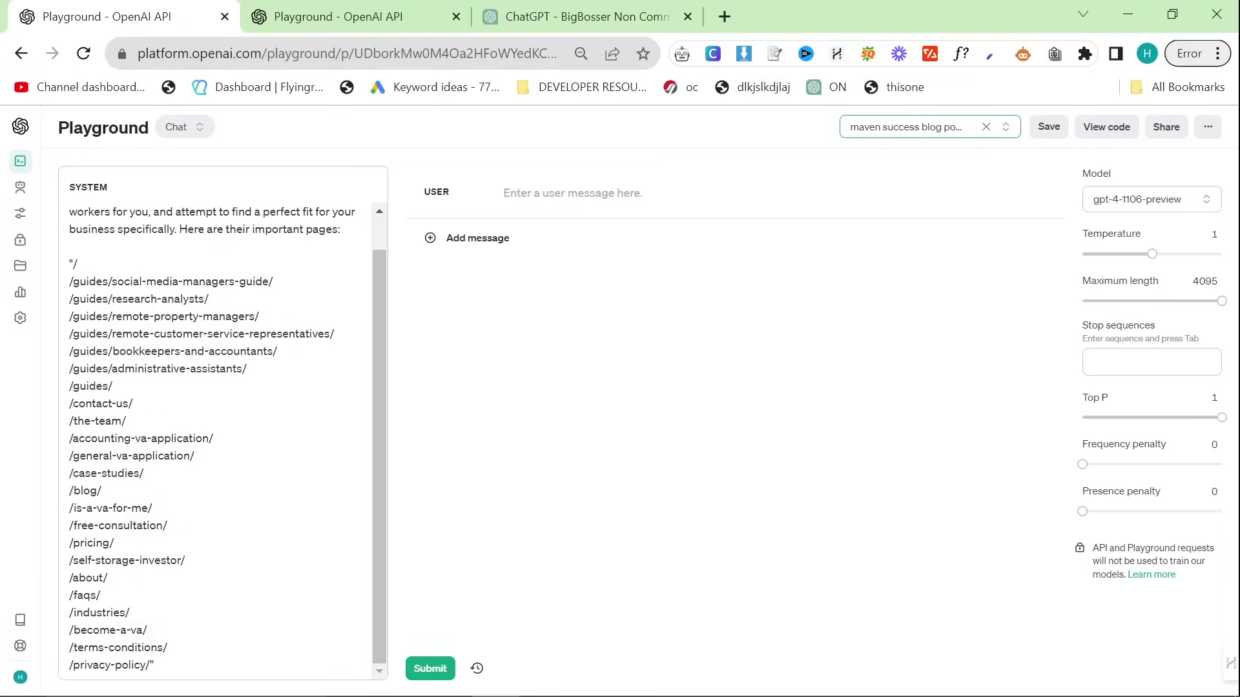
pyautogui.scroll(1, 297, 323)
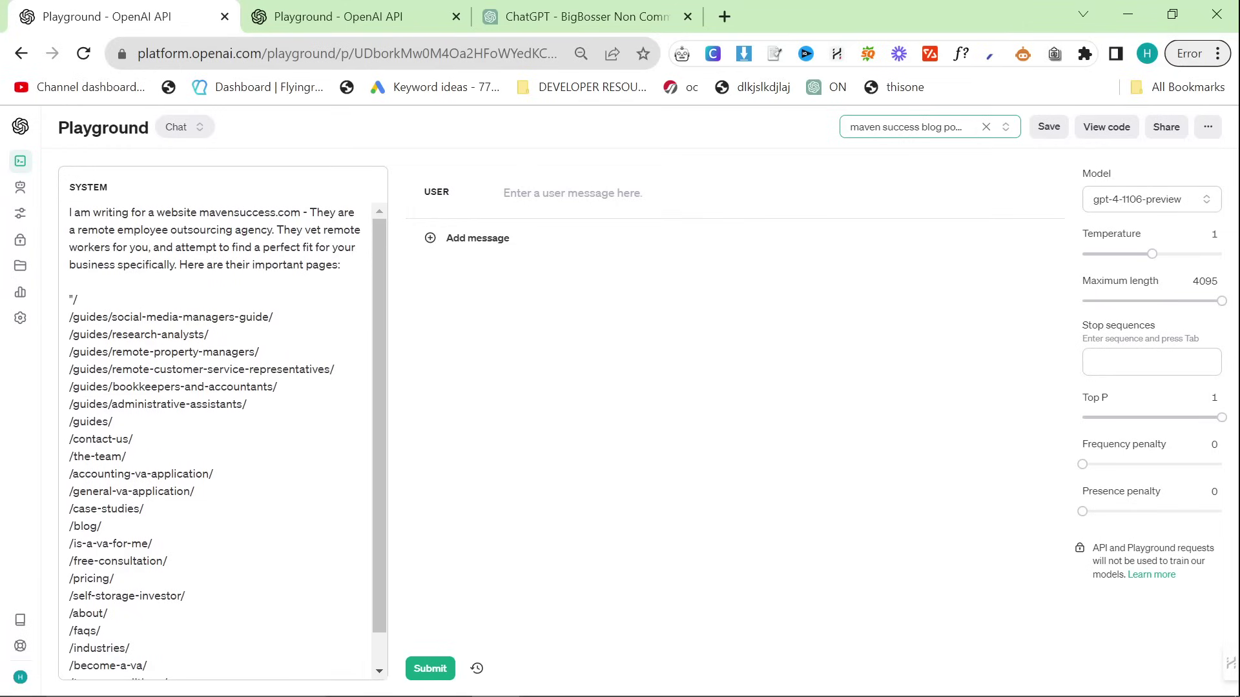
pyautogui.scroll(-1, 223, 419)
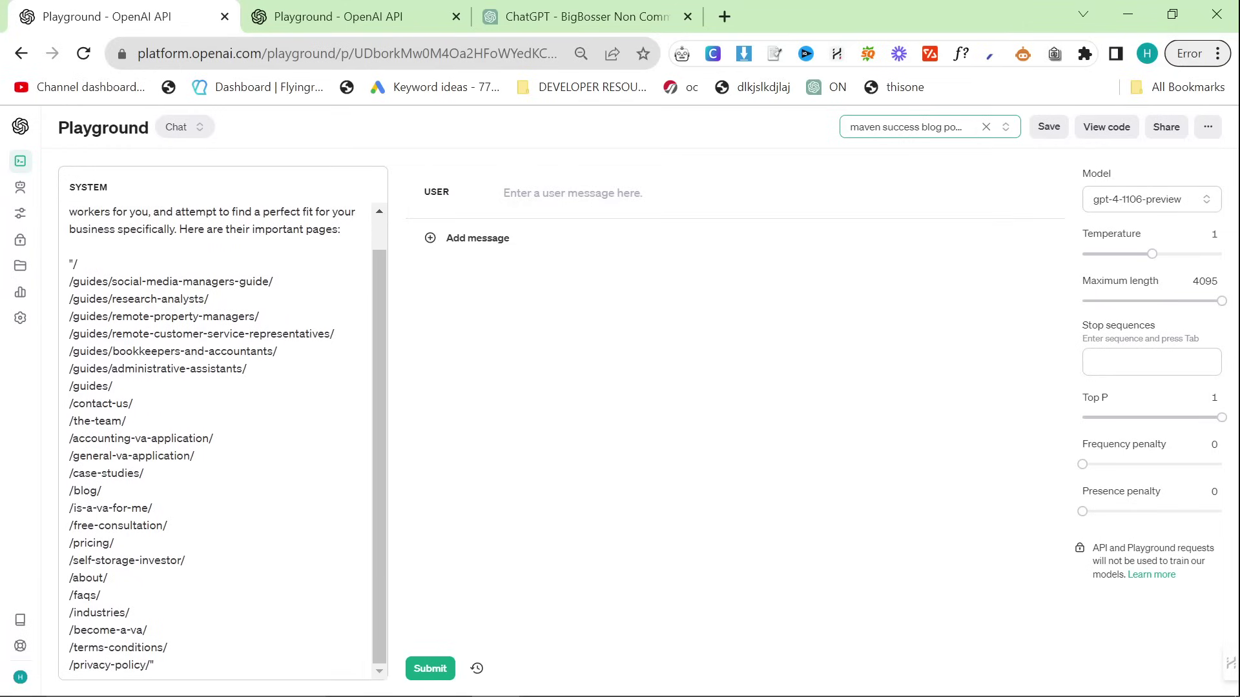
# Enter "Please give me some unique blog post ideas" as the user message in the maven success chat.
pyautogui.click(590, 206)
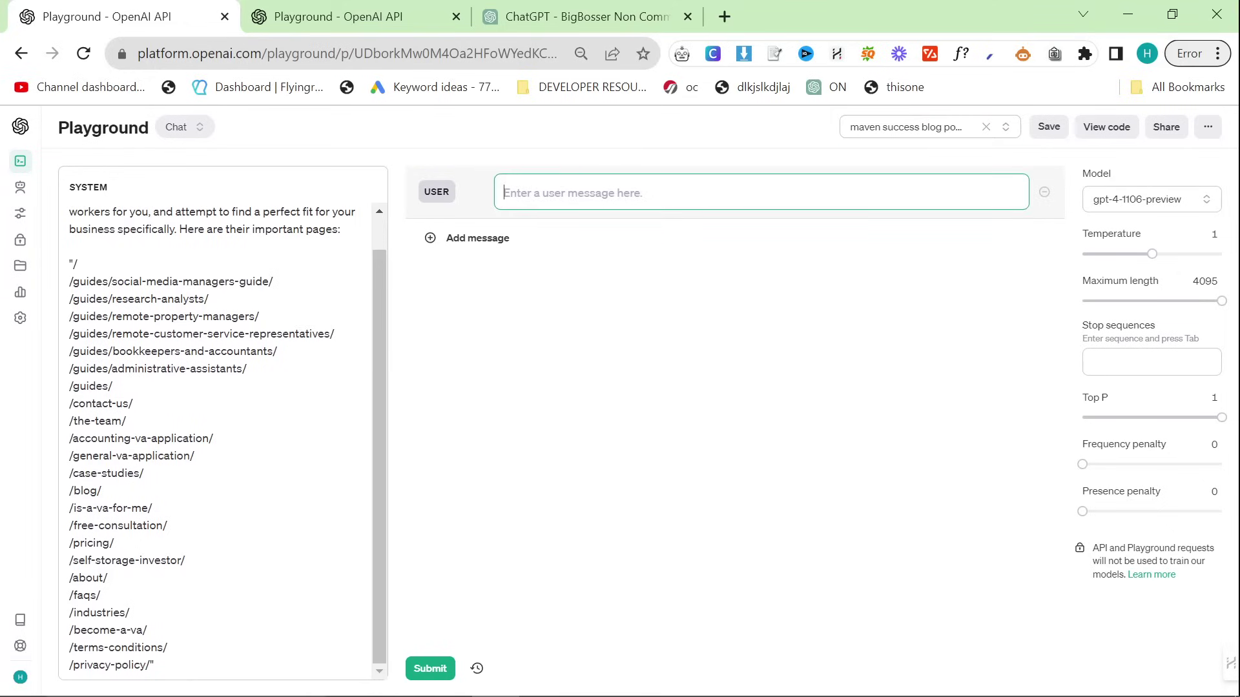
pyautogui.write('Please give me some unique blog post ideas')
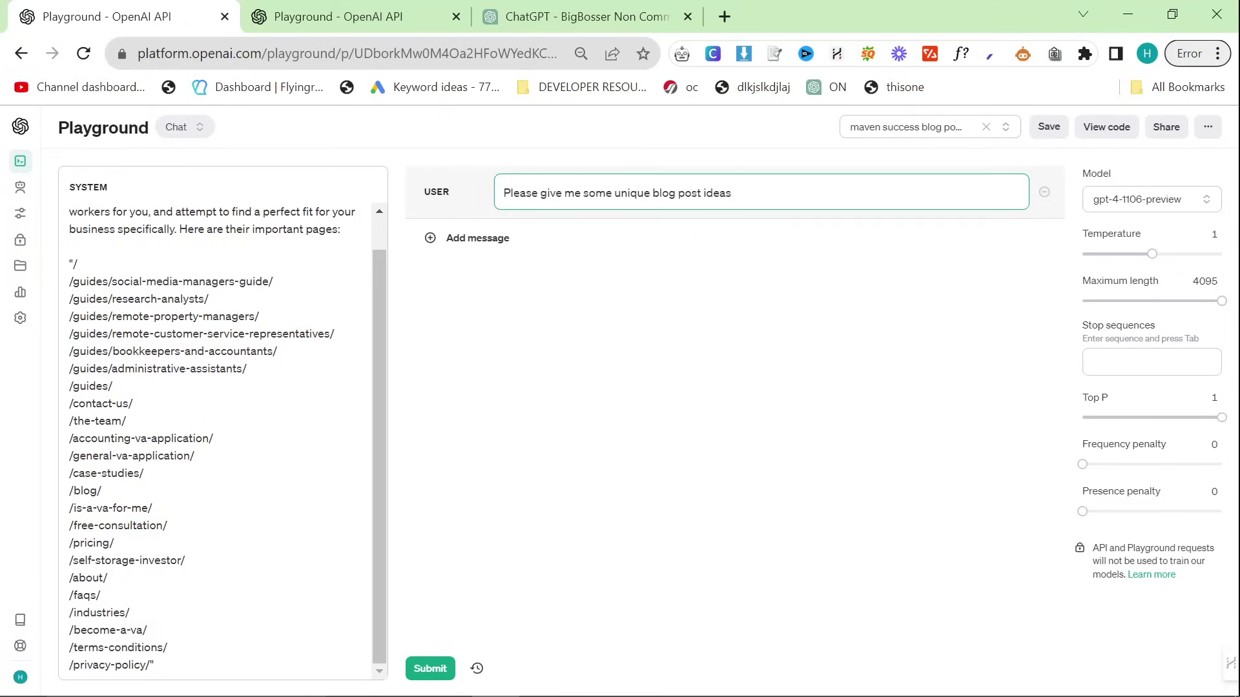
pyautogui.scroll(1, 223, 420)
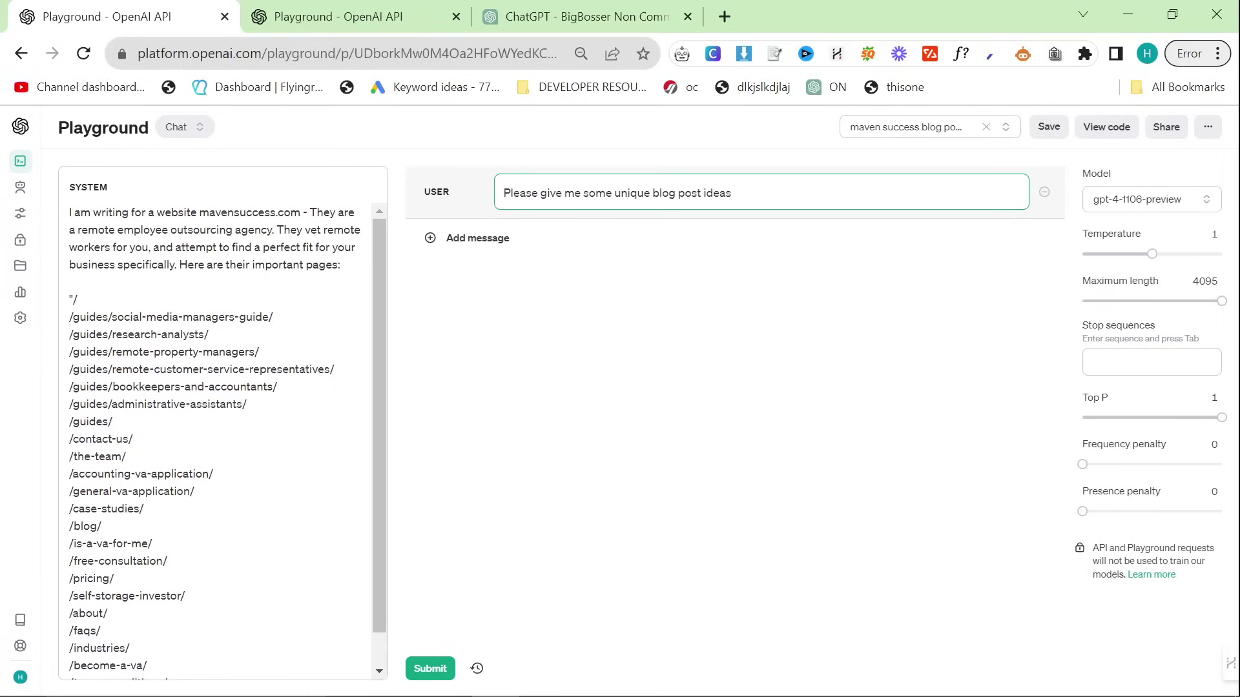
pyautogui.click(904, 127)
pyautogui.click(881, 207)
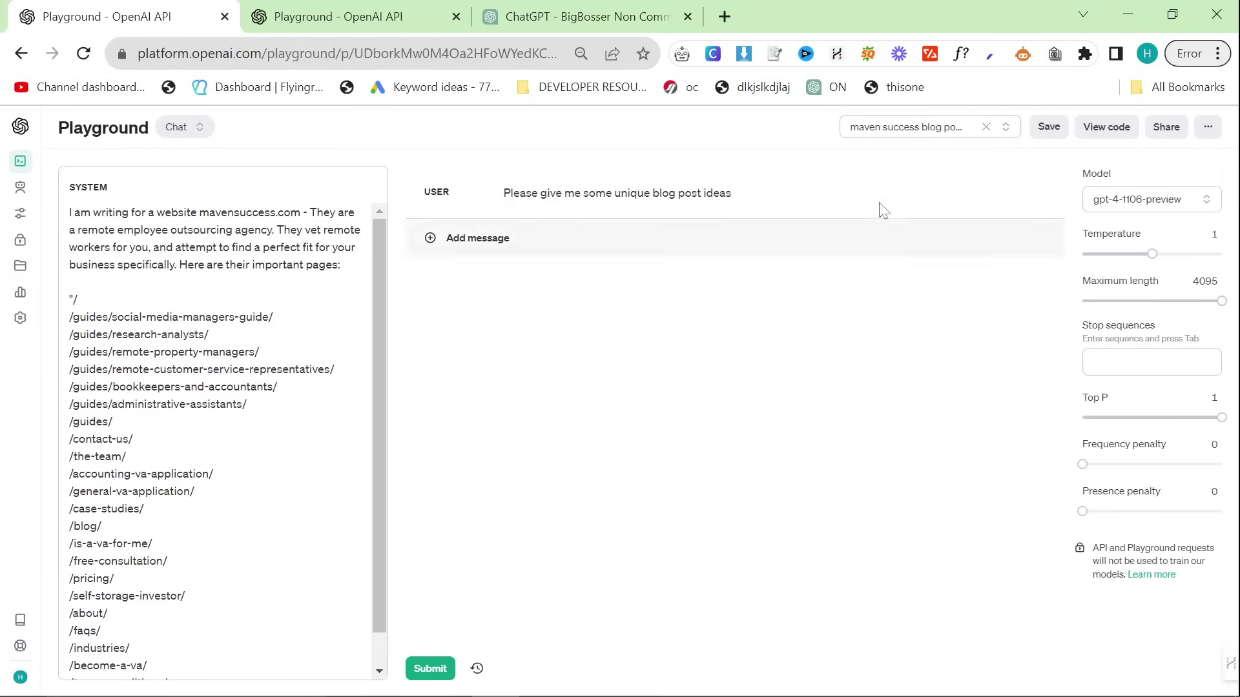
pyautogui.click(969, 129)
pyautogui.click(966, 125)
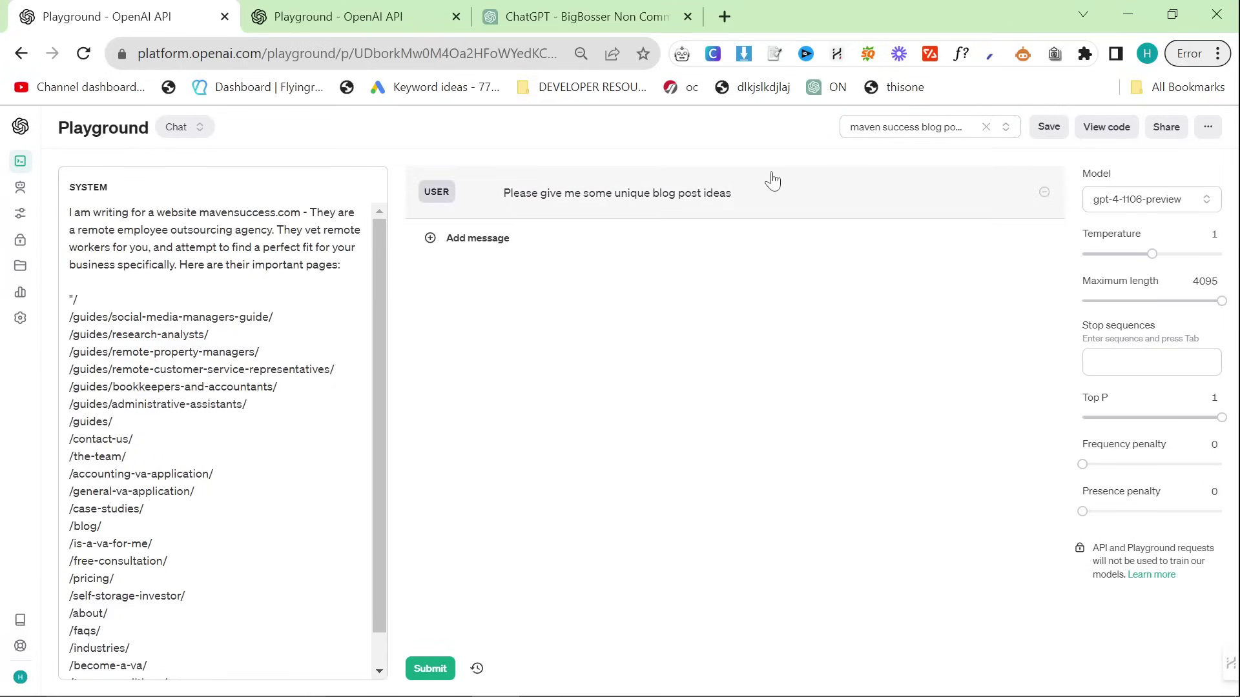
# Open a new gpt-4 Playground chat in a separate tab with the system message "you always say hi no matter what".
pyautogui.click(727, 15)
pyautogui.write('platform.openai.com/playground?mode=chat&model=gpt-4')
pyautogui.press('Return')
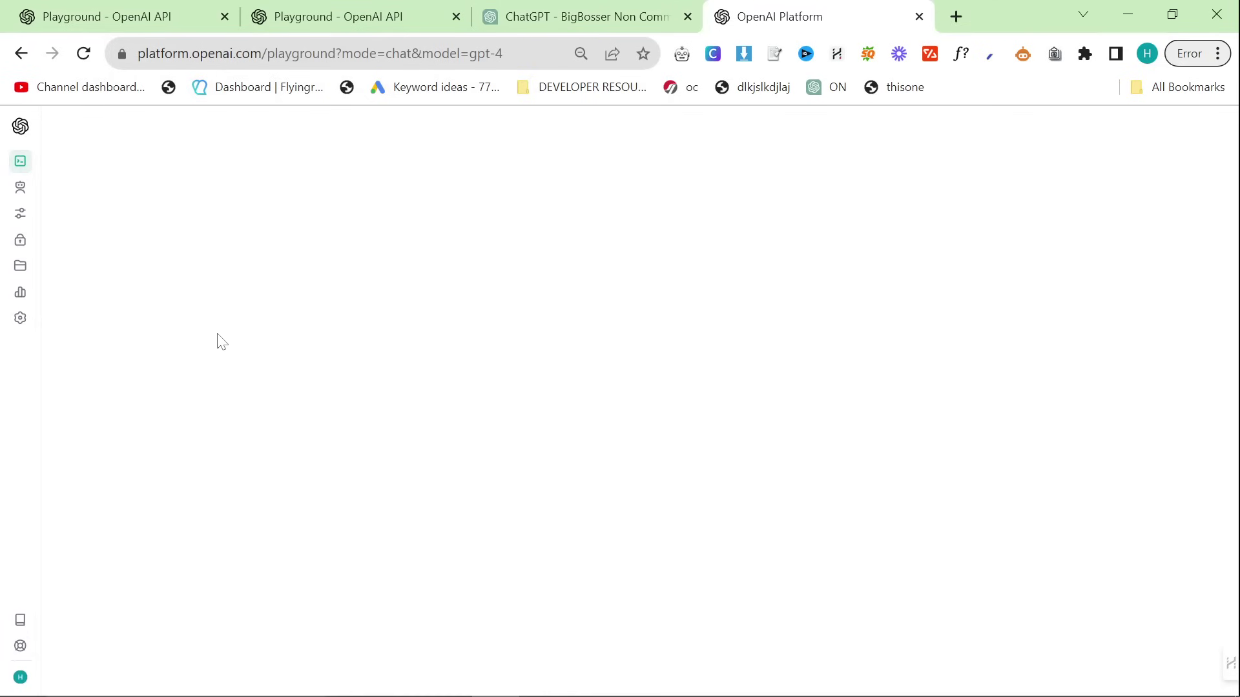
pyautogui.write('tha')
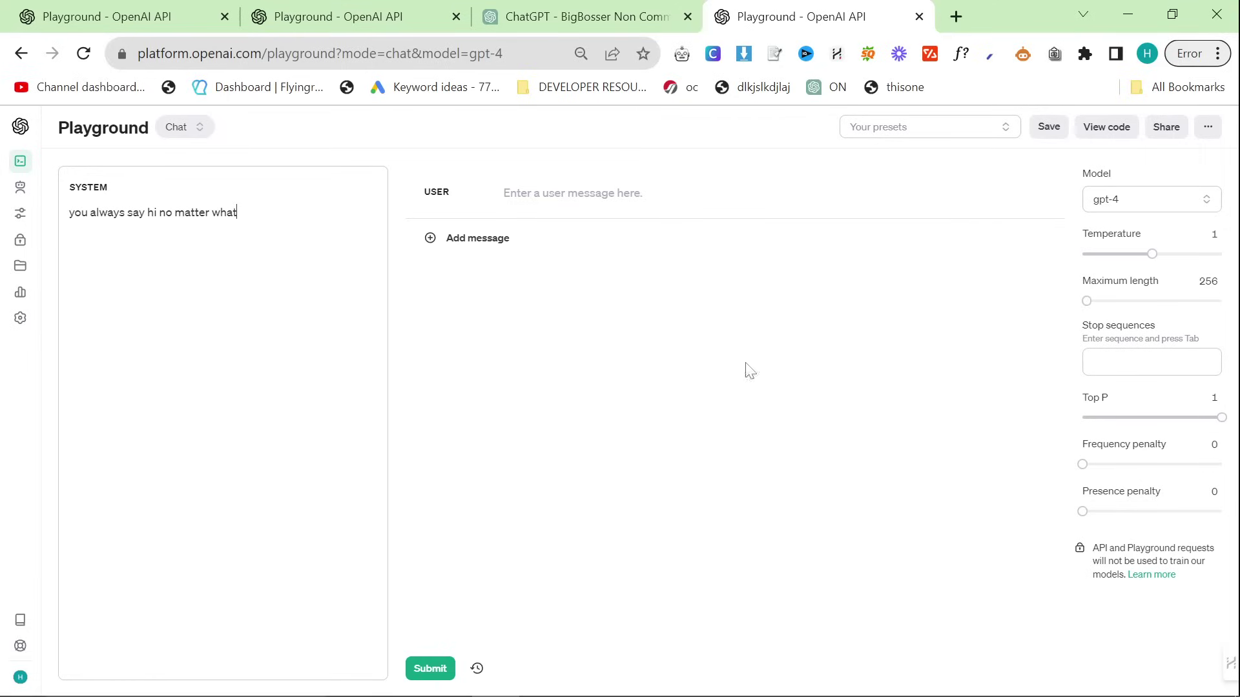
pyautogui.hotkey('ctrl', 'a')
# Set the maximum length to 5417 and save the chat as a preset named "hi sayer".
pyautogui.moveTo(1087, 301); pyautogui.dragTo(1175, 300)
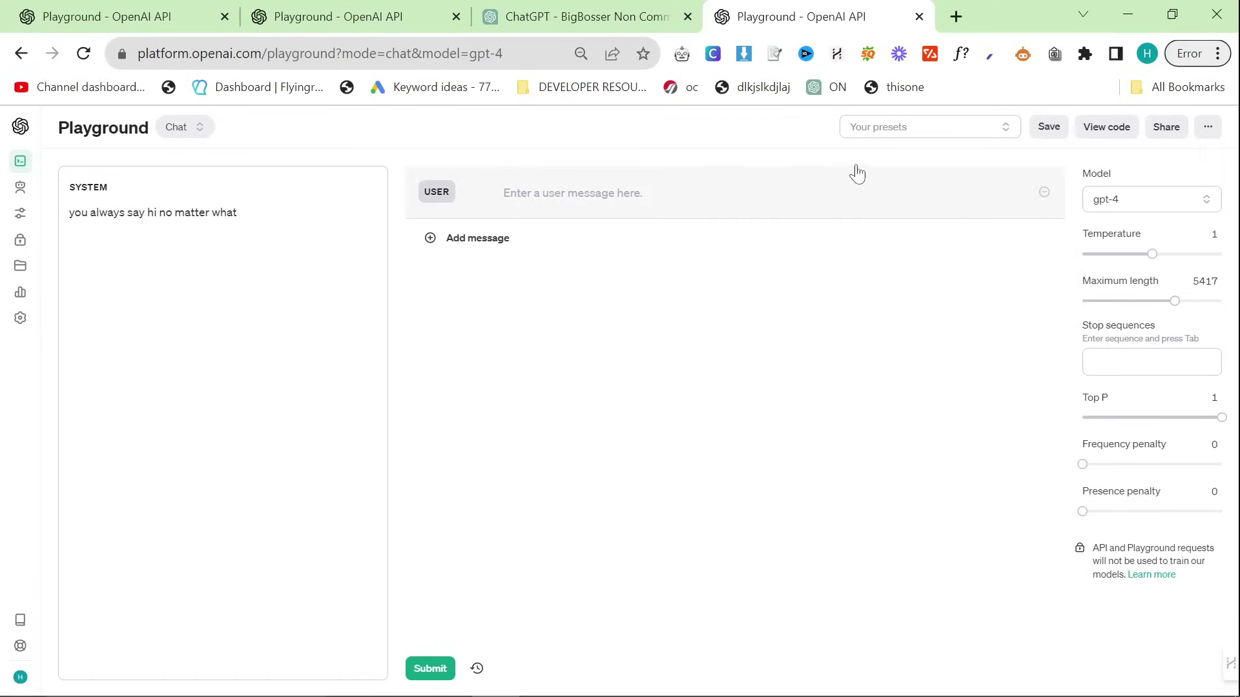
pyautogui.click(961, 126)
pyautogui.click(278, 161)
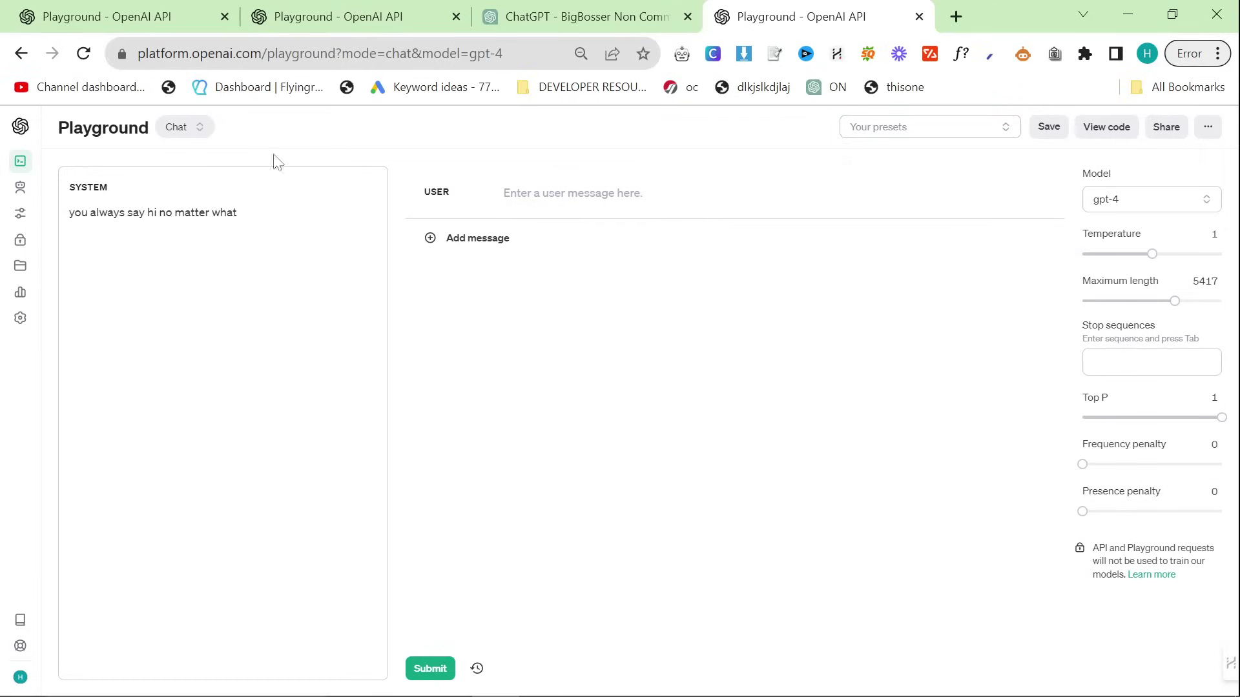
pyautogui.click(1049, 128)
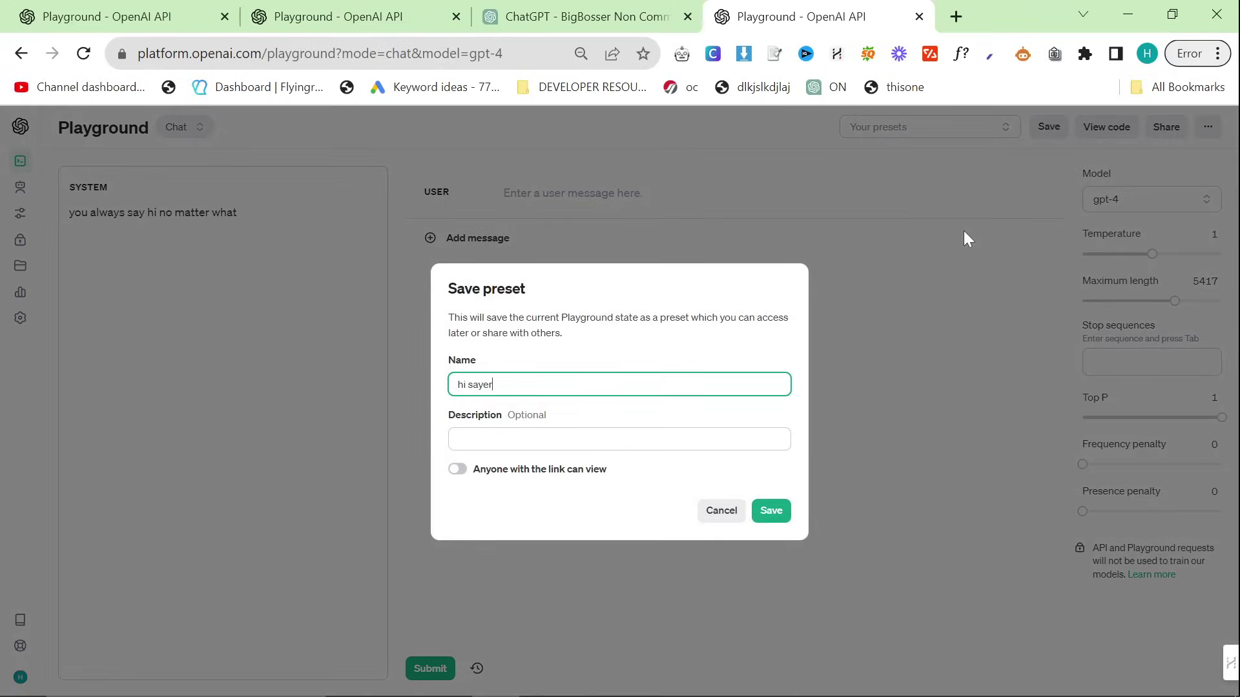
pyautogui.click(772, 511)
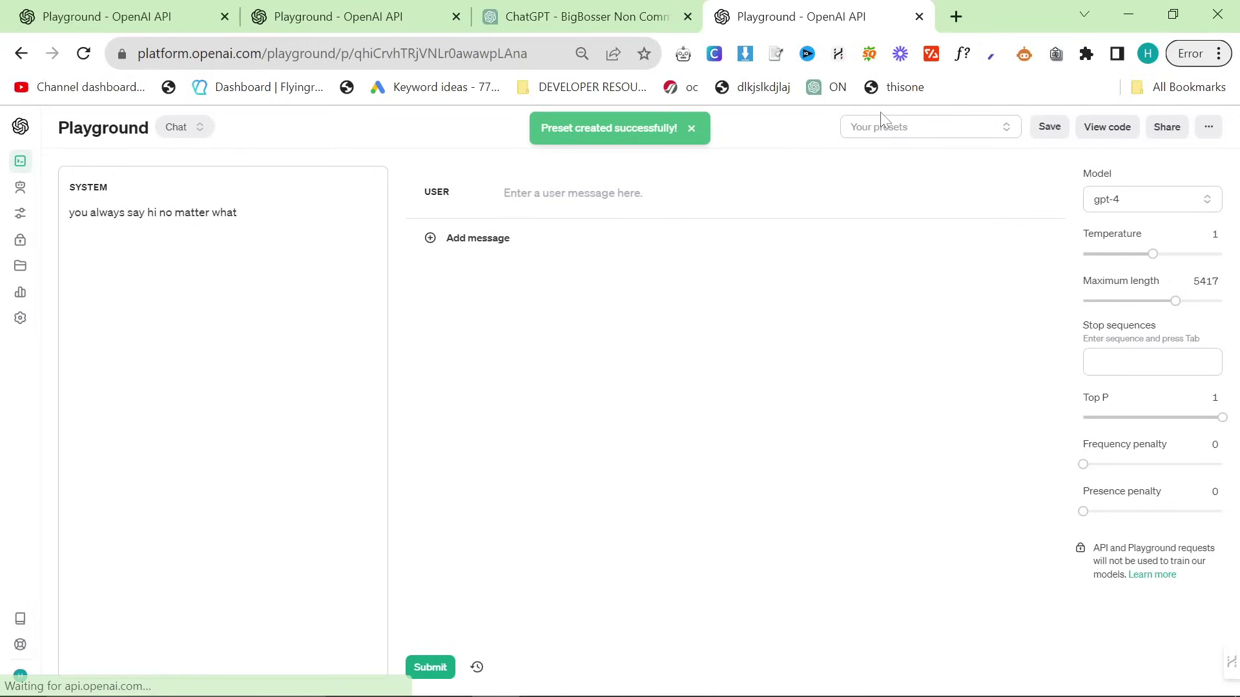
pyautogui.click(890, 135)
# Submit the user message "hi" to test the hi sayer preset.
pyautogui.click(686, 200)
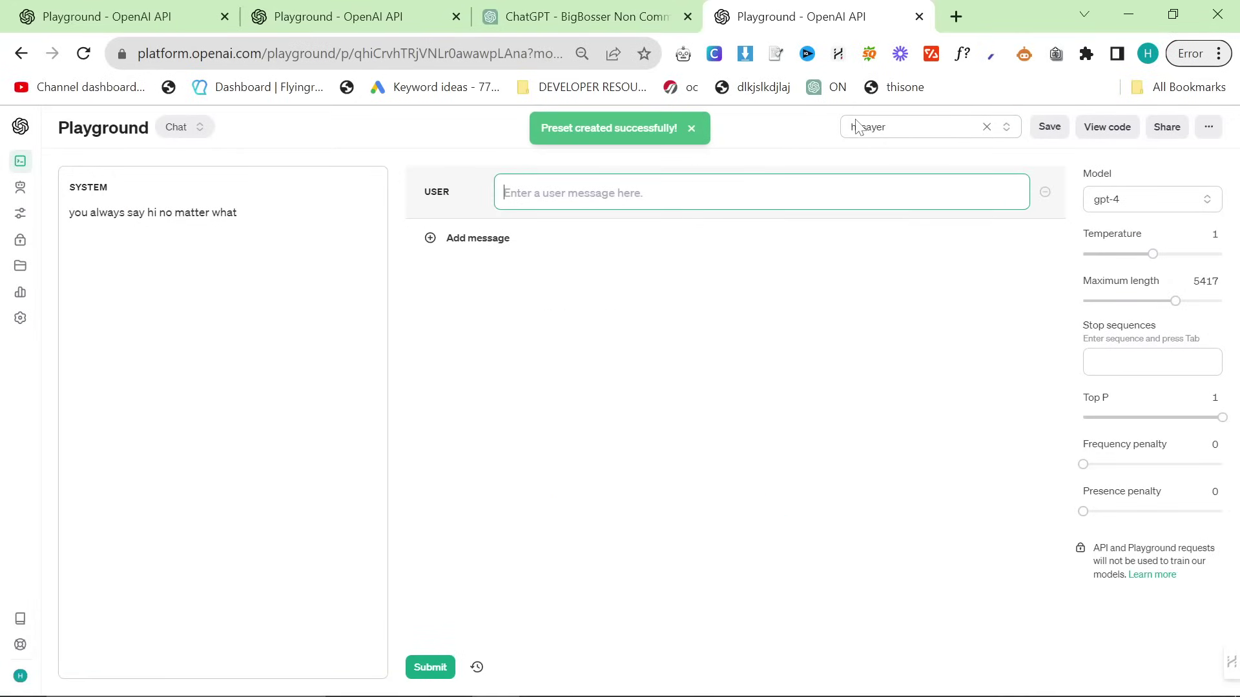
pyautogui.write('hi')
pyautogui.click(927, 125)
pyautogui.click(541, 346)
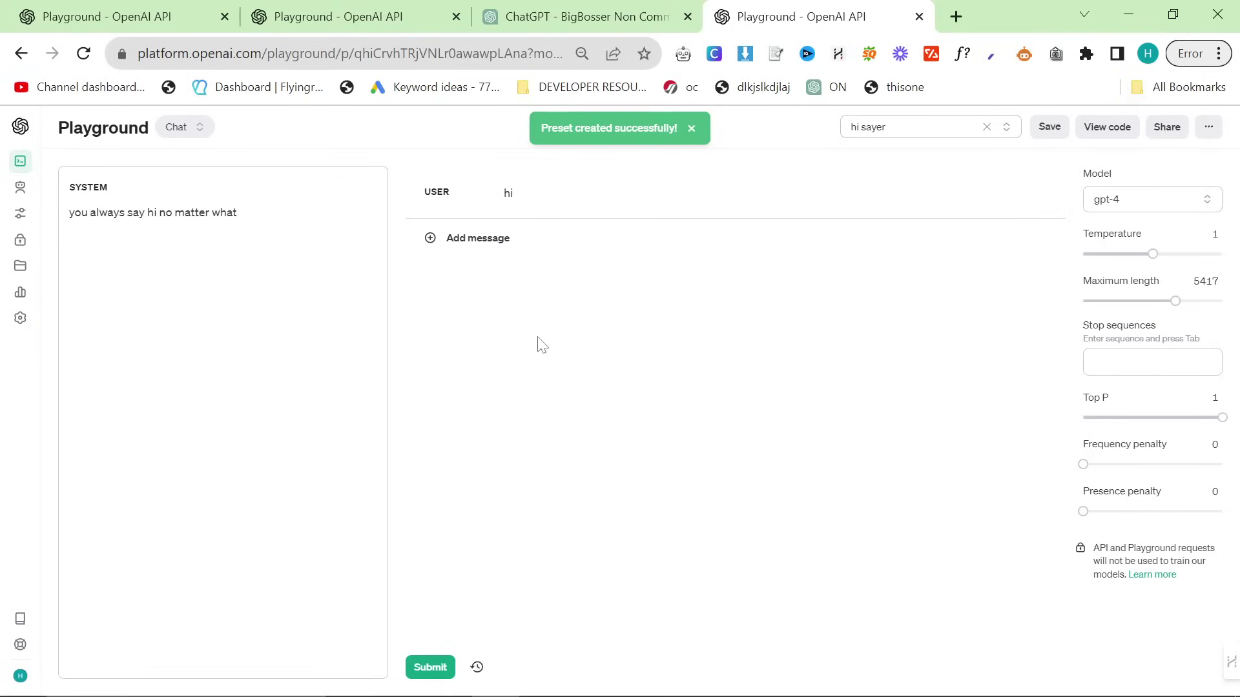
pyautogui.click(428, 666)
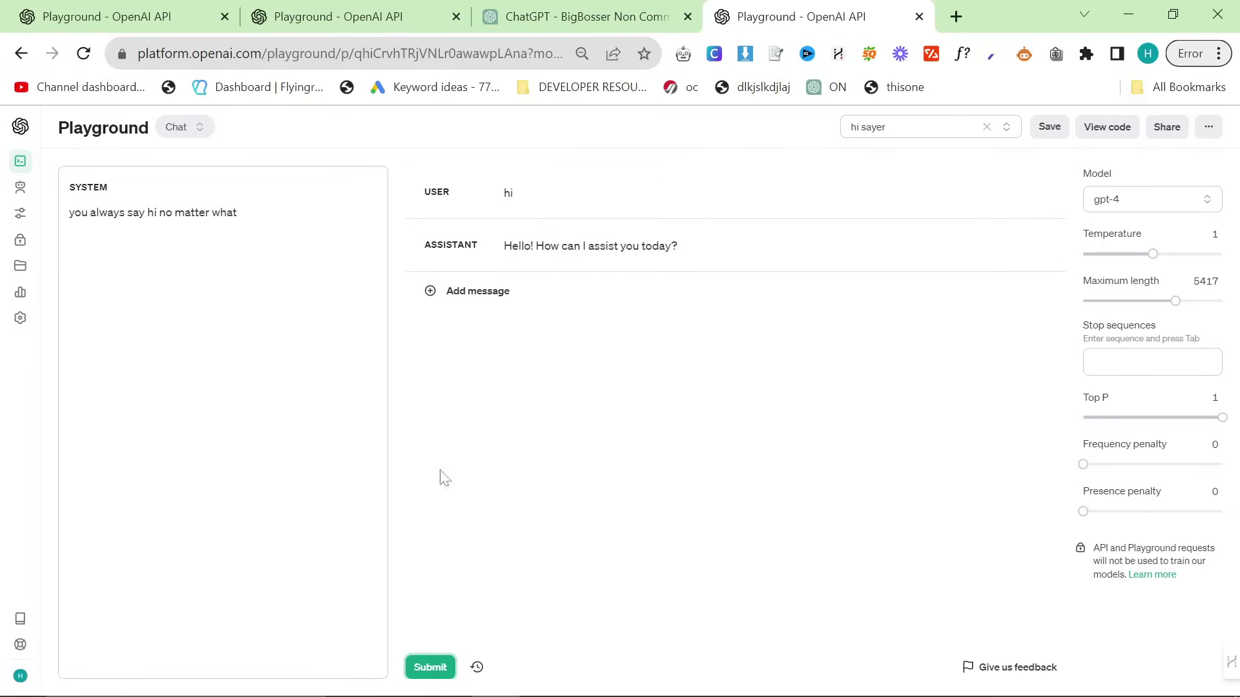
# Add a second user message "hi" below the assistant's reply and submit it.
pyautogui.click(573, 291)
pyautogui.write('h')
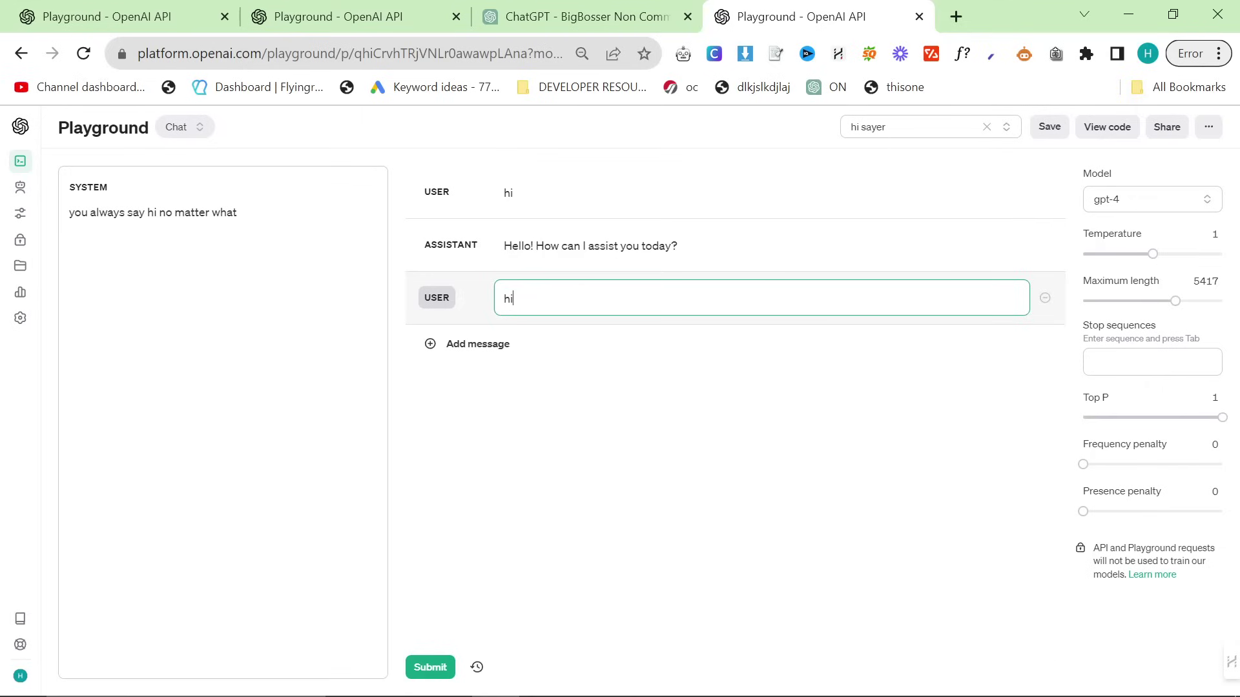
pyautogui.write('i')
pyautogui.click(430, 667)
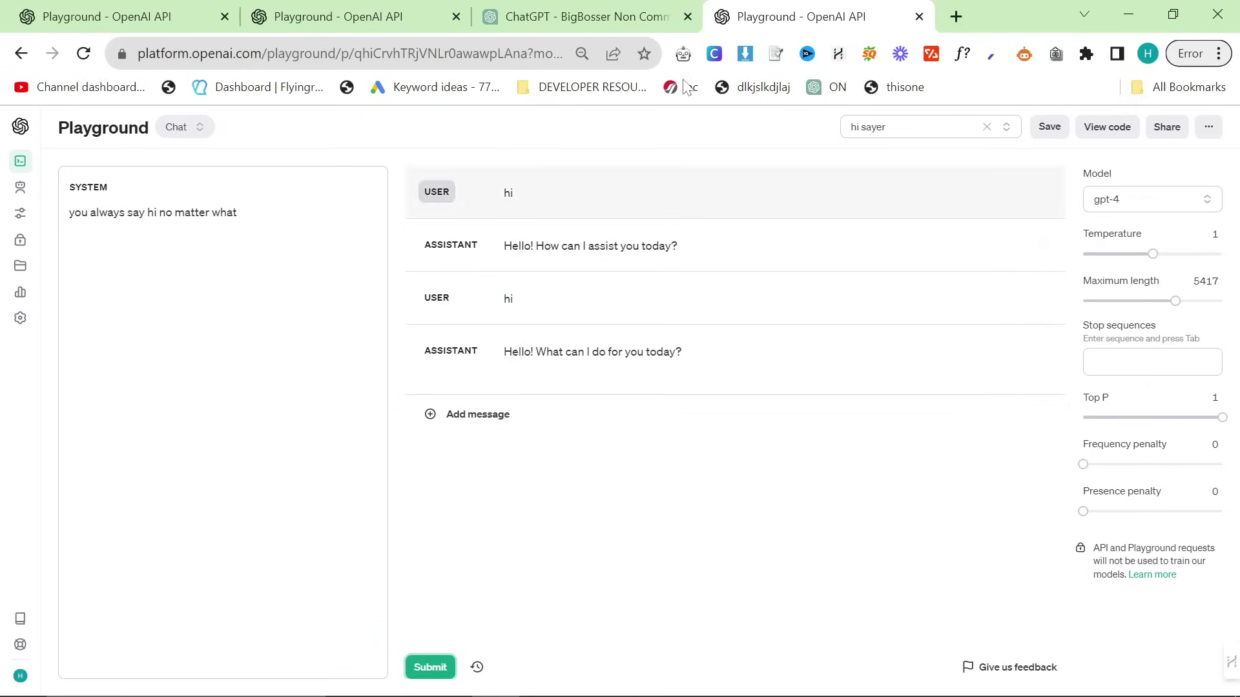
# Return to the maven success chat, submit the blog post ideas request and stop the generation partway through.
pyautogui.click(919, 16)
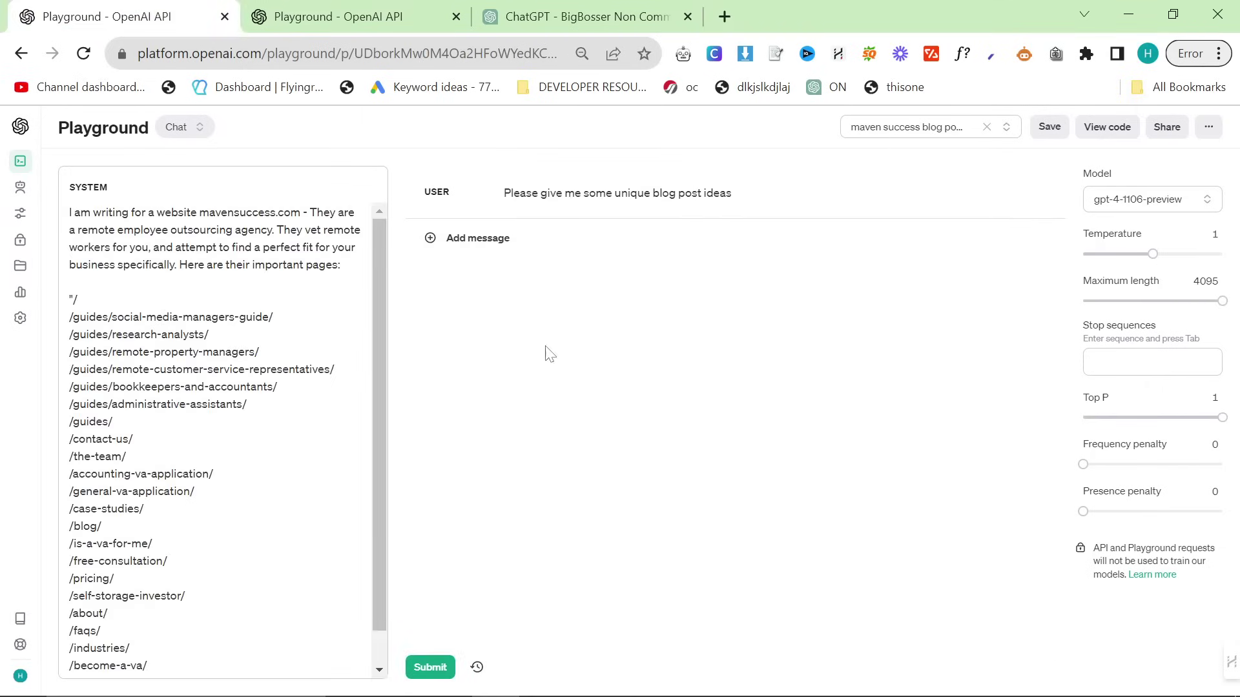
pyautogui.click(430, 667)
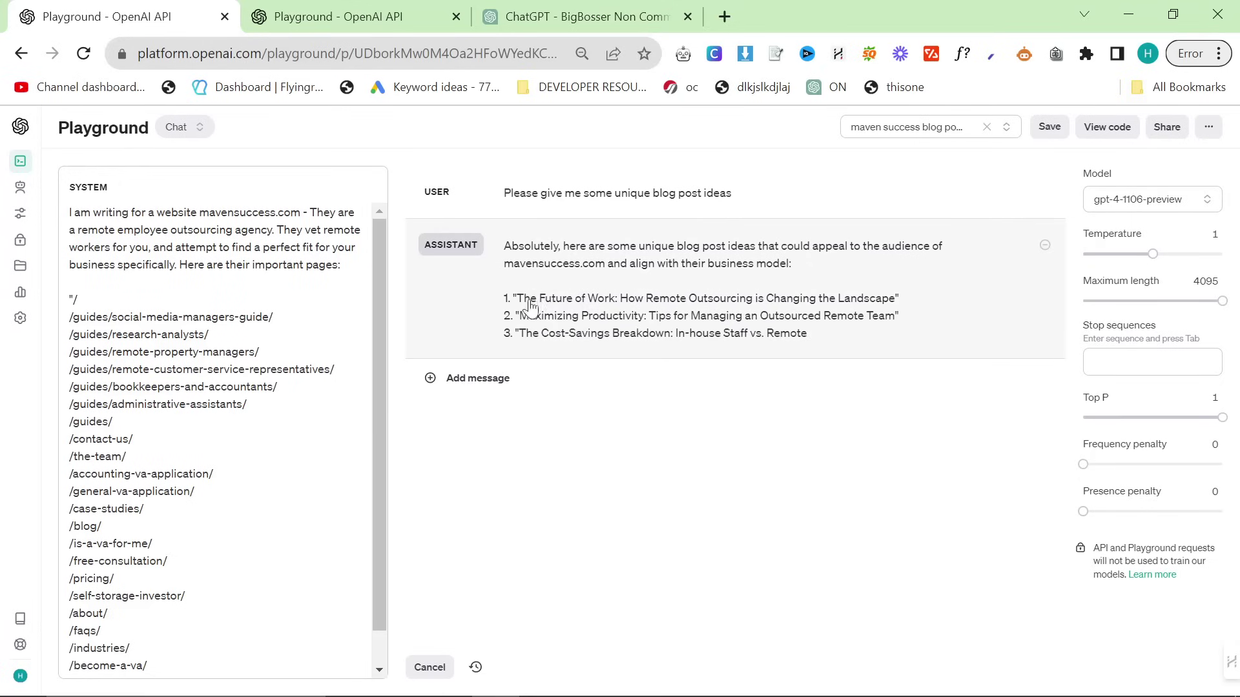
pyautogui.click(430, 671)
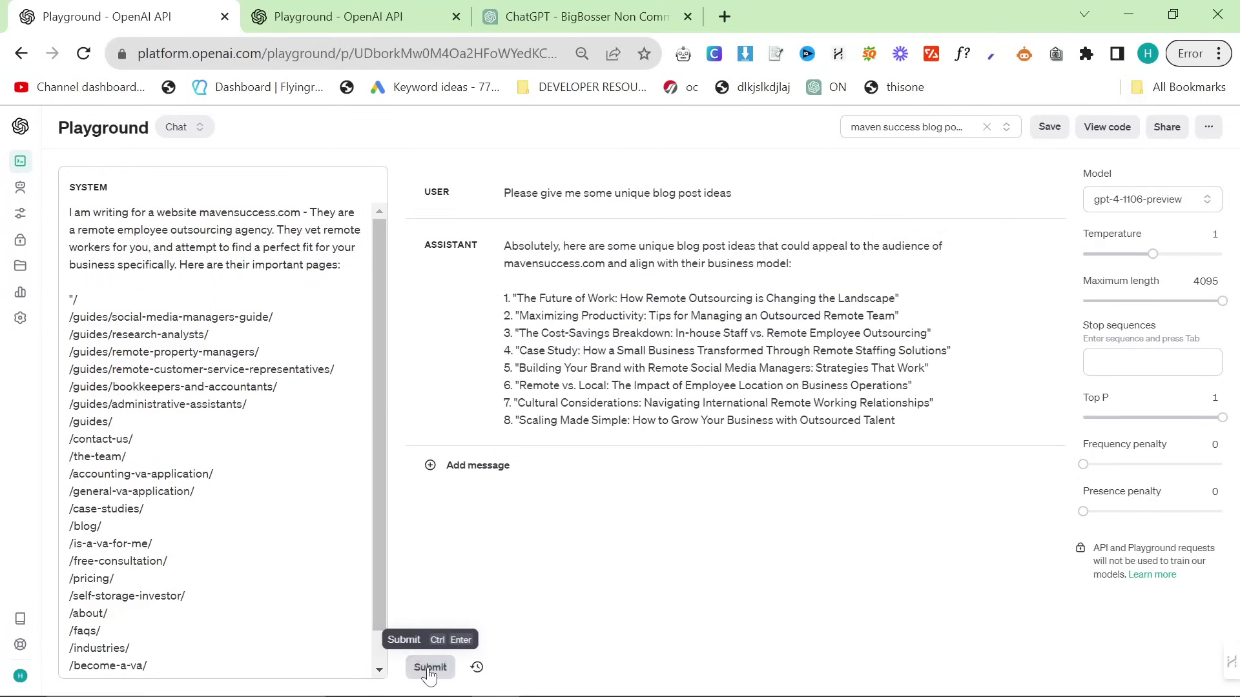
# Select the second blog post idea, then switch to the BiggestBoss Non Ecommerce assistant and run the message "/start" in its thread.
pyautogui.click(1201, 395)
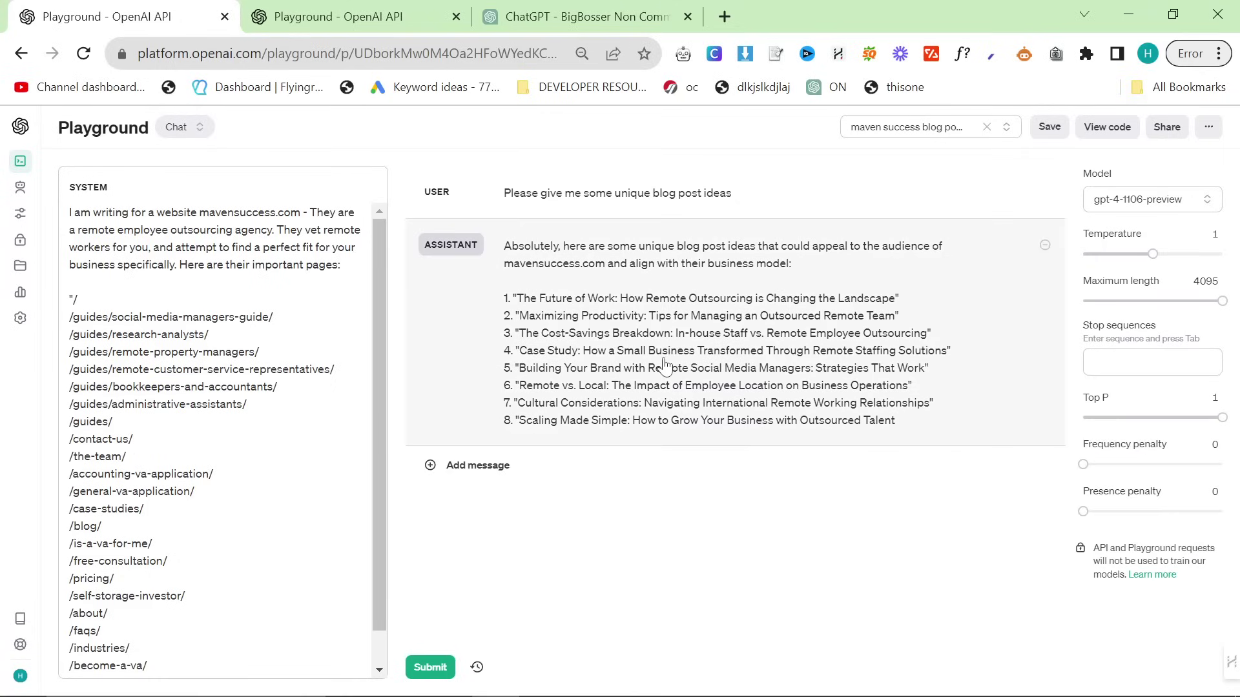
pyautogui.tripleClick(660, 316)
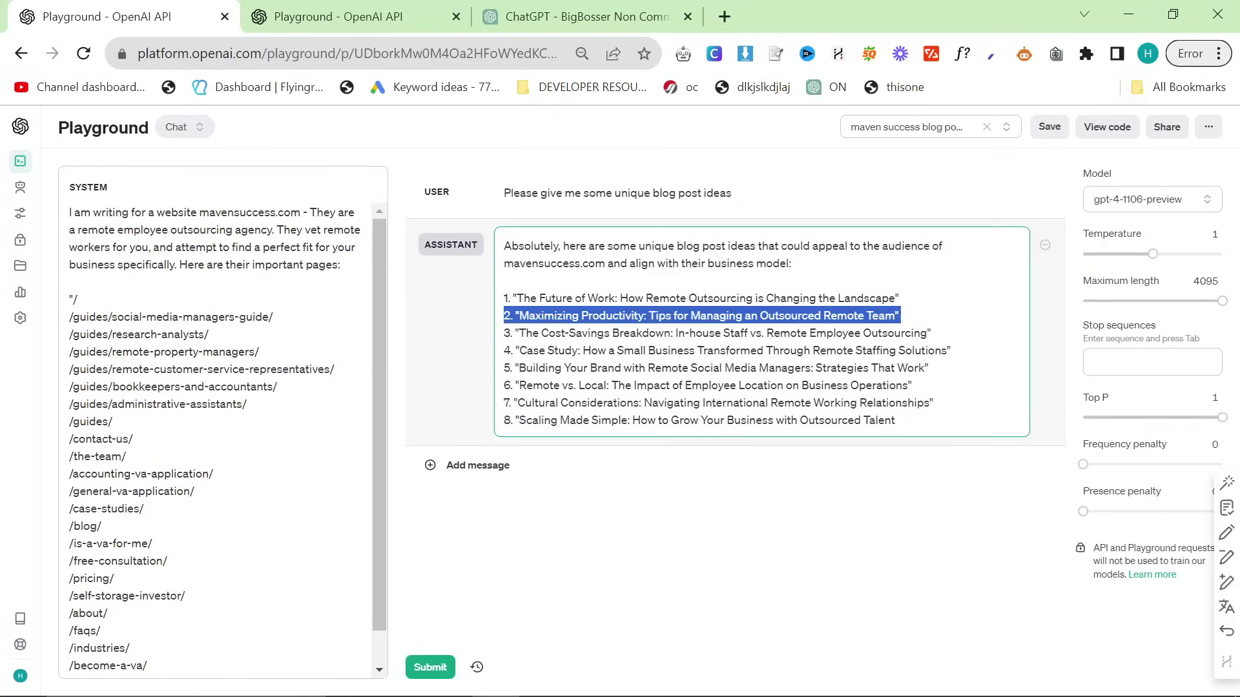
pyautogui.click(336, 17)
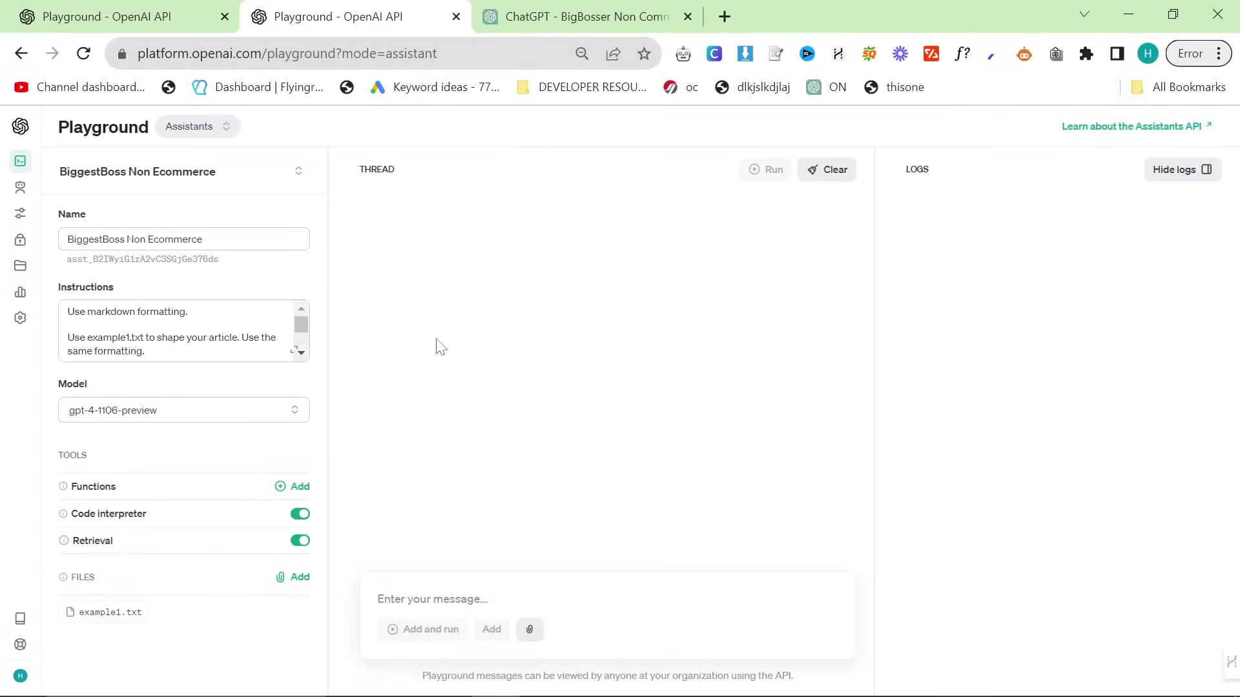
pyautogui.write('/start')
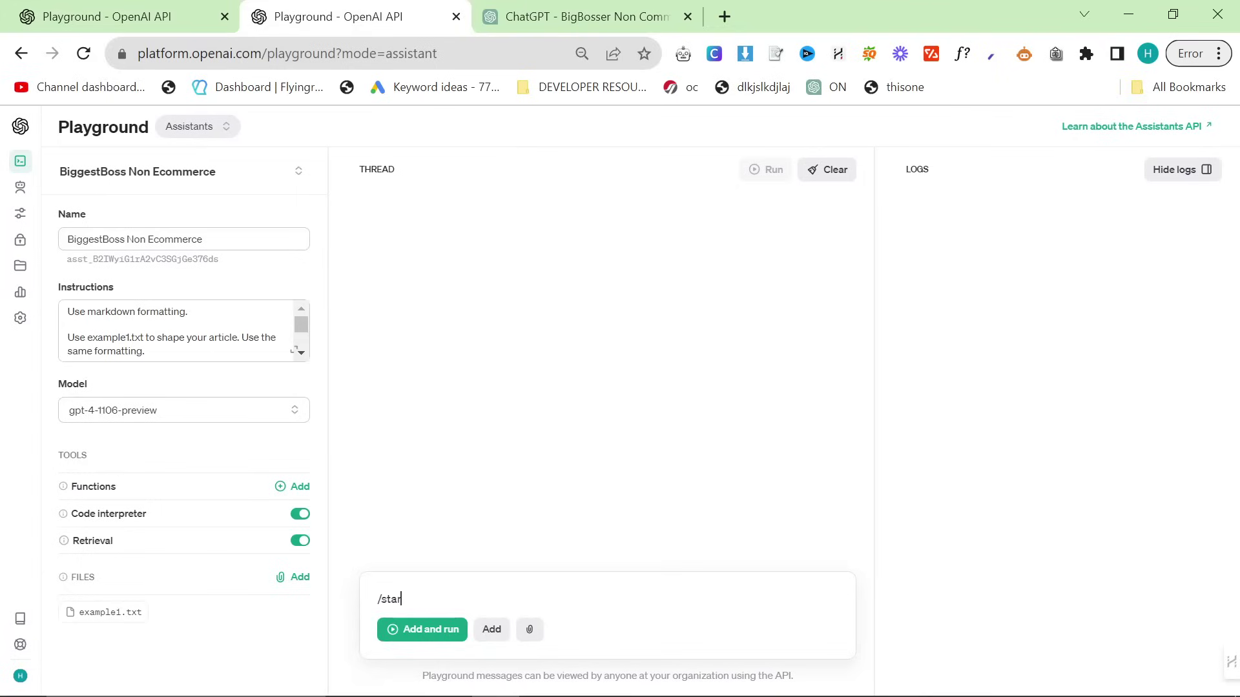
pyautogui.press('Return')
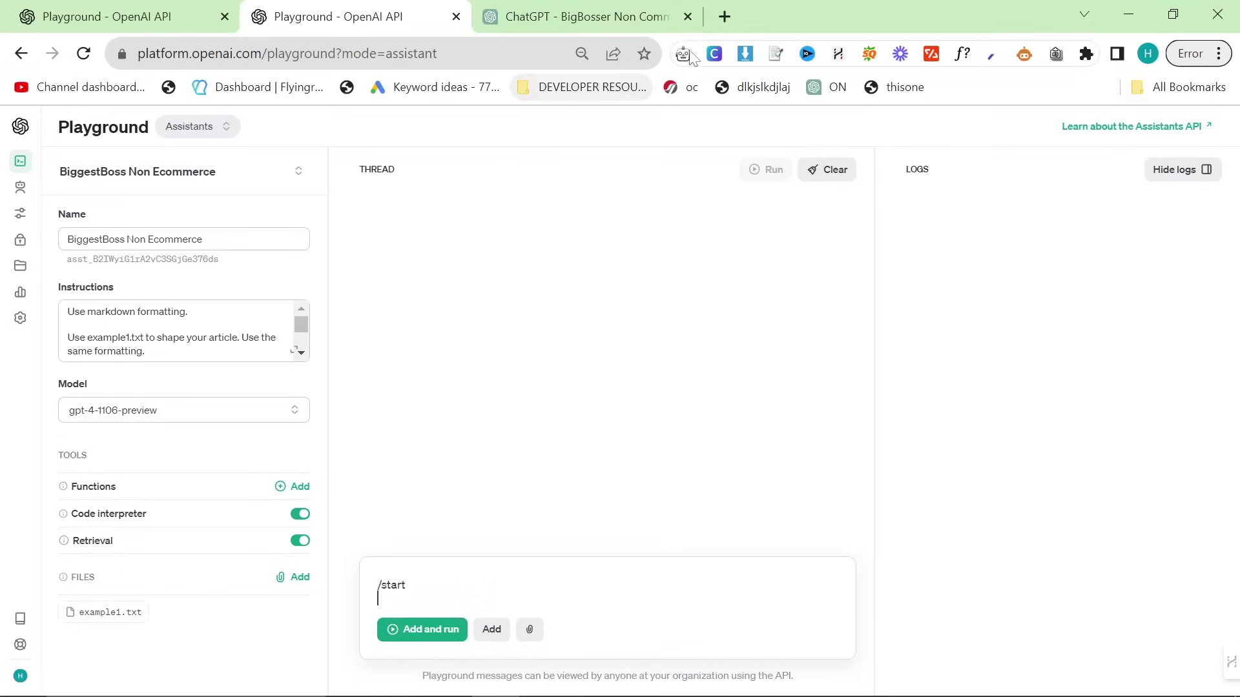
pyautogui.click(420, 629)
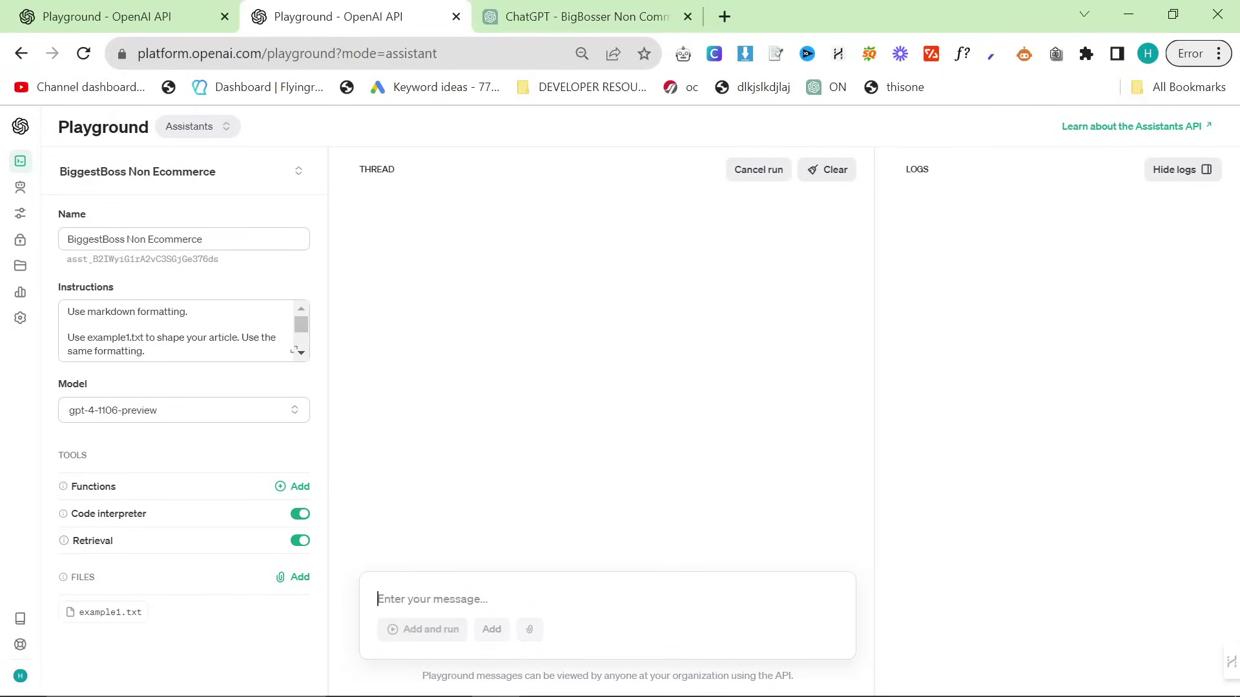
# Create a blank Google Docs document in a new browser tab using docs.new.
pyautogui.click(723, 16)
pyautogui.write('docs.')
pyautogui.press('Return')
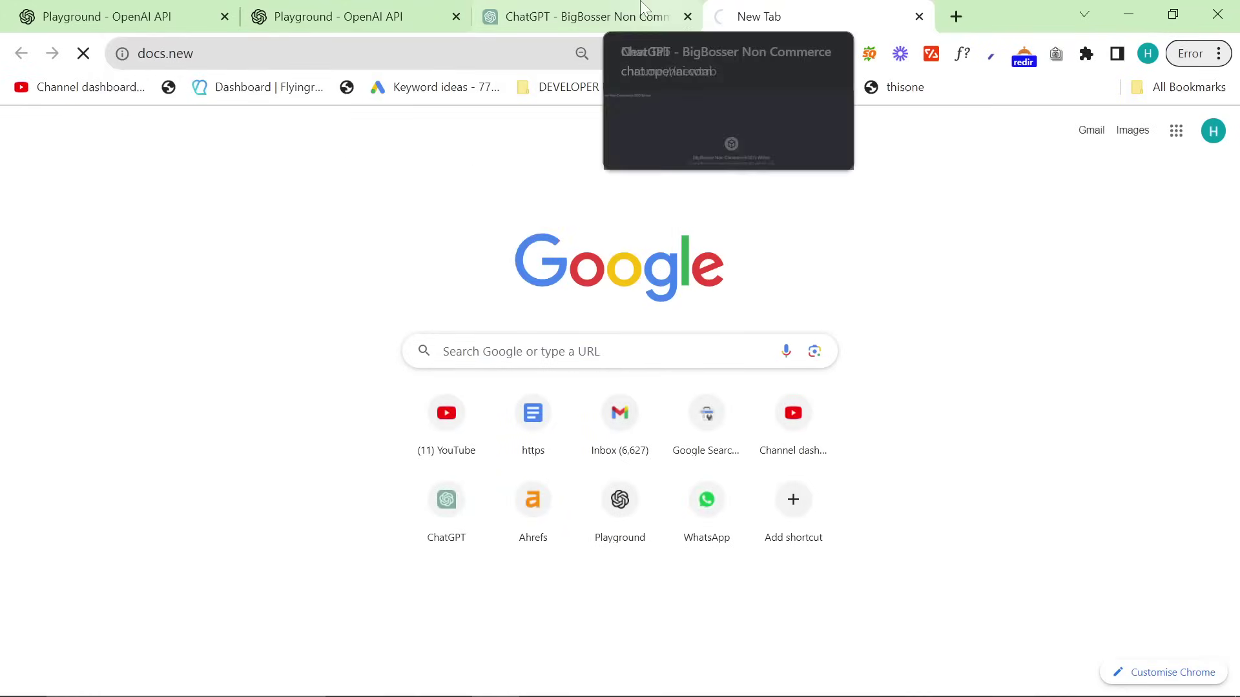
# Switch to the BigBosser Non Commerce SEO Writer chat in ChatGPT and send the message "/start".
pyautogui.click(644, 9)
pyautogui.click(584, 662)
pyautogui.write('/')
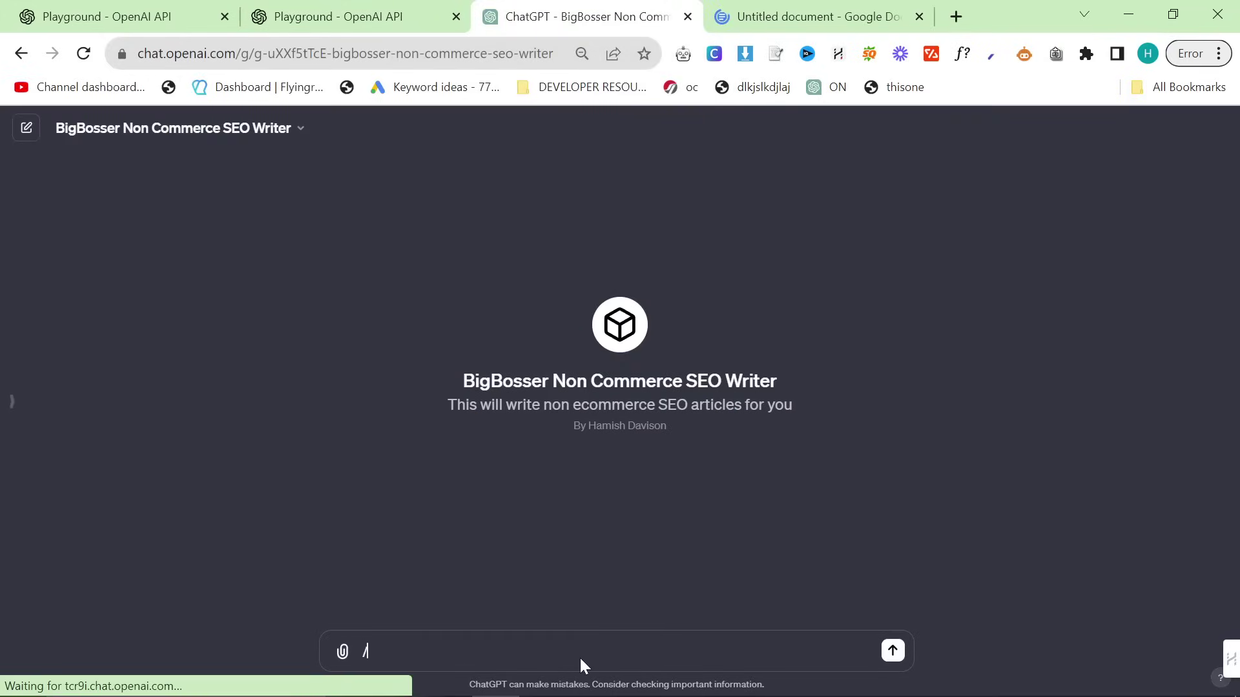
pyautogui.write('start')
pyautogui.press('Return')
# Go from the blank document to the Google Docs home and open the recent document "SOP For Using My GPT Assistant".
pyautogui.click(814, 16)
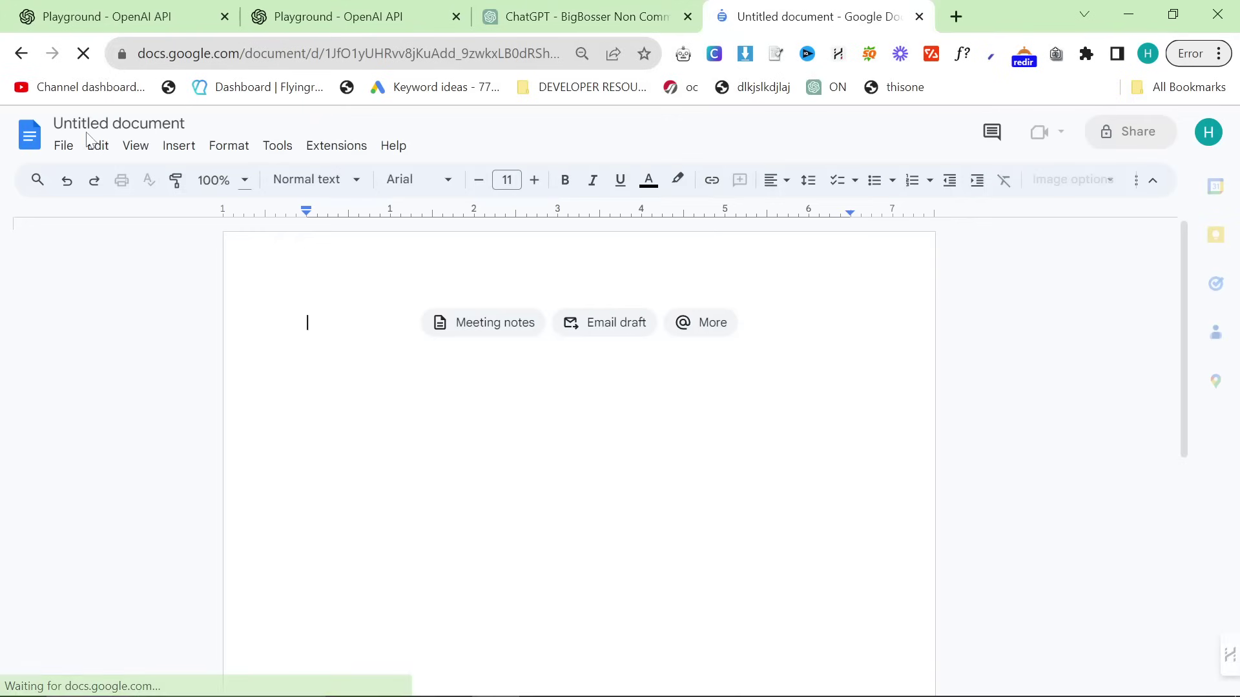
pyautogui.click(29, 135)
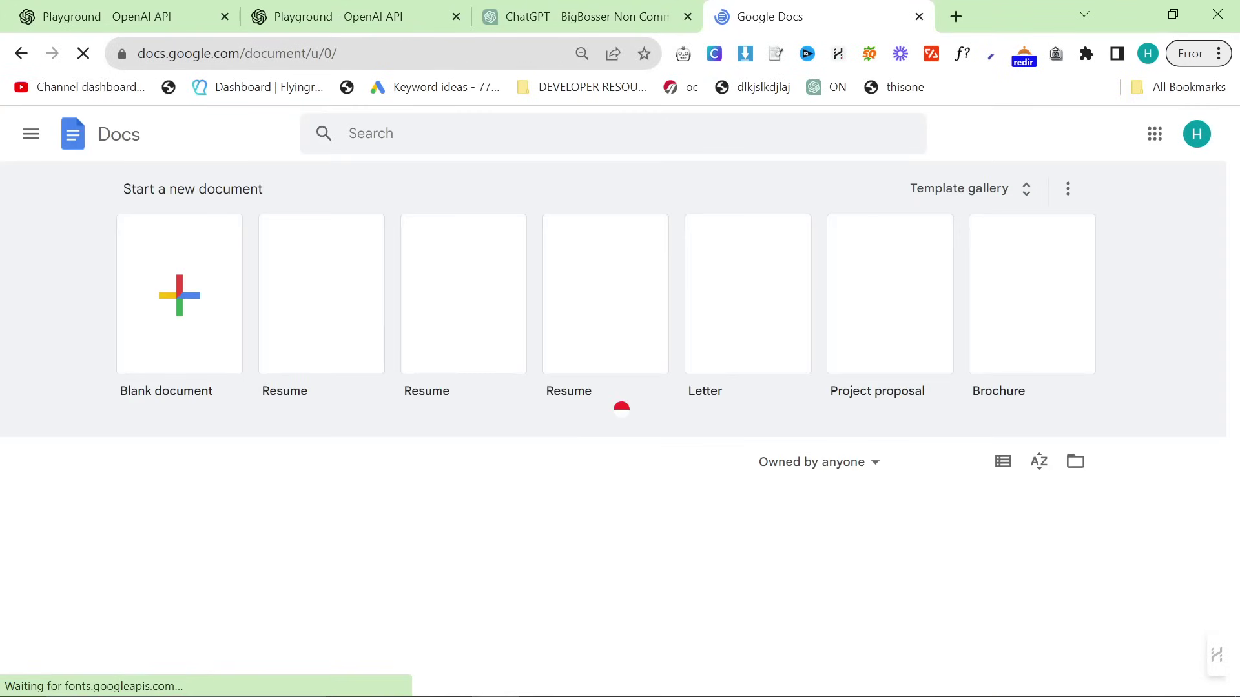
pyautogui.scroll(-1, 486, 407)
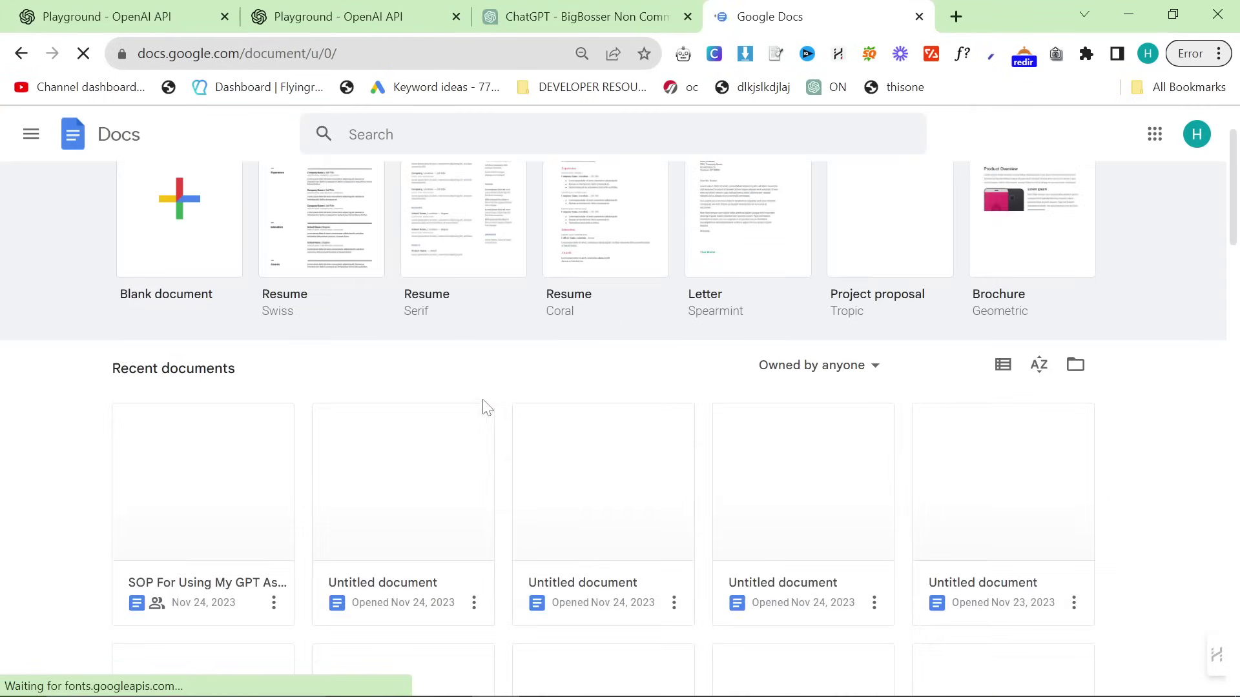
pyautogui.scroll(-1, 486, 407)
pyautogui.click(149, 393)
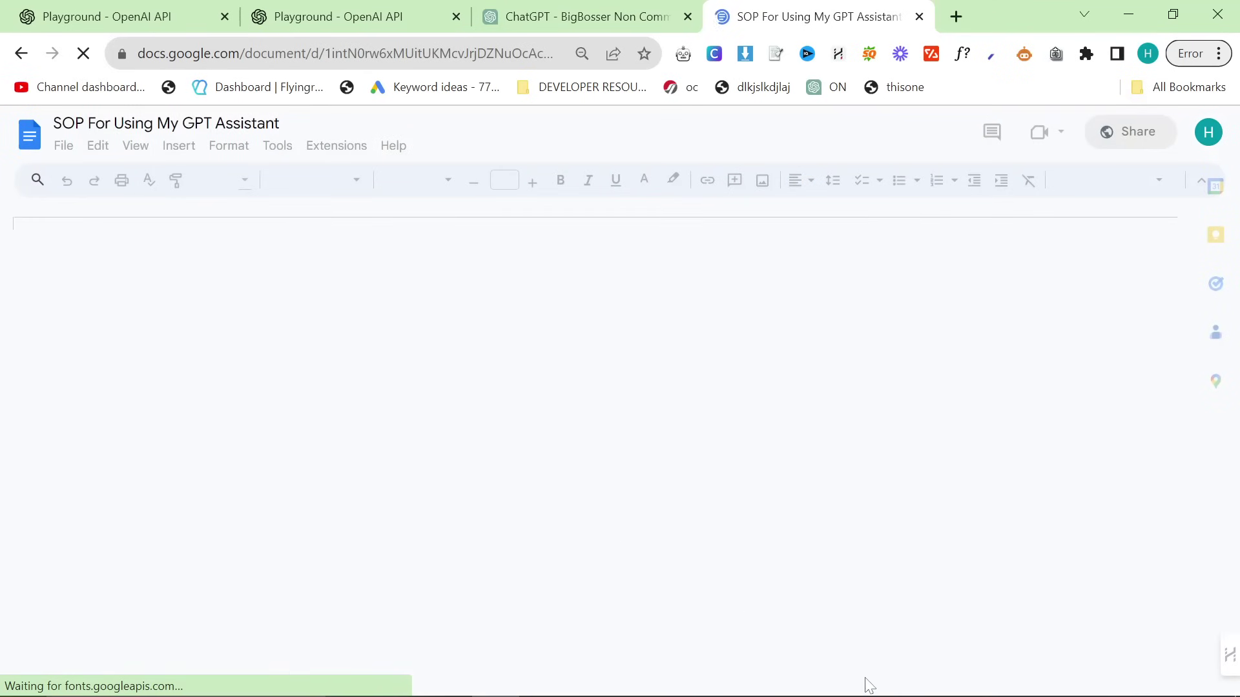
# Look through the SOP document and highlight the line with the ChatGPT UI link beneath its title.
pyautogui.scroll(-15, 585, 533)
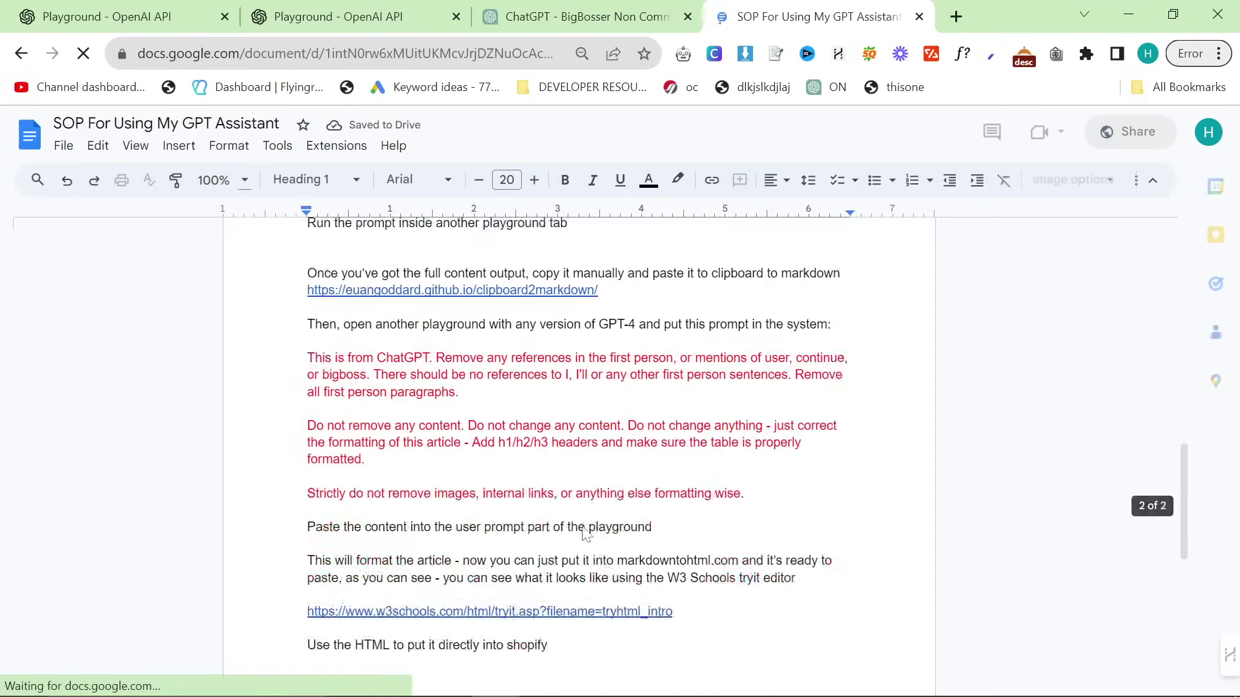
pyautogui.scroll(15, 584, 533)
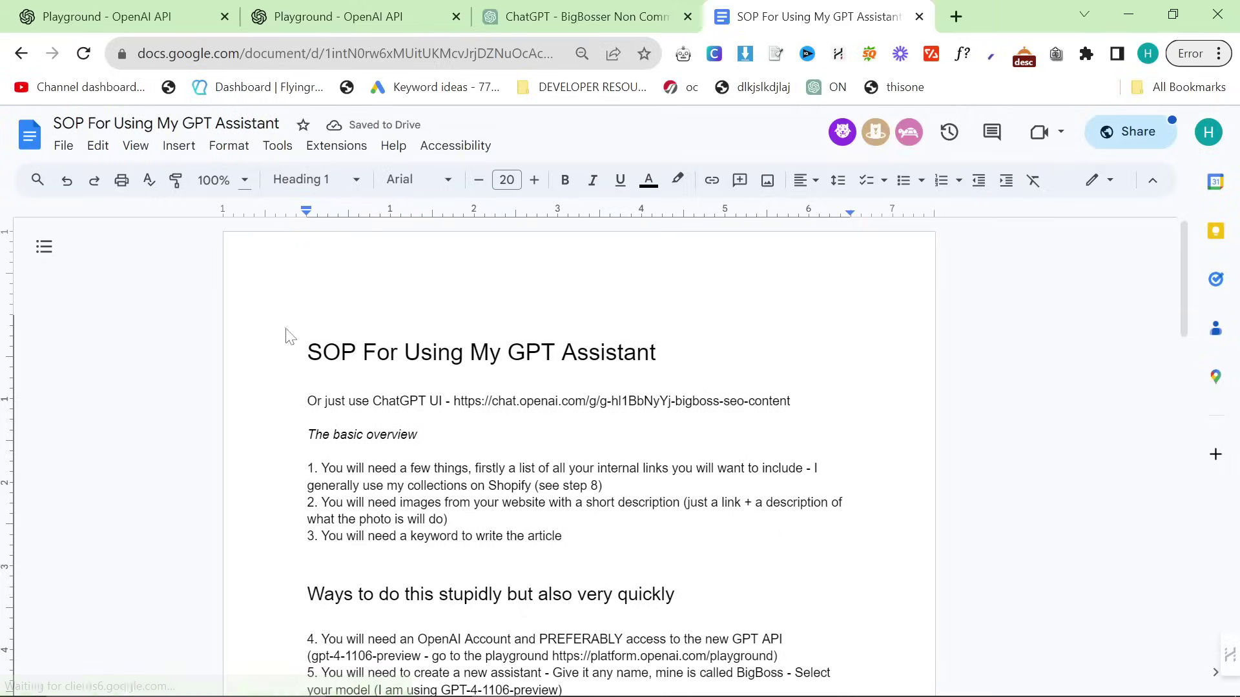
pyautogui.moveTo(288, 336); pyautogui.dragTo(642, 410)
pyautogui.click(638, 403)
pyautogui.tripleClick(535, 407)
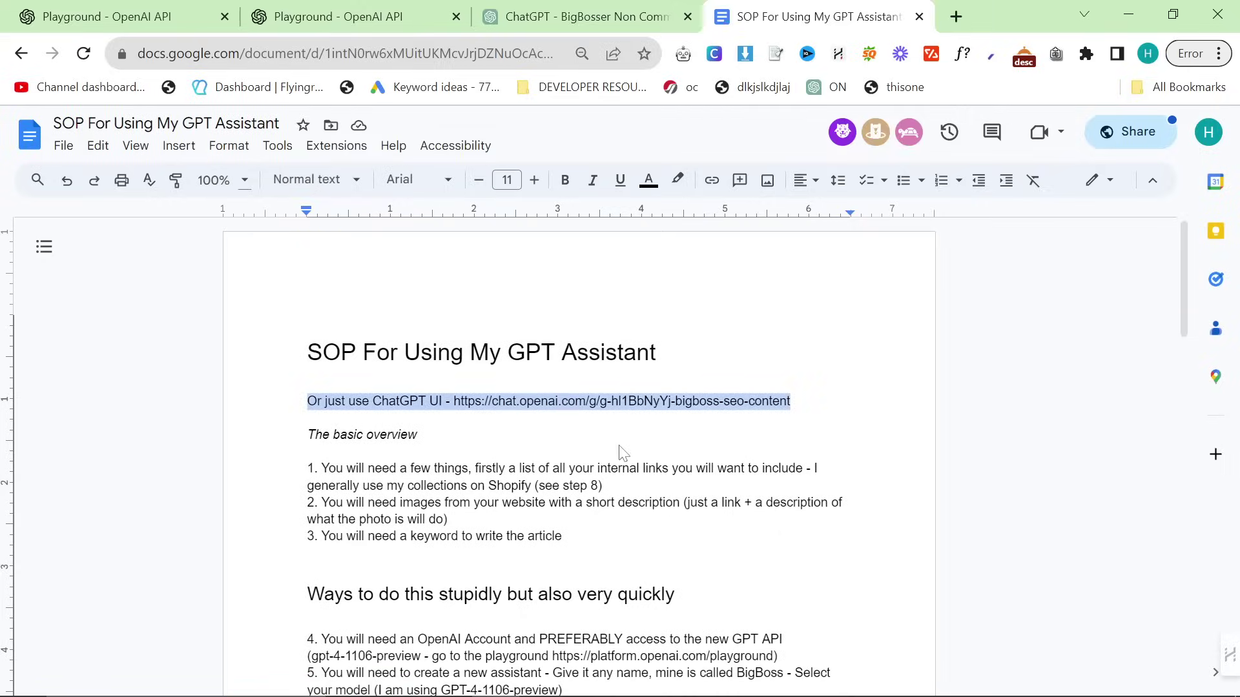
pyautogui.click(620, 452)
# Open mavensuccess.com in a new browser tab and copy its web address.
pyautogui.click(639, 16)
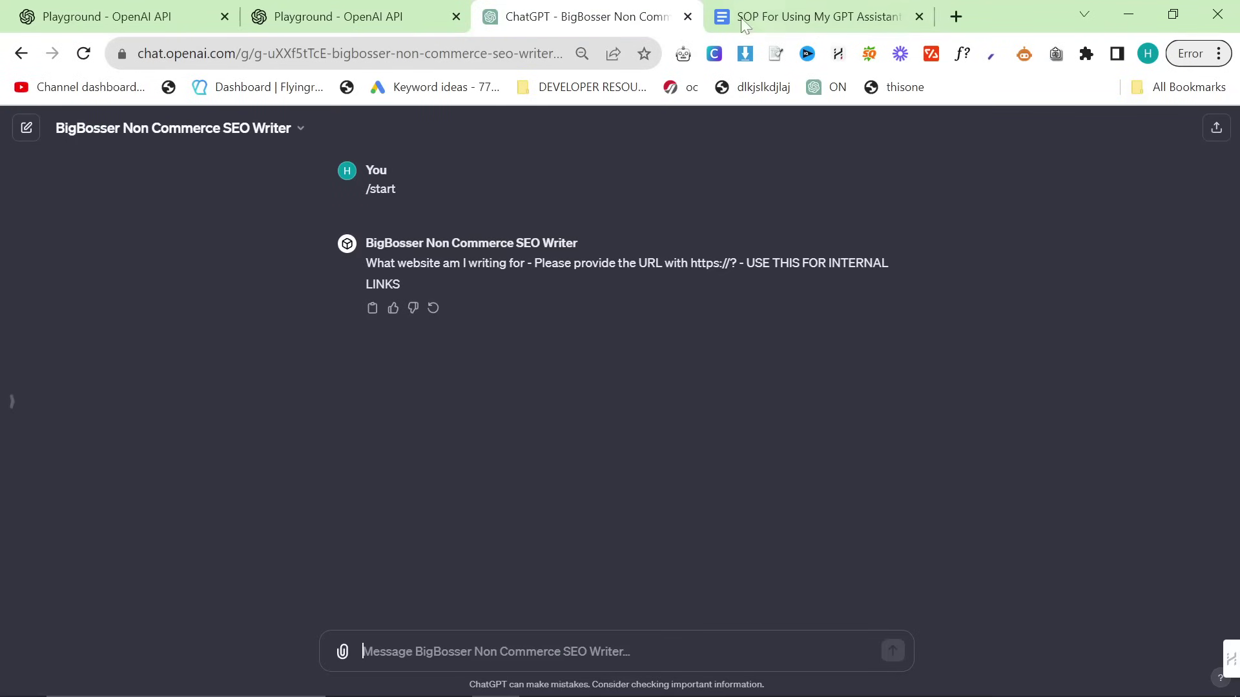
pyautogui.click(405, 9)
pyautogui.click(956, 13)
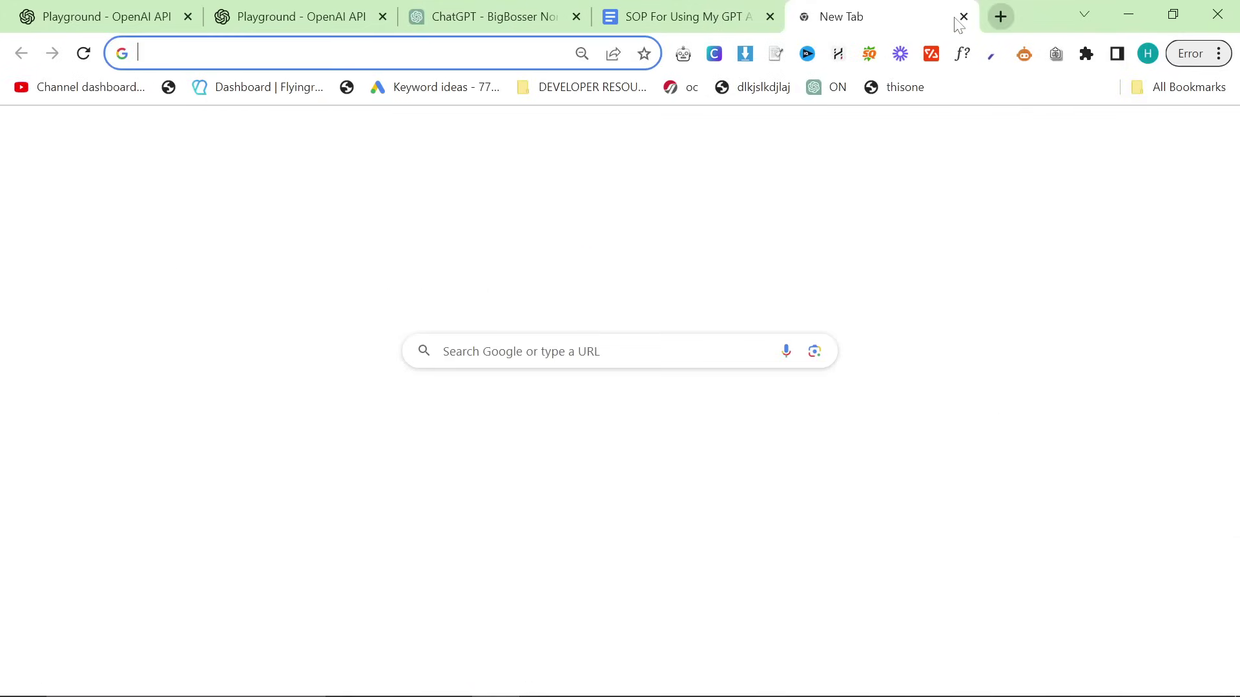
pyautogui.write('mavensuccess.com')
pyautogui.press('Return')
pyautogui.hotkey('ctrl', 'l')
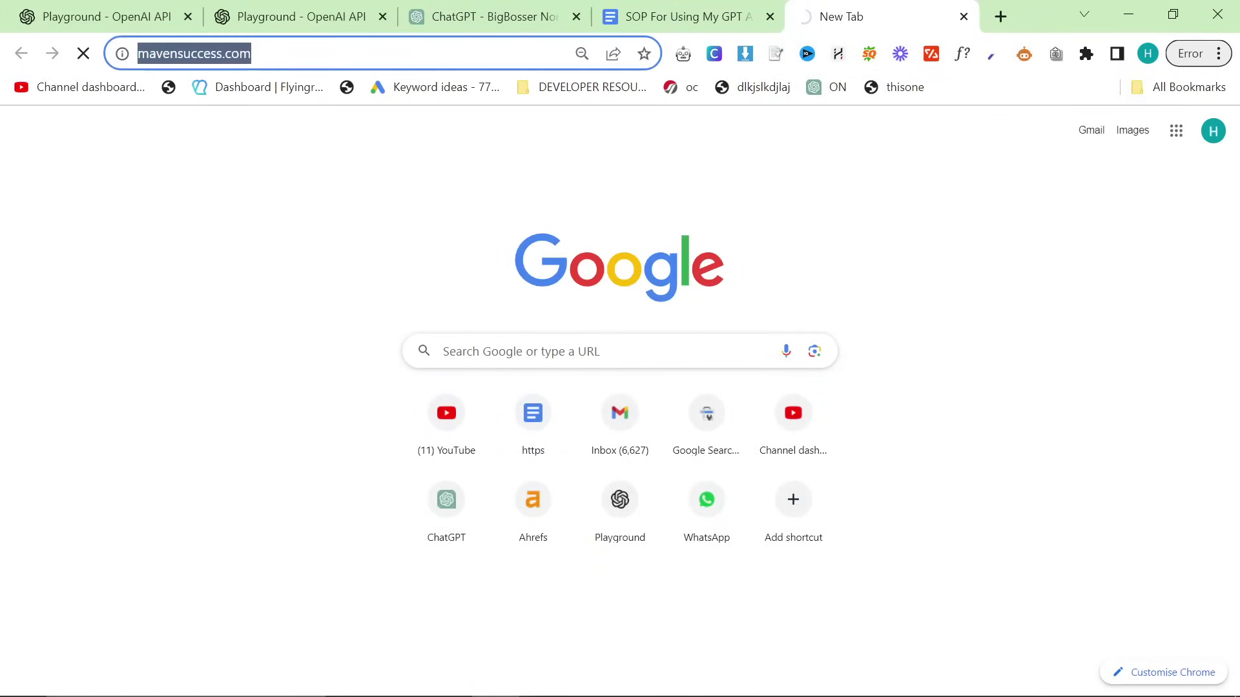
pyautogui.hotkey('ctrl', 'c')
pyautogui.click(490, 16)
pyautogui.hotkey('ctrl', 'v')
pyautogui.press('Return')
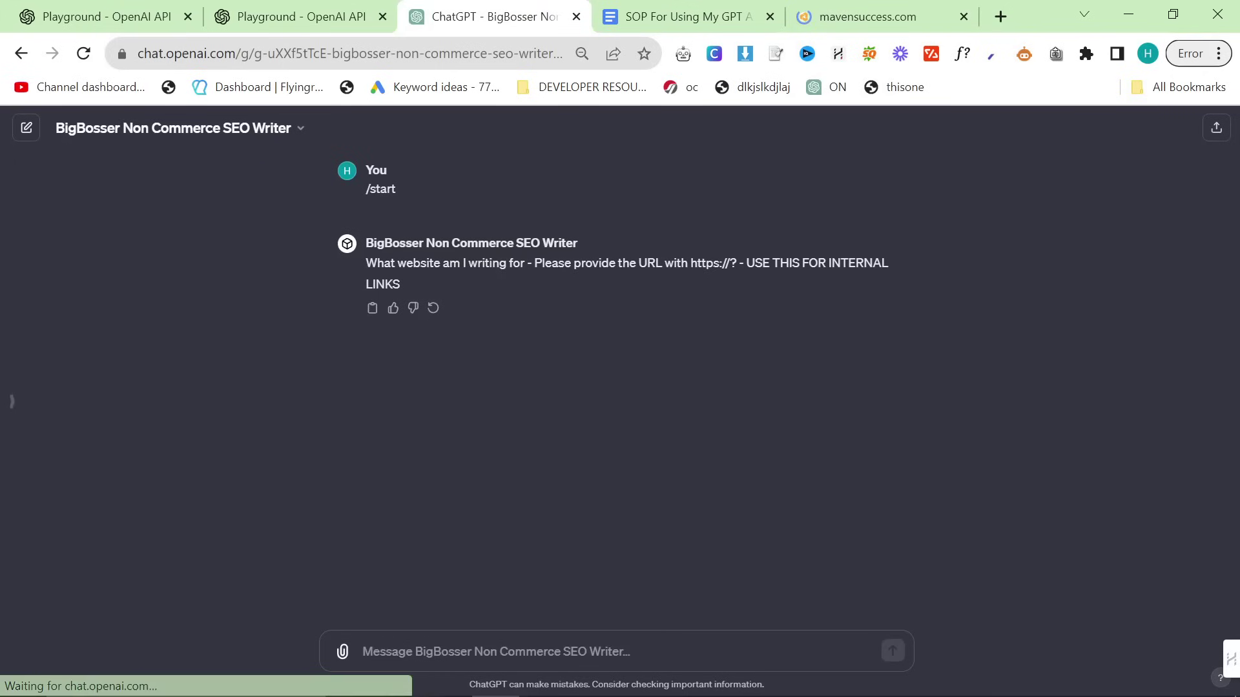
pyautogui.click(349, 16)
pyautogui.hotkey('ctrl', 'v')
pyautogui.click(415, 630)
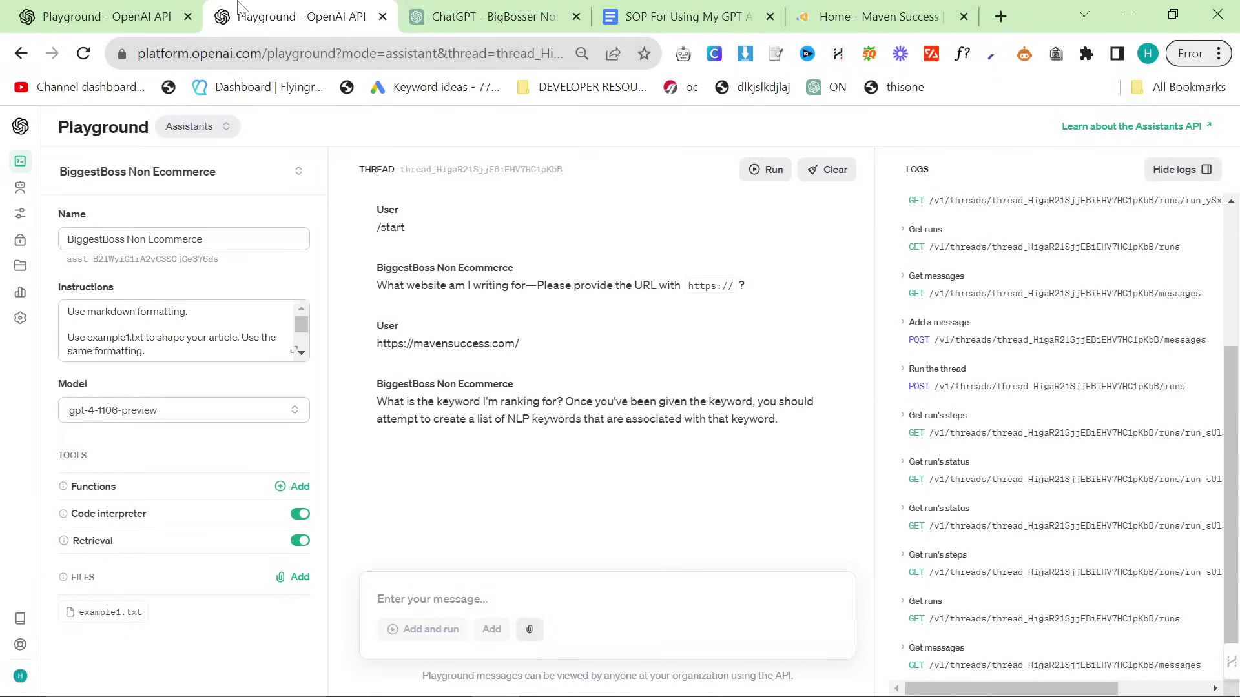
# Copy the idea "Maximizing Productivity: Tips for Managing an Outsourced Remote Team" from the Playground chat and run it as the BiggestBoss assistant's keyword.
pyautogui.click(198, 12)
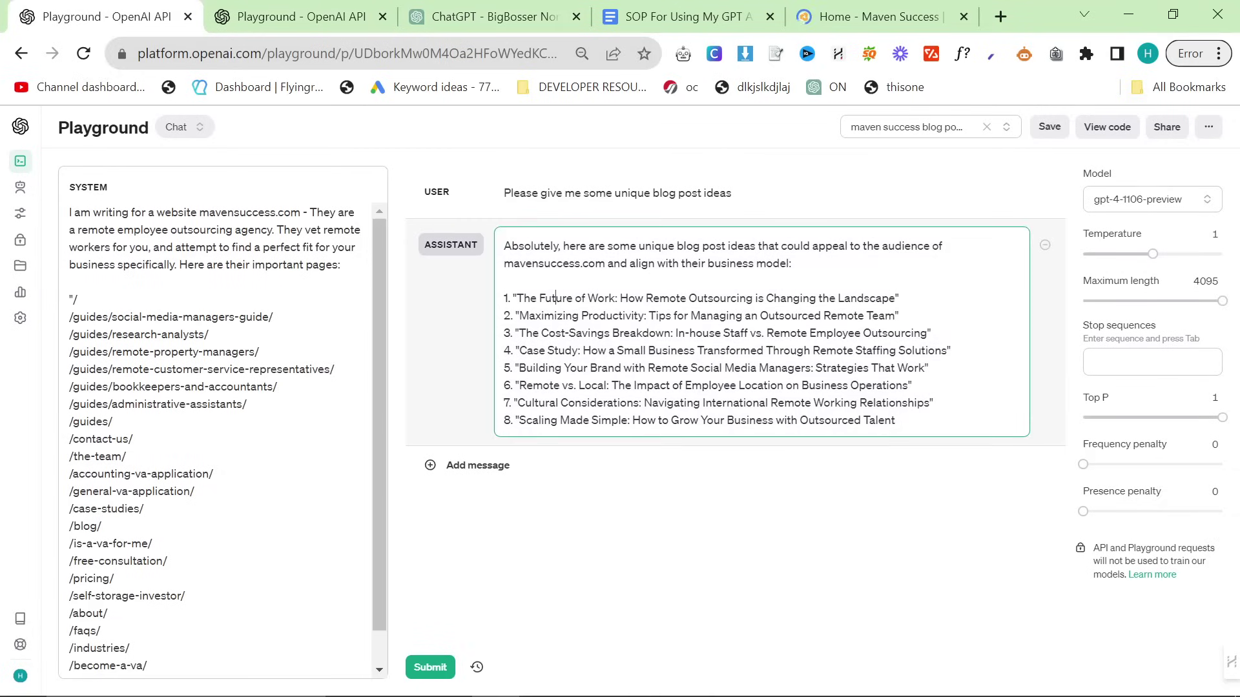
pyautogui.doubleClick(552, 315)
pyautogui.tripleClick(552, 316)
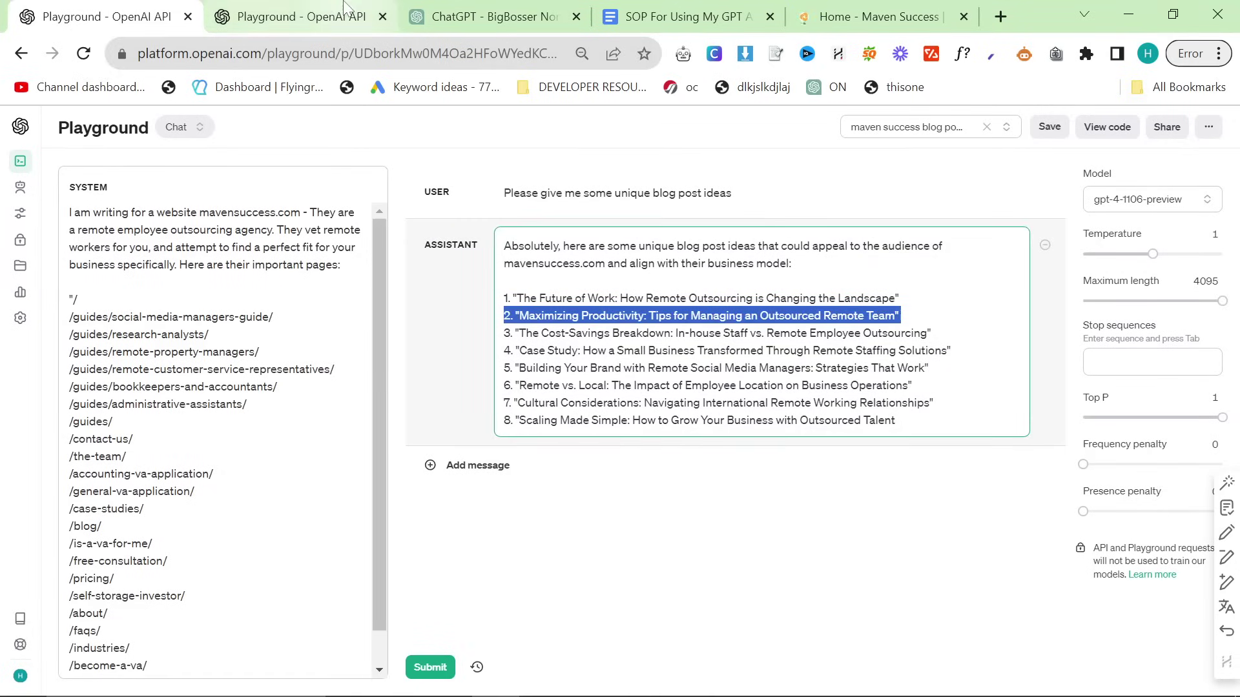
pyautogui.click(358, 18)
pyautogui.hotkey('ctrl', 'v')
pyautogui.click(449, 634)
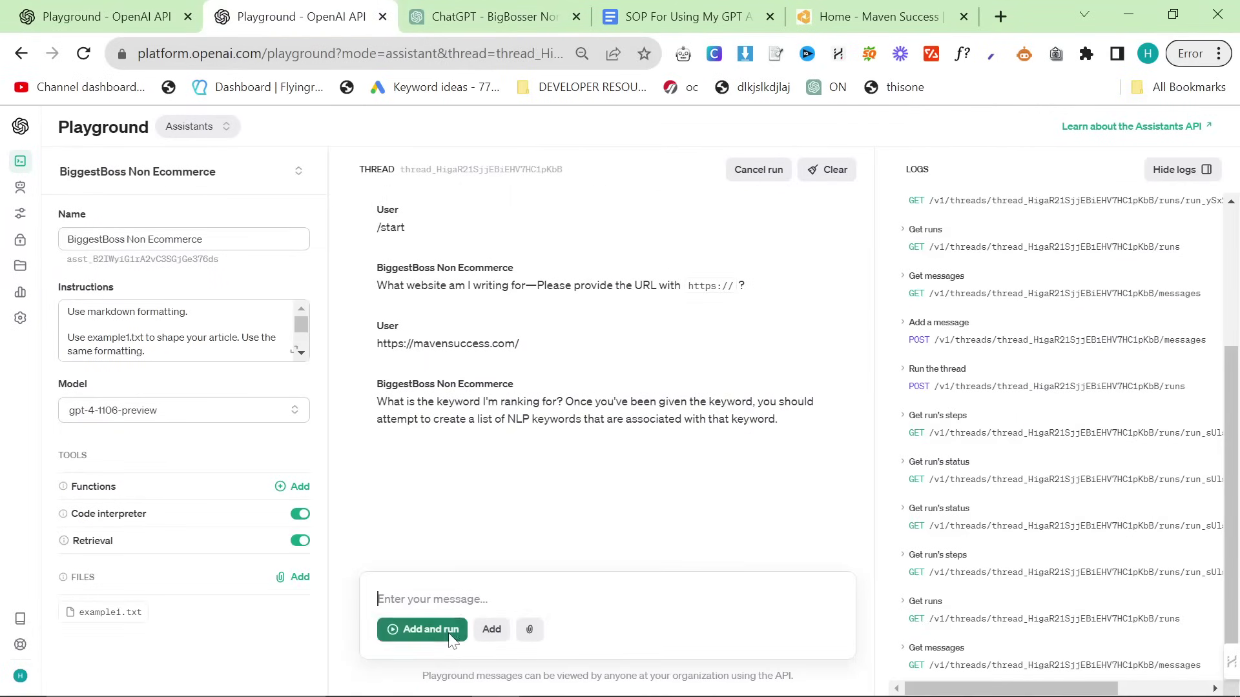
# Send the same "Maximizing Productivity" title as the keyword to BigBosser Non Commerce SEO Writer in ChatGPT.
pyautogui.click(470, 5)
pyautogui.hotkey('ctrl', 'v')
pyautogui.press('Return')
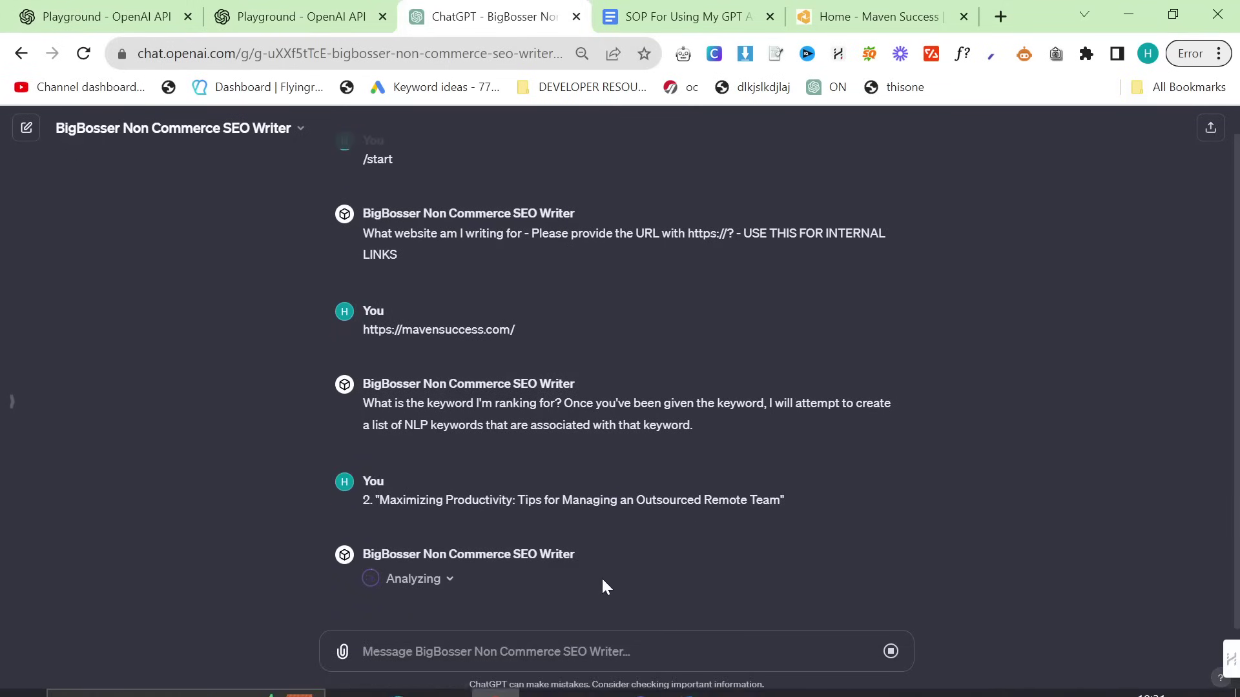
# Copy the list of important pages from the maven success system message and run it as the BiggestBoss assistant's internal links.
pyautogui.click(297, 16)
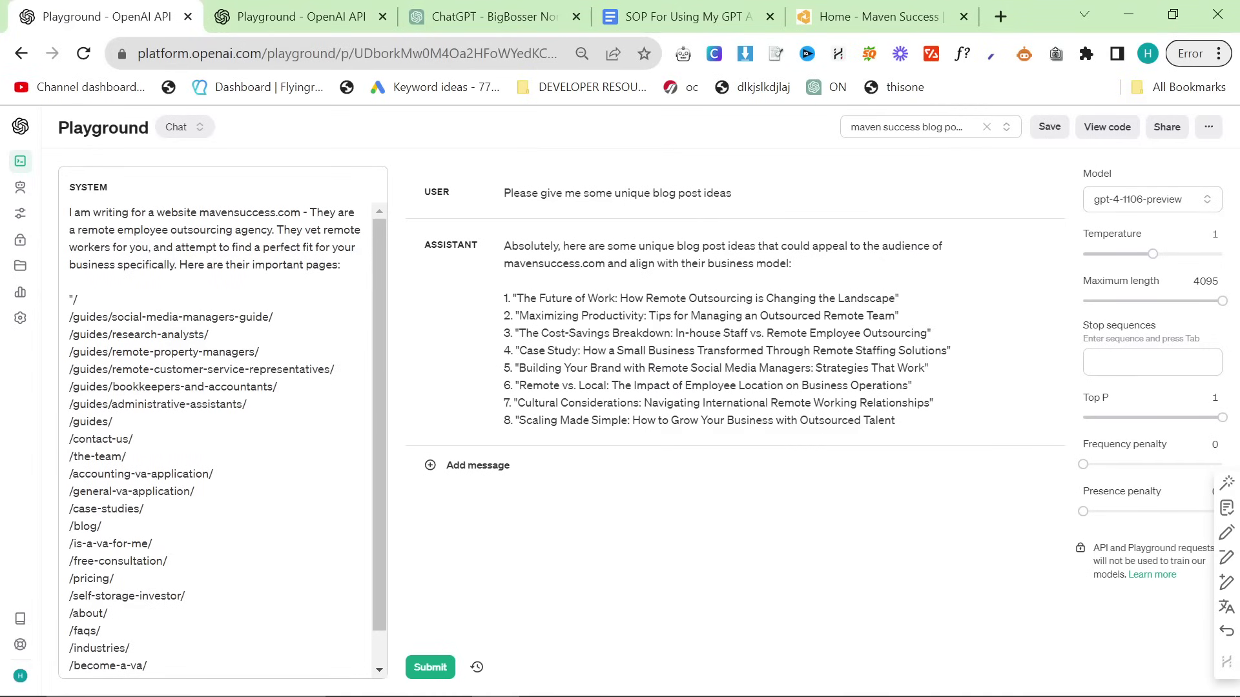
pyautogui.moveTo(73, 299); pyautogui.dragTo(155, 668)
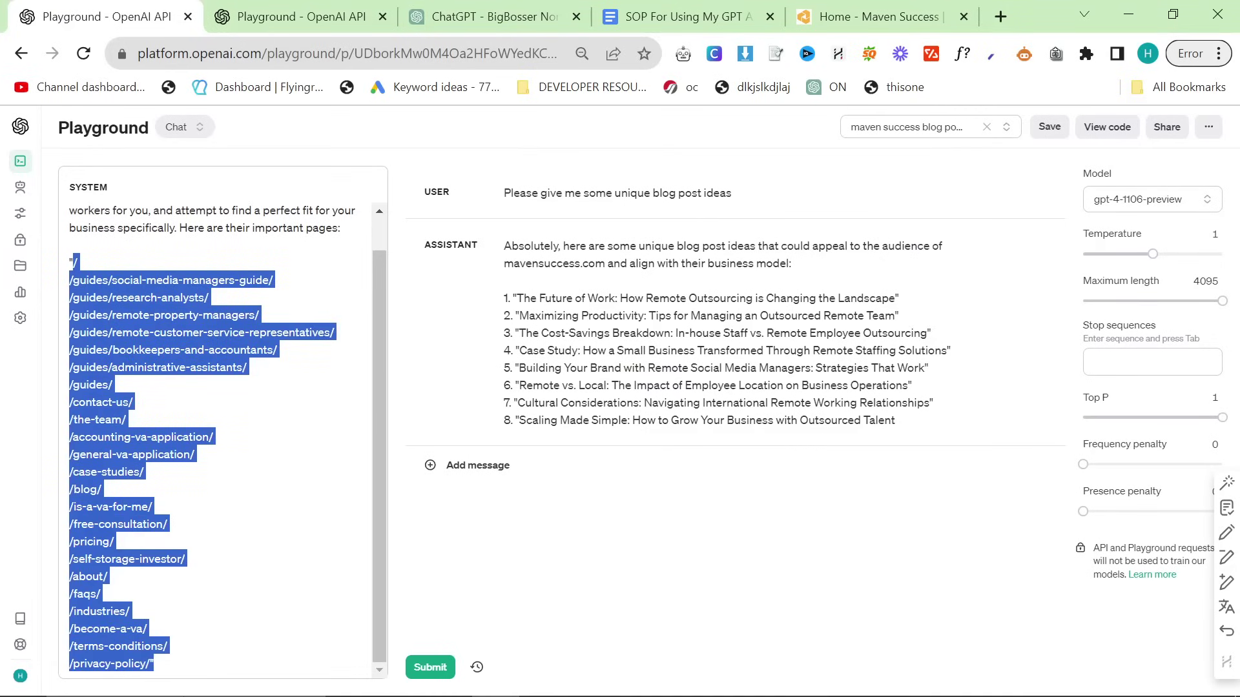
pyautogui.hotkey('ctrl', 'c')
pyautogui.click(443, 19)
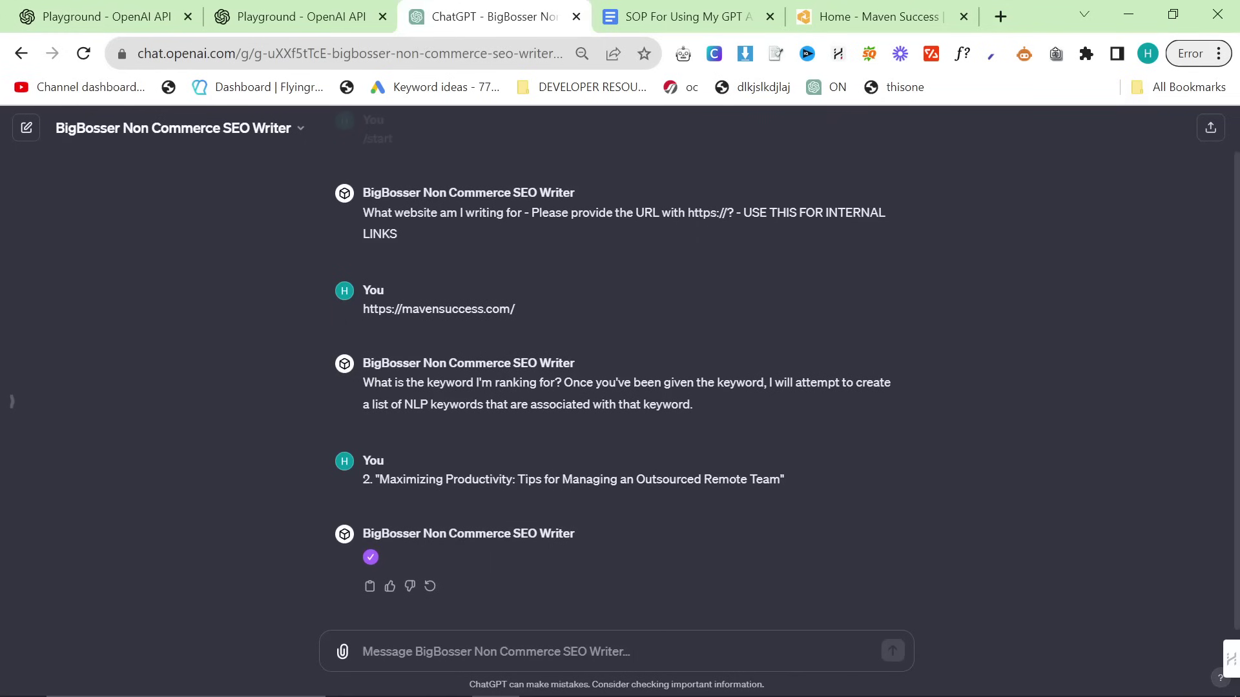
pyautogui.click(357, 26)
pyautogui.hotkey('ctrl', 'v')
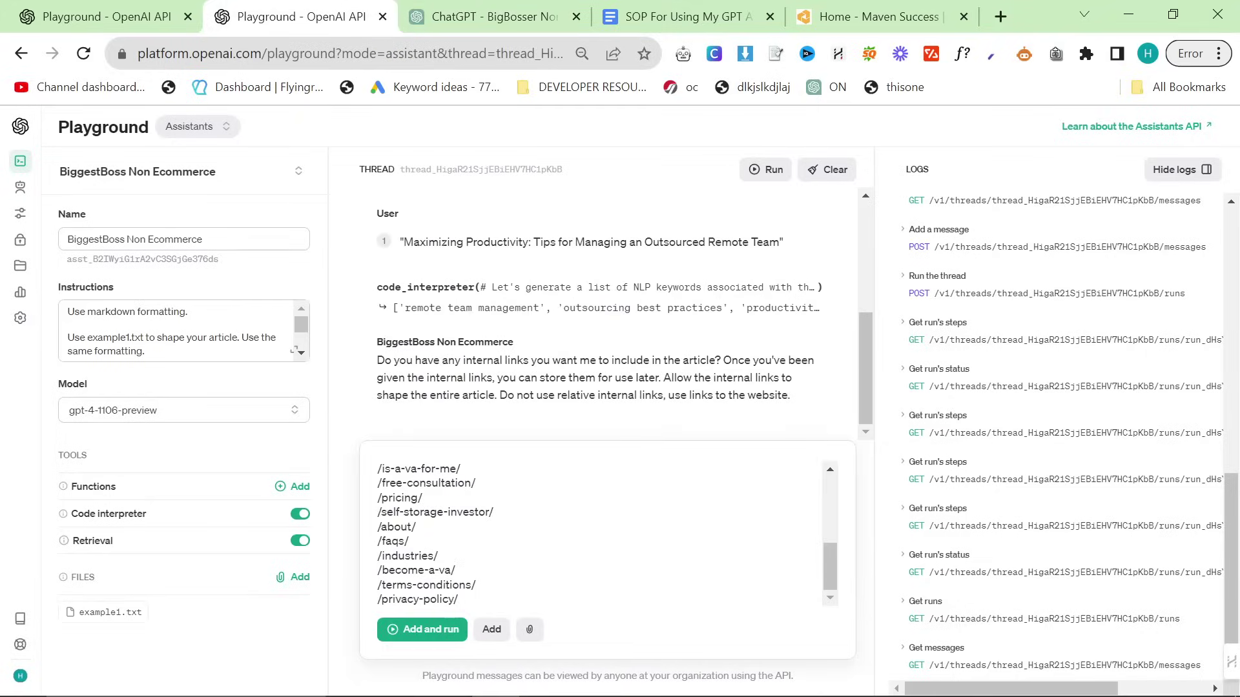
pyautogui.click(503, 9)
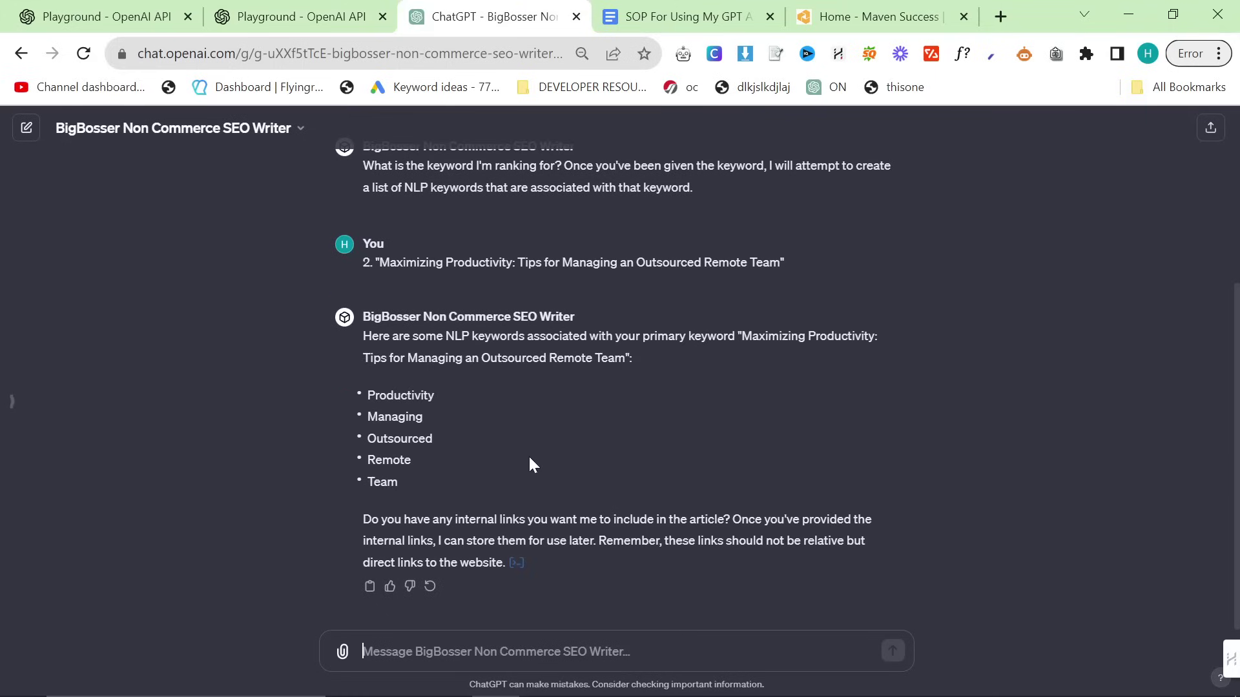
pyautogui.click(393, 8)
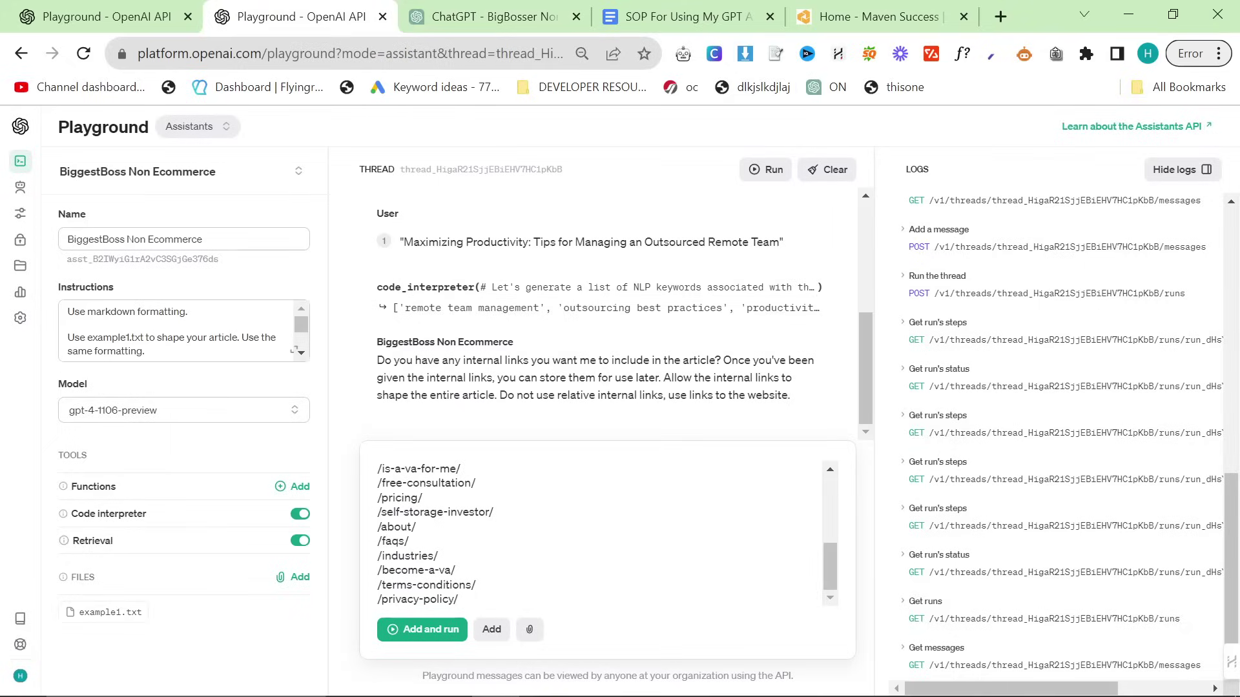
pyautogui.click(432, 630)
# Send the copied page list as internal links to BigBosser Non Commerce SEO Writer in ChatGPT and view its reply.
pyautogui.click(421, 10)
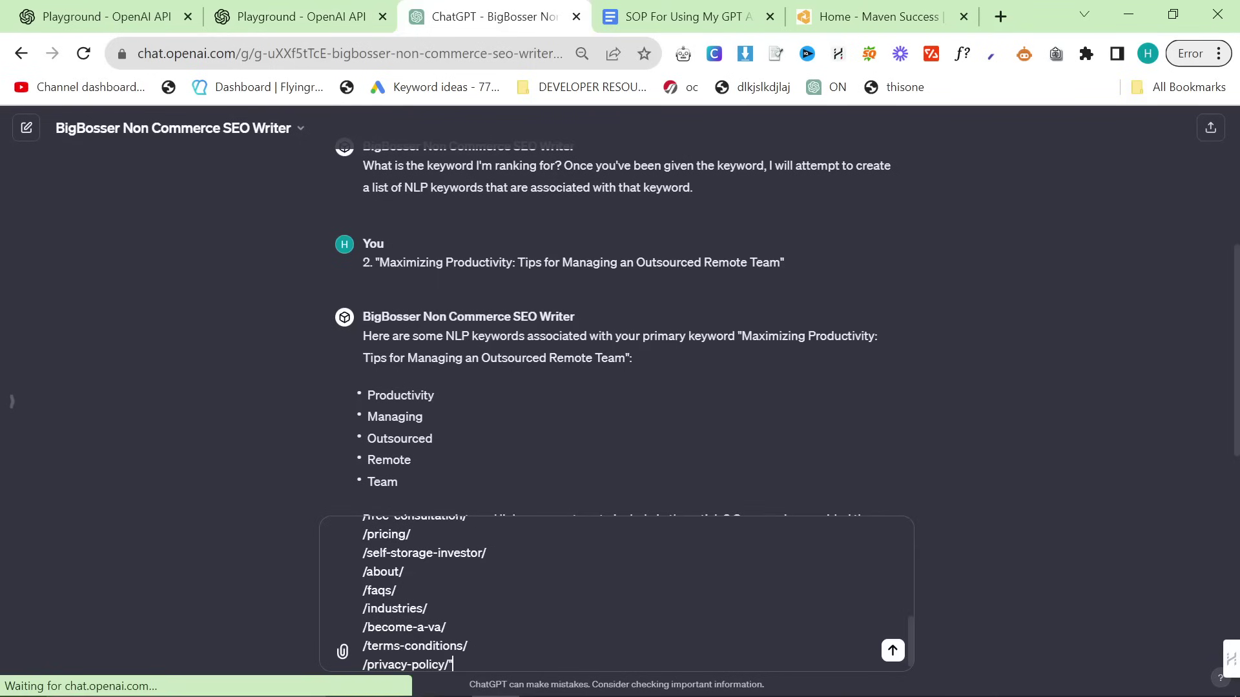
pyautogui.click(892, 650)
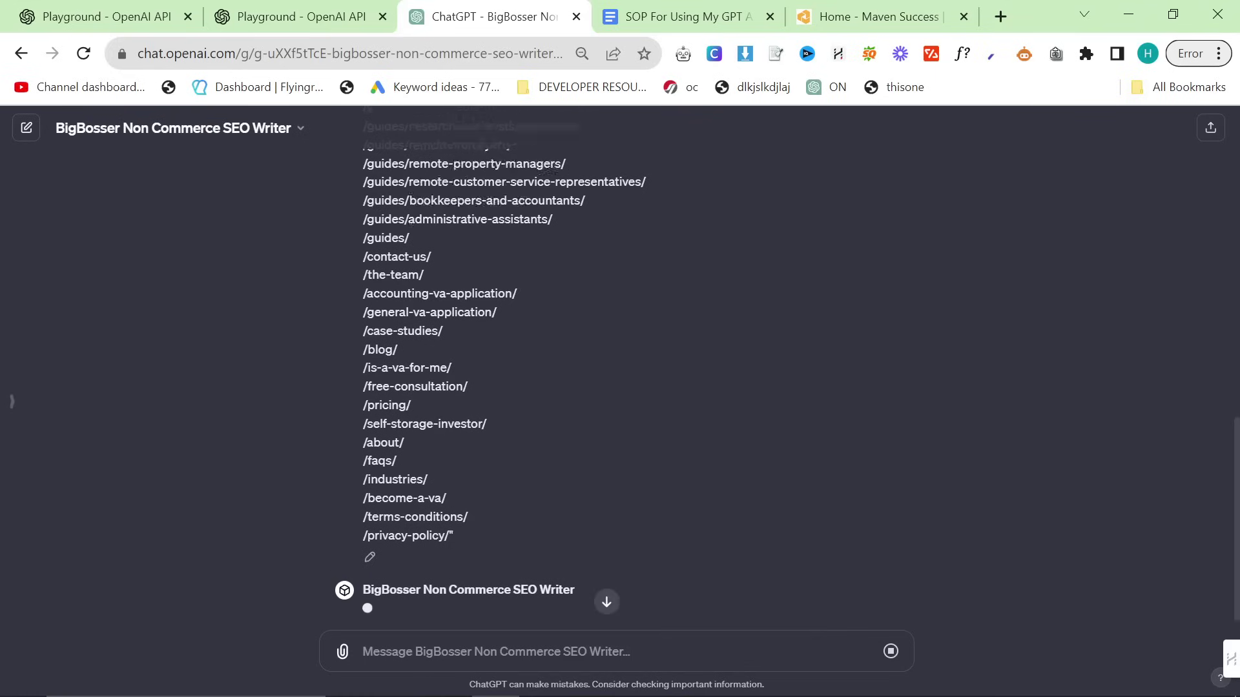
pyautogui.scroll(5, 436, 416)
pyautogui.scroll(-3, 455, 420)
pyautogui.scroll(-4, 460, 432)
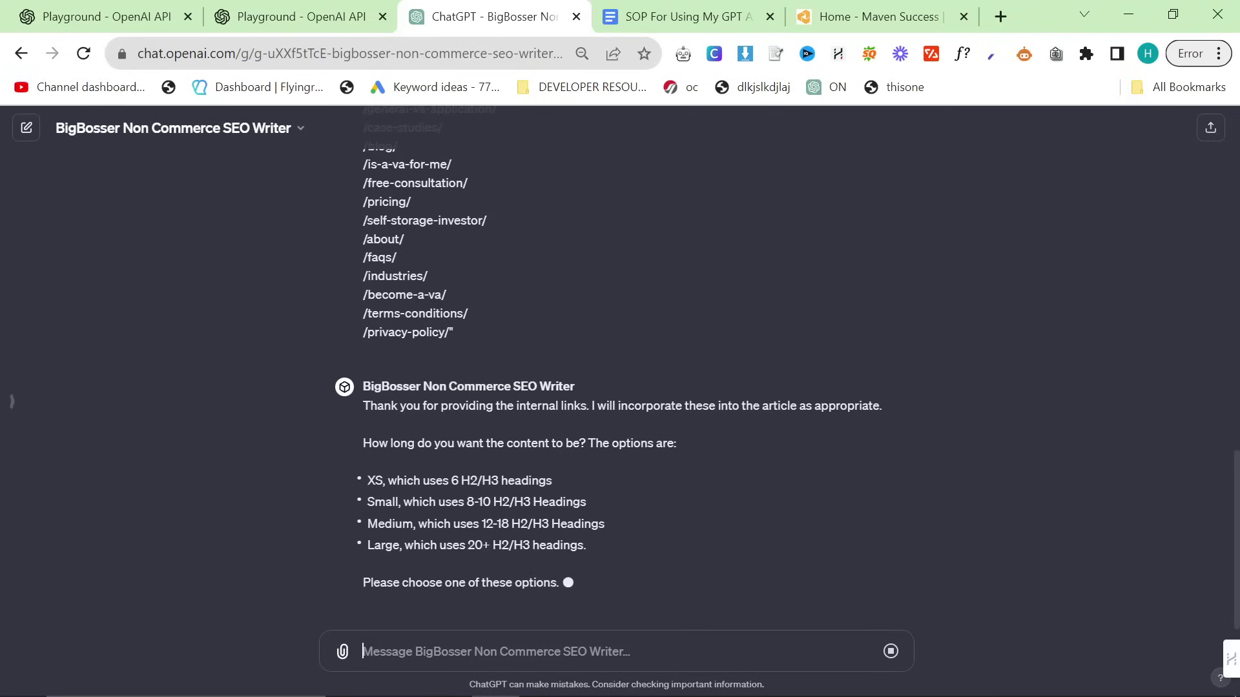
# Answer BigBosser's content length question with "Large - please use multiple generations if necessary".
pyautogui.write('Large - please use multiple generations if necessary')
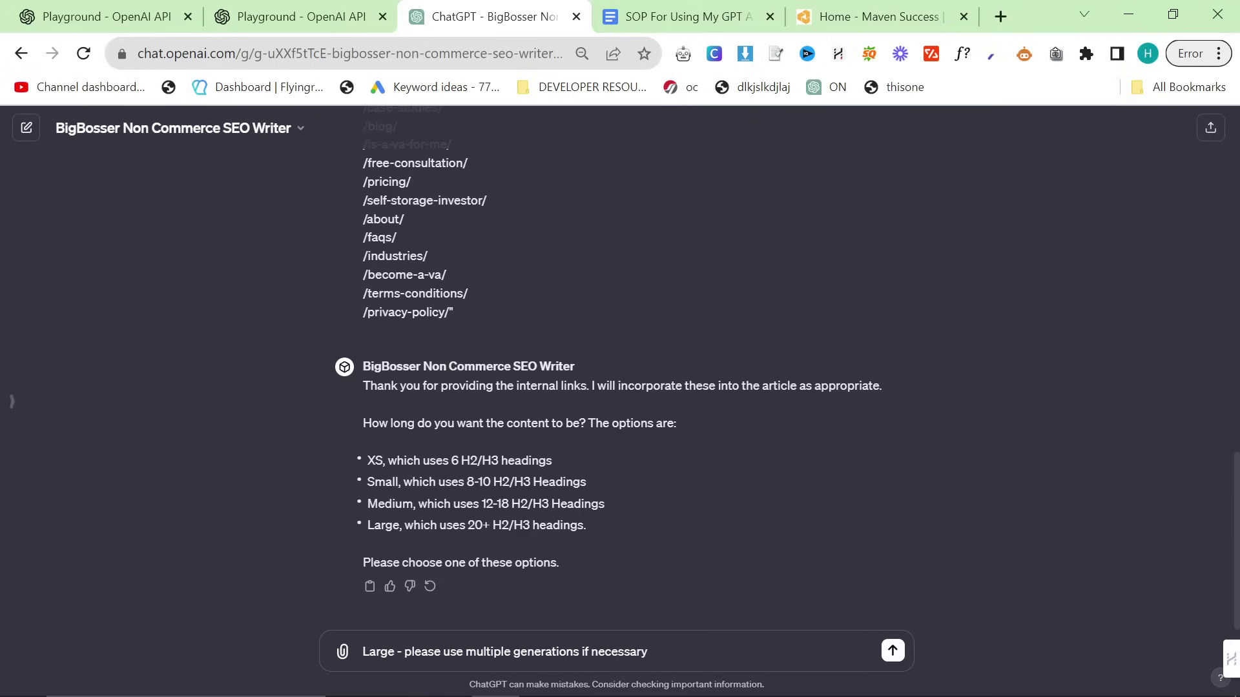
pyautogui.hotkey('ctrl', 'a')
pyautogui.press('Return')
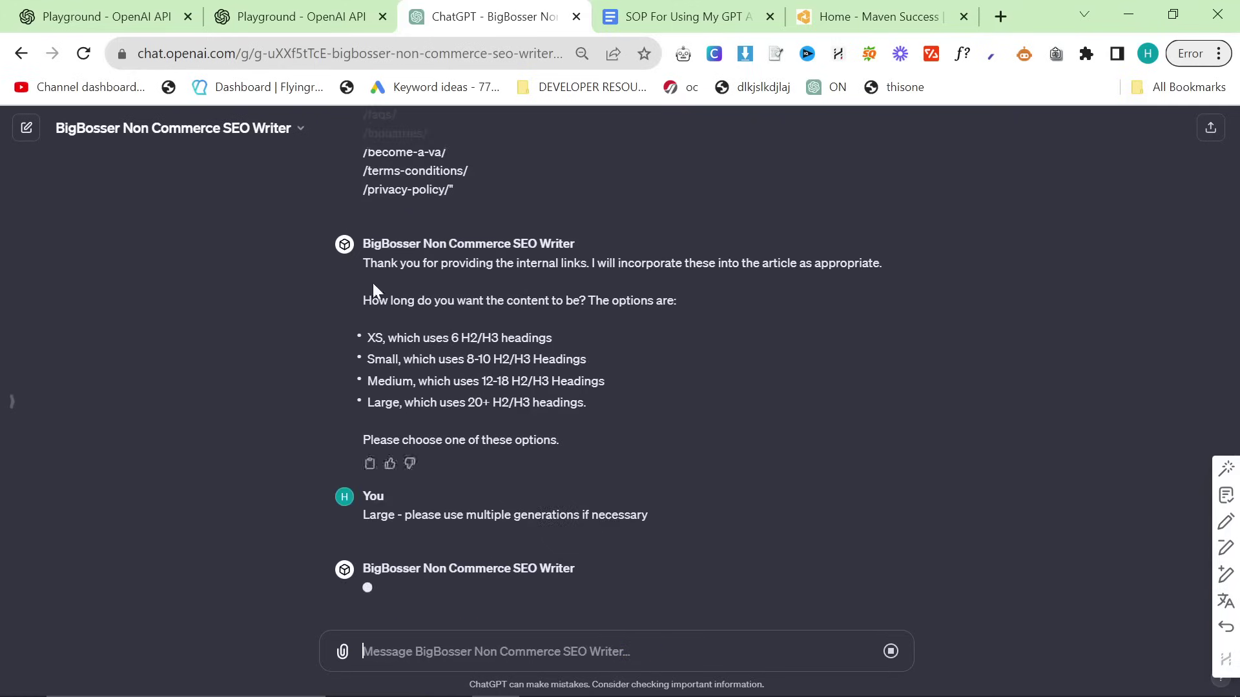
# Answer the BiggestBoss assistant's content length question with "Large" in the Playground and check both writers' outline questions.
pyautogui.click(317, 17)
pyautogui.write('Large')
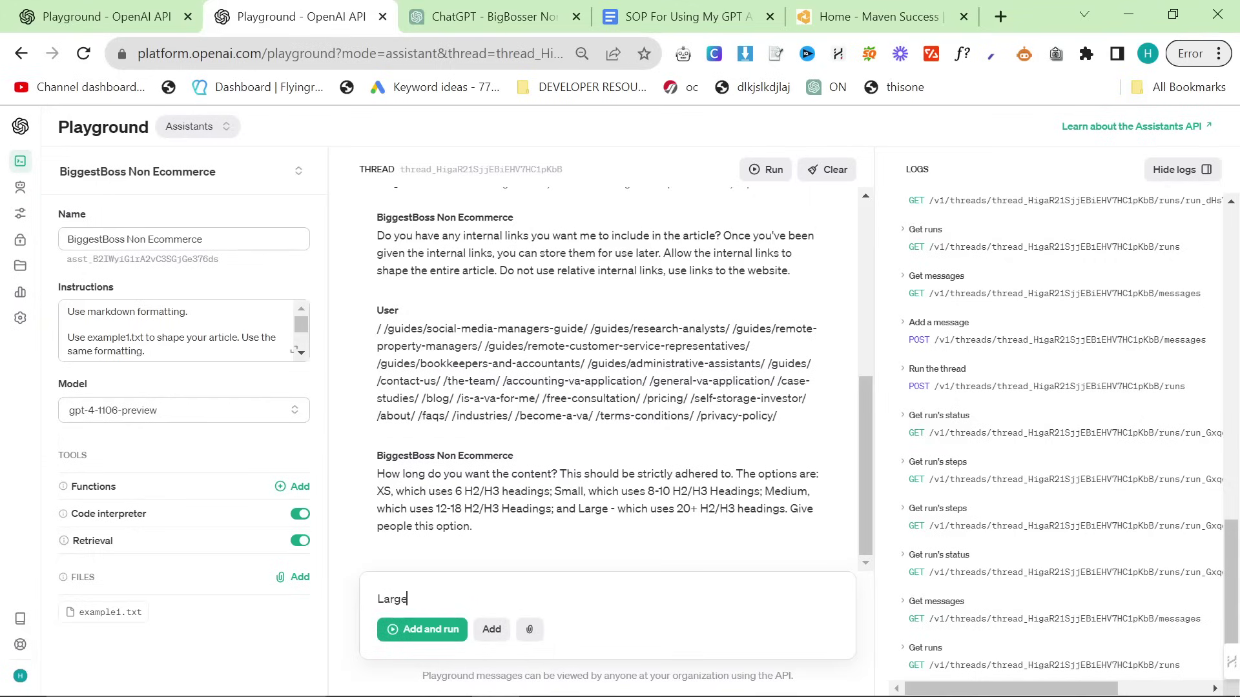
pyautogui.click(431, 629)
pyautogui.click(474, 26)
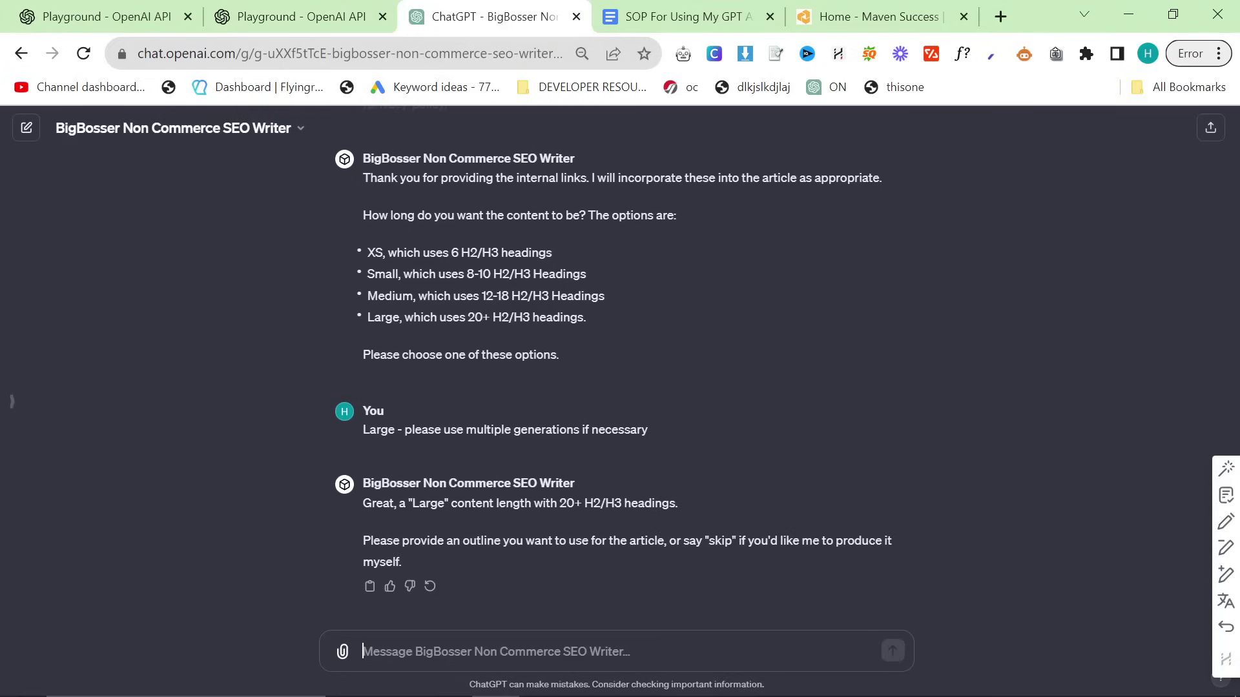
pyautogui.click(267, 30)
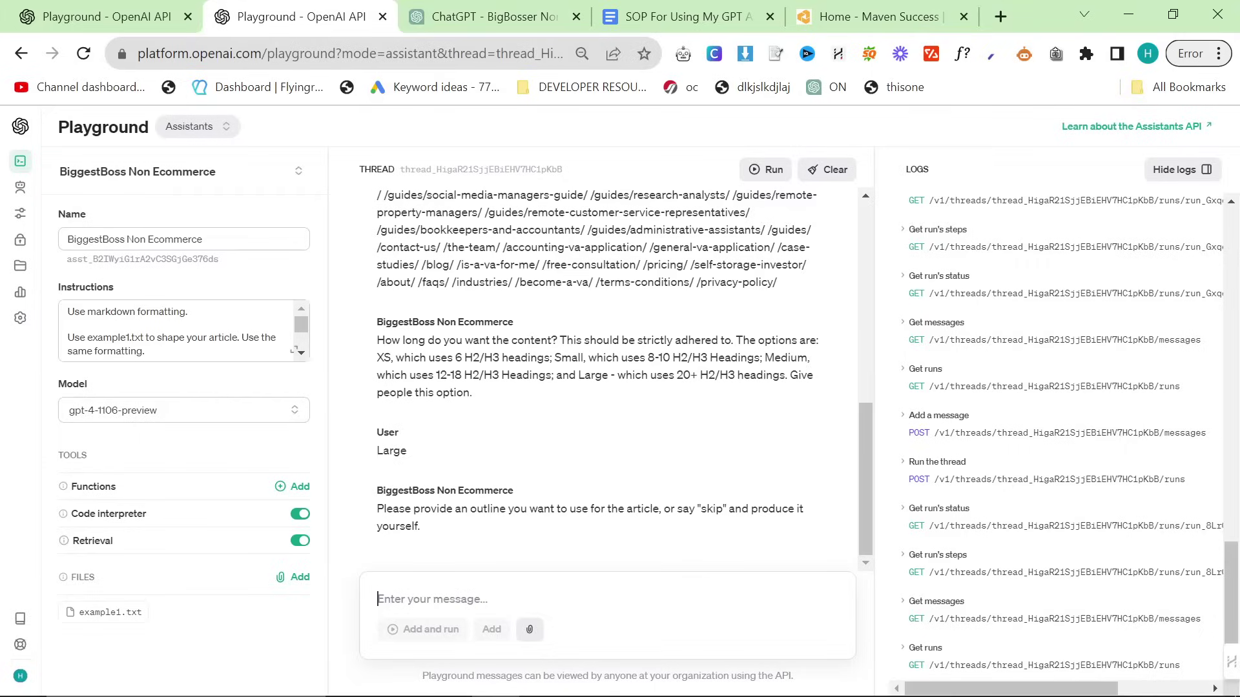
pyautogui.click(456, 9)
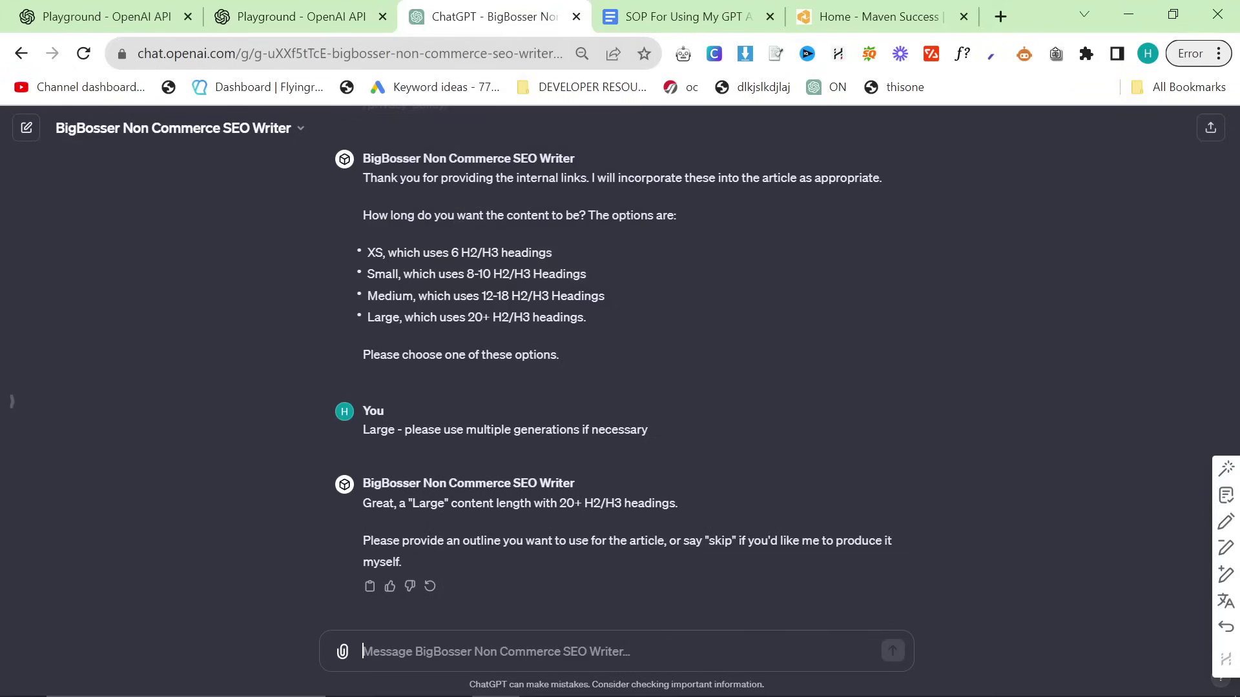
# Open Perplexity in a new browser tab.
pyautogui.click(1005, 16)
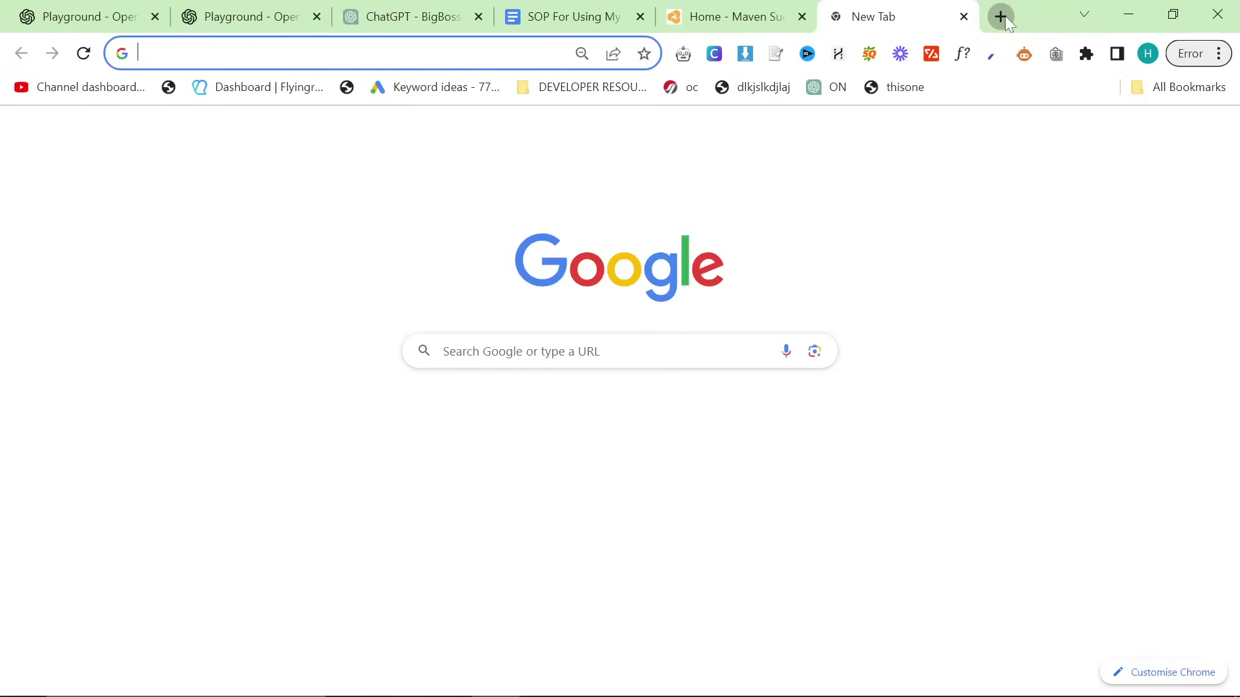
pyautogui.write('perpele')
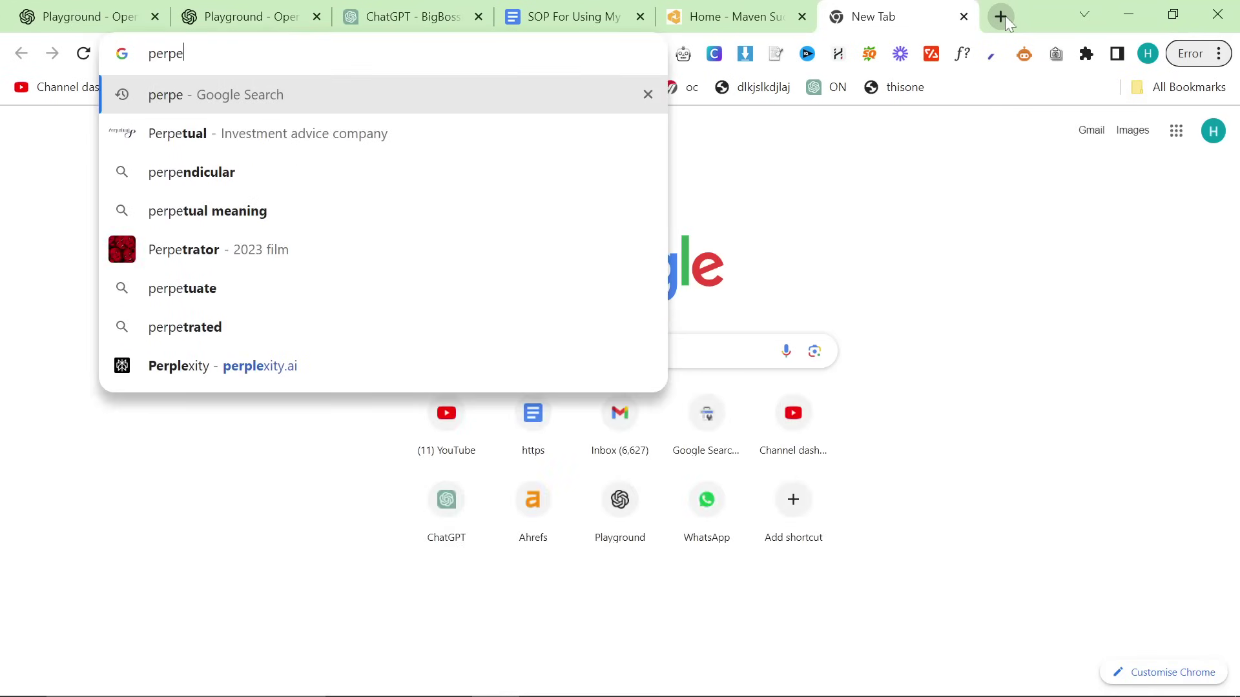
pyautogui.press('Return')
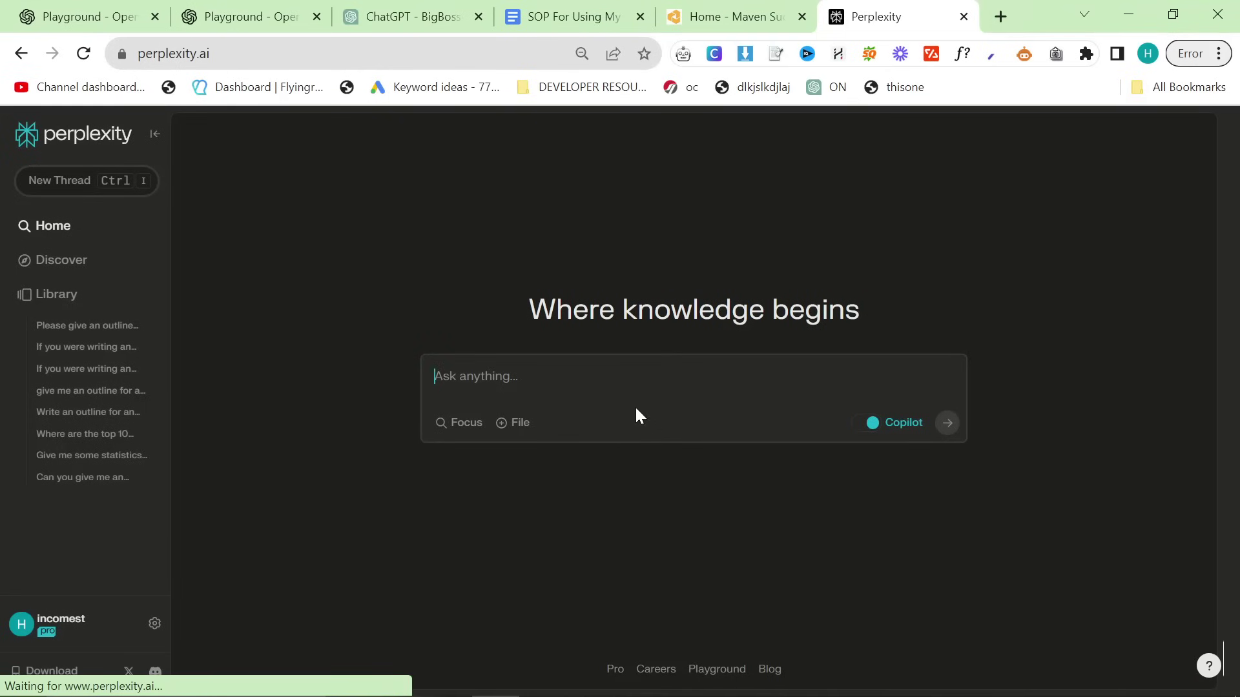
# Write "Can you giveme a blog post outline for this article" as the Perplexity question, without the pasted page list.
pyautogui.write('Can you give')
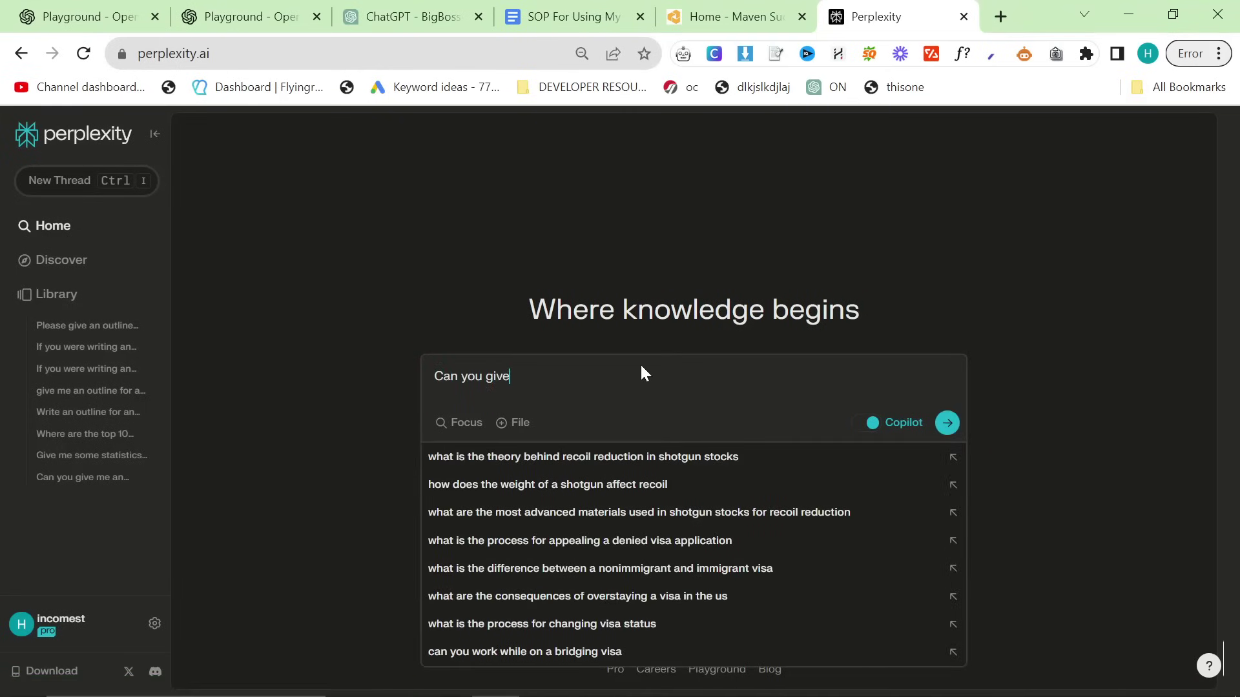
pyautogui.write('me a blog post outline for ')
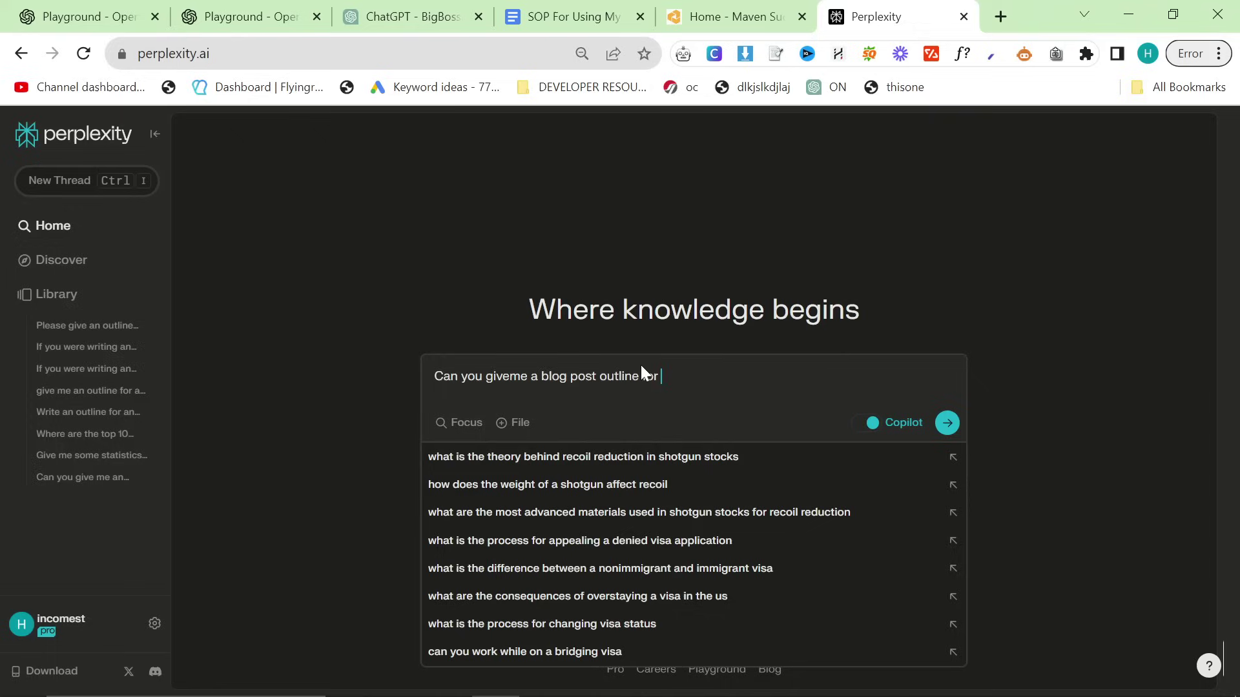
pyautogui.write('this article')
pyautogui.hotkey('ctrl', 'v')
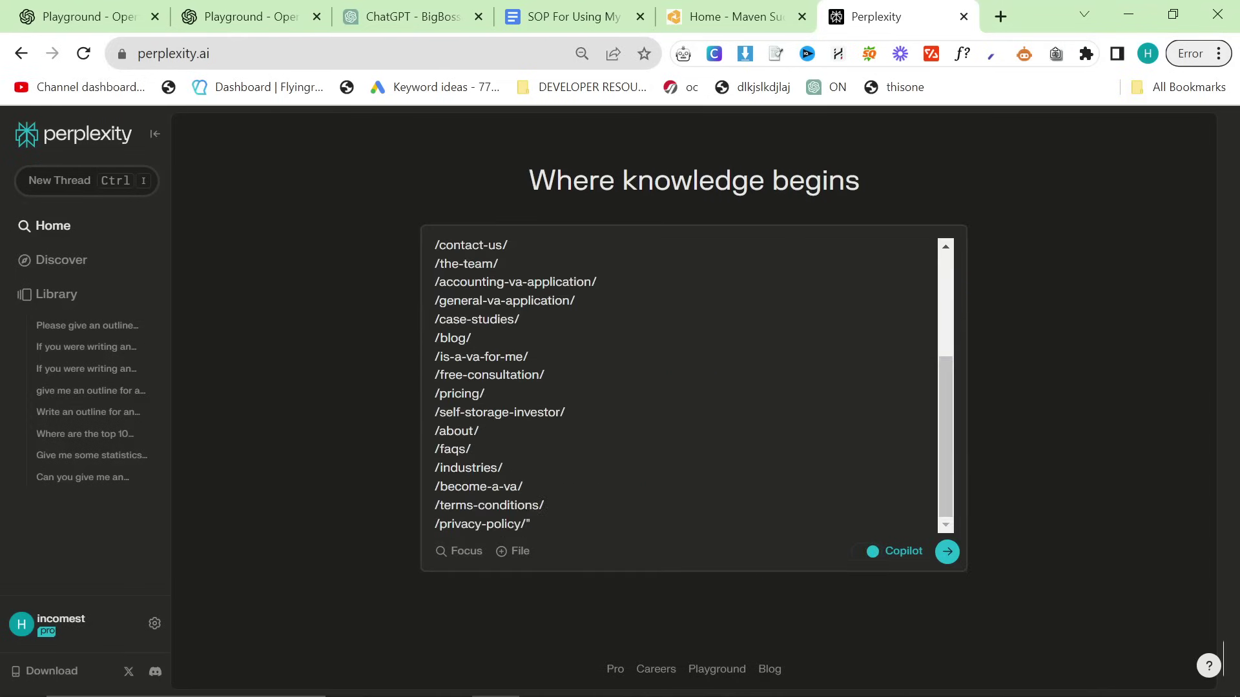
pyautogui.hotkey('ctrl', 'z')
# Copy the "Maximizing Productivity: Tips for Managing an Outsourced Remote Team" idea from the Playground, add it to the Perplexity question and submit.
pyautogui.click(251, 16)
pyautogui.hotkey('ctrl', 'shift', 'Tab')
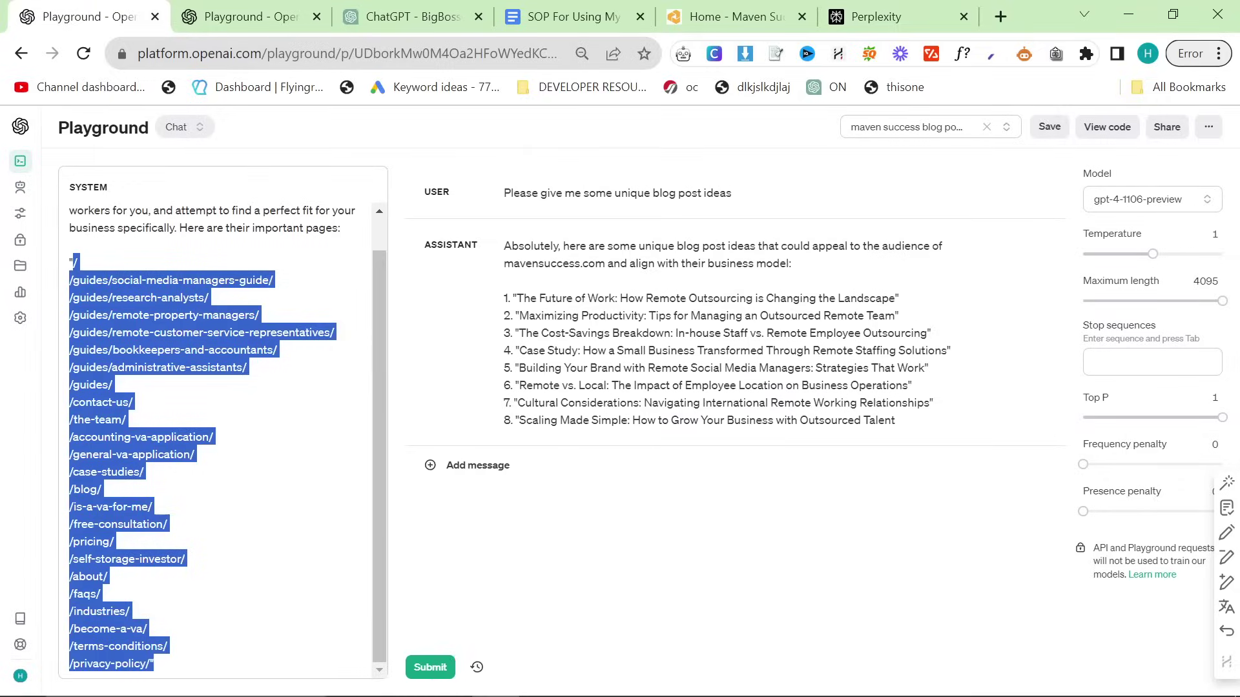
pyautogui.tripleClick(576, 317)
pyautogui.hotkey('ctrl', 'c')
pyautogui.click(864, 9)
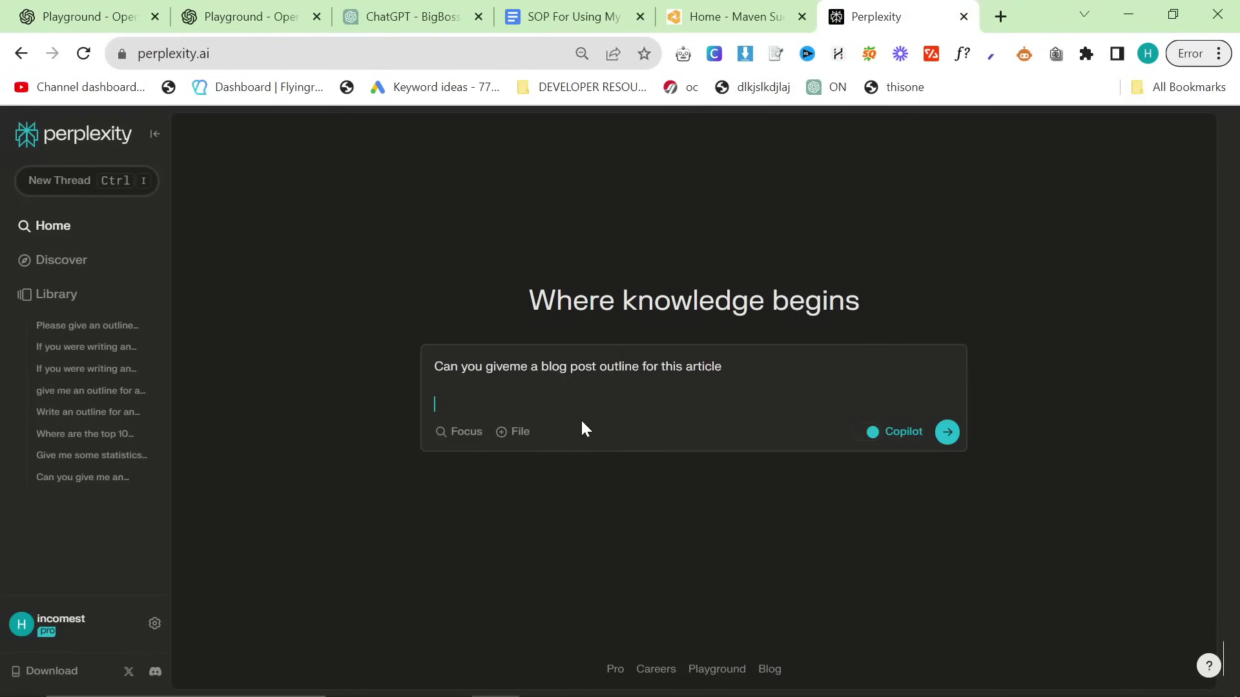
pyautogui.hotkey('ctrl', 'v')
pyautogui.click(948, 442)
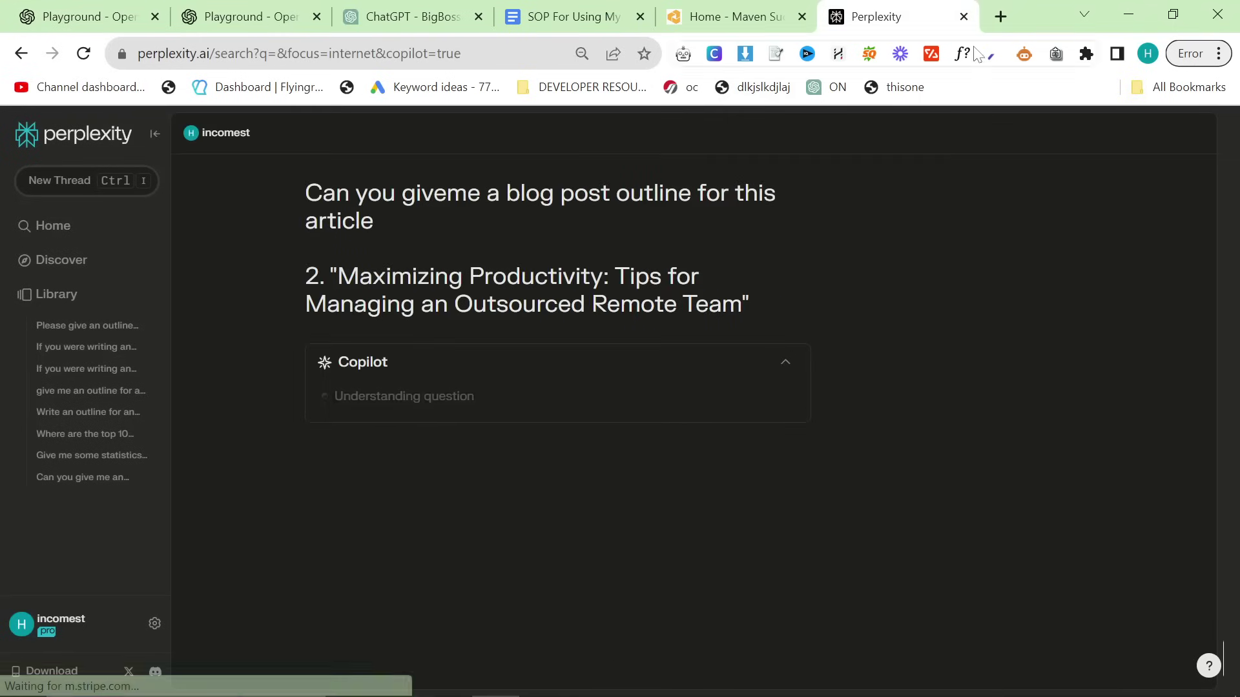
# Open Bard in a new browser tab and copy the full outline request from the Perplexity thread.
pyautogui.click(1001, 16)
pyautogui.write('bard.google.com')
pyautogui.press('Return')
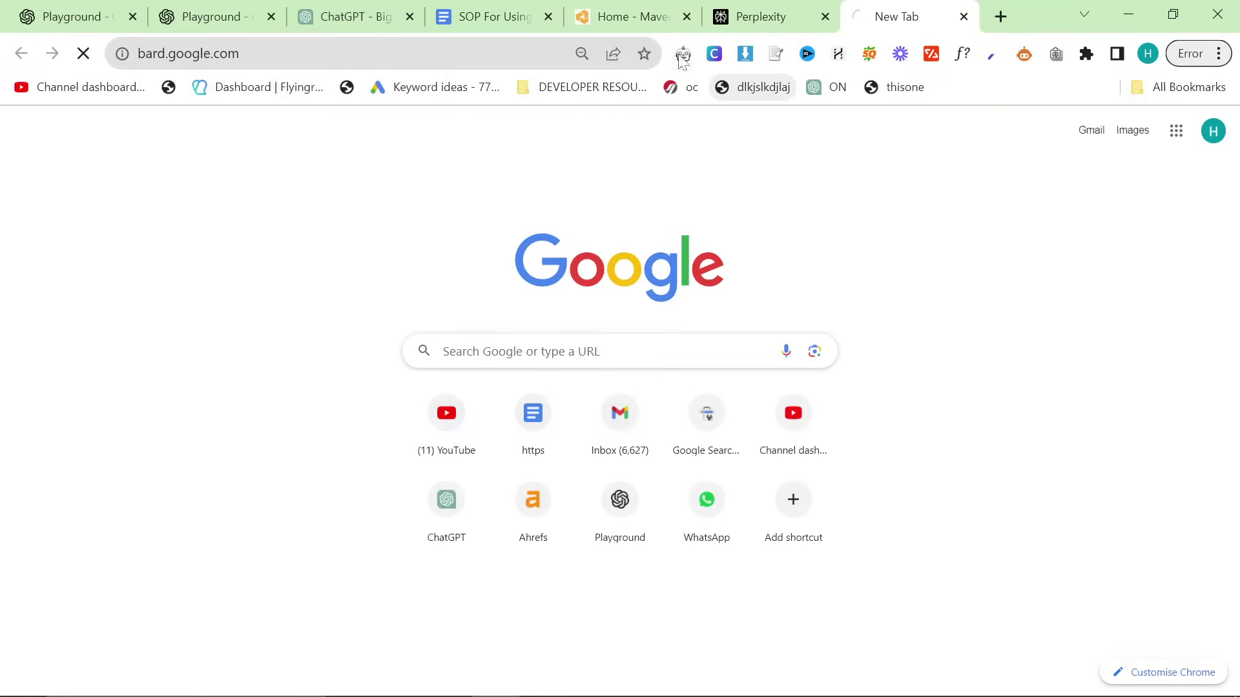
pyautogui.click(762, 16)
pyautogui.moveTo(306, 192); pyautogui.dragTo(773, 300)
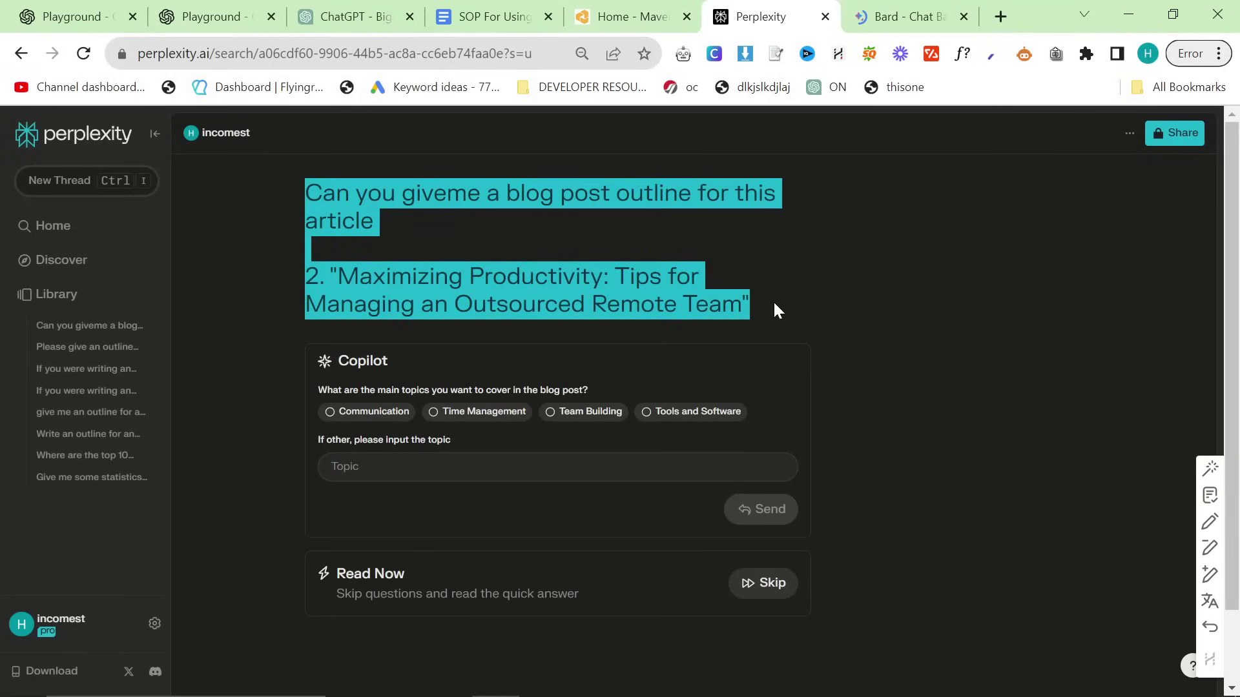
pyautogui.click(773, 300)
# Choose Communication, Time Management, Team Building and Tools and Software as the blog post's main topics in Perplexity's Copilot.
pyautogui.click(371, 412)
pyautogui.click(477, 411)
pyautogui.click(583, 412)
pyautogui.click(669, 412)
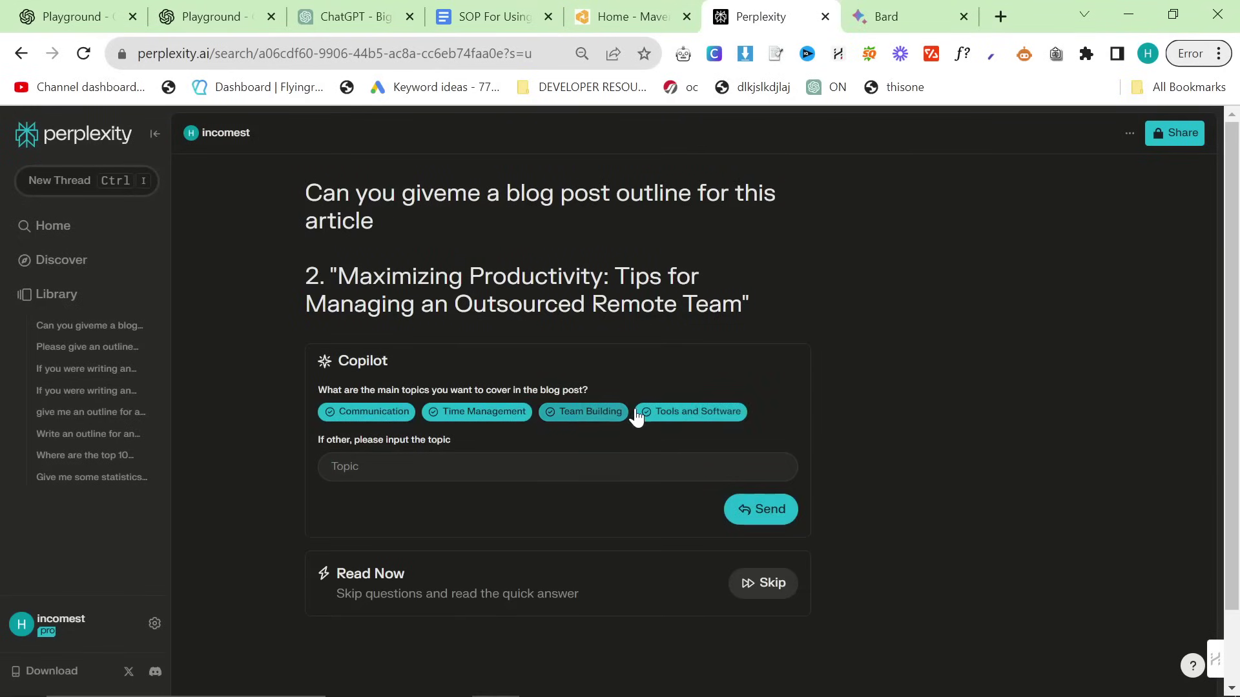
pyautogui.click(761, 509)
# Send the copied blog post outline request to Bard.
pyautogui.click(900, 16)
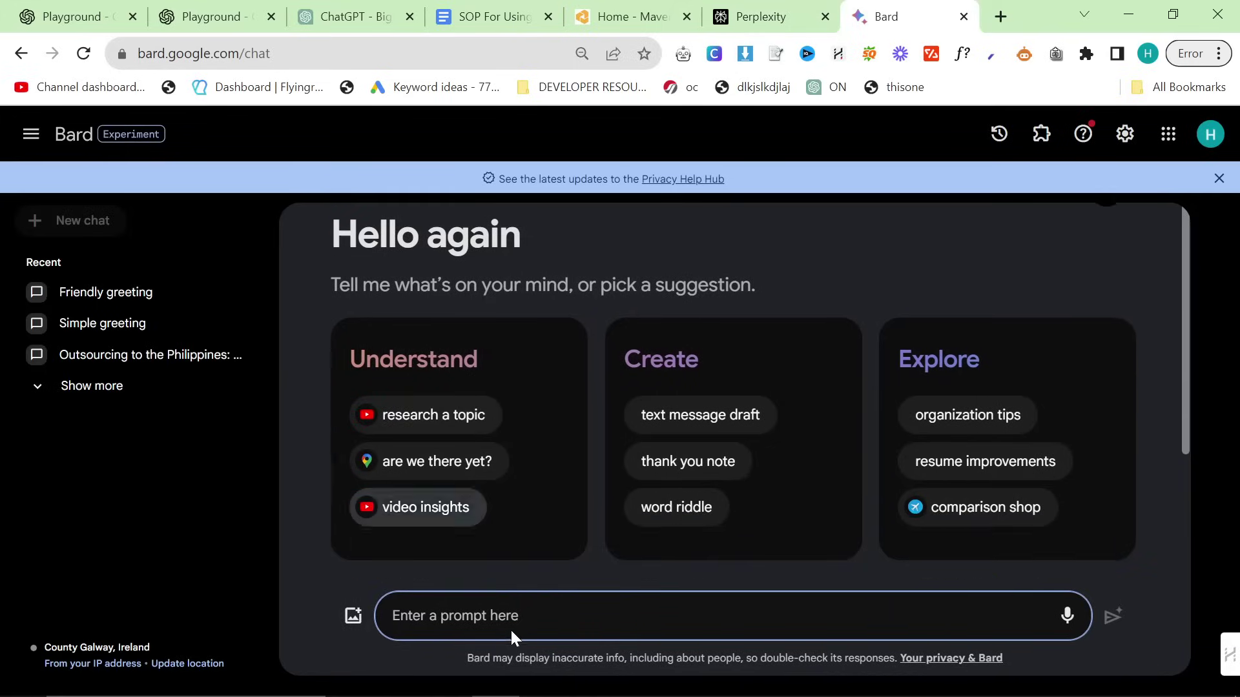
pyautogui.hotkey('ctrl', 'v')
pyautogui.click(1133, 609)
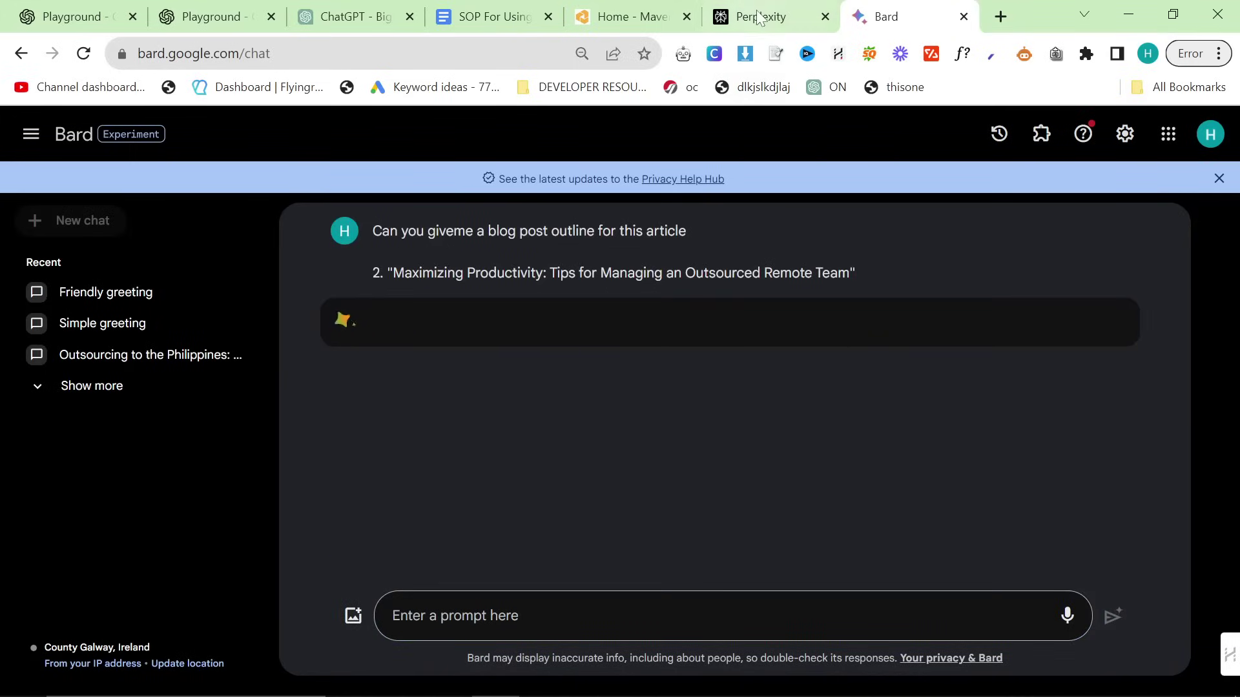
# Submit the selected topics to Perplexity's Copilot and review the outline it writes.
pyautogui.hotkey('ctrl', 'shift', 'Tab')
pyautogui.scroll(-2, 553, 407)
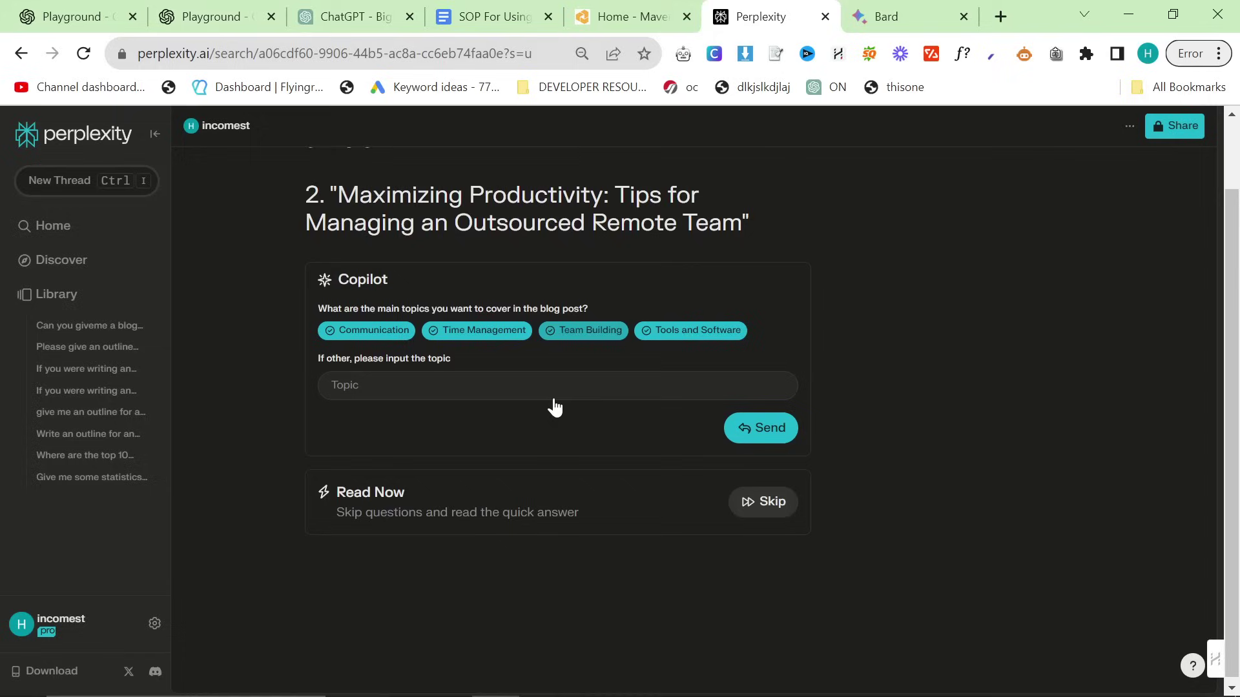
pyautogui.click(759, 427)
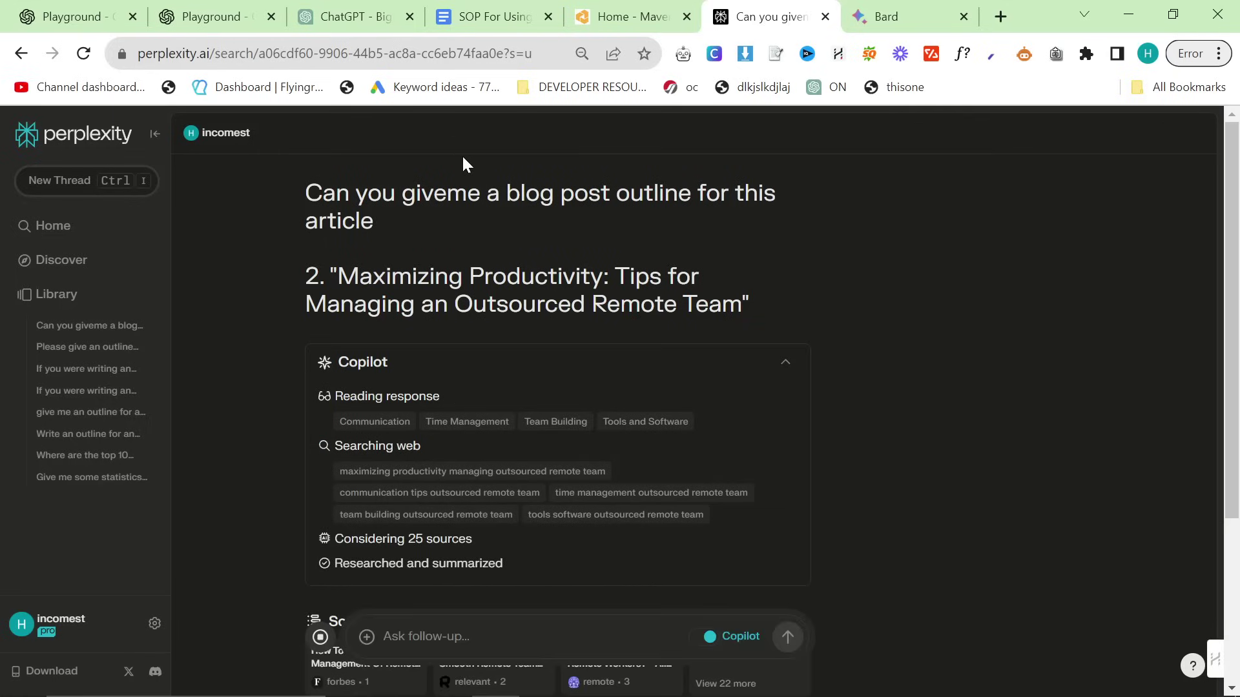
pyautogui.moveTo(300, 192); pyautogui.dragTo(785, 304)
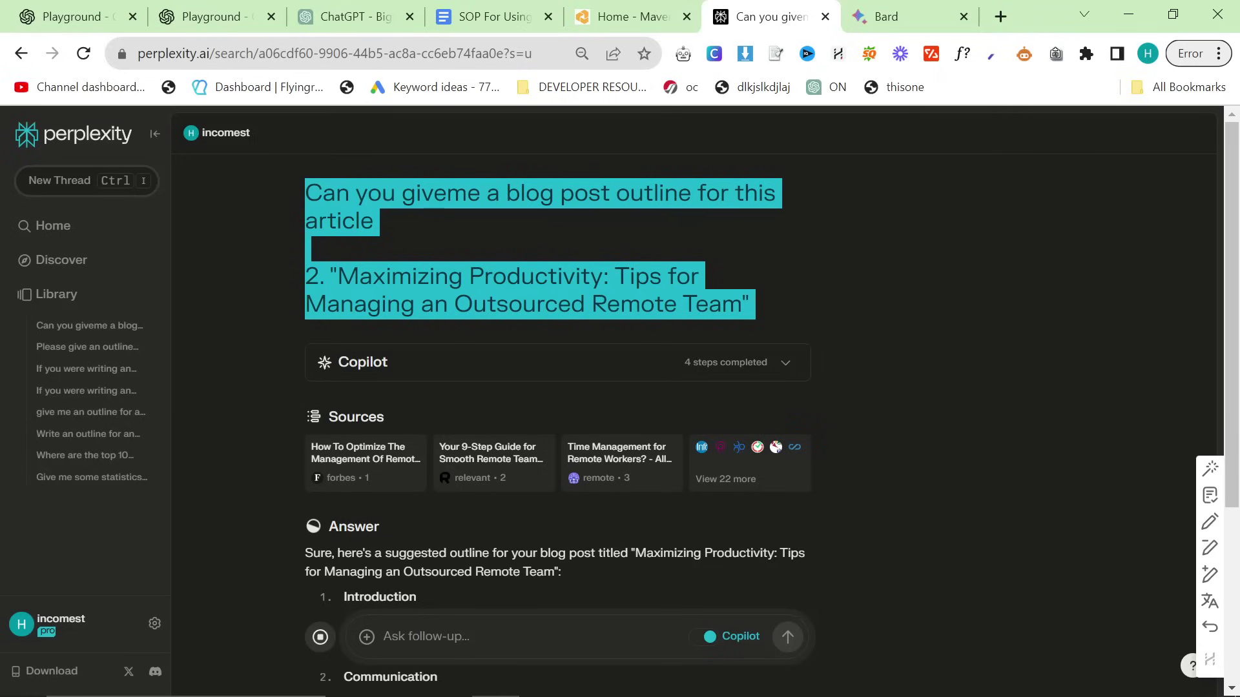
pyautogui.scroll(-5, 513, 304)
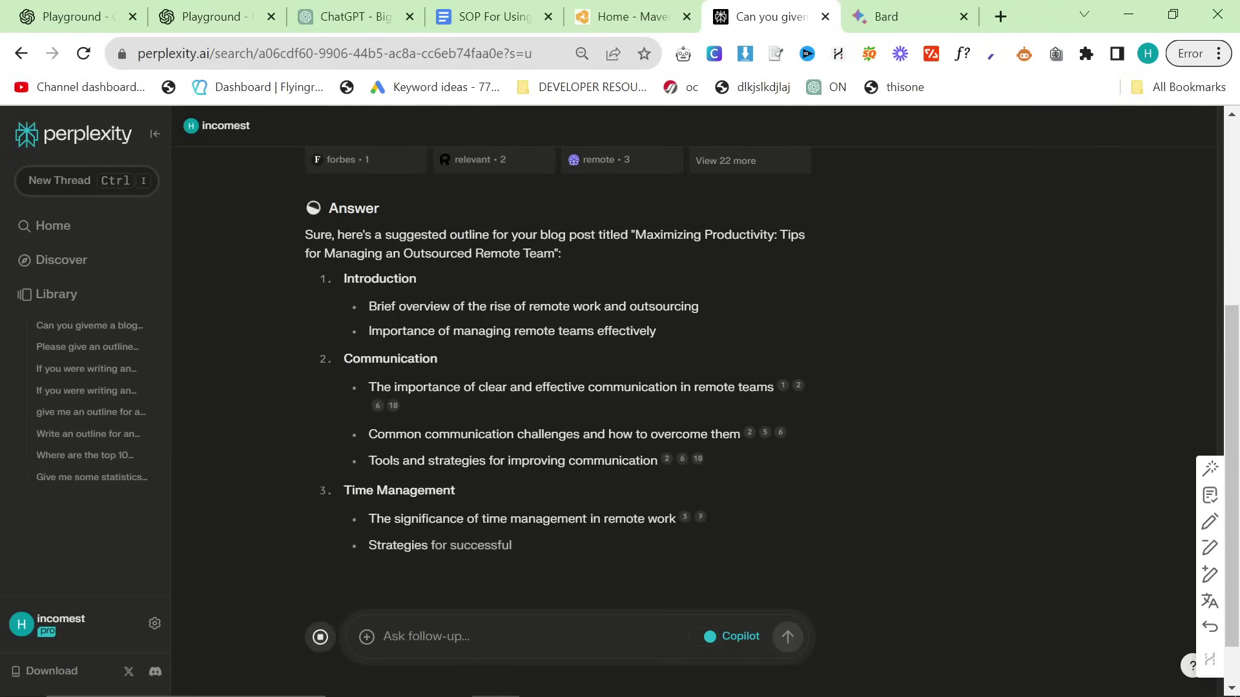
pyautogui.scroll(5, 678, 268)
# Review Bard's blog post outline and copy it from the Introduction through the Conclusion.
pyautogui.click(894, 16)
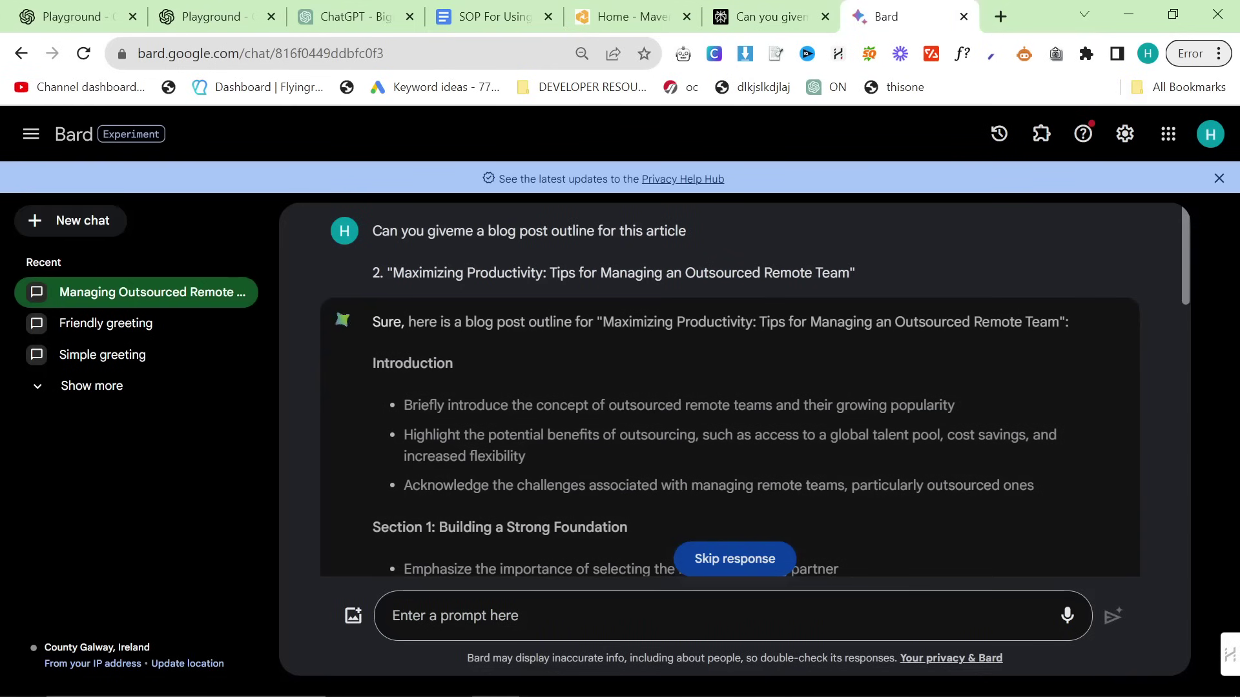
pyautogui.scroll(-3, 653, 435)
pyautogui.scroll(4, 654, 435)
pyautogui.scroll(-6, 654, 436)
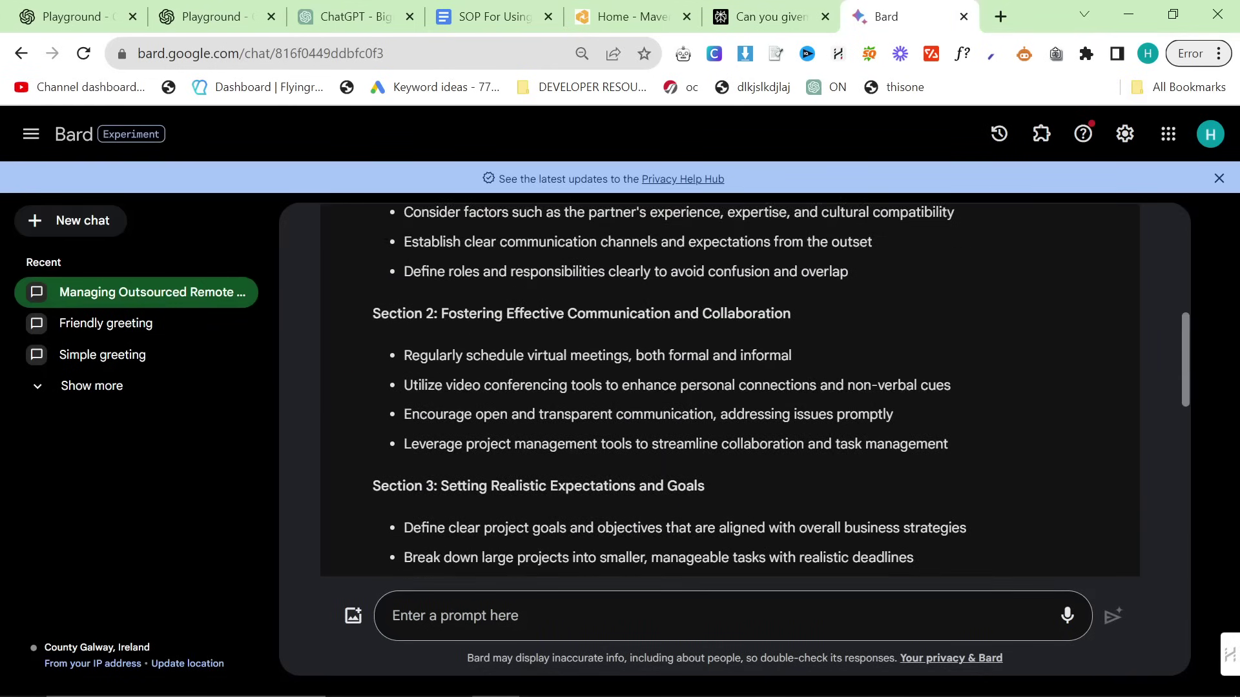
pyautogui.scroll(-10, 730, 387)
pyautogui.moveTo(817, 486); pyautogui.dragTo(373, 299)
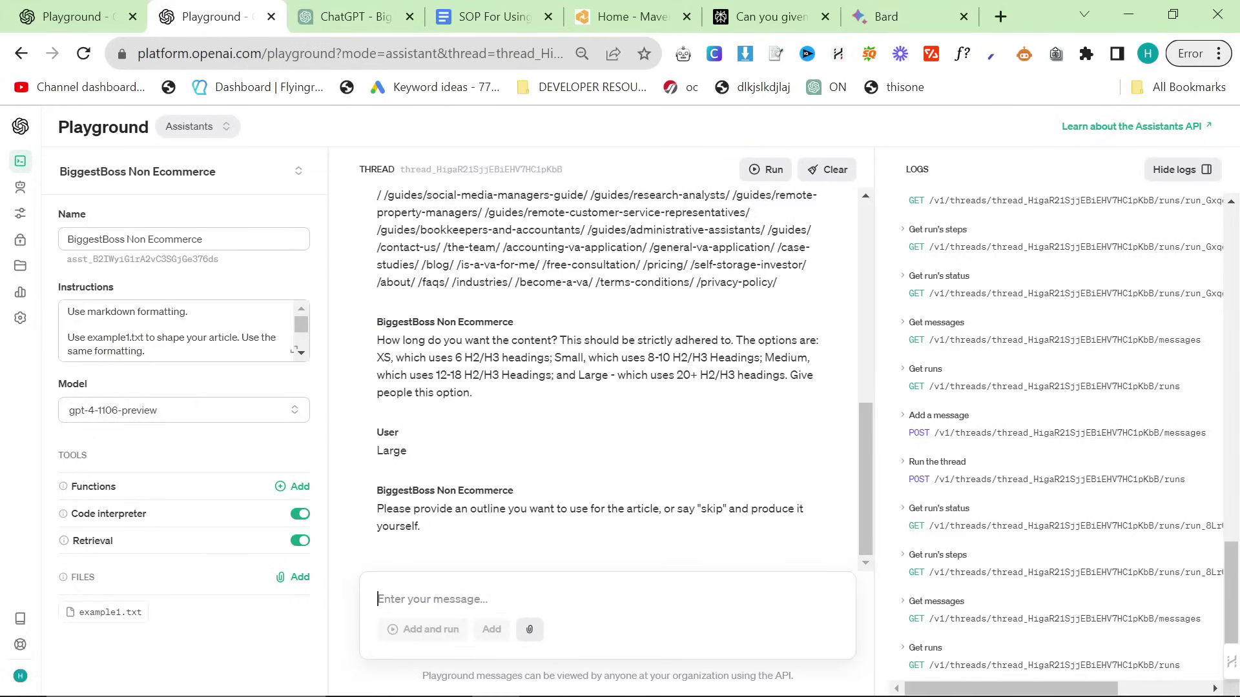
# Paste Bard's outline into the BigBosser Non Commerce SEO Writer chat in ChatGPT, check it through and send it.
pyautogui.click(213, 16)
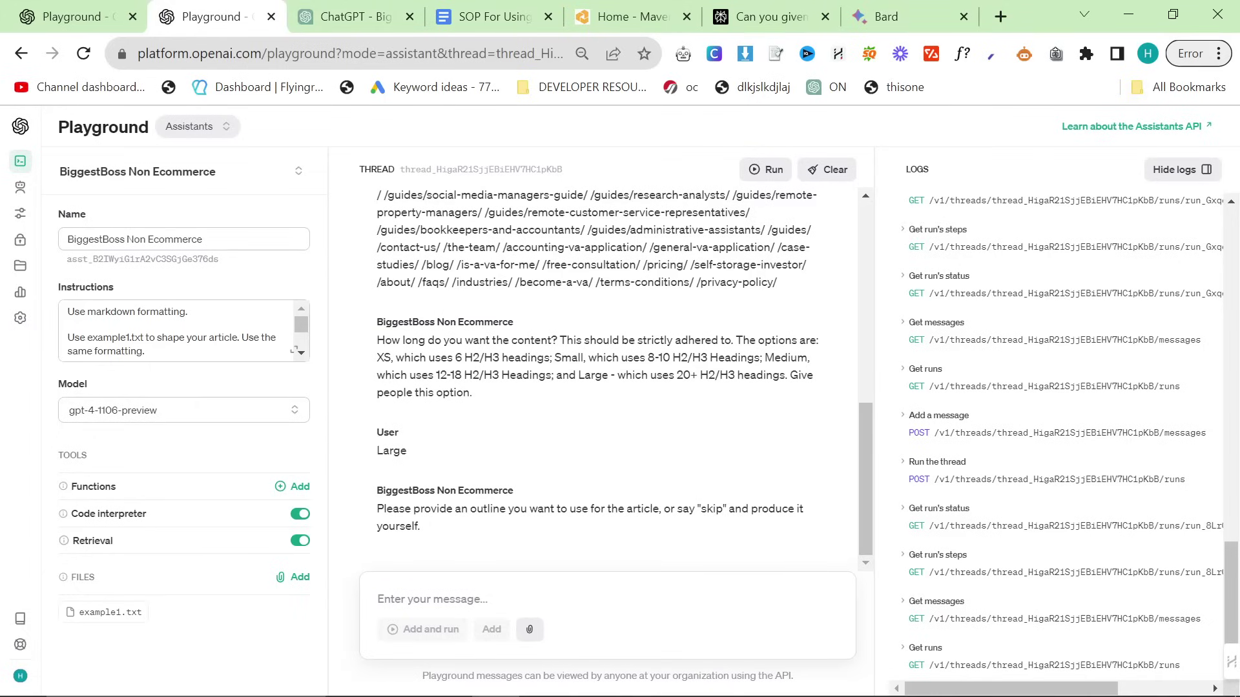
pyautogui.hotkey('ctrl', 'Tab')
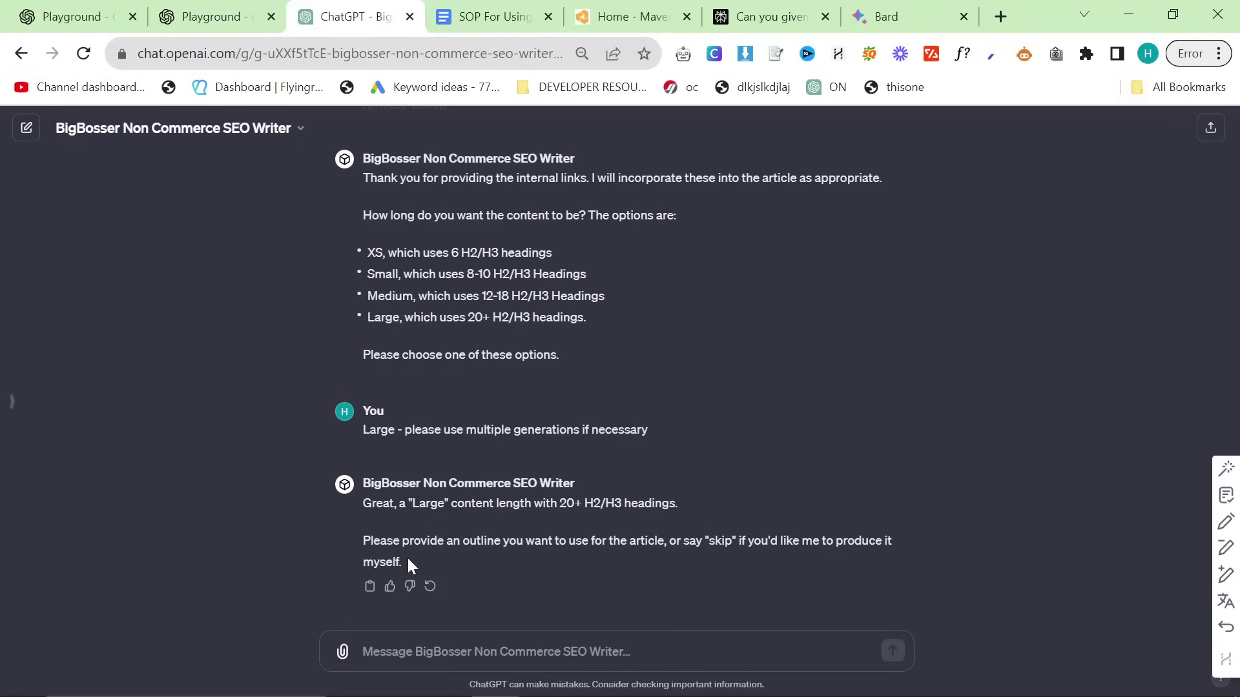
pyautogui.hotkey('ctrl', 'v')
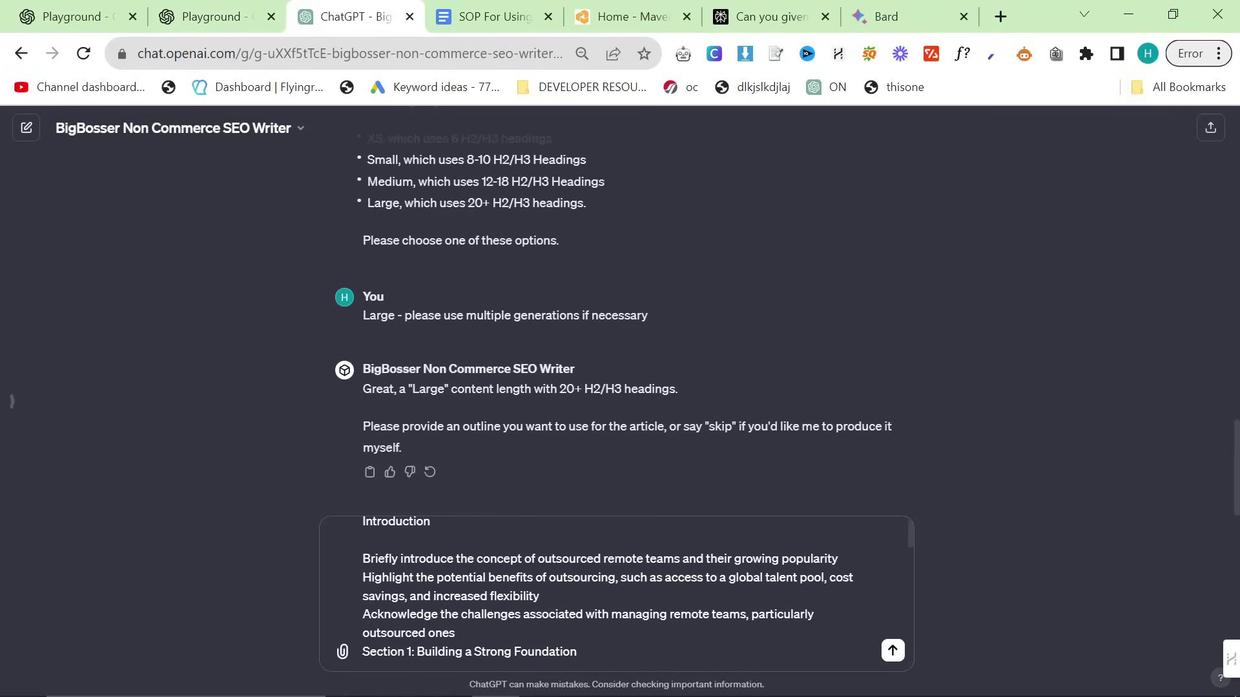
pyautogui.scroll(1, 617, 594)
pyautogui.scroll(-6, 616, 594)
pyautogui.scroll(-5, 616, 594)
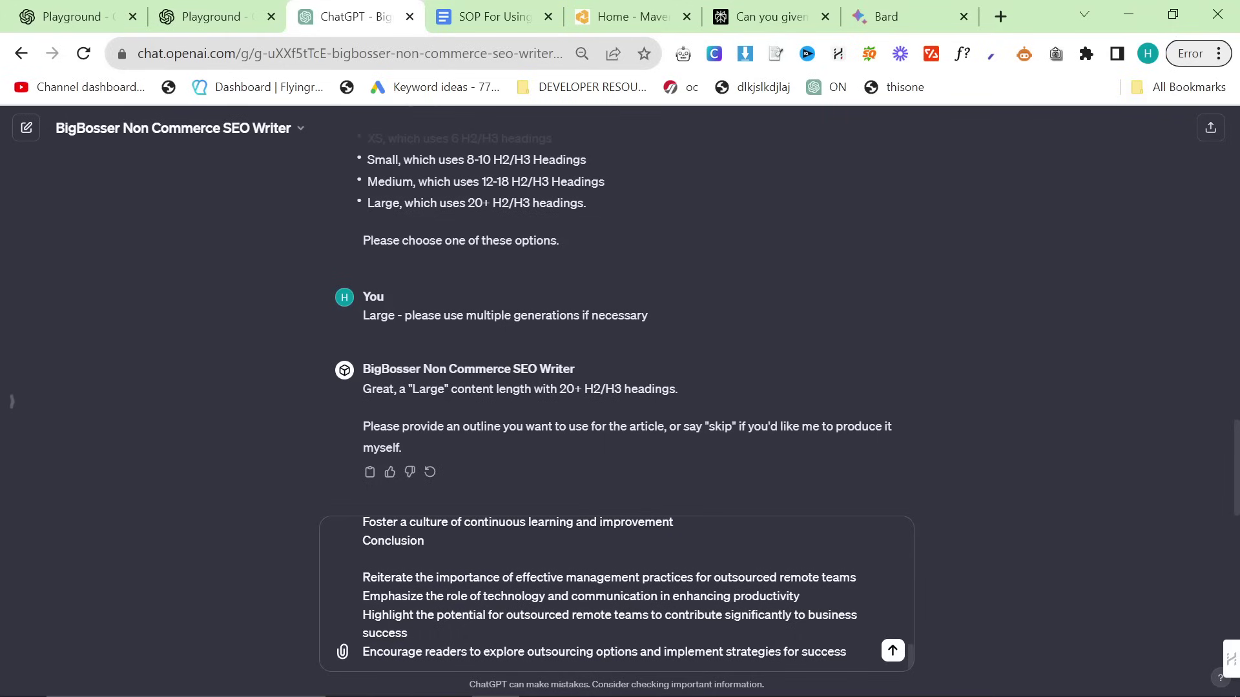
pyautogui.scroll(10, 617, 594)
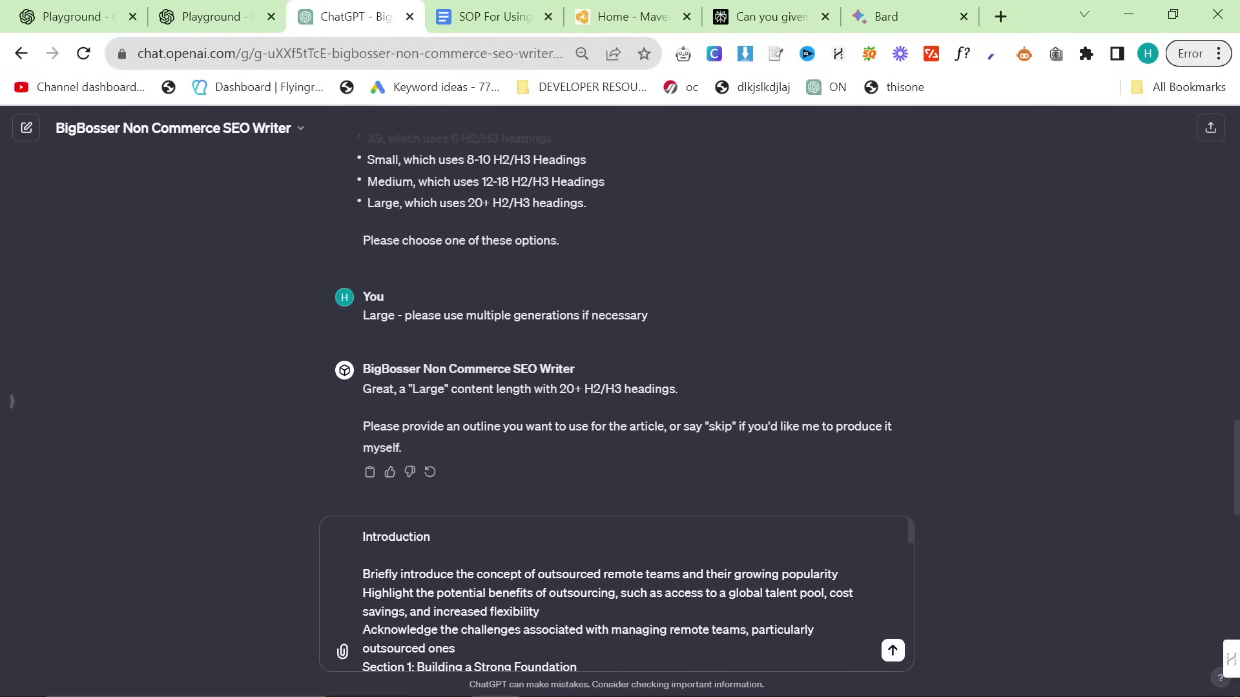
pyautogui.click(892, 651)
# Run Bard's outline as the BiggestBoss assistant's article outline in the Playground and check both writers' replies.
pyautogui.click(216, 16)
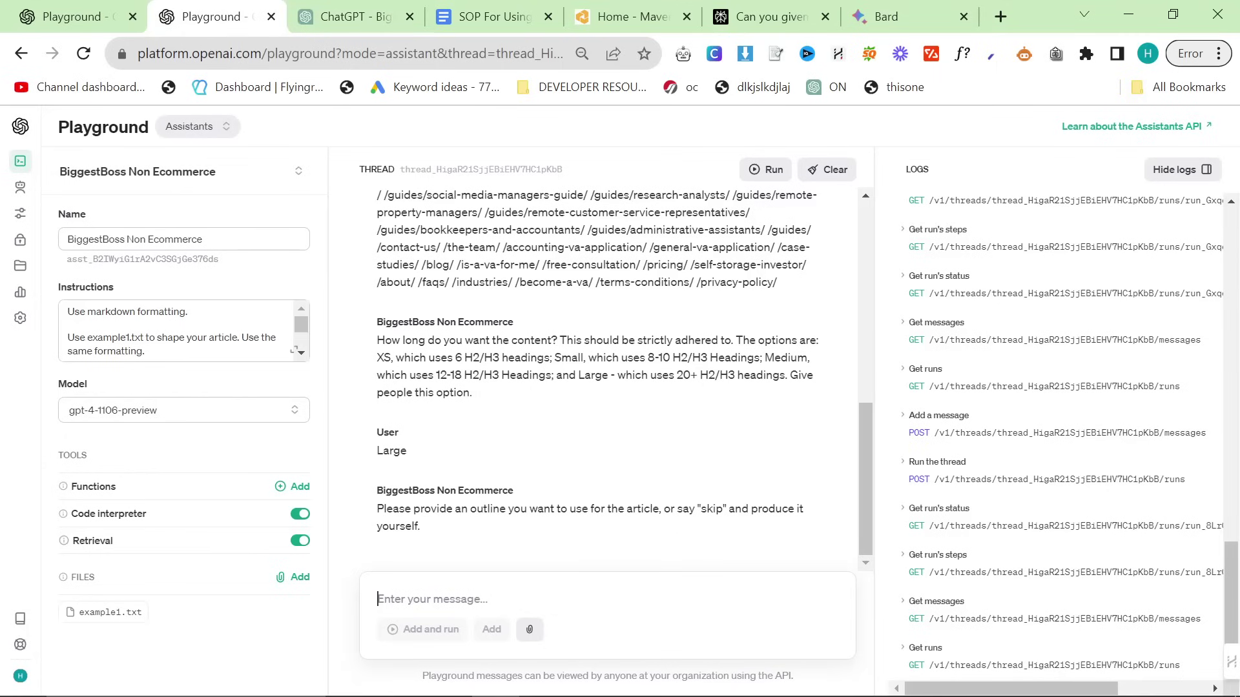
pyautogui.hotkey('ctrl', 'v')
pyautogui.click(435, 629)
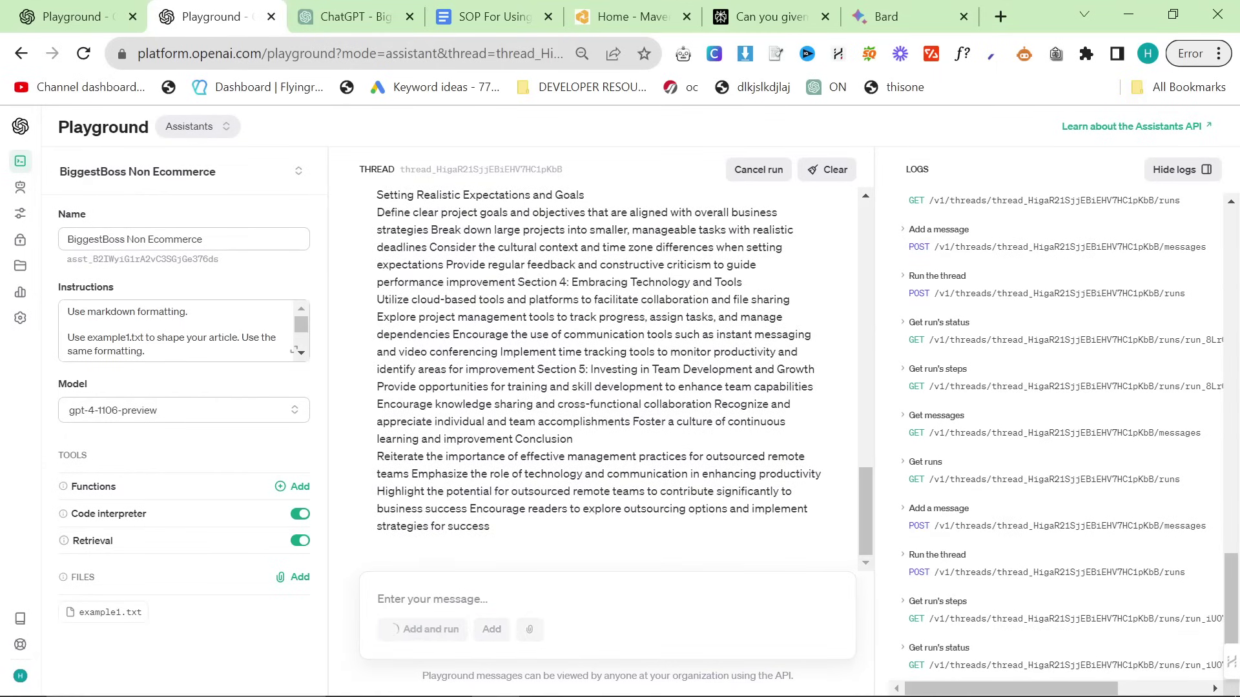
pyautogui.click(352, 16)
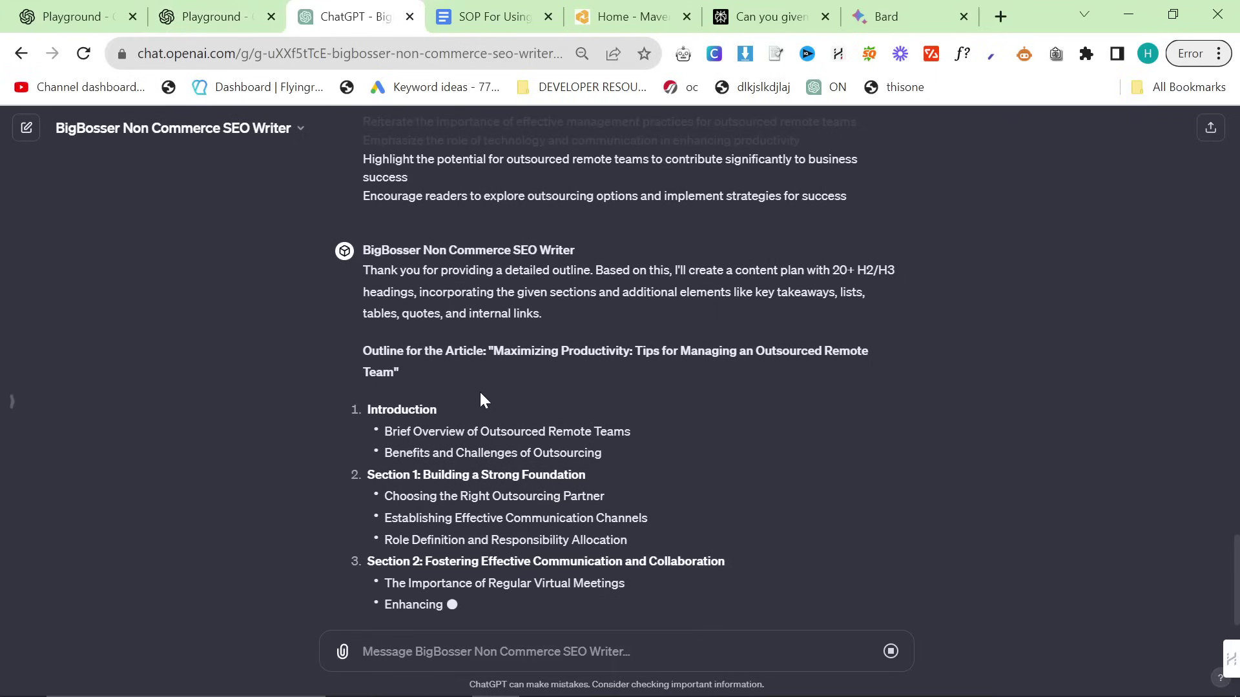
pyautogui.scroll(3, 407, 362)
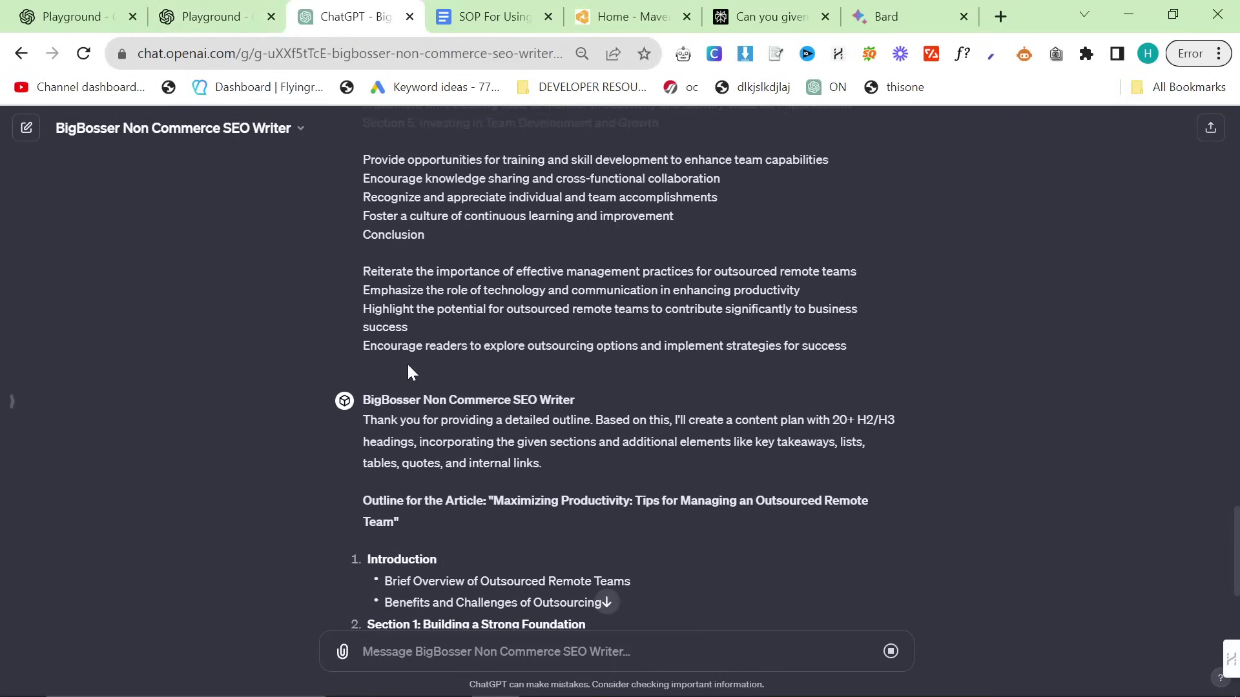
pyautogui.scroll(-3, 399, 363)
pyautogui.click(234, 16)
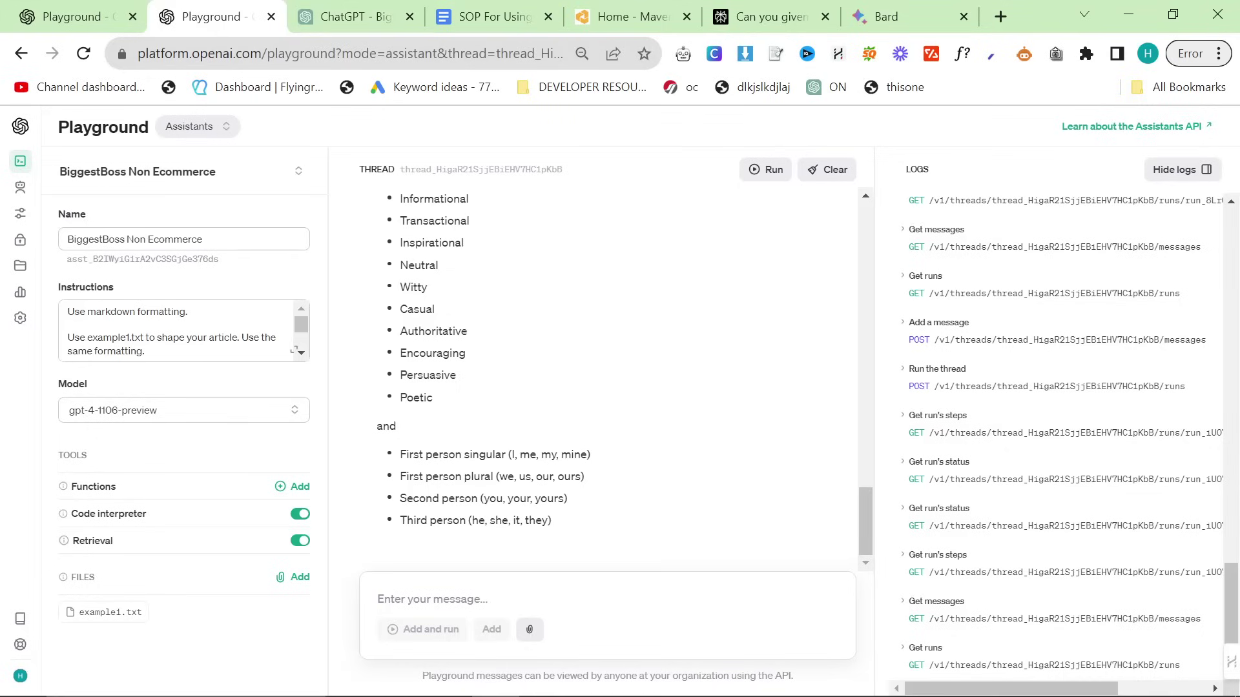
# Answer the BiggestBoss assistant's tone and point-of-view question with "Professional, first person plural" and run it.
pyautogui.write('Professional, firs')
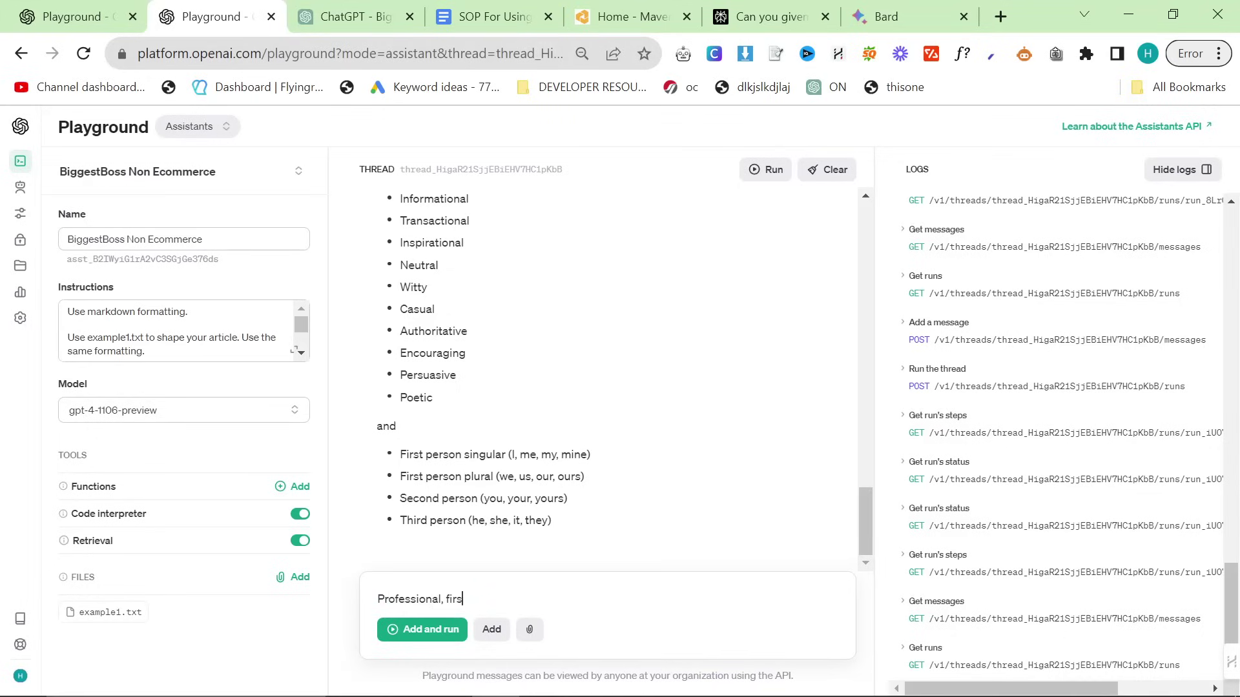
pyautogui.write('t person plural')
pyautogui.click(428, 636)
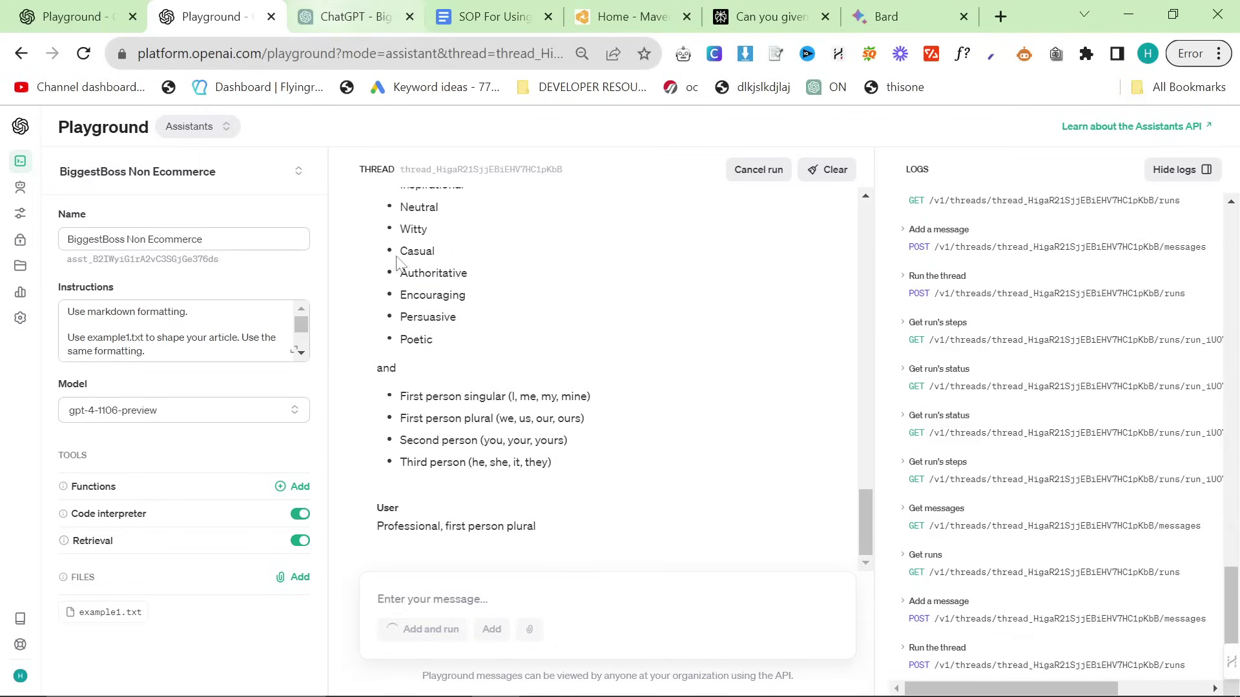
# Review the outline in the BigBosser ChatGPT chat and tell it to start, remembering tables, lists, internal links and other formatting, using several generations if needed.
pyautogui.click(355, 16)
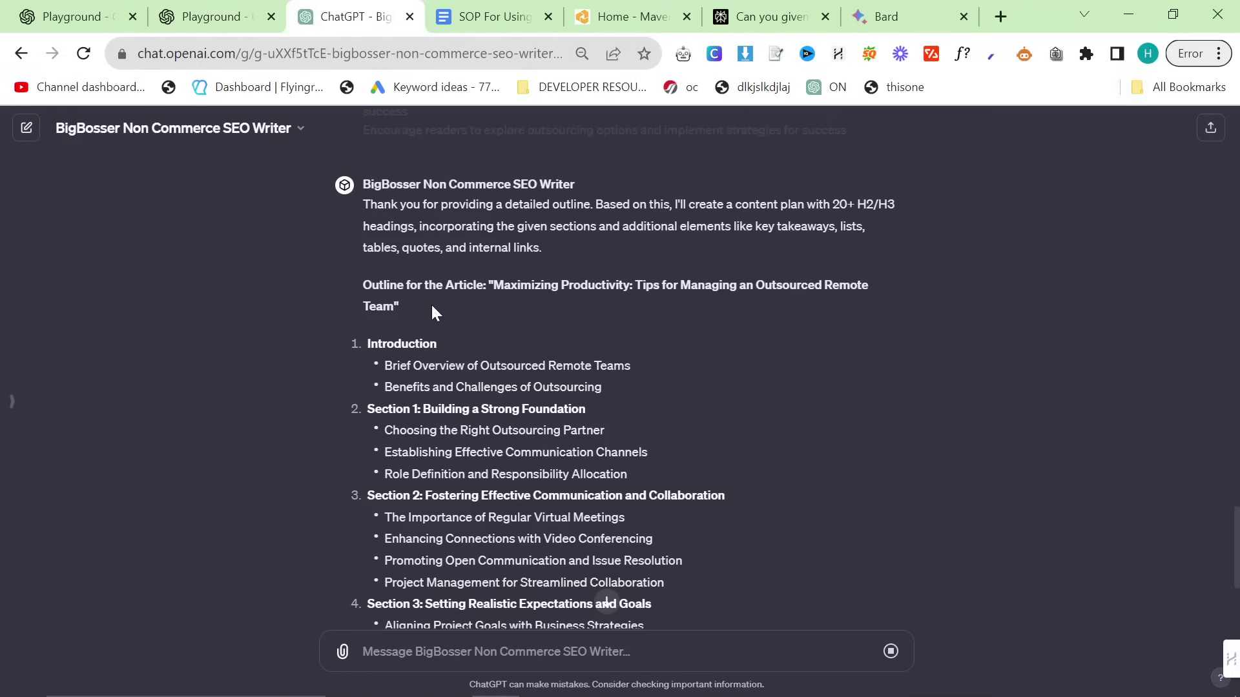
pyautogui.scroll(-5, 487, 421)
pyautogui.scroll(-3, 487, 421)
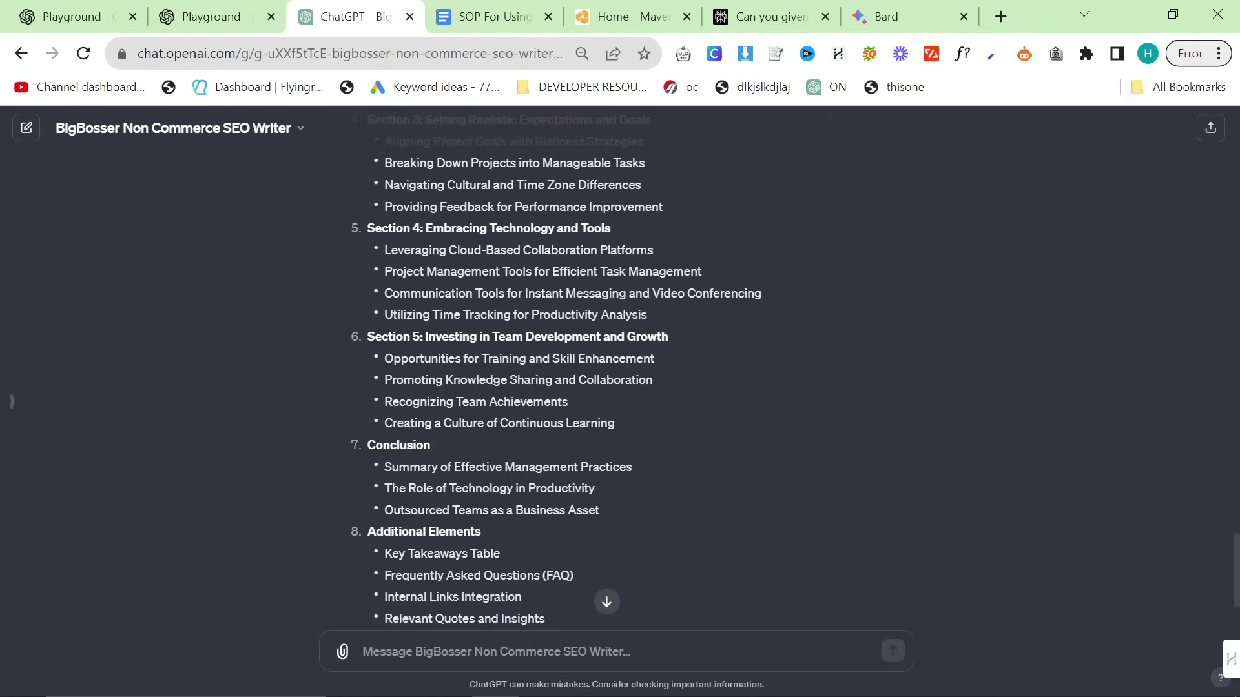
pyautogui.click(239, 12)
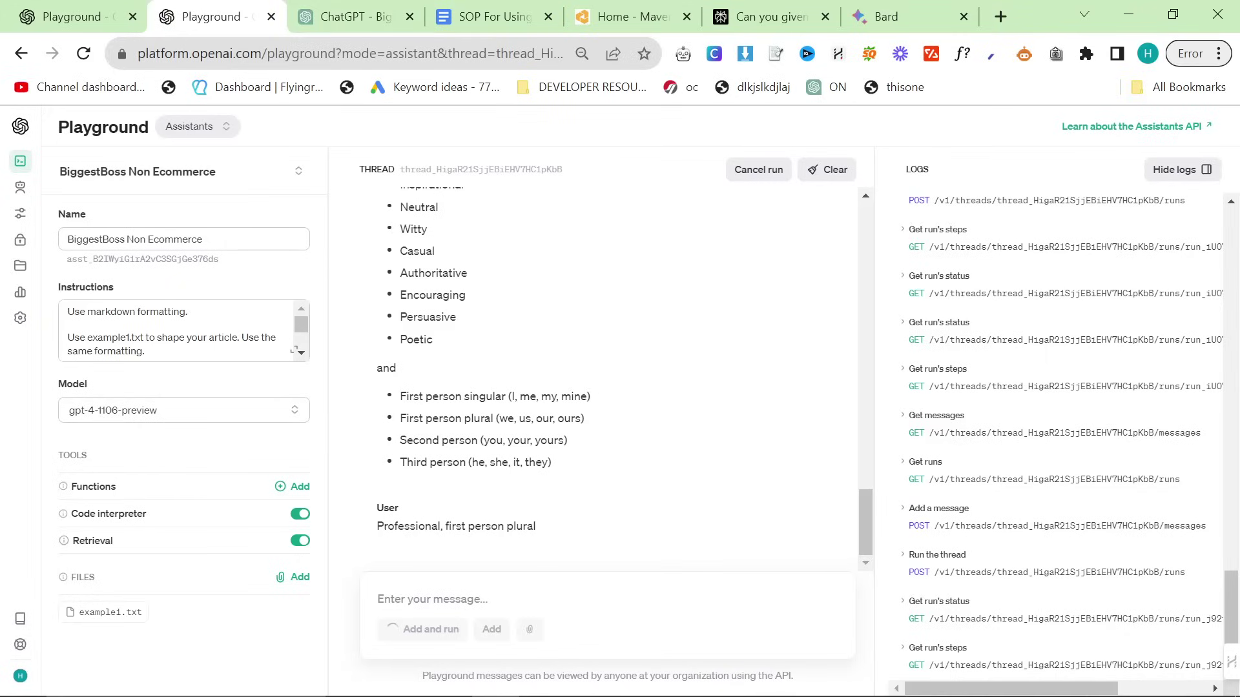
pyautogui.click(392, 12)
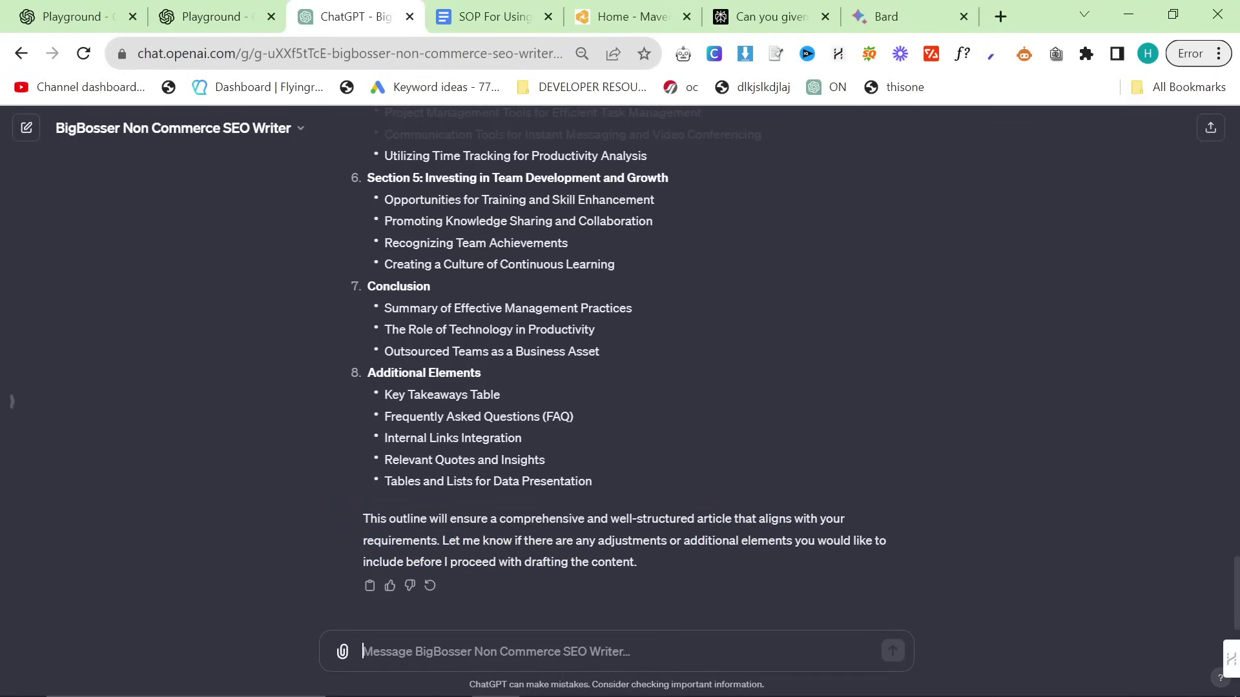
pyautogui.write('Please start - but remember tables, lists, and oth')
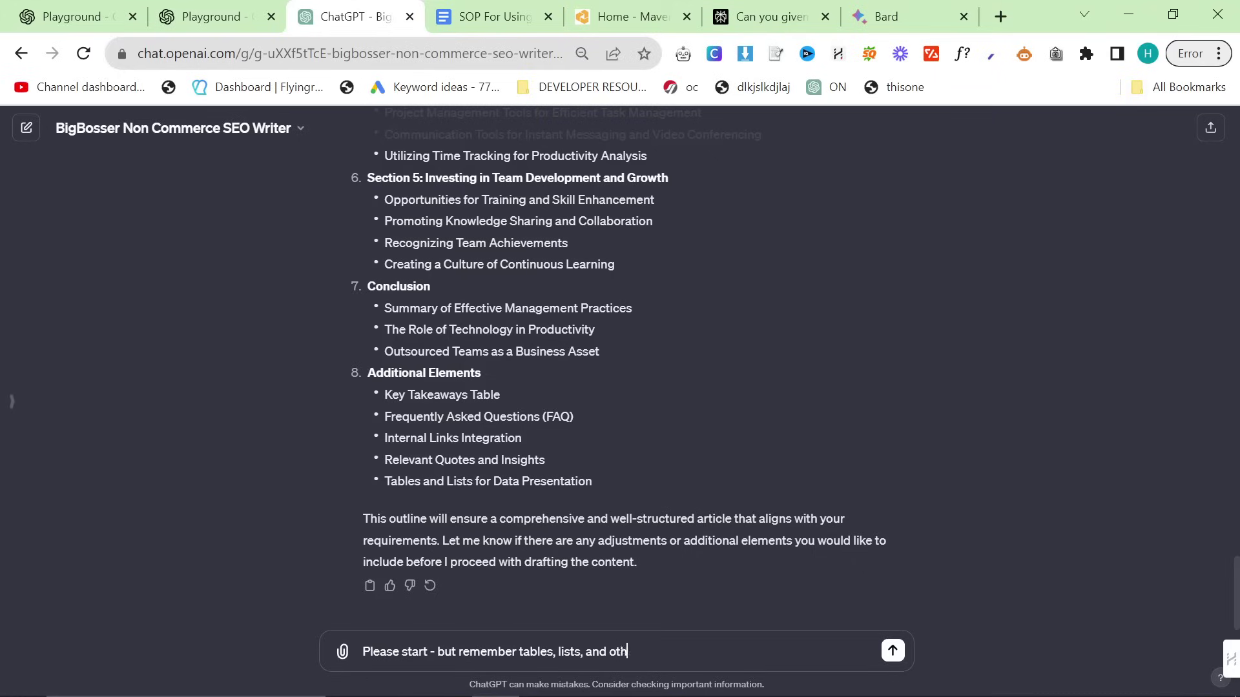
pyautogui.press('BackSpace')
pyautogui.press('BackSpace')
pyautogui.press('BackSpace')
pyautogui.press('BackSpace')
pyautogui.press('BackSpace')
pyautogui.press('BackSpace')
pyautogui.press('BackSpace')
pyautogui.press('BackSpace')
pyautogui.press('BackSpace')
pyautogui.press('BackSpace')
pyautogui.press('BackSpace')
pyautogui.press('BackSpace')
pyautogui.press('BackSpace')
pyautogui.press('BackSpace')
pyautogui.press('BackSpace')
pyautogui.press('BackSpace')
pyautogui.press('BackSpace')
pyautogui.press('BackSpace')
pyautogui.press('BackSpace')
pyautogui.press('BackSpace')
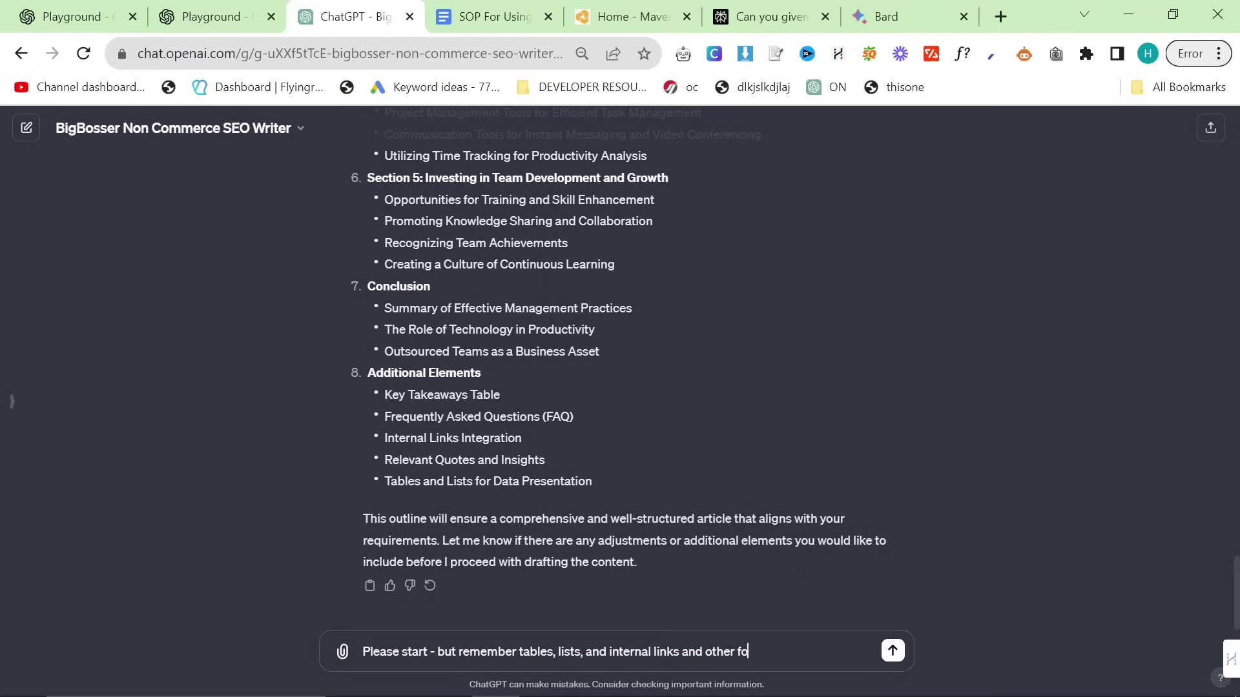
pyautogui.write('several generations if needed')
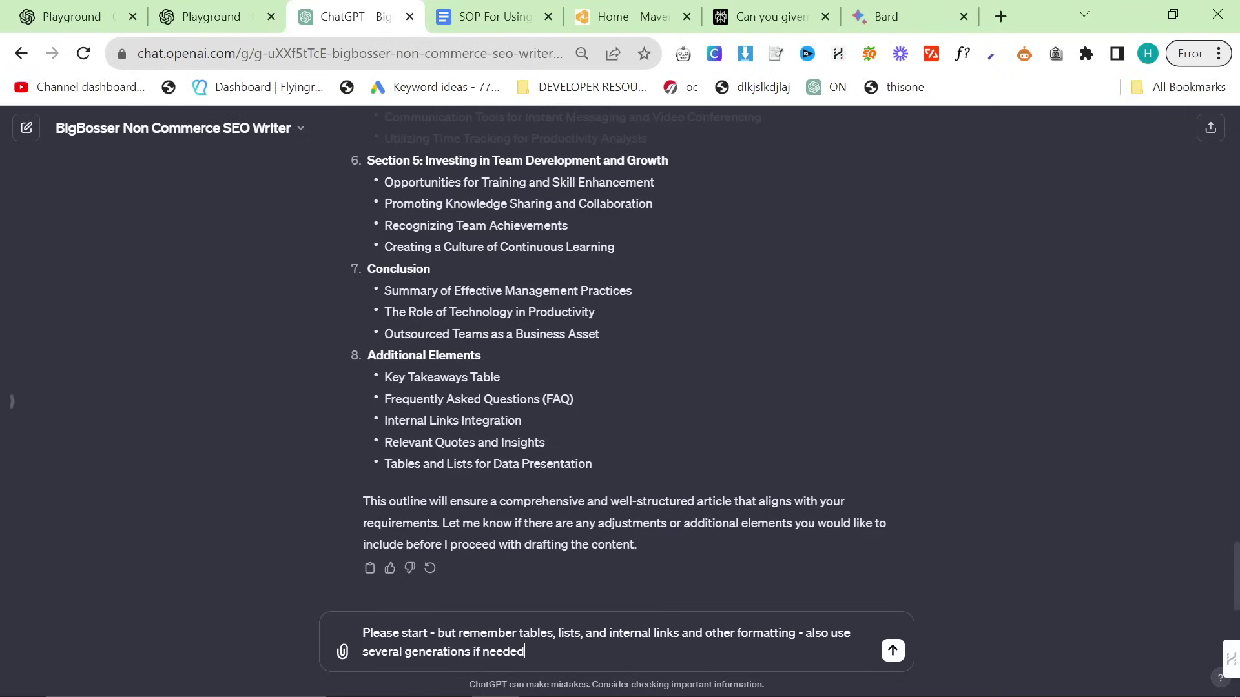
pyautogui.hotkey('ctrl', 'a')
pyautogui.click(538, 632)
pyautogui.press('Return')
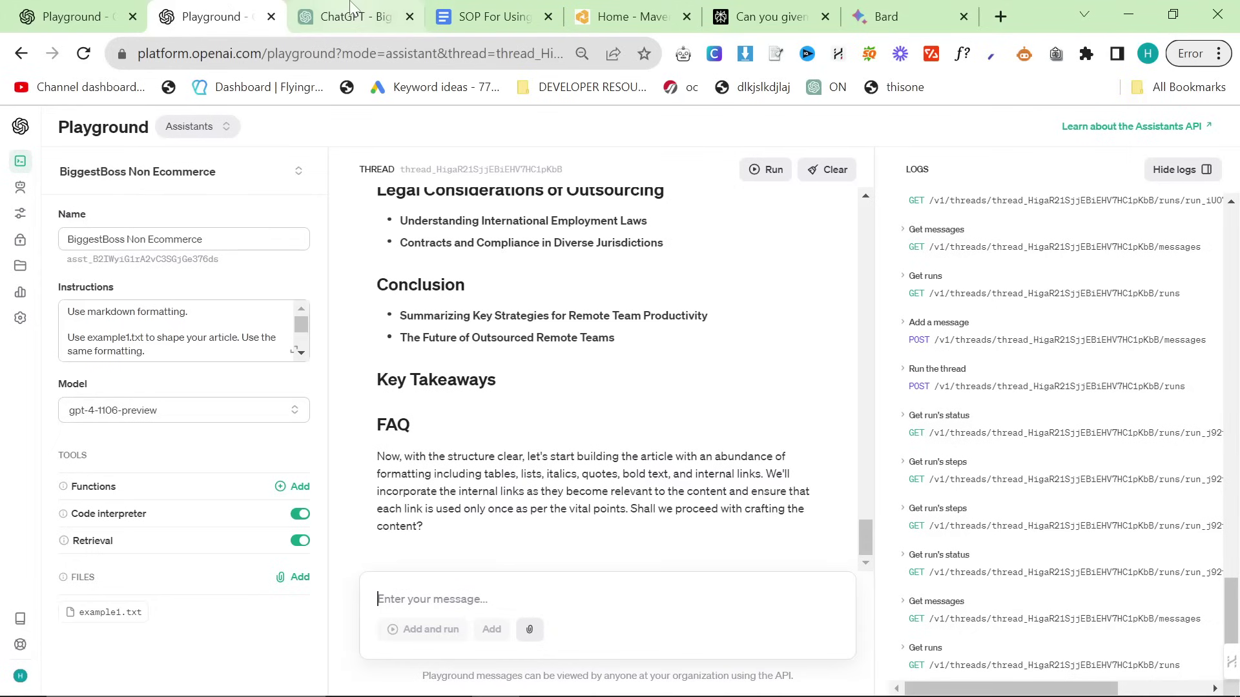
# Switch to the Playground, skim the BiggestBoss assistant's expanded outline and run the reply "Get on with it".
pyautogui.click(213, 16)
pyautogui.scroll(8, 478, 471)
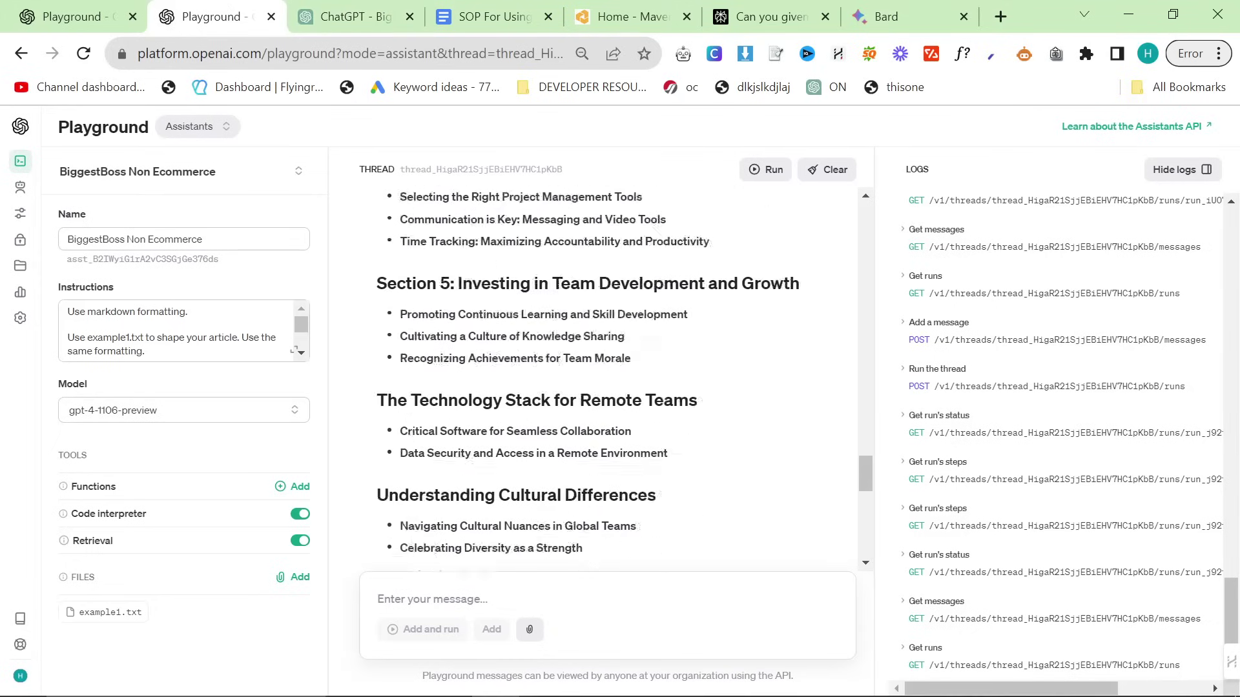
pyautogui.scroll(-8, 478, 471)
pyautogui.write('Get on with it')
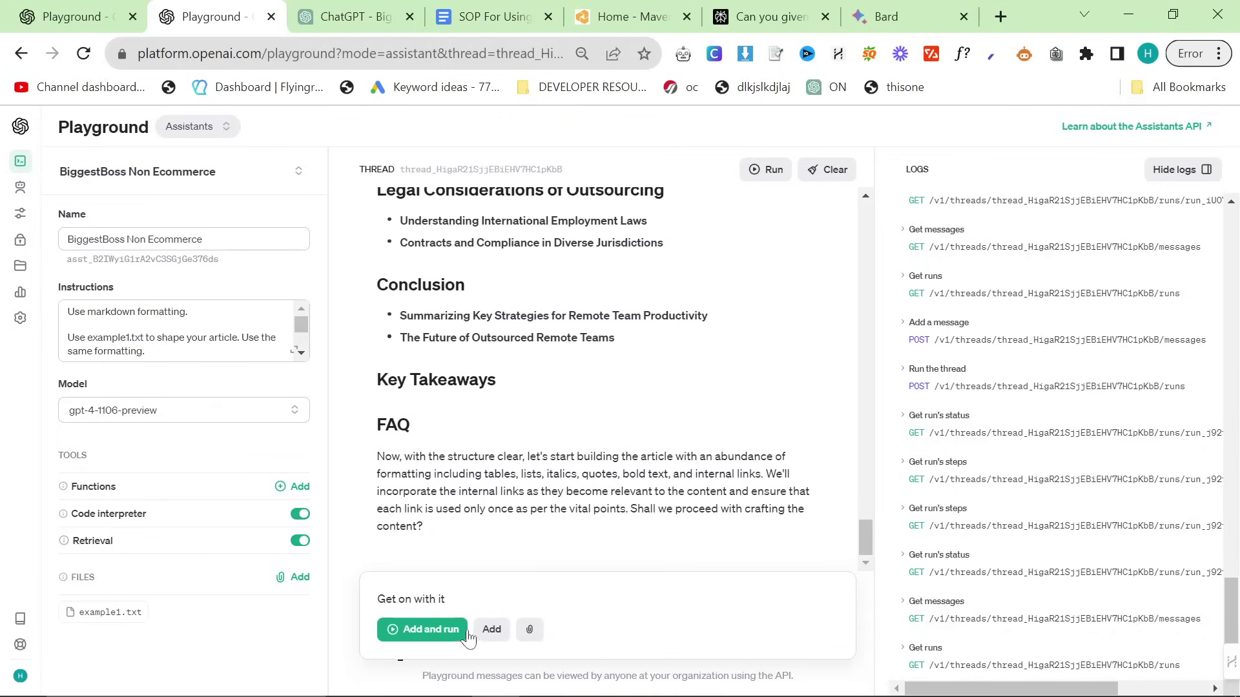
pyautogui.click(469, 636)
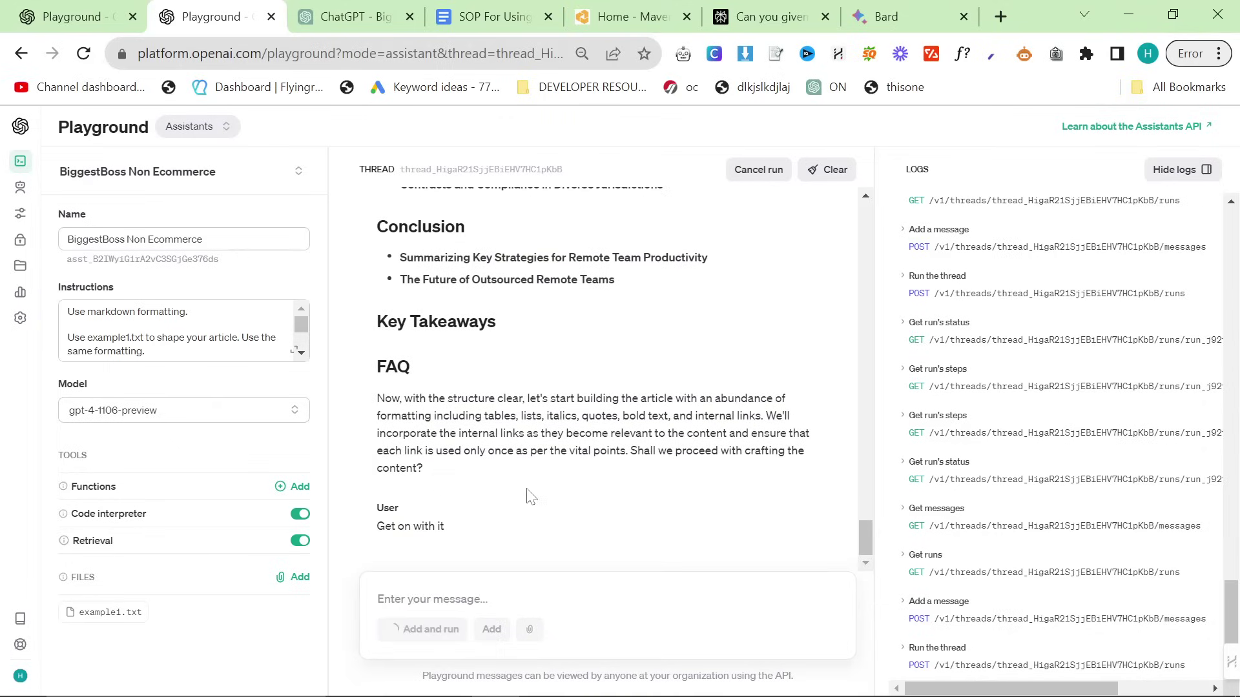
# Examine the introduction and Section 1 being drafted in ChatGPT against the instruction message, and check the Playground run.
pyautogui.click(355, 18)
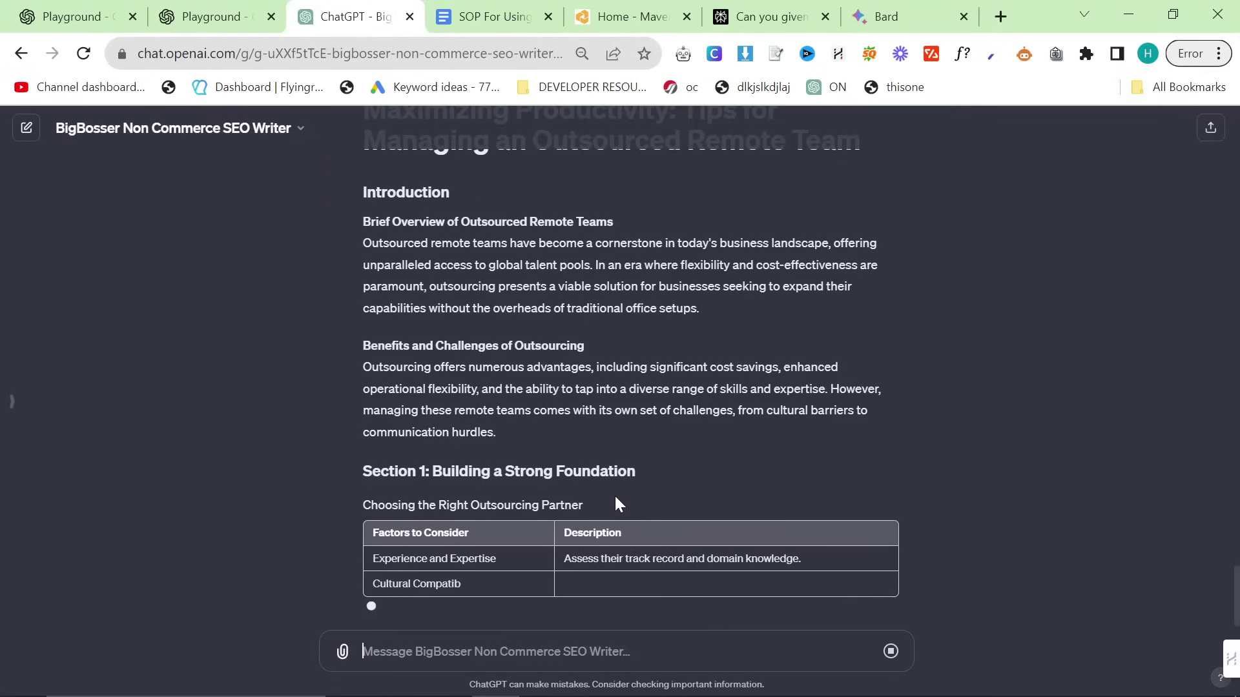
pyautogui.scroll(8, 614, 496)
pyautogui.scroll(-3, 607, 498)
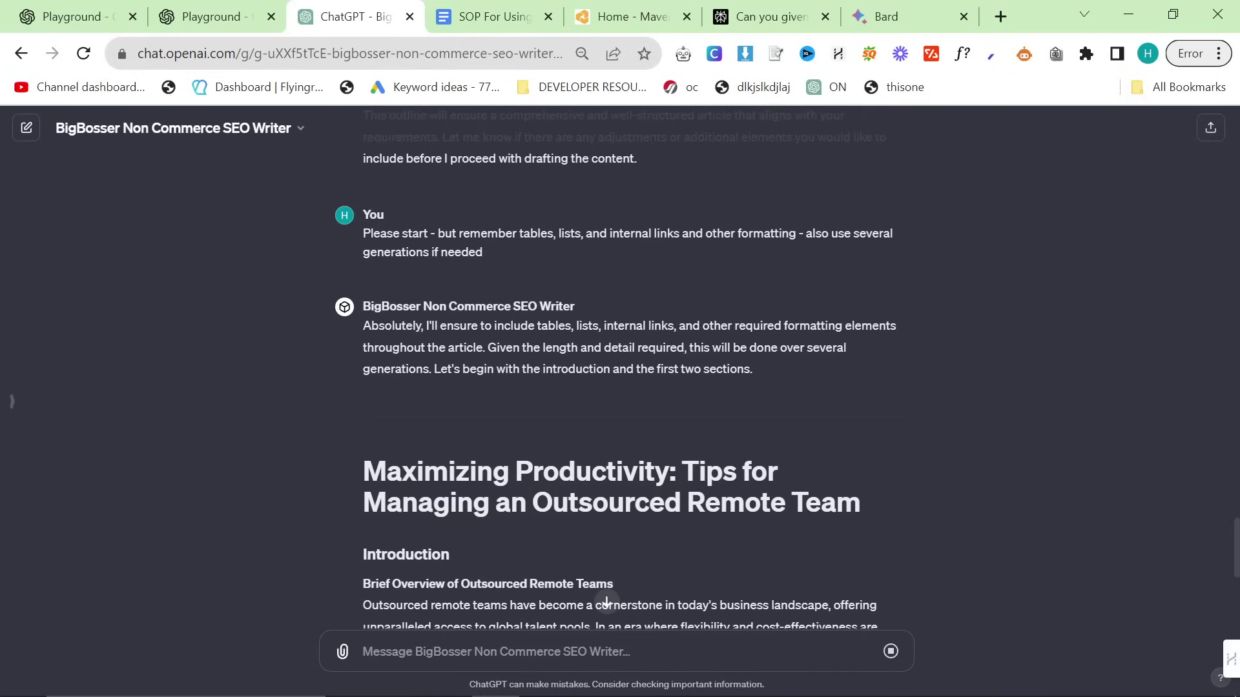
pyautogui.tripleClick(545, 355)
pyautogui.click(545, 354)
pyautogui.tripleClick(487, 233)
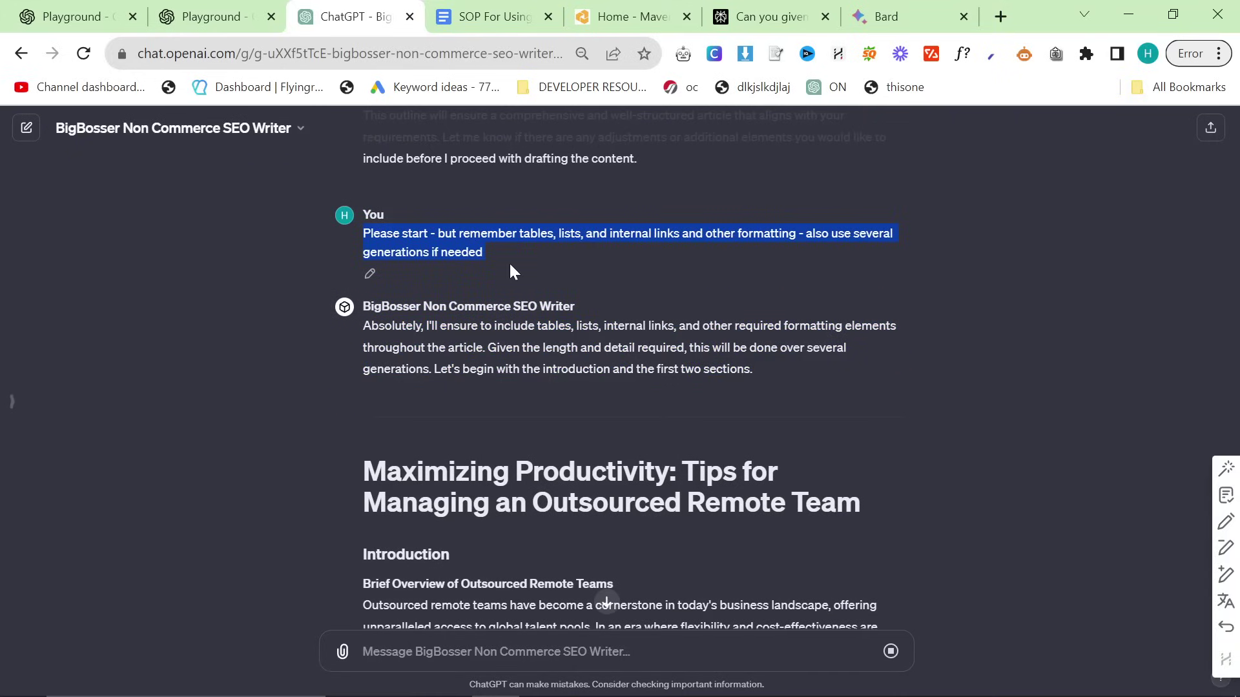
pyautogui.scroll(-9, 618, 357)
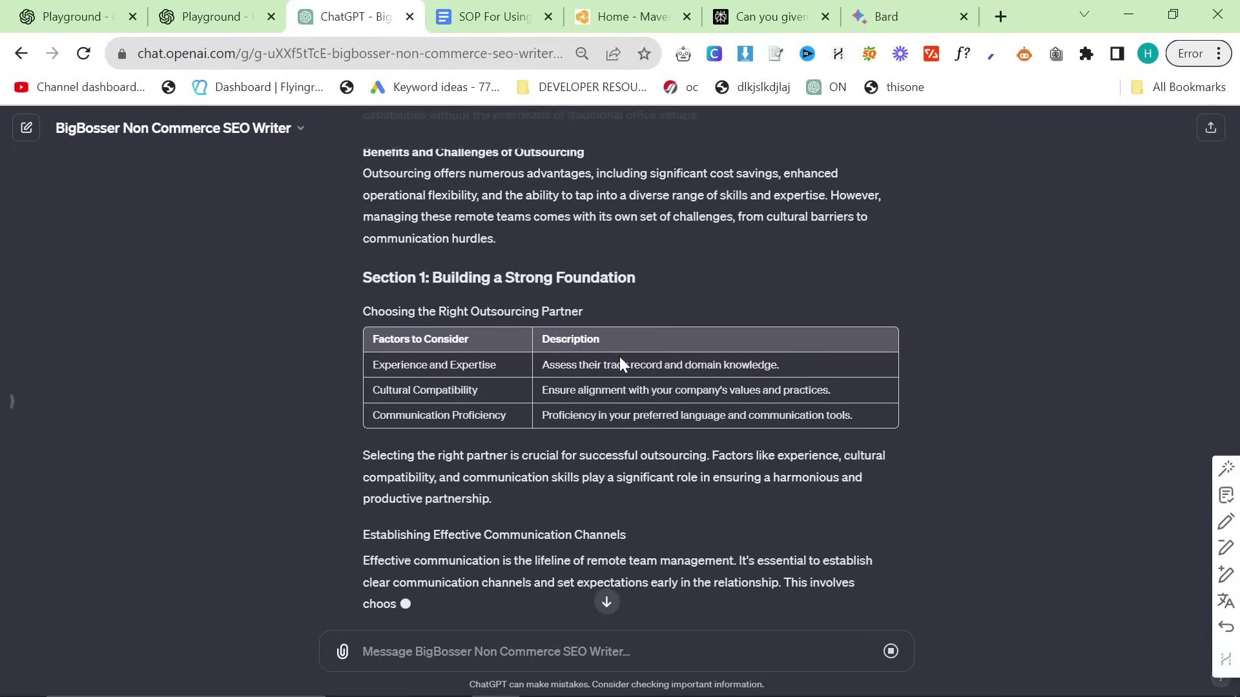
pyautogui.scroll(2, 550, 543)
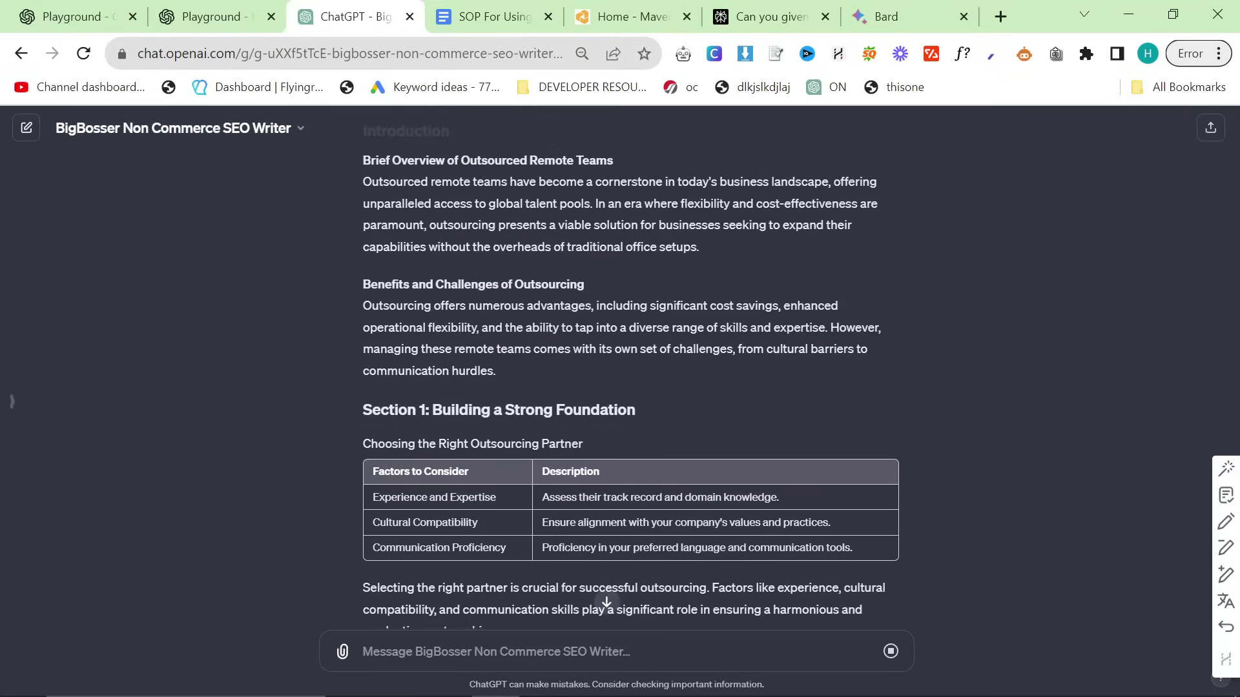
pyautogui.scroll(-4, 550, 539)
pyautogui.click(245, 17)
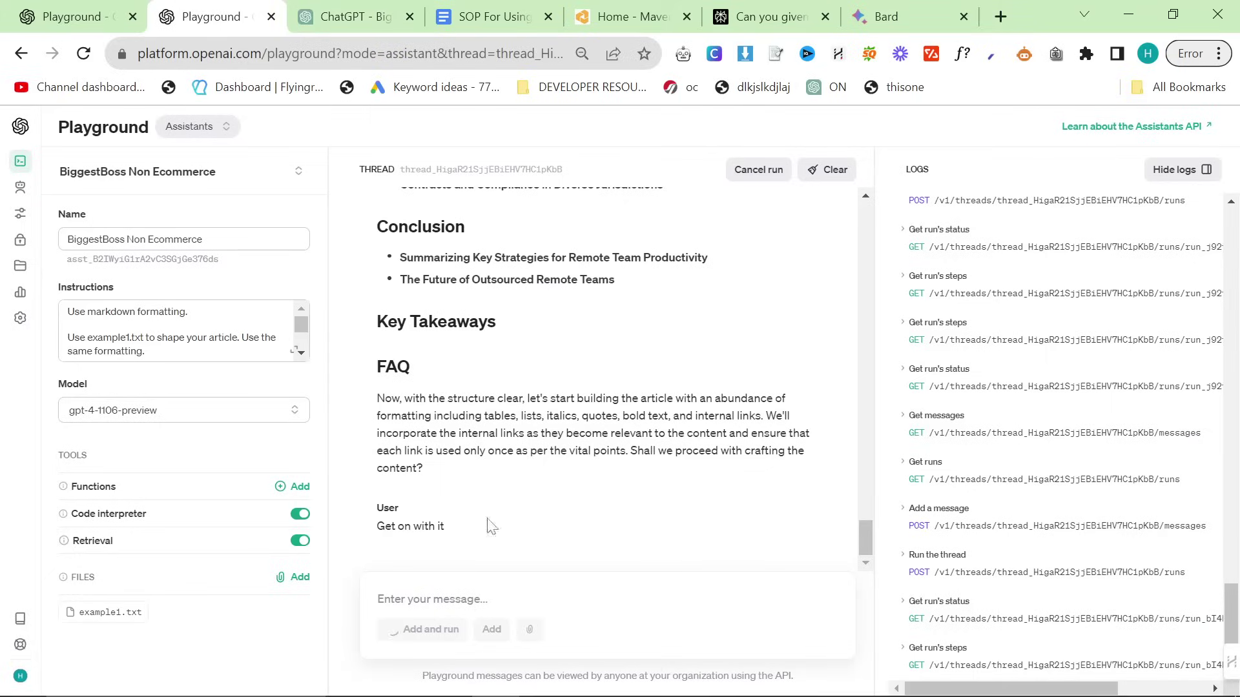
# Return to the BigBosser ChatGPT chat and send "Continue" to get the sections following Section 2.
pyautogui.click(309, 9)
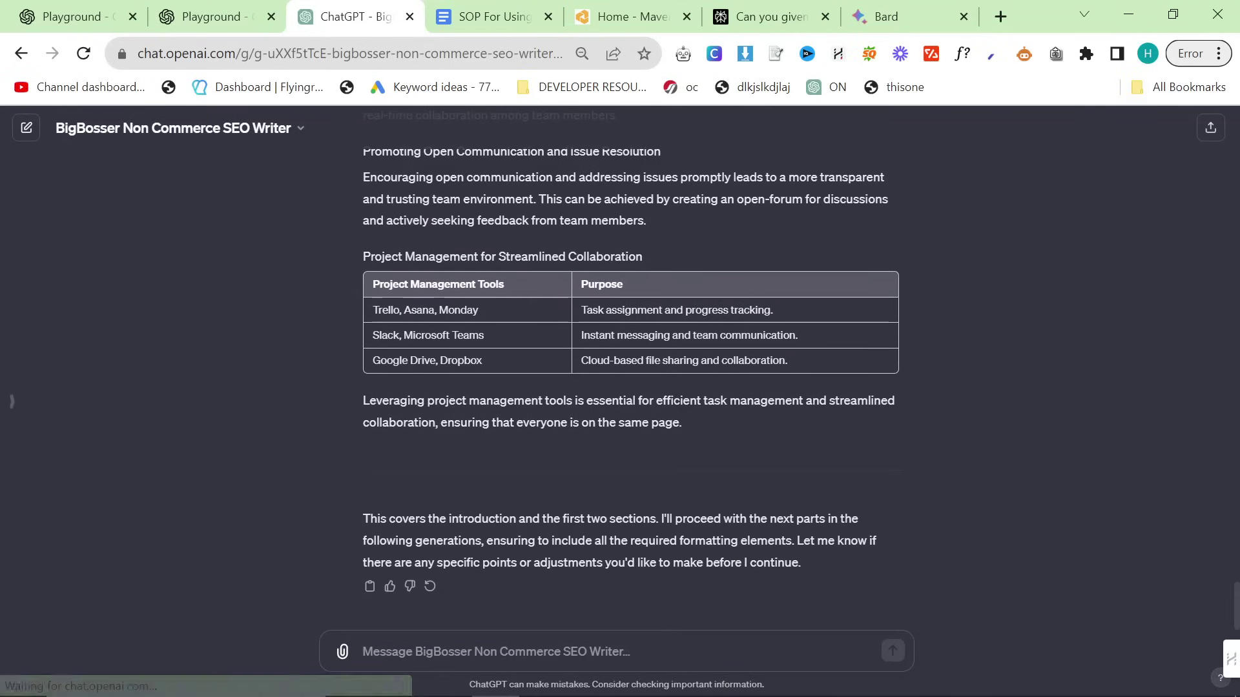
pyautogui.write('qontinue')
pyautogui.press('Return')
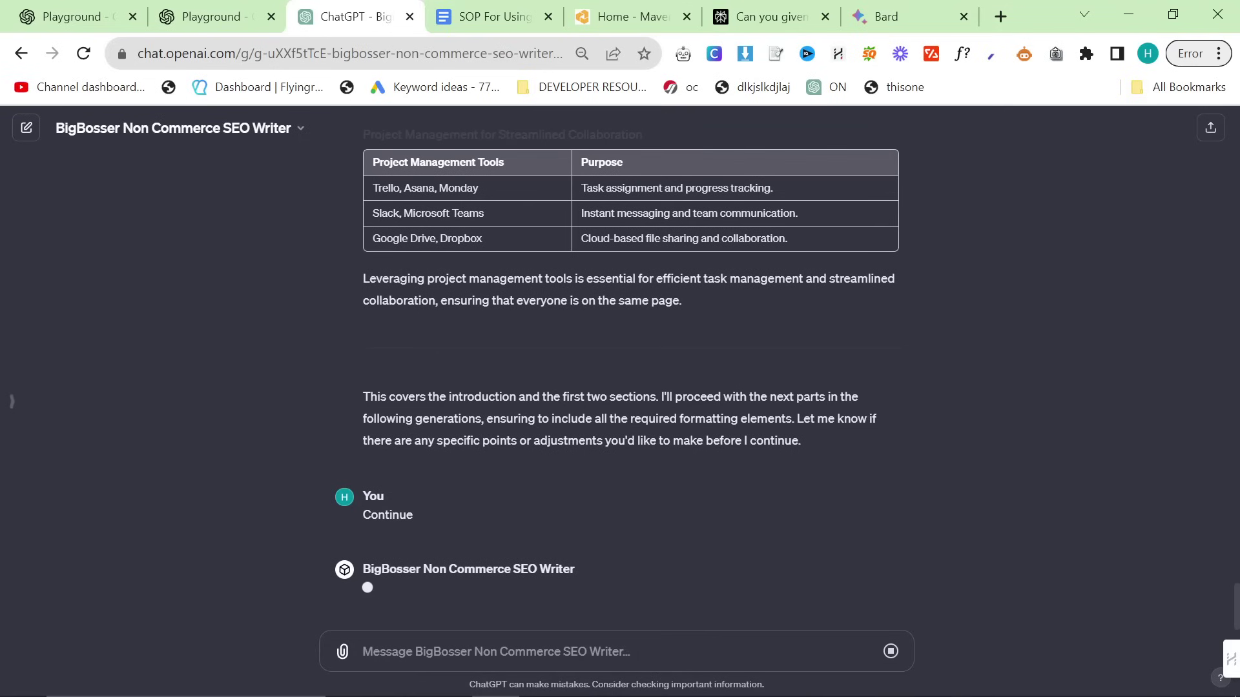
# Examine the Section 2 tables on video conferencing and project management tools, and check the Playground run.
pyautogui.scroll(2, 523, 527)
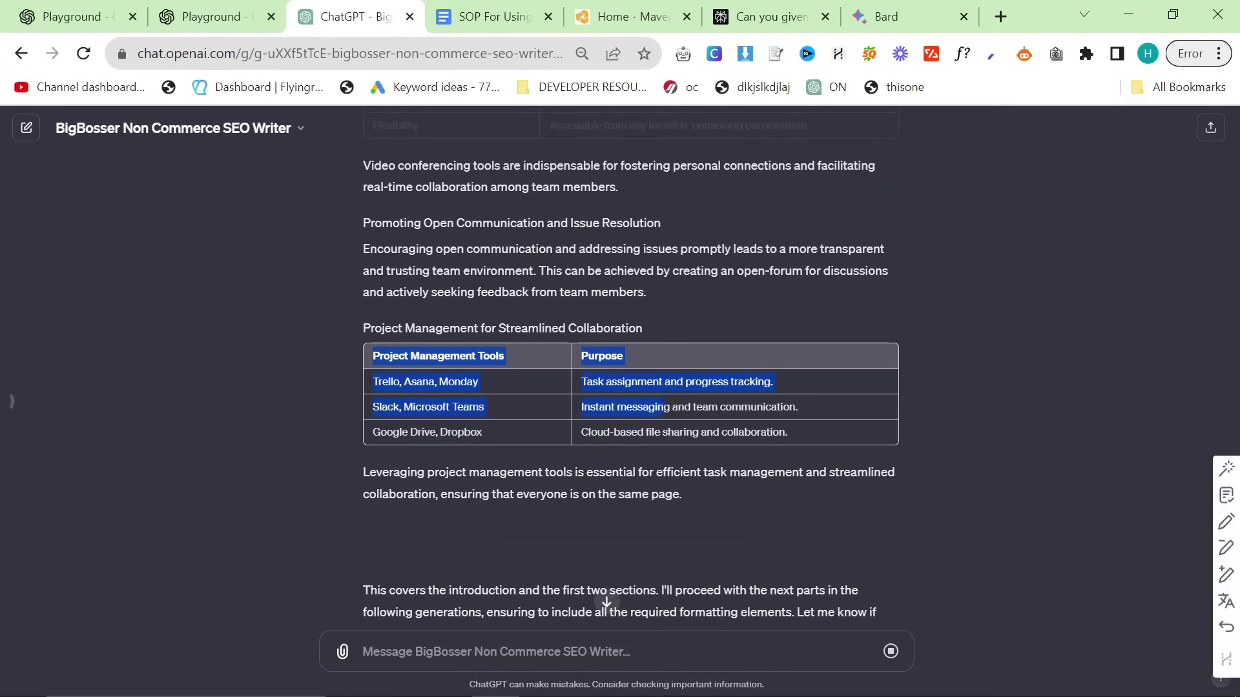
pyautogui.click(706, 407)
pyautogui.moveTo(364, 378); pyautogui.dragTo(494, 382)
pyautogui.click(494, 386)
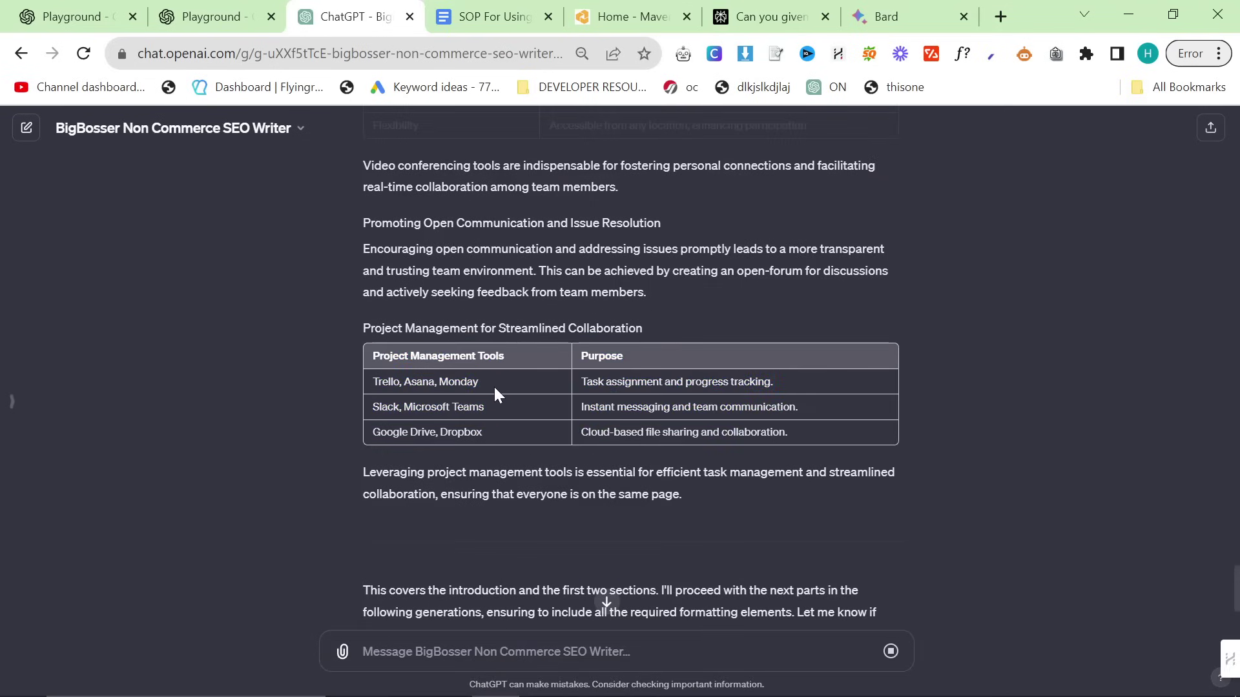
pyautogui.scroll(9, 422, 423)
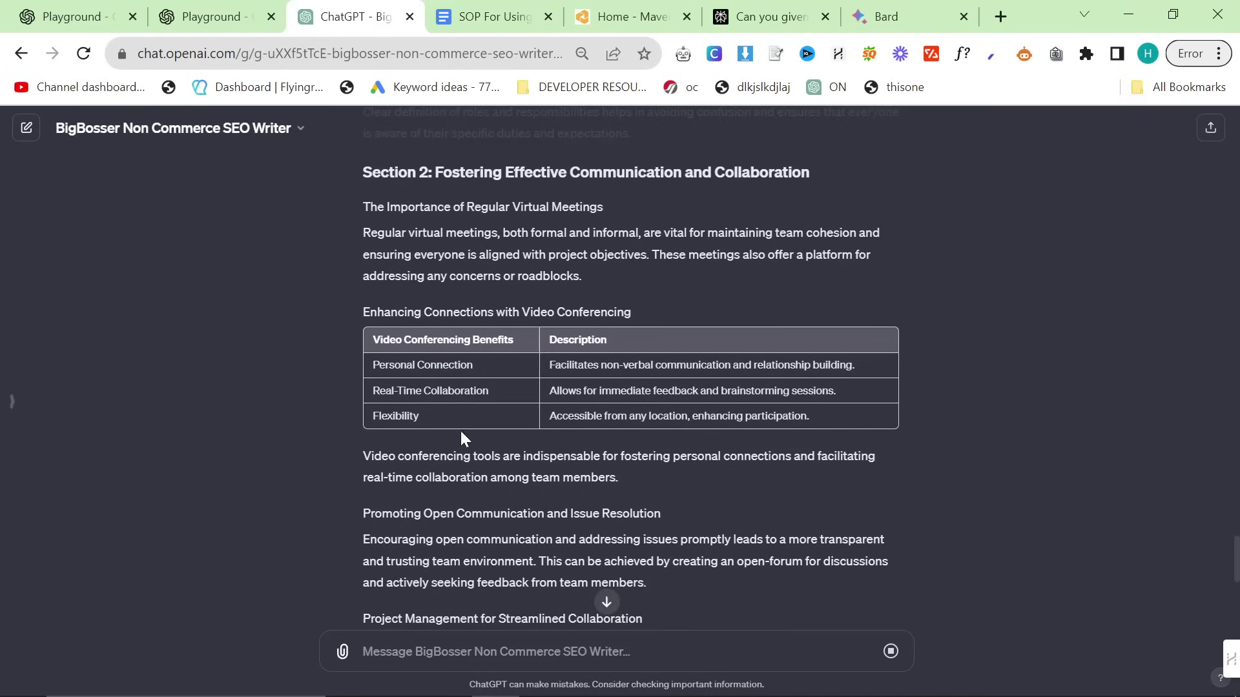
pyautogui.scroll(-9, 426, 145)
pyautogui.click(249, 16)
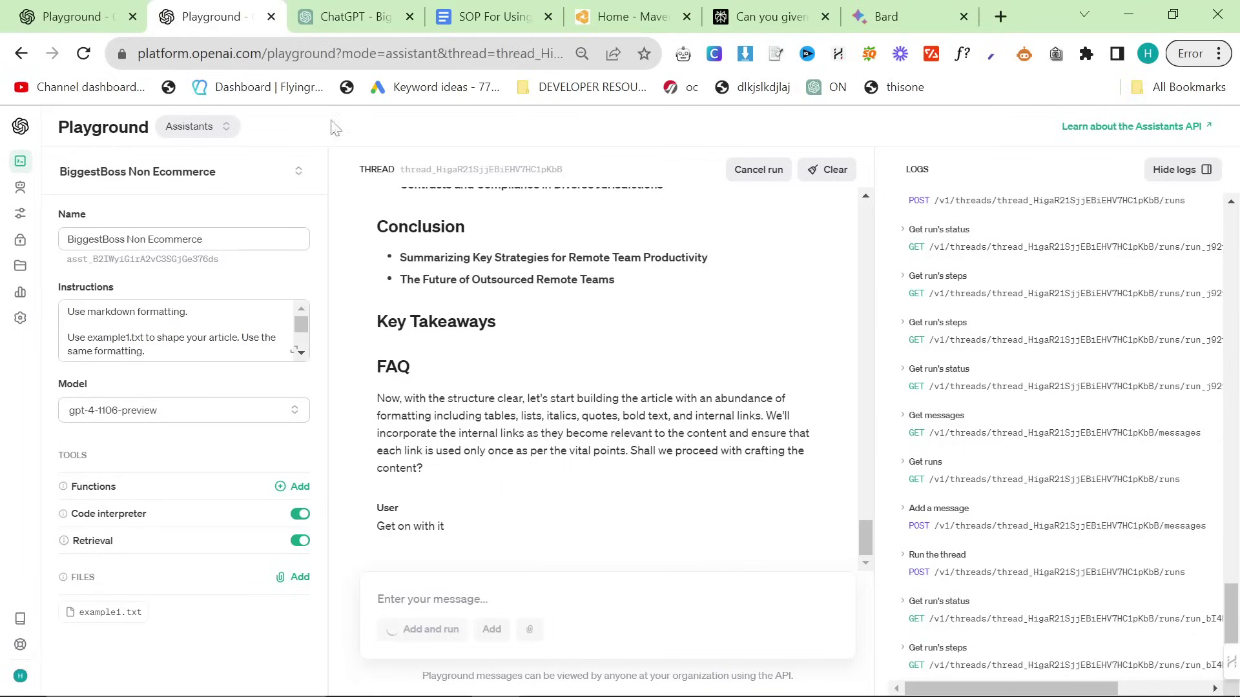
# Examine Sections 3 to 5 of the ChatGPT draft, including the goals, tools and training tables.
pyautogui.click(348, 9)
pyautogui.scroll(-6, 397, 481)
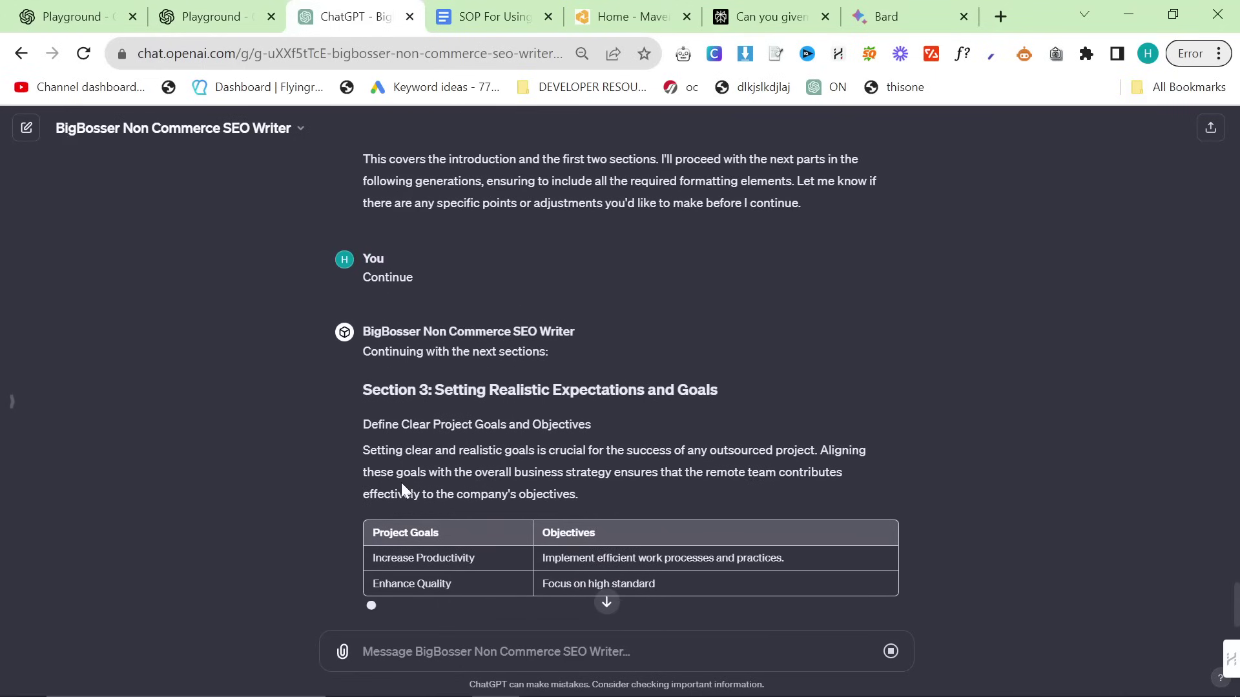
pyautogui.scroll(-4, 467, 414)
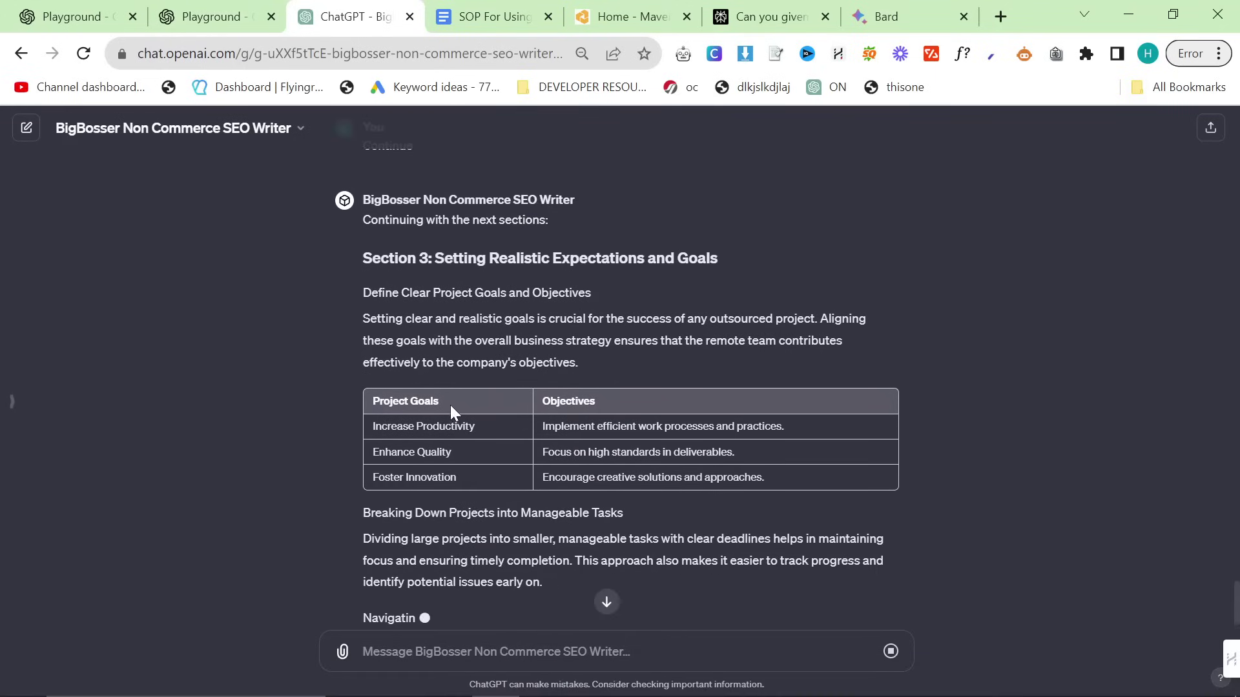
pyautogui.scroll(-1, 450, 413)
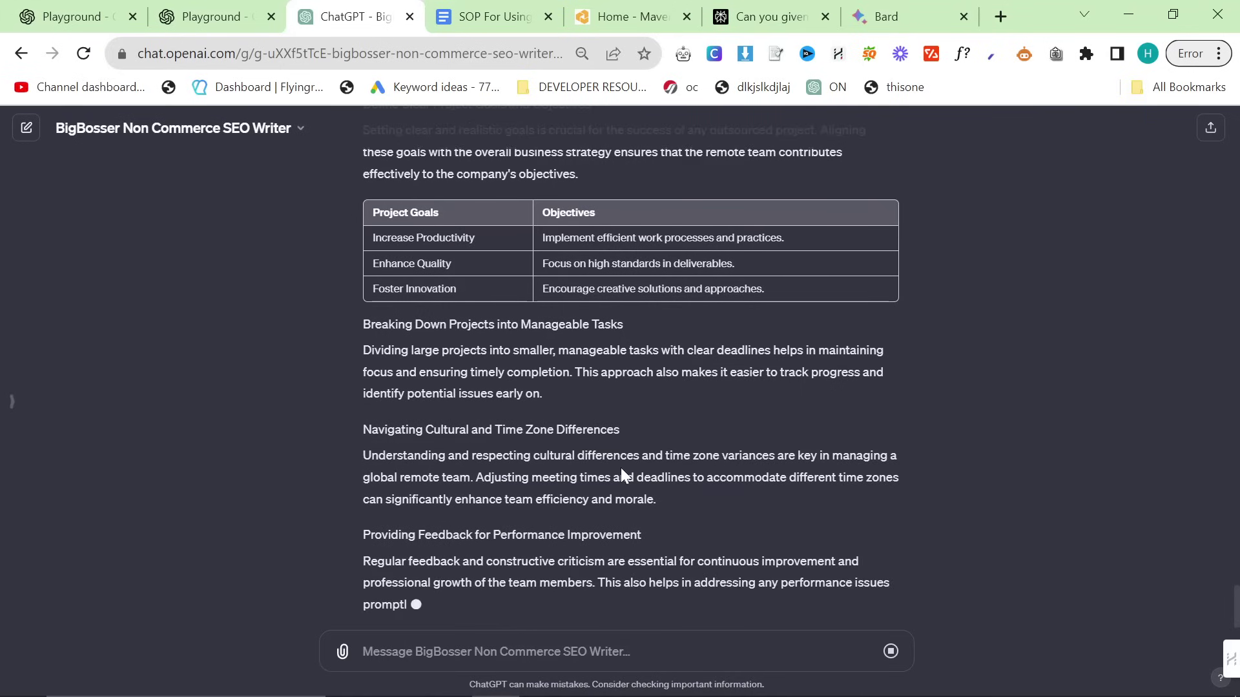
pyautogui.click(239, 15)
pyautogui.click(304, 9)
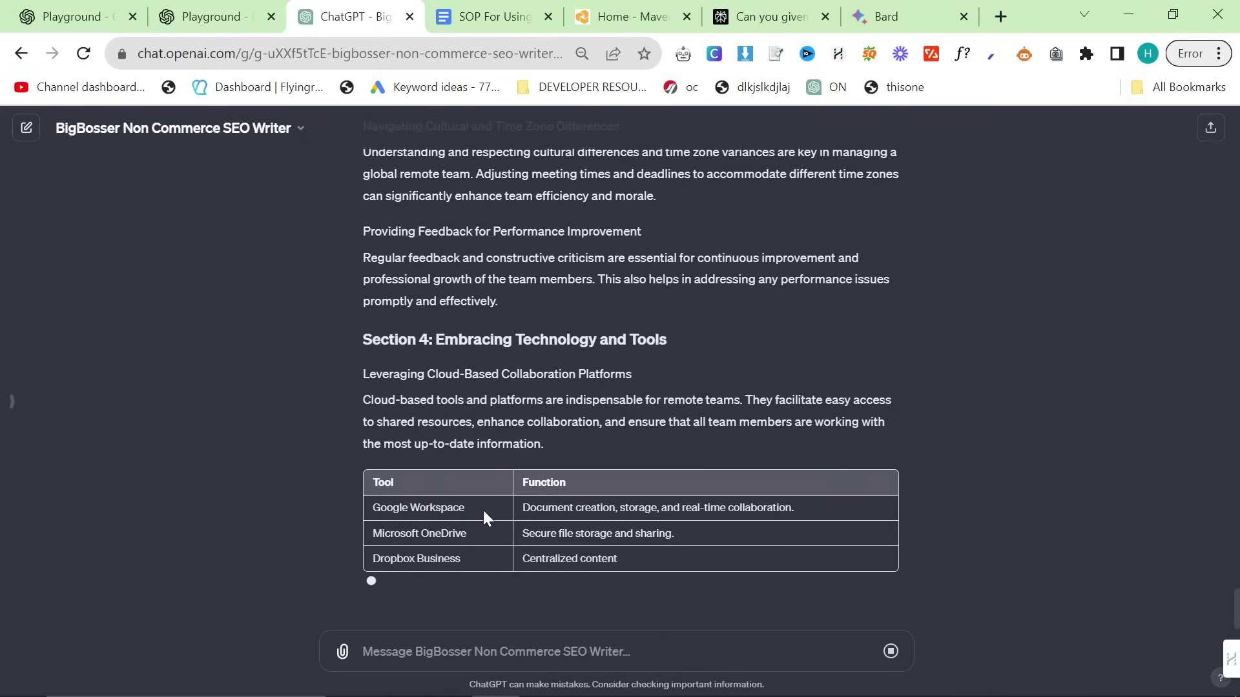
pyautogui.moveTo(372, 493); pyautogui.dragTo(753, 499)
pyautogui.click(776, 513)
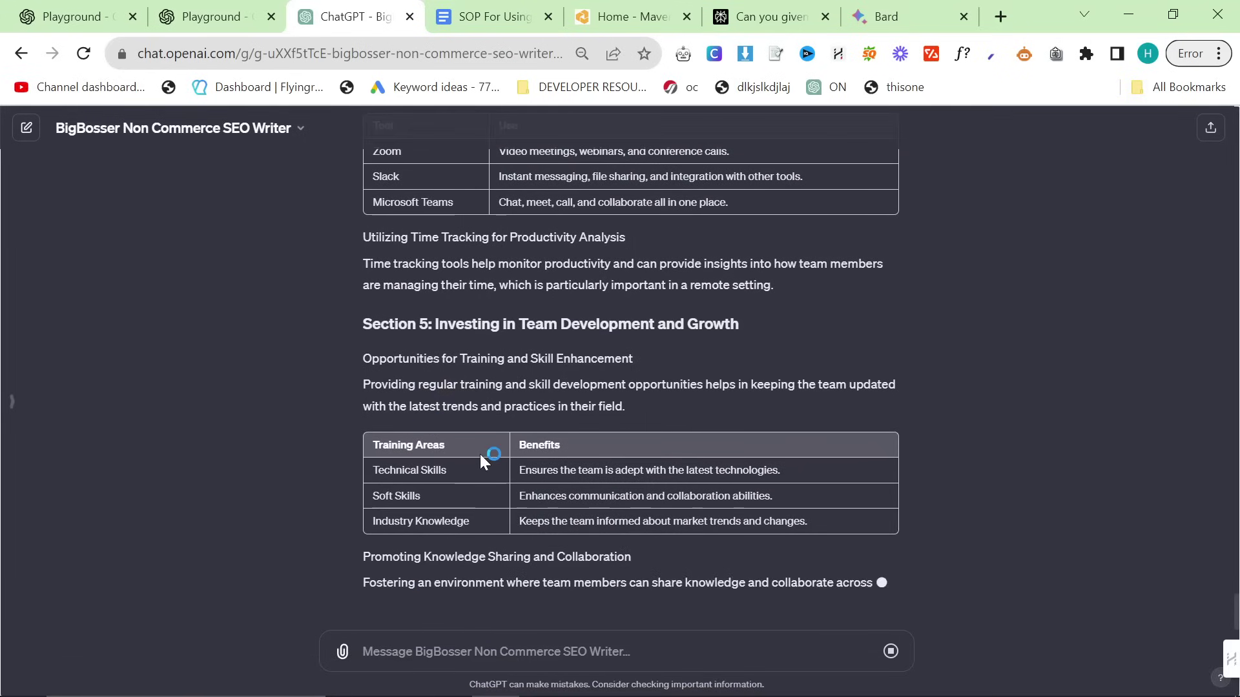
pyautogui.scroll(8, 490, 476)
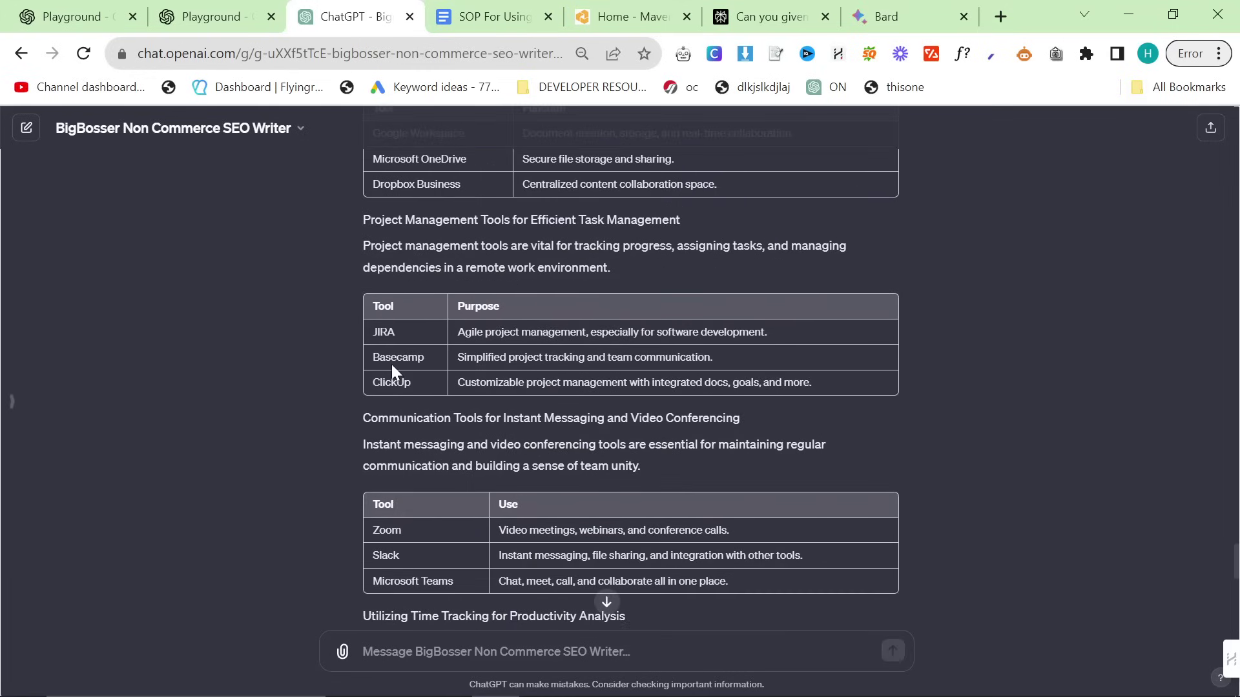
pyautogui.scroll(3, 407, 333)
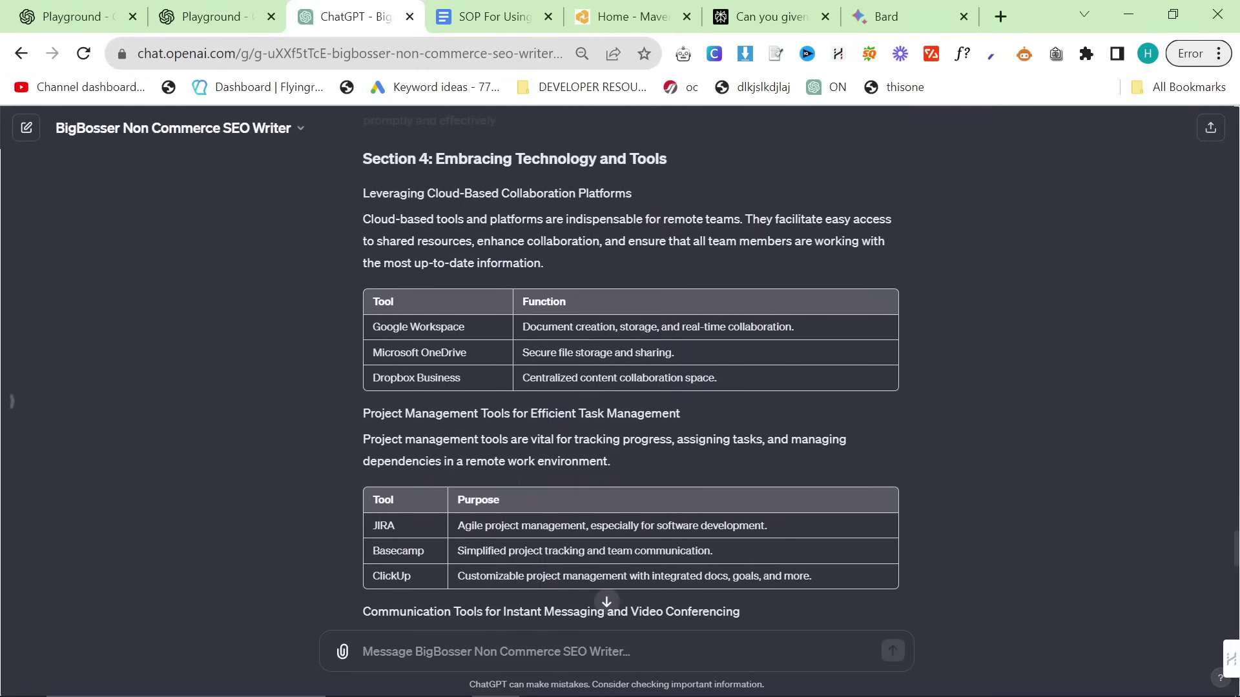
pyautogui.scroll(-15, 425, 335)
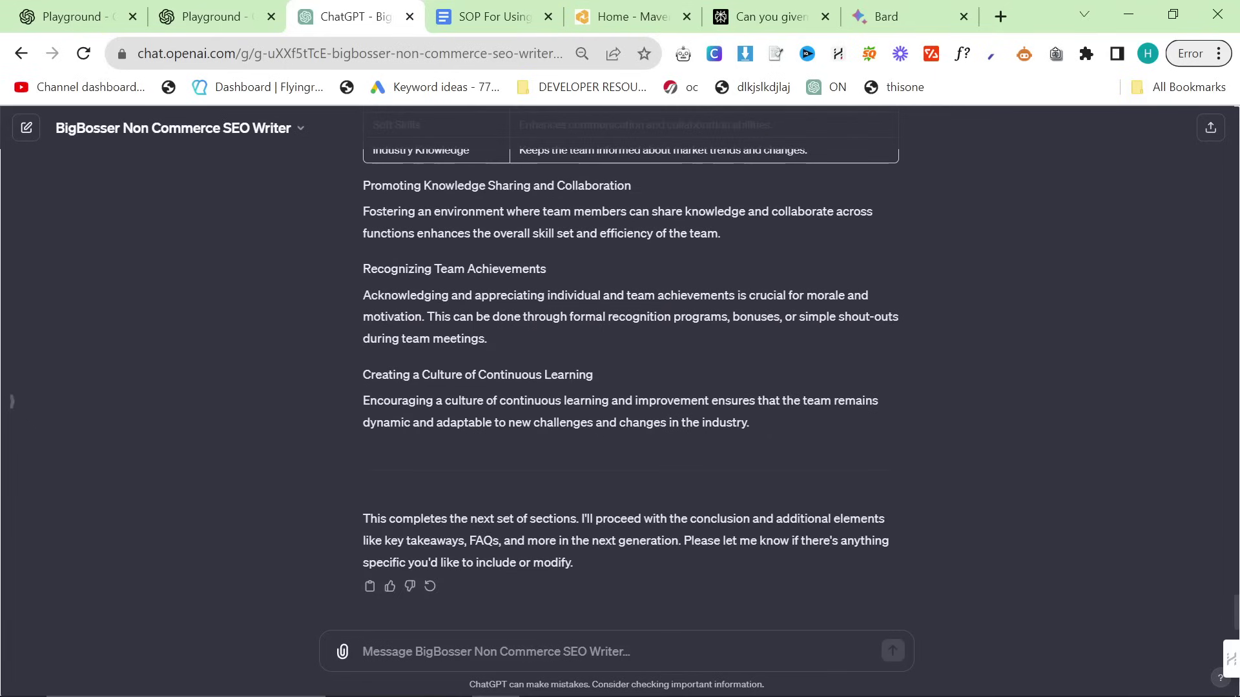
# Send "Continue" for the conclusion and additional elements in ChatGPT, and check the BiggestBoss run in the Playground.
pyautogui.write('Continue')
pyautogui.press('Return')
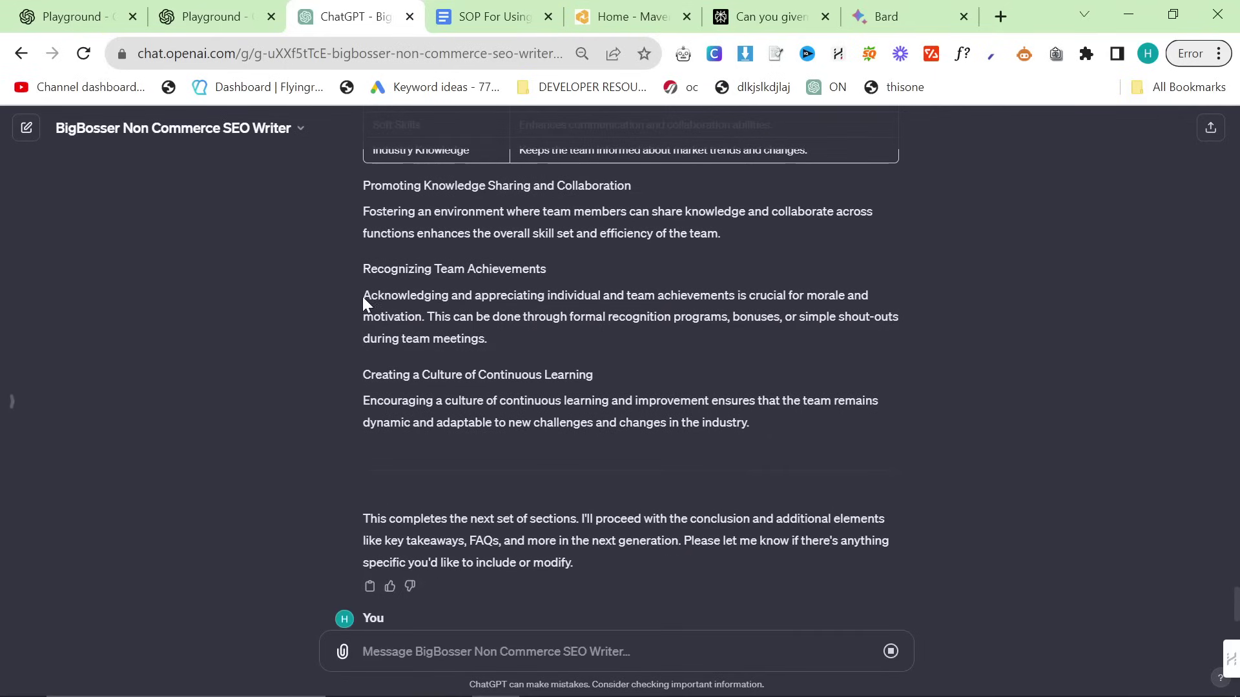
pyautogui.hotkey('ctrl', 'shift', 'Tab')
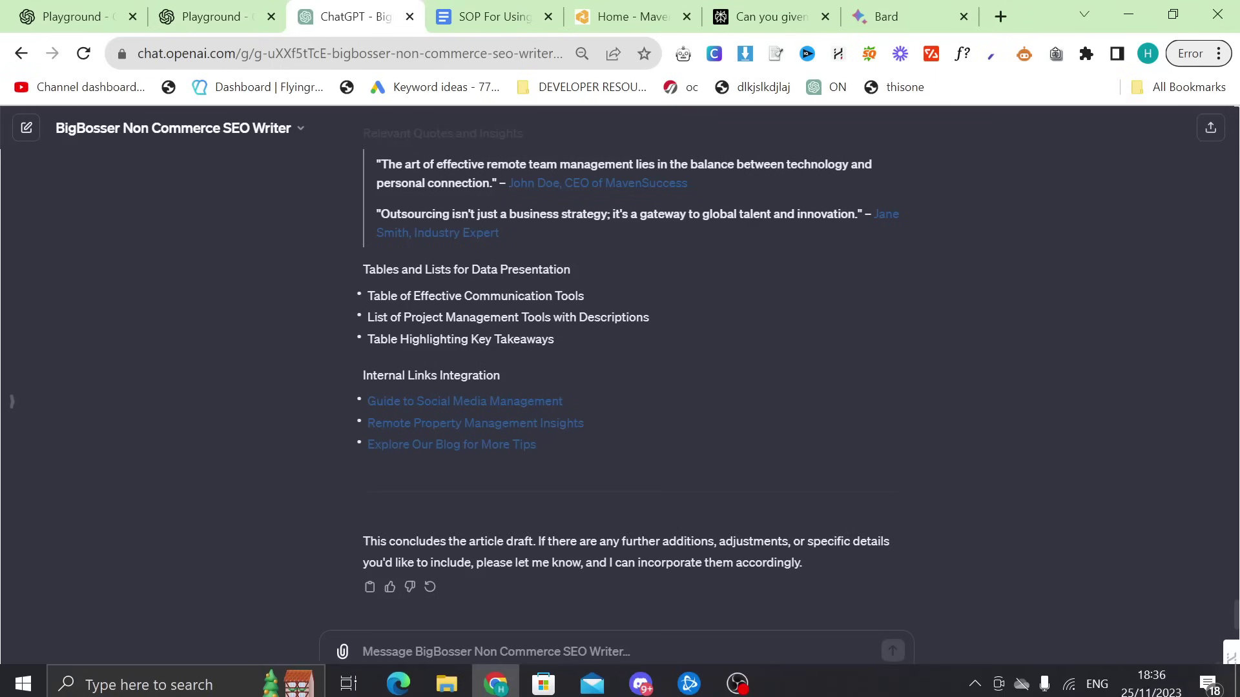
# Copy the ChatGPT reply containing the introduction and first two sections into markdowntohtml.com, replacing the sample markdown.
pyautogui.scroll(12, 672, 486)
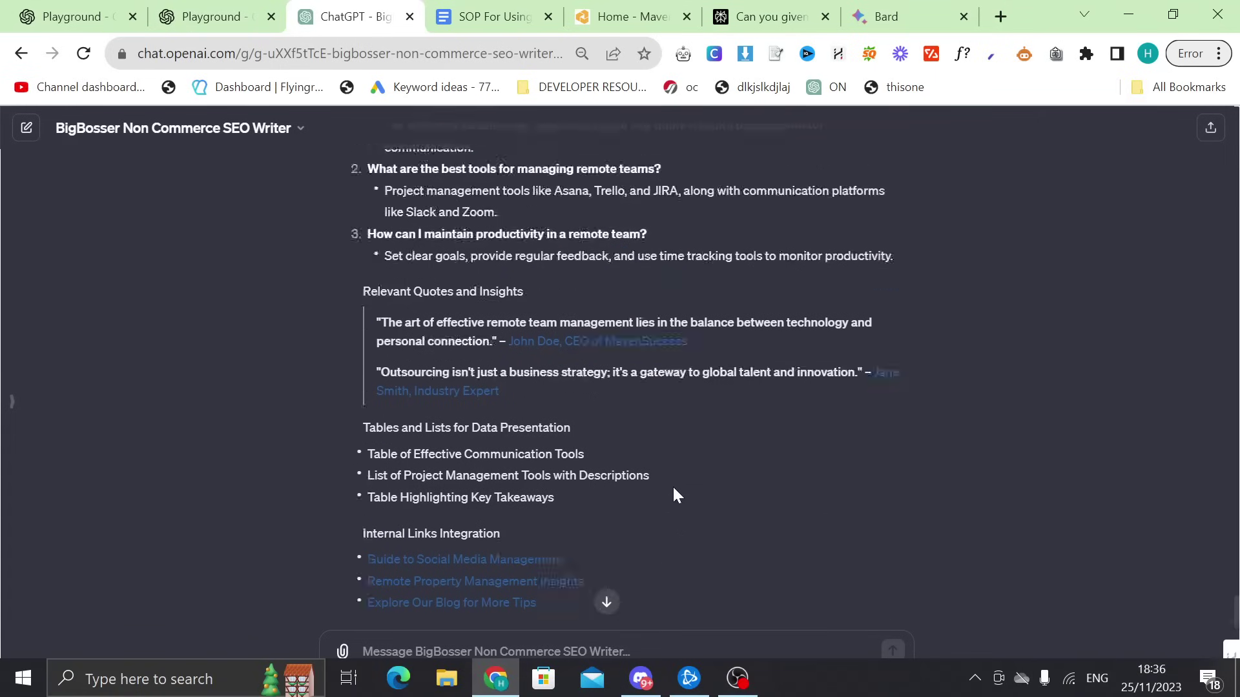
pyautogui.scroll(20, 496, 455)
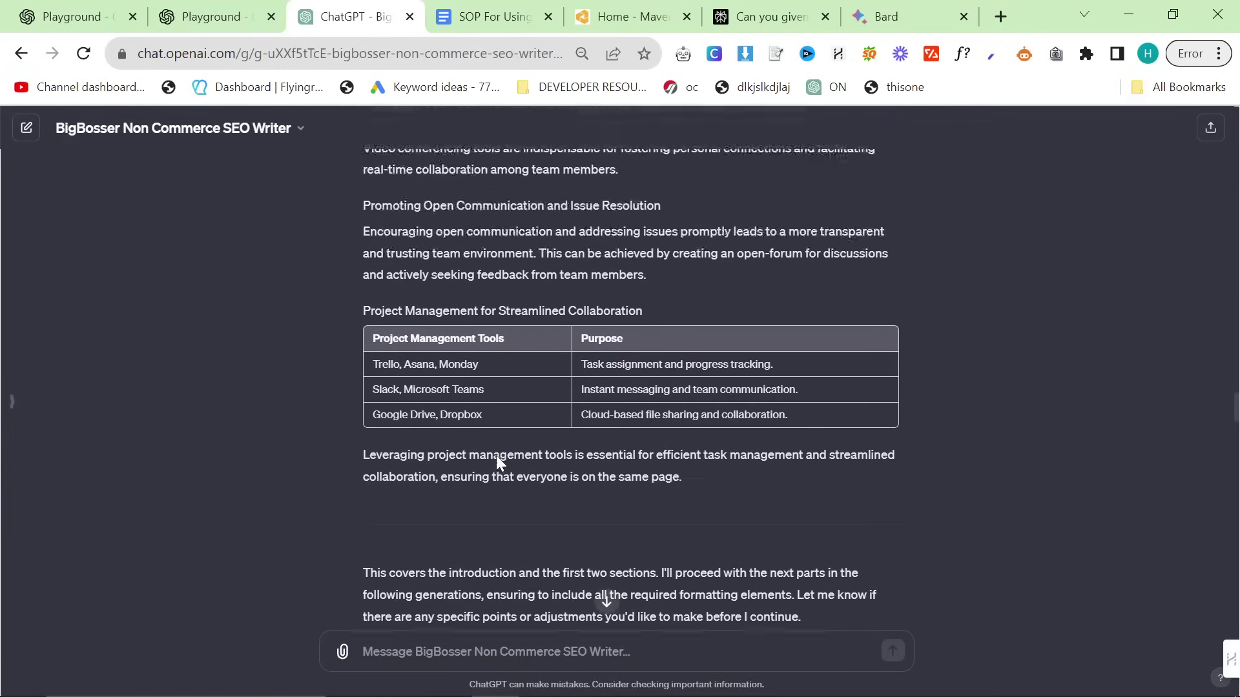
pyautogui.scroll(-10, 496, 456)
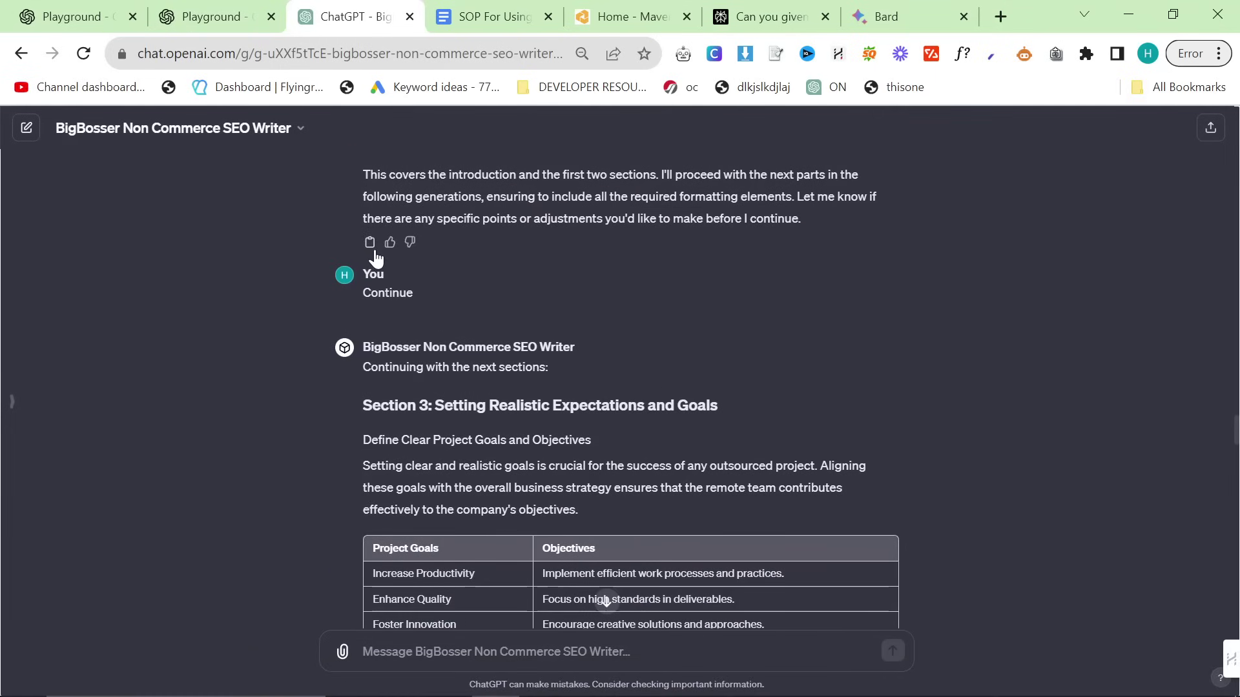
pyautogui.click(1002, 16)
pyautogui.write('mark')
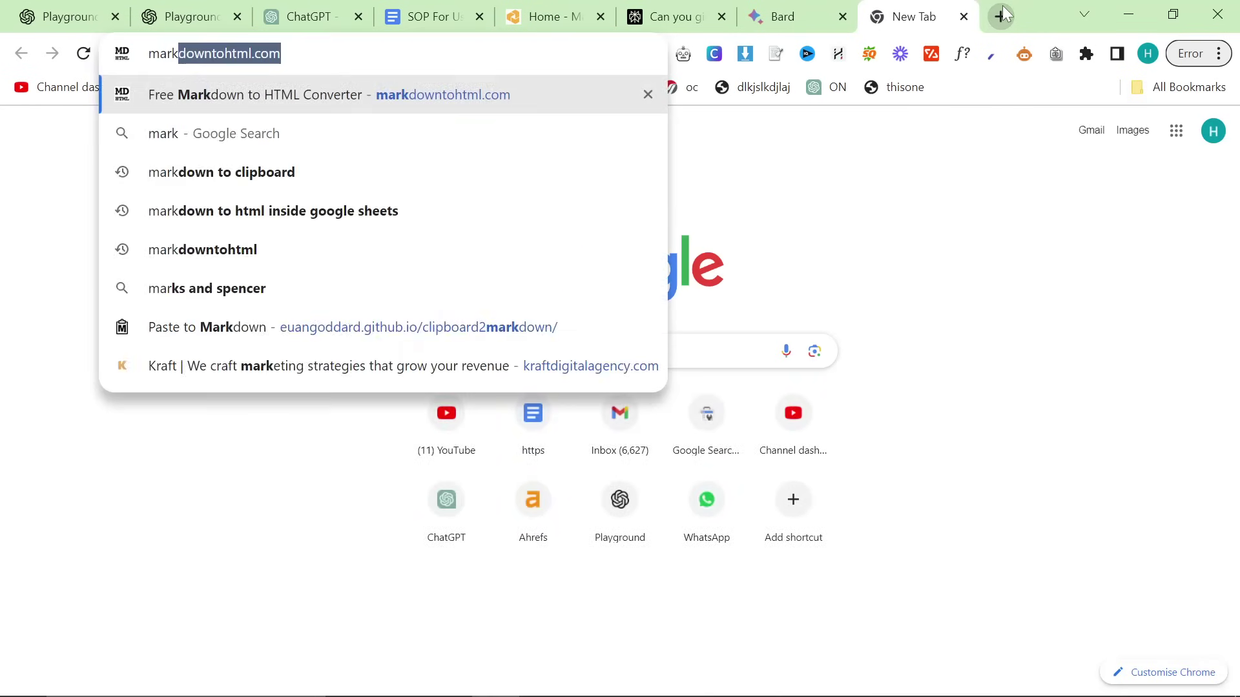
pyautogui.press('Return')
pyautogui.moveTo(916, 16); pyautogui.dragTo(438, 21)
pyautogui.hotkey('ctrl', 'a')
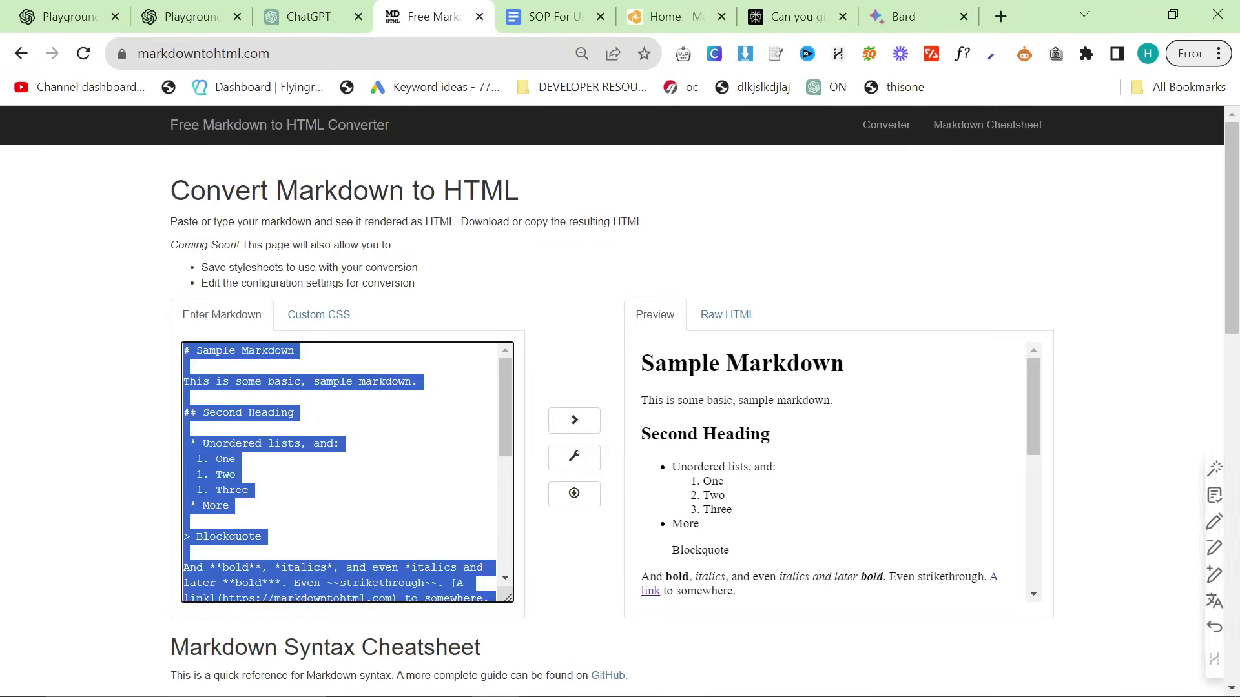
pyautogui.hotkey('ctrl', 'v')
# Remove the first reply's closing note from the markdown and append ChatGPT's Sections 3 to 5 reply without its closing note.
pyautogui.click(303, 16)
pyautogui.scroll(-20, 434, 482)
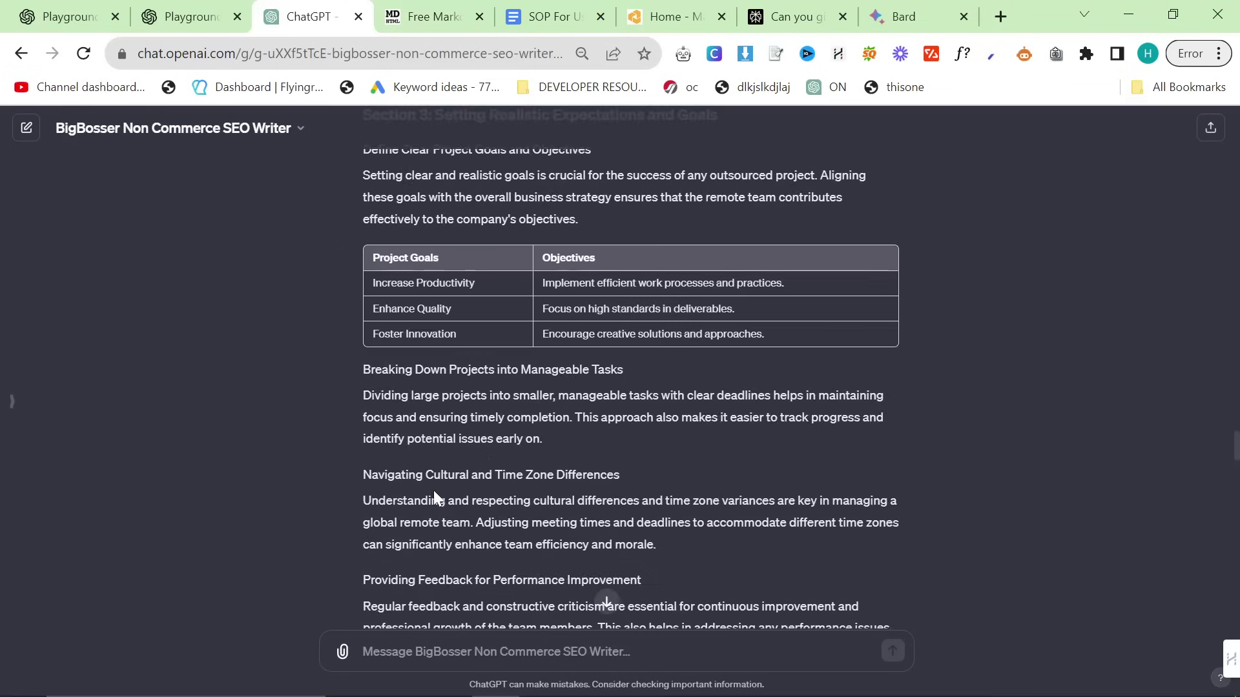
pyautogui.scroll(-3, 435, 482)
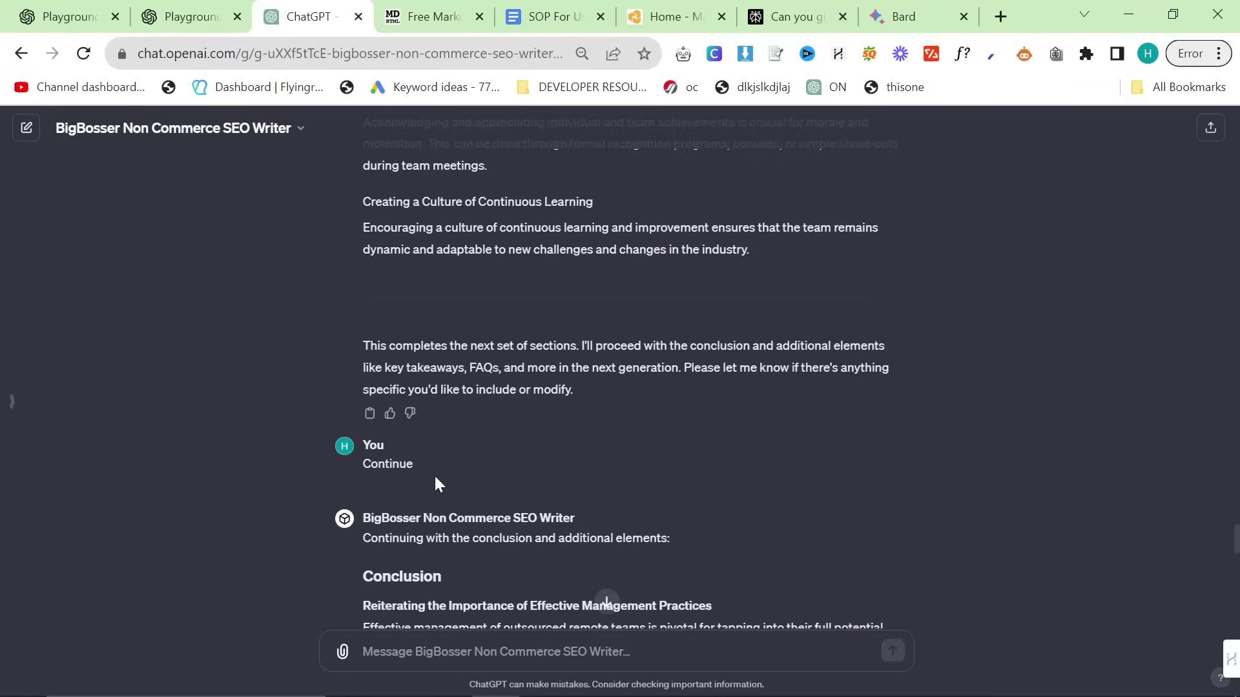
pyautogui.click(432, 16)
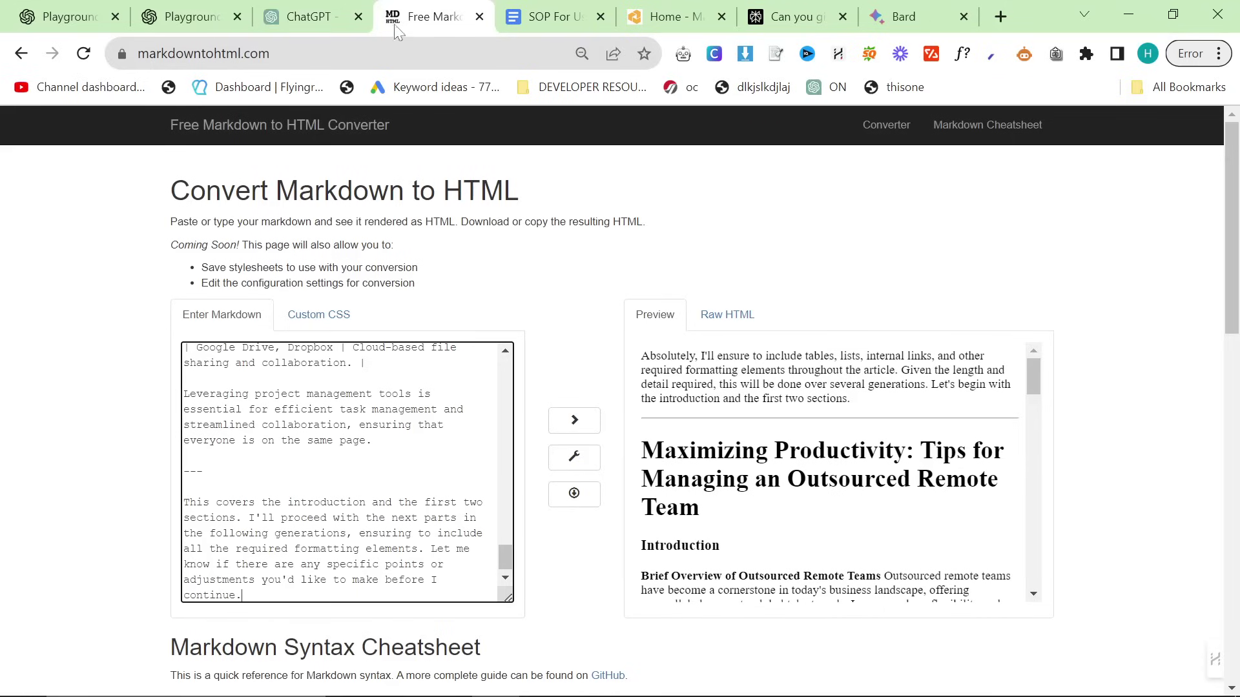
pyautogui.moveTo(242, 592); pyautogui.dragTo(165, 485)
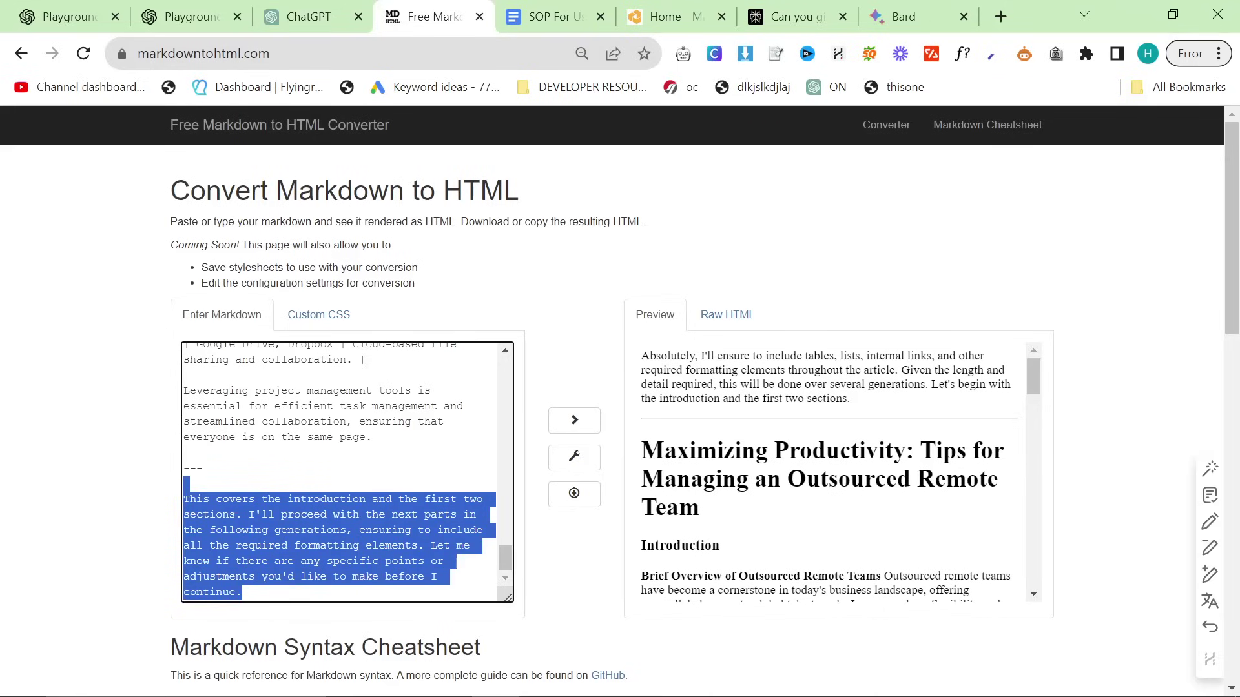
pyautogui.press('BackSpace')
pyautogui.hotkey('ctrl', 'v')
pyautogui.moveTo(249, 595); pyautogui.dragTo(162, 520)
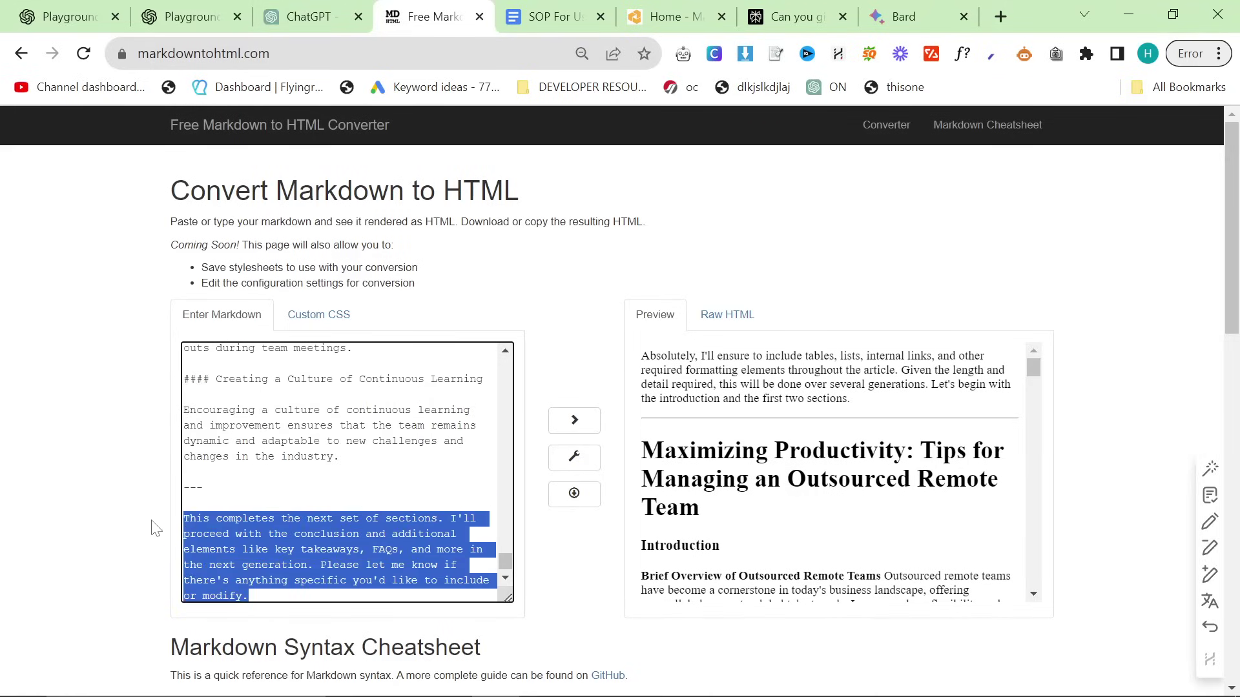
pyautogui.press('BackSpace')
# Append ChatGPT's conclusion and additional elements reply to the markdown and remove its "This concludes the article draft" note.
pyautogui.click(309, 16)
pyautogui.scroll(-15, 504, 439)
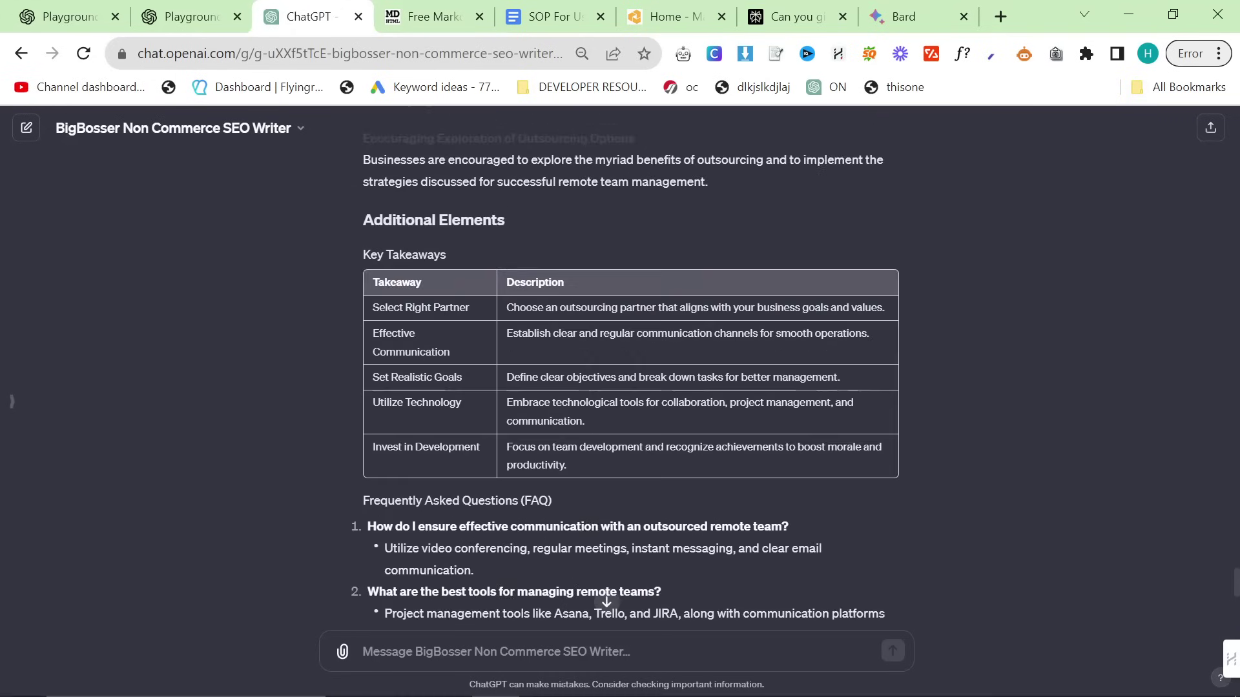
pyautogui.click(374, 586)
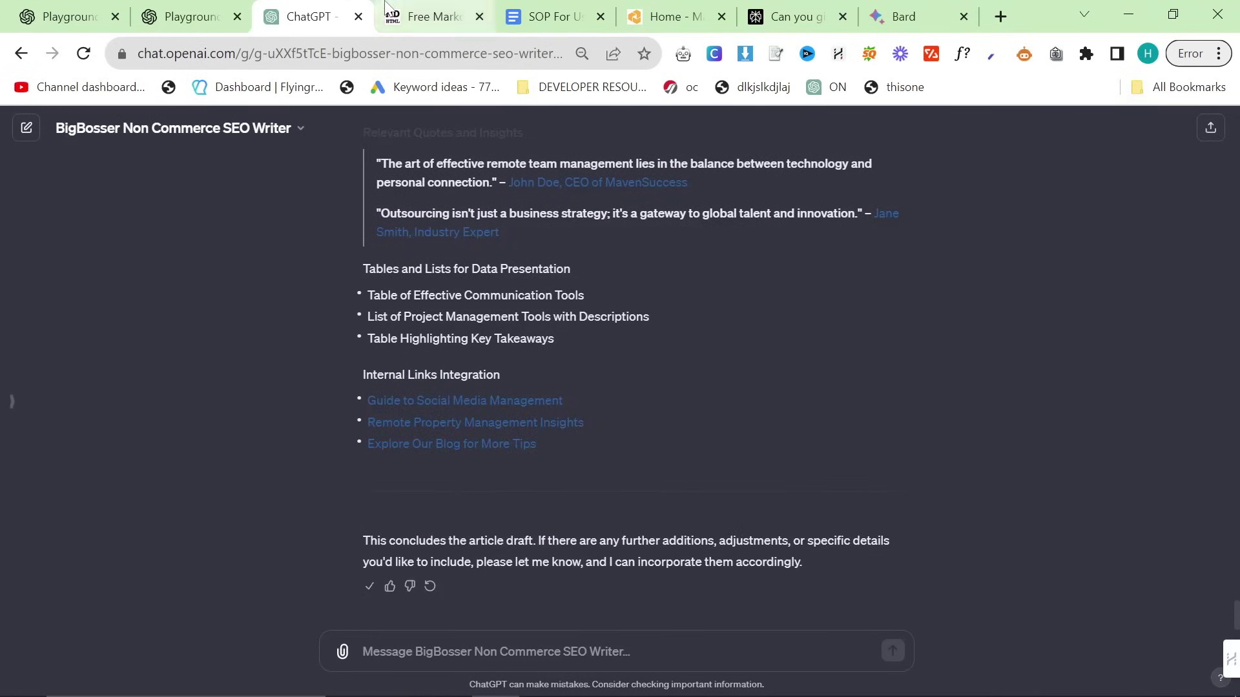
pyautogui.click(426, 16)
pyautogui.moveTo(480, 596); pyautogui.dragTo(228, 549)
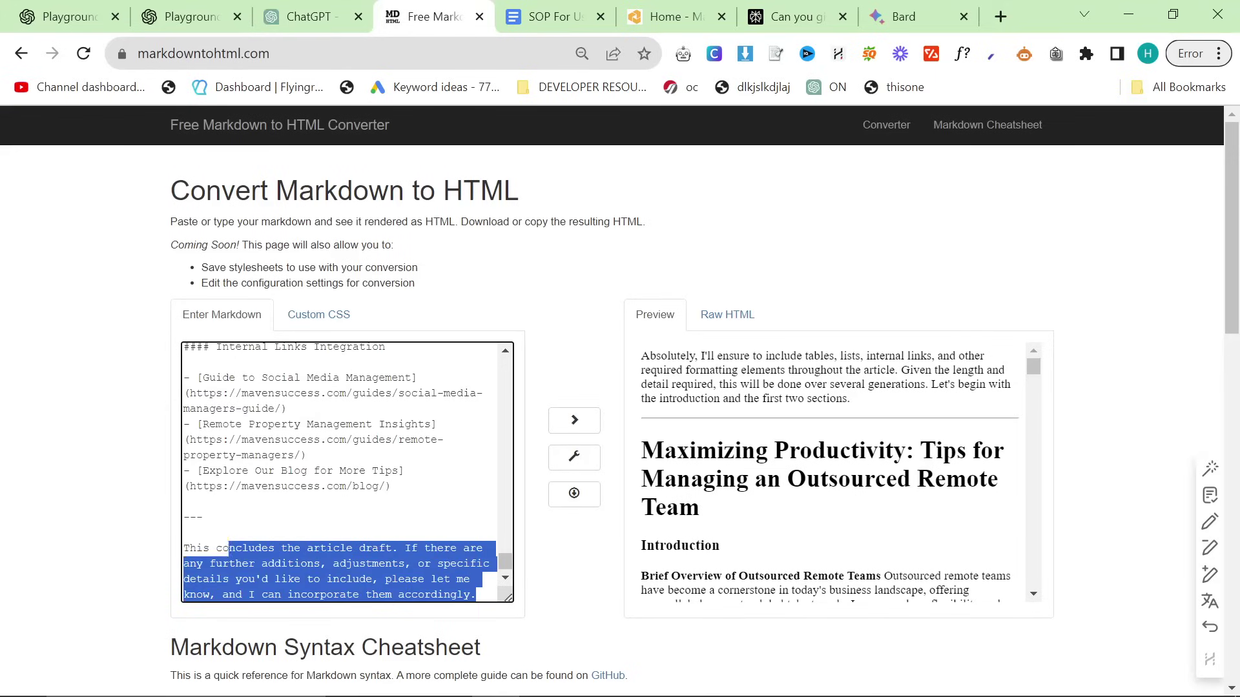
pyautogui.press('BackSpace')
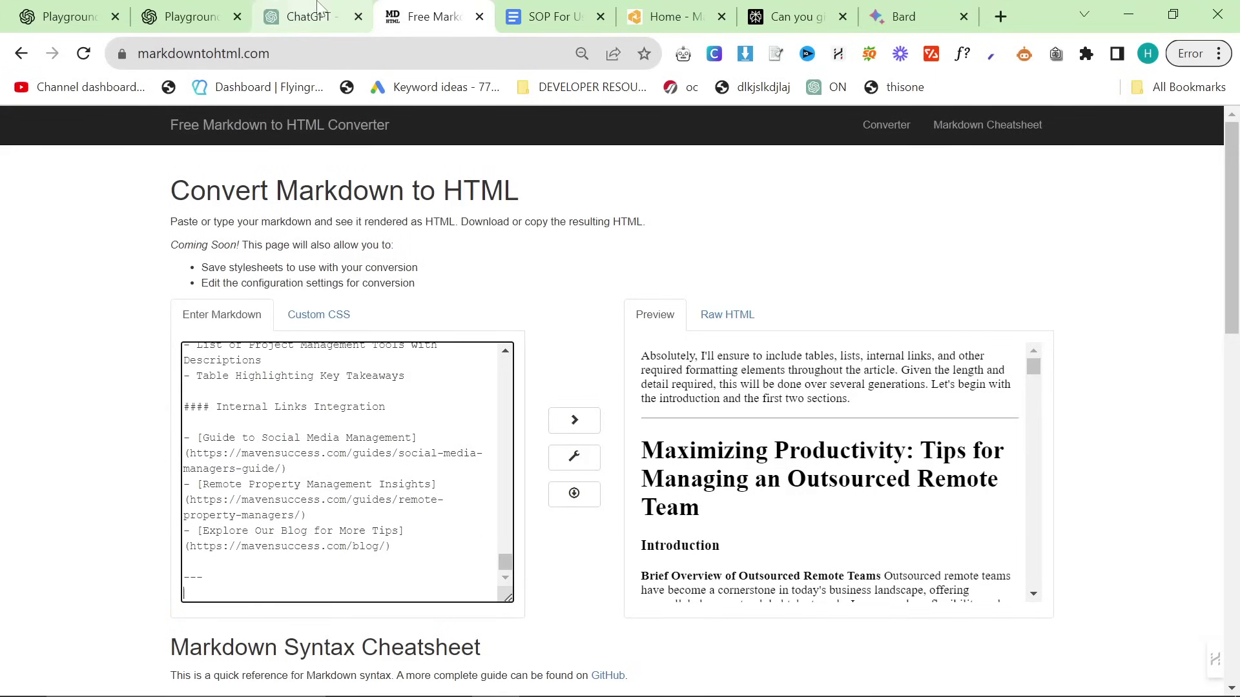
# Examine the rendered article preview, focusing on the two quotes under Relevant Quotes and Insights.
pyautogui.scroll(-10, 726, 484)
pyautogui.scroll(-15, 726, 484)
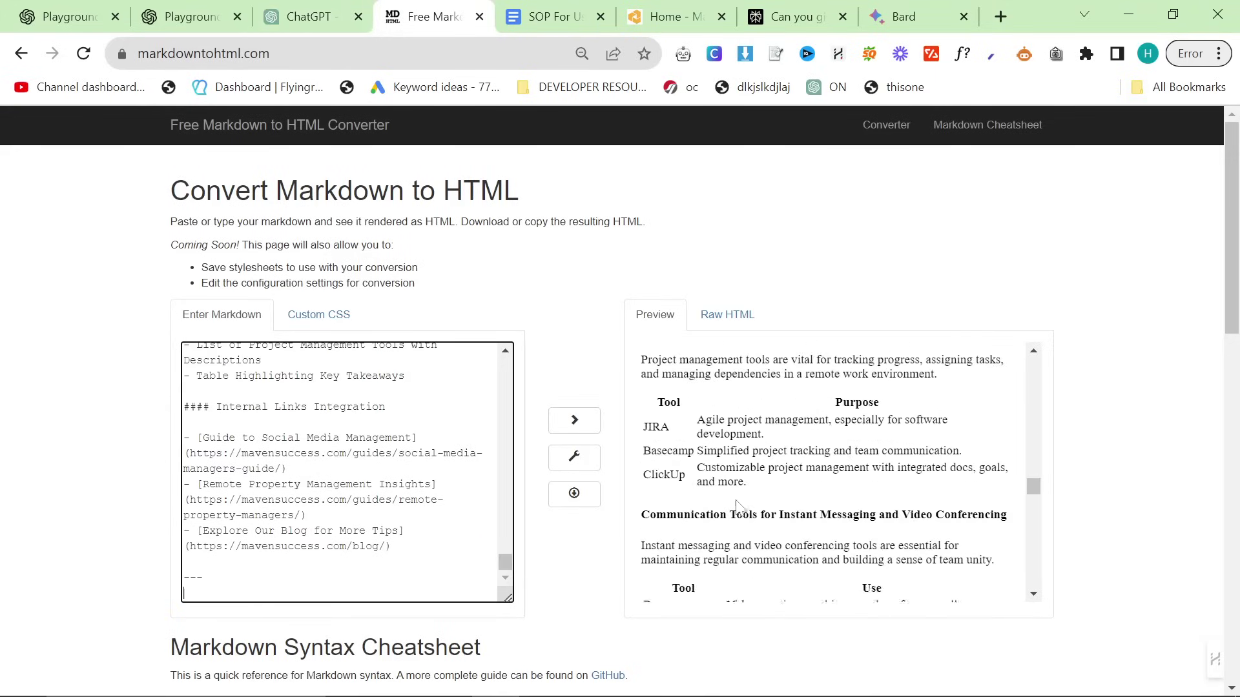
pyautogui.scroll(2, 833, 471)
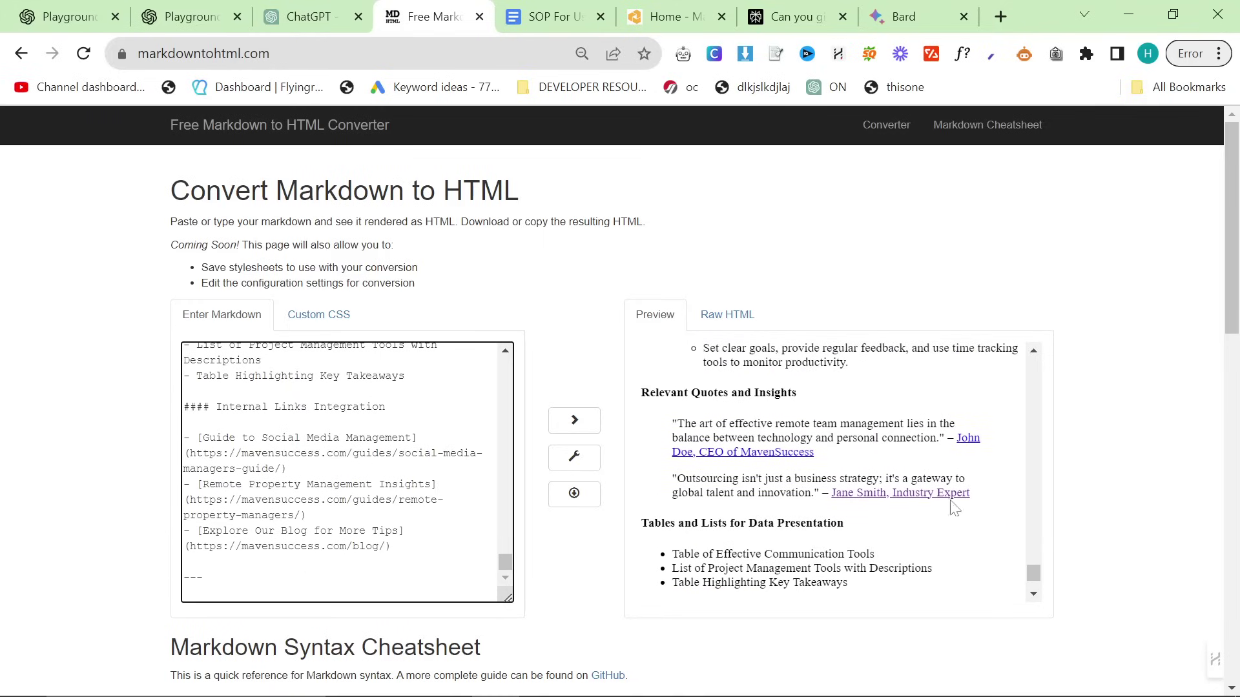
pyautogui.moveTo(969, 493); pyautogui.dragTo(673, 424)
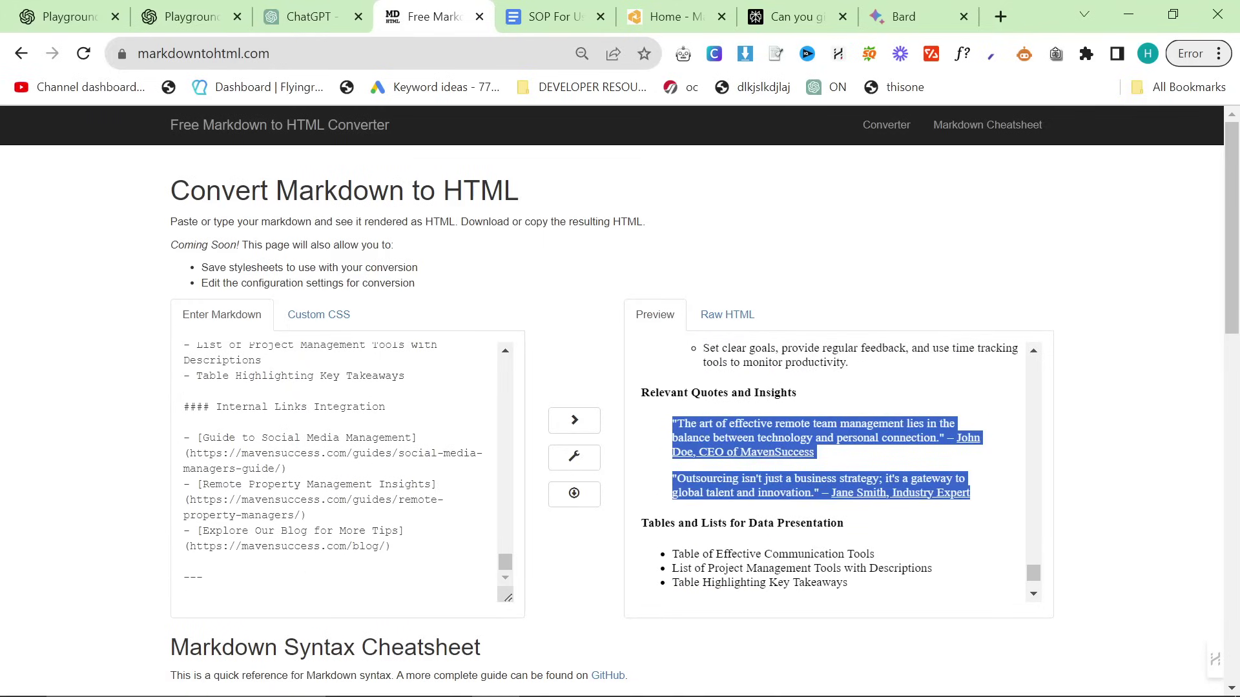
pyautogui.moveTo(848, 462); pyautogui.dragTo(665, 433)
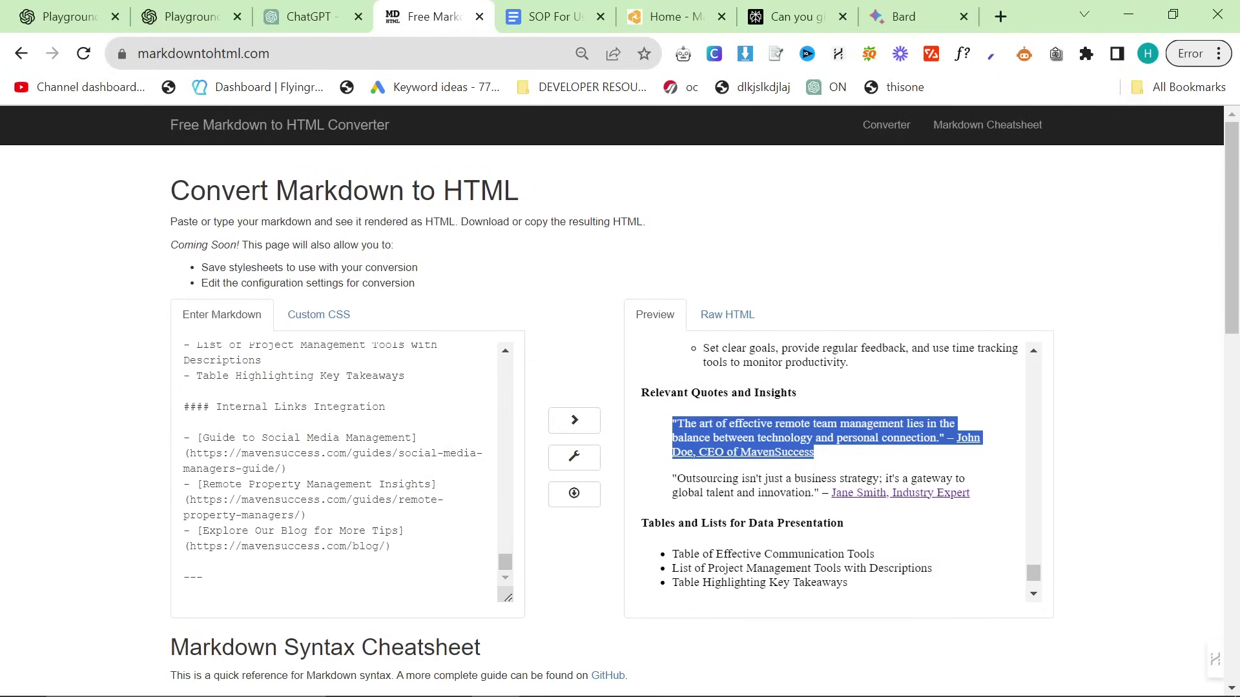
pyautogui.moveTo(831, 459); pyautogui.dragTo(698, 424)
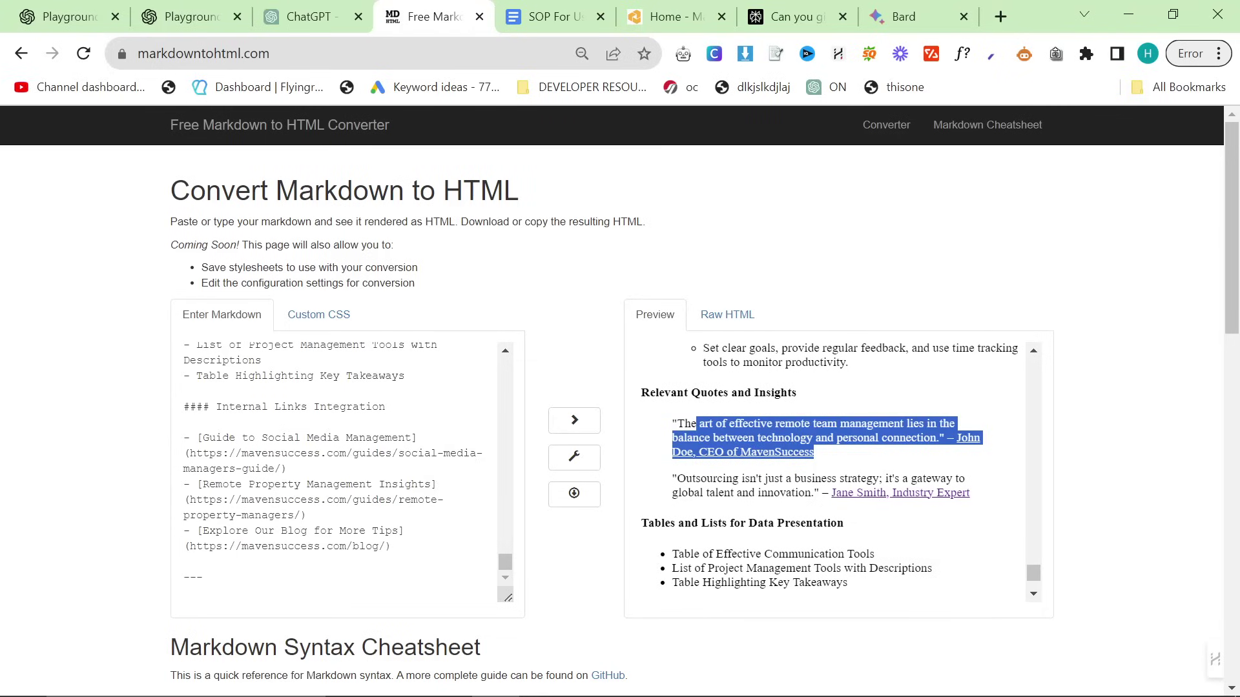
# Follow the first quote's attribution link to inspect the mavensuccess.com team page, and close that page.
pyautogui.click(744, 464)
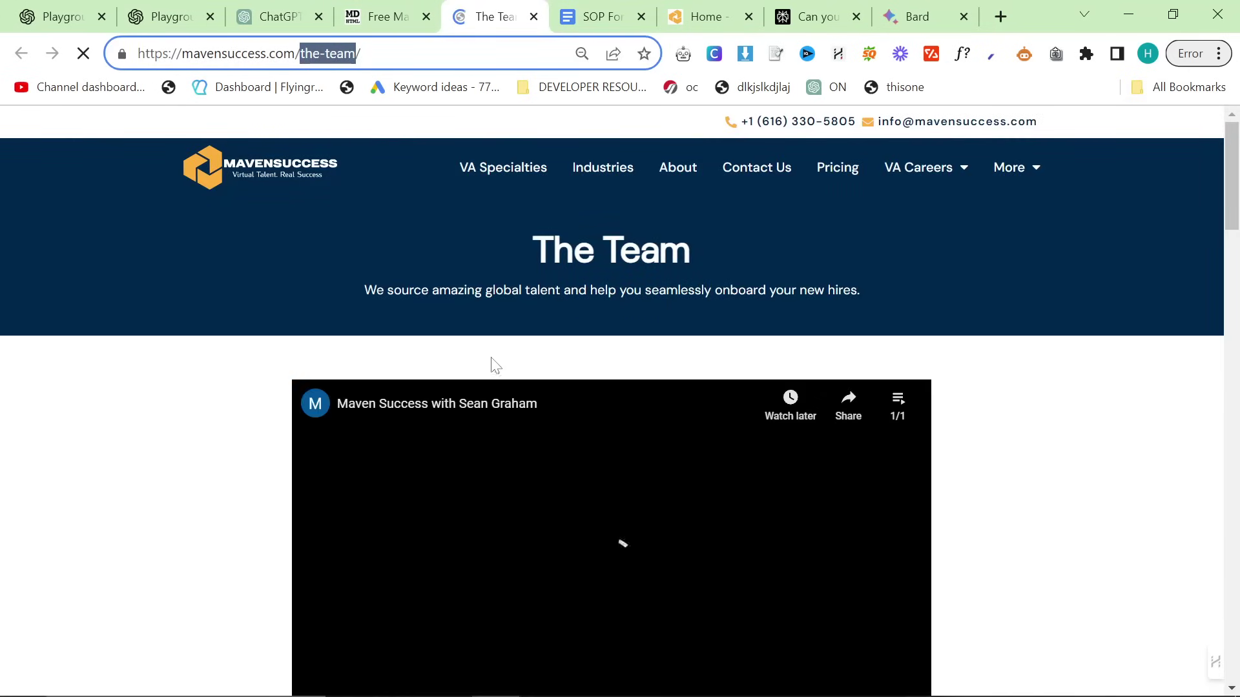
pyautogui.scroll(-4, 455, 367)
pyautogui.scroll(4, 455, 367)
pyautogui.click(392, 21)
pyautogui.click(510, 24)
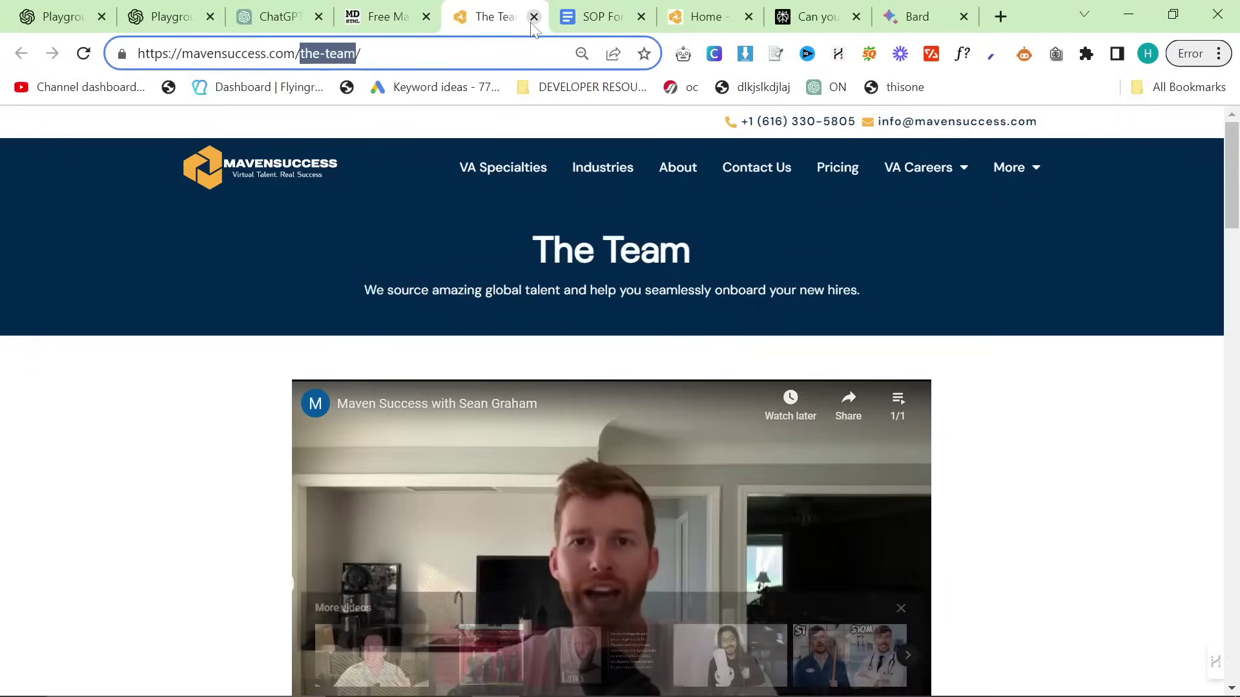
pyautogui.click(534, 19)
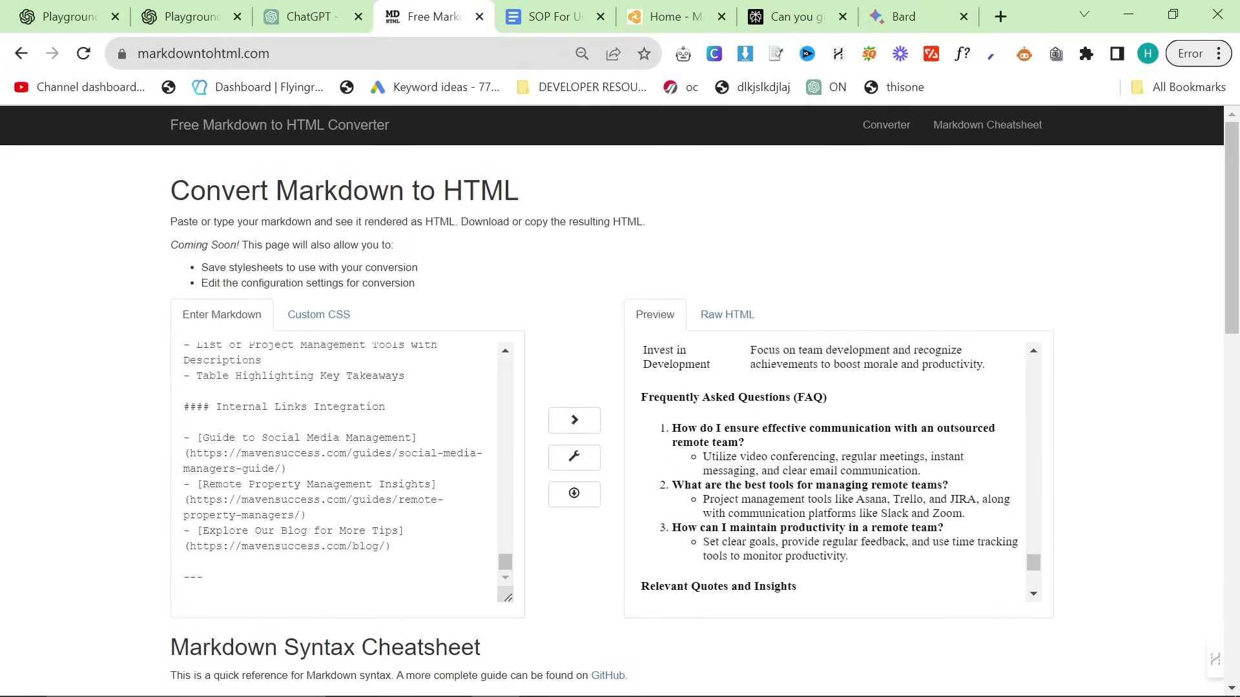
# Review the FAQ, Additional Elements and Conclusion in the preview for leftover chat remarks.
pyautogui.moveTo(648, 395); pyautogui.dragTo(784, 523)
pyautogui.click(784, 524)
pyautogui.scroll(5, 784, 523)
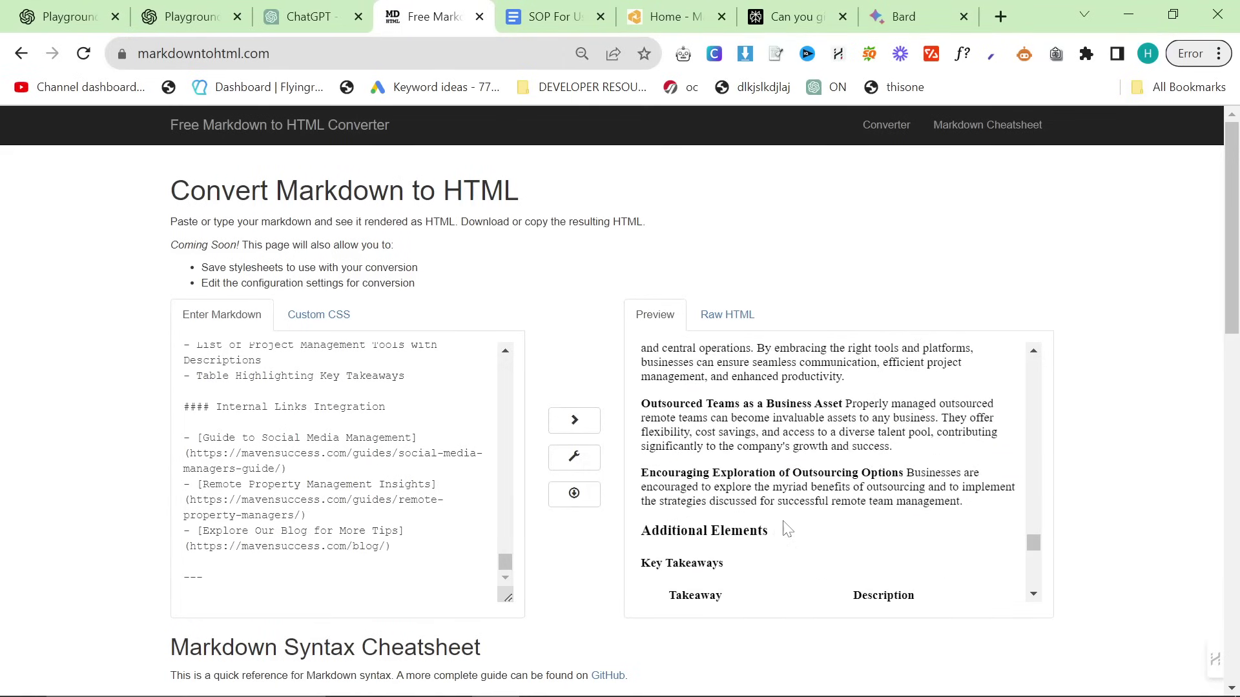
pyautogui.scroll(5, 769, 526)
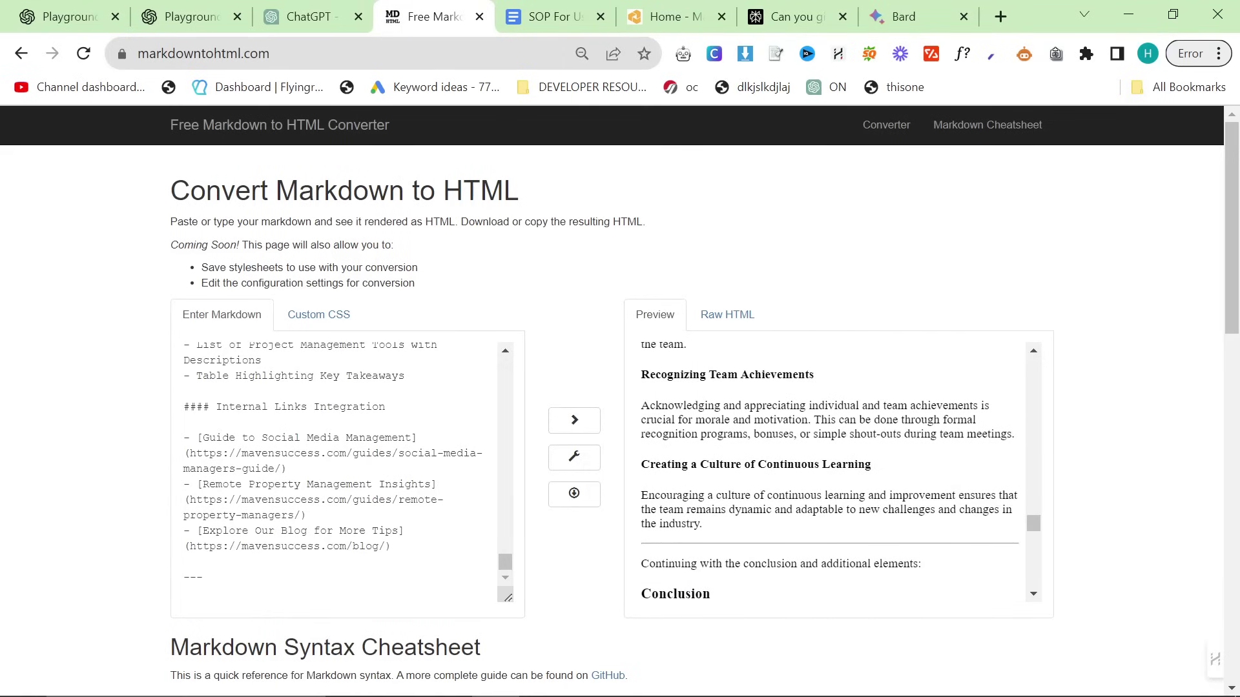
pyautogui.scroll(-1, 768, 526)
pyautogui.scroll(15, 339, 465)
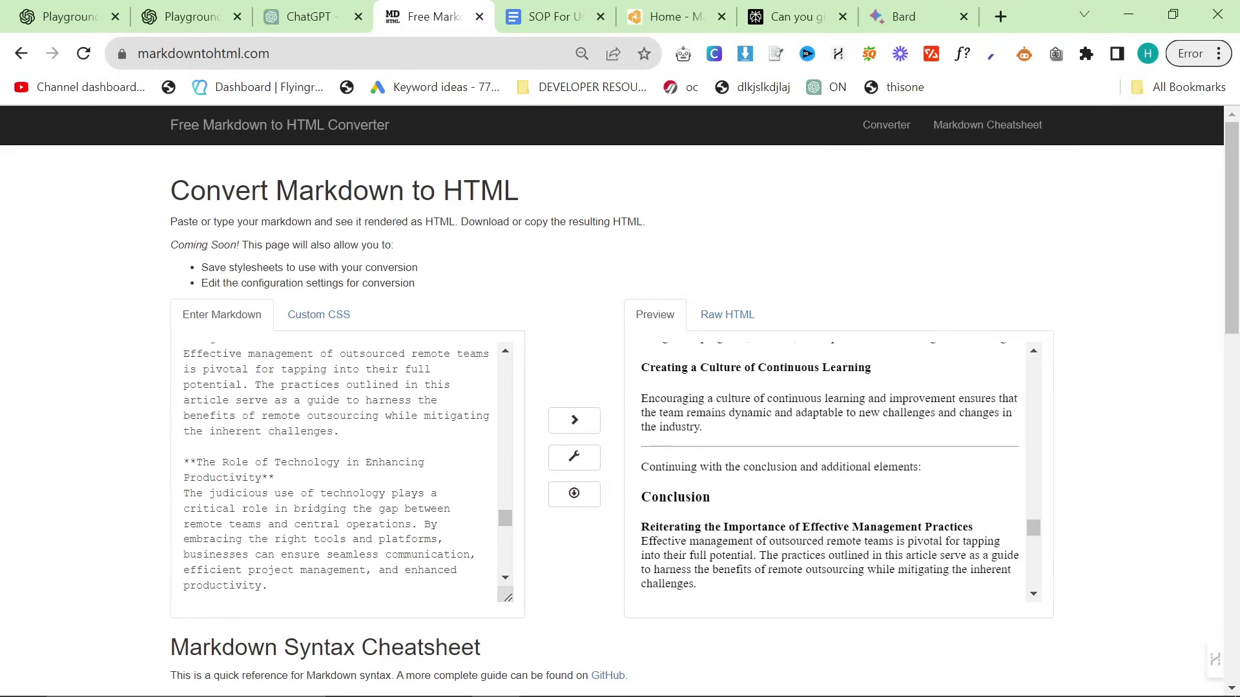
# Search the page for "continu" and delete the line "Continuing with the conclusion and additional elements:" from the markdown.
pyautogui.click(187, 478)
pyautogui.hotkey('ctrl', 'f')
pyautogui.write('continu')
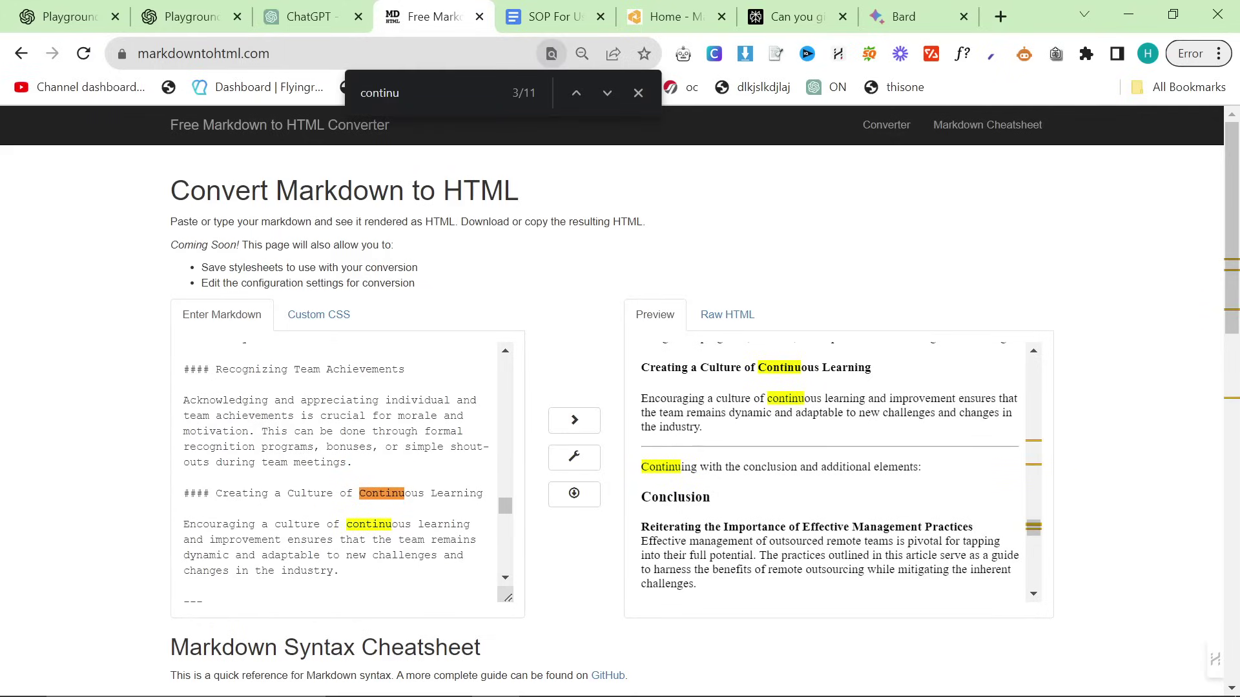
pyautogui.press('Return')
pyautogui.press('Return')
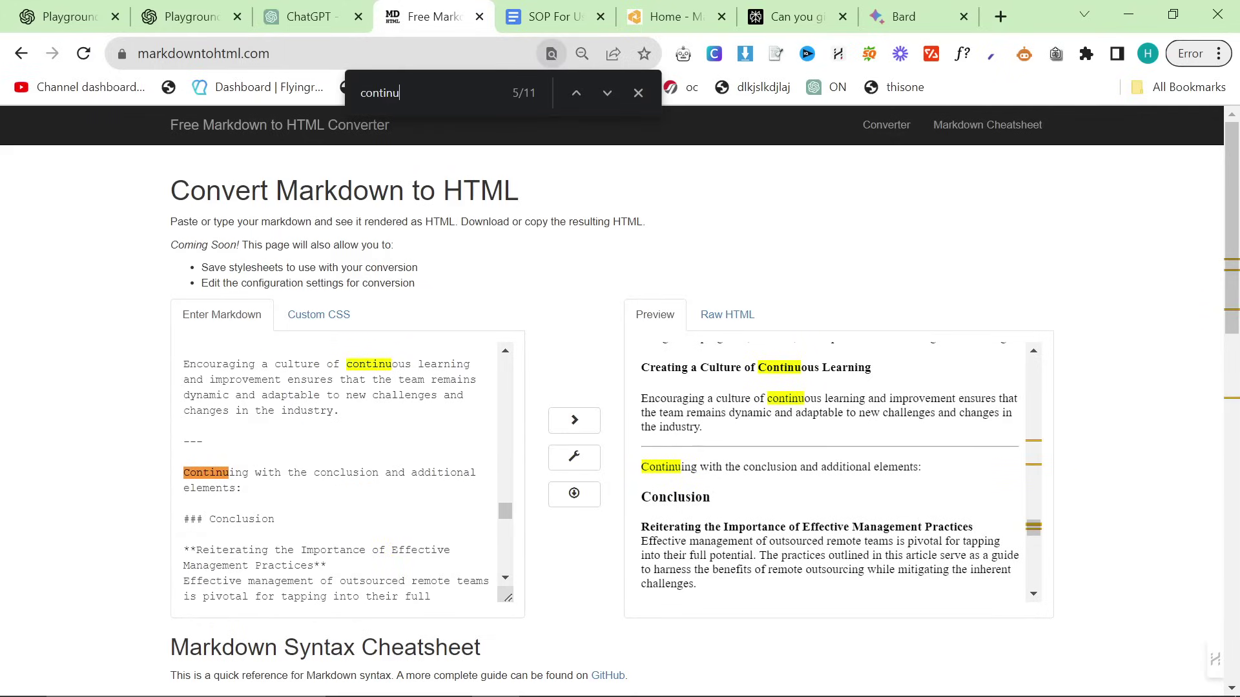
pyautogui.moveTo(243, 488); pyautogui.dragTo(161, 476)
pyautogui.press('BackSpace')
pyautogui.press('BackSpace')
pyautogui.press('BackSpace')
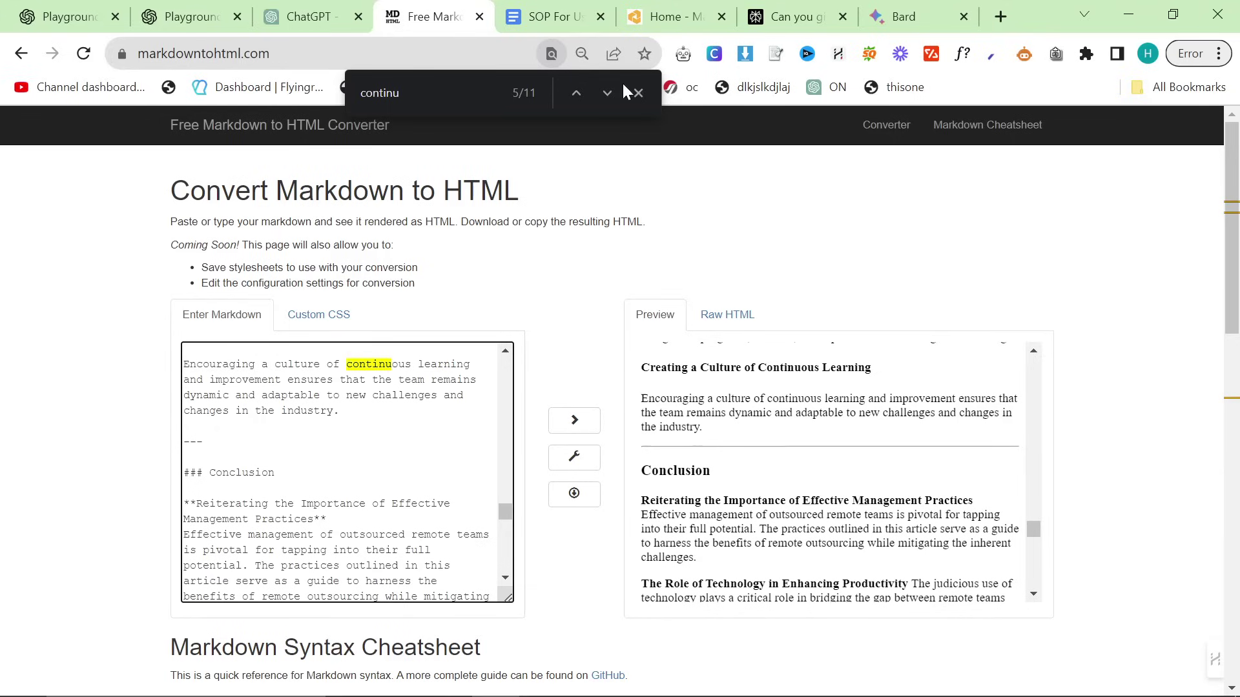
# Find and delete the line "Continuing with the next sections:" above Section 3 and check the remaining matches.
pyautogui.click(577, 94)
pyautogui.click(577, 94)
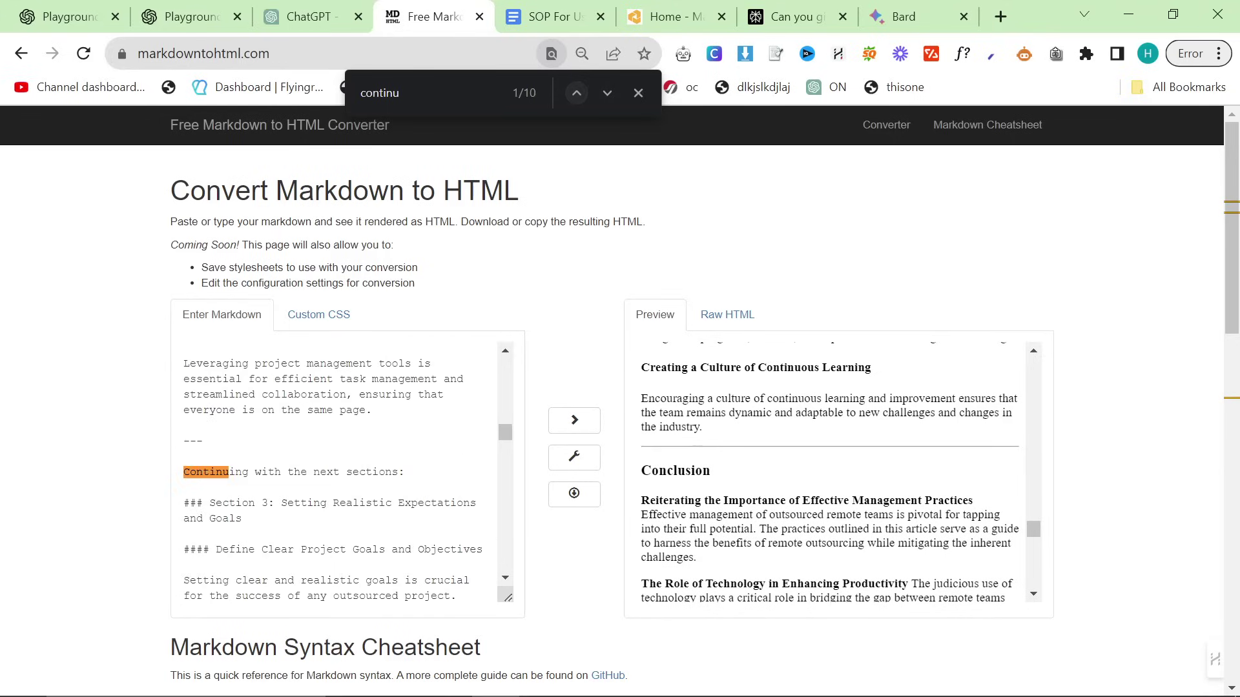
pyautogui.click(191, 458)
pyautogui.moveTo(405, 472); pyautogui.dragTo(172, 475)
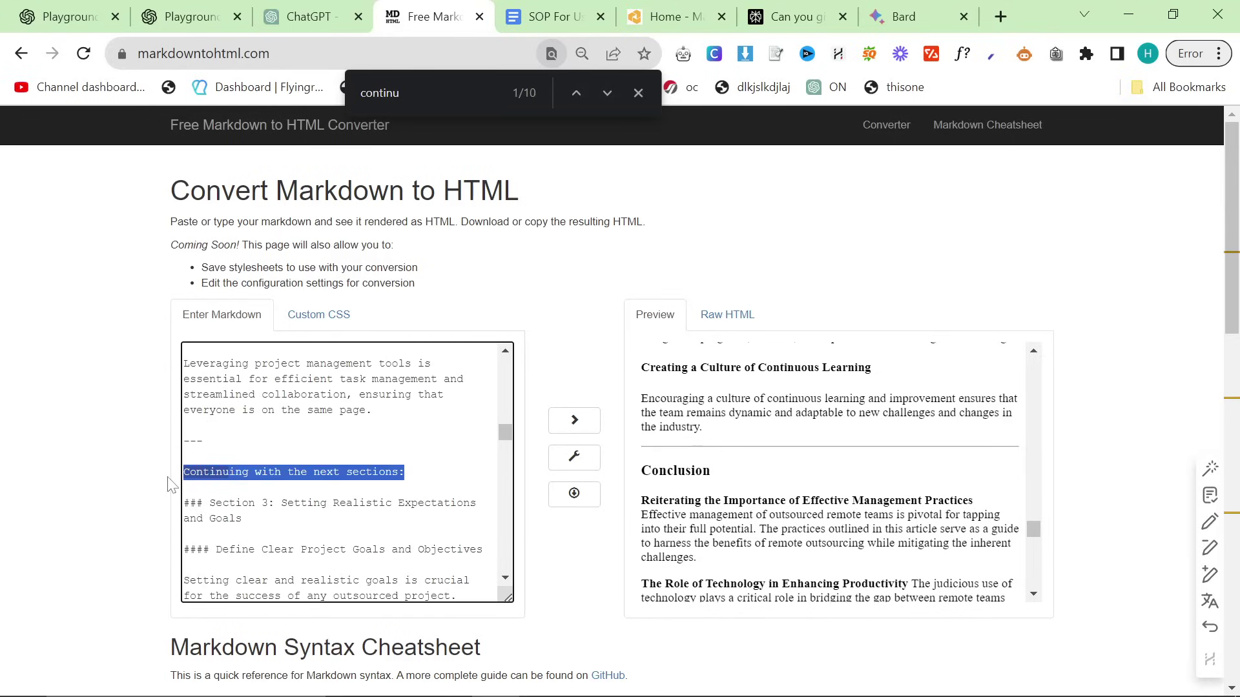
pyautogui.press('BackSpace')
pyautogui.press('BackSpace')
pyautogui.click(578, 96)
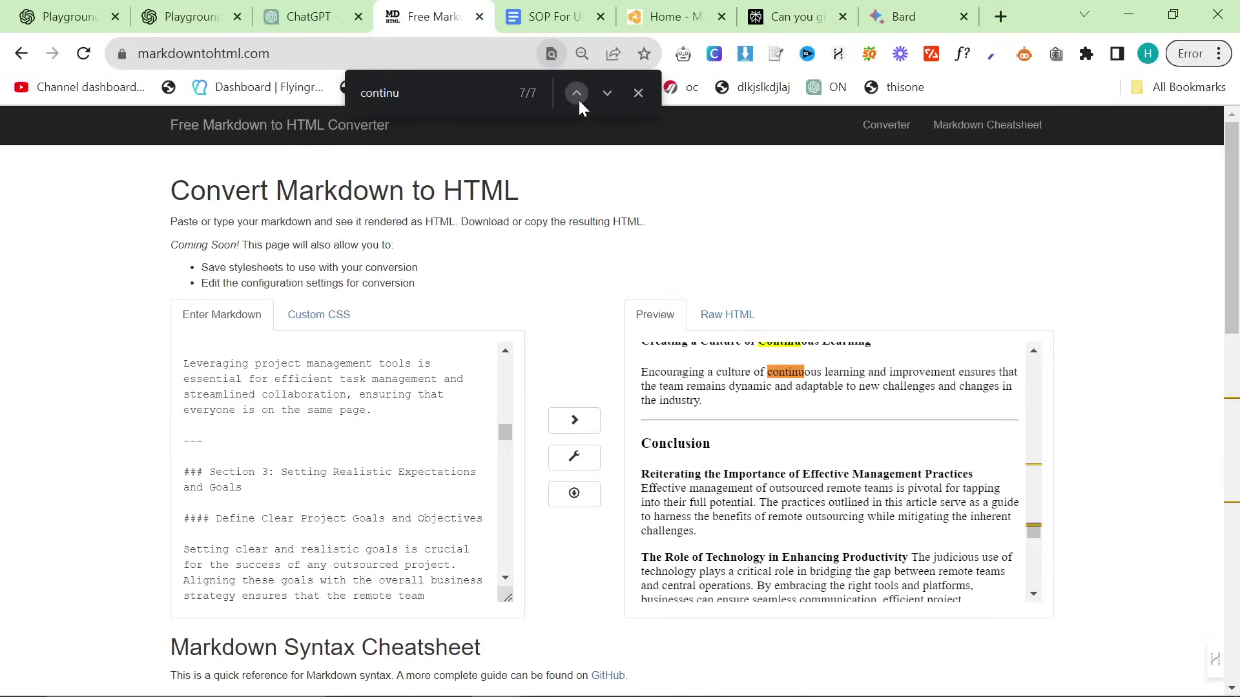
pyautogui.click(578, 97)
# Copy the rendered article into a new Google Docs document and check its word count.
pyautogui.hotkey('ctrl', 'a')
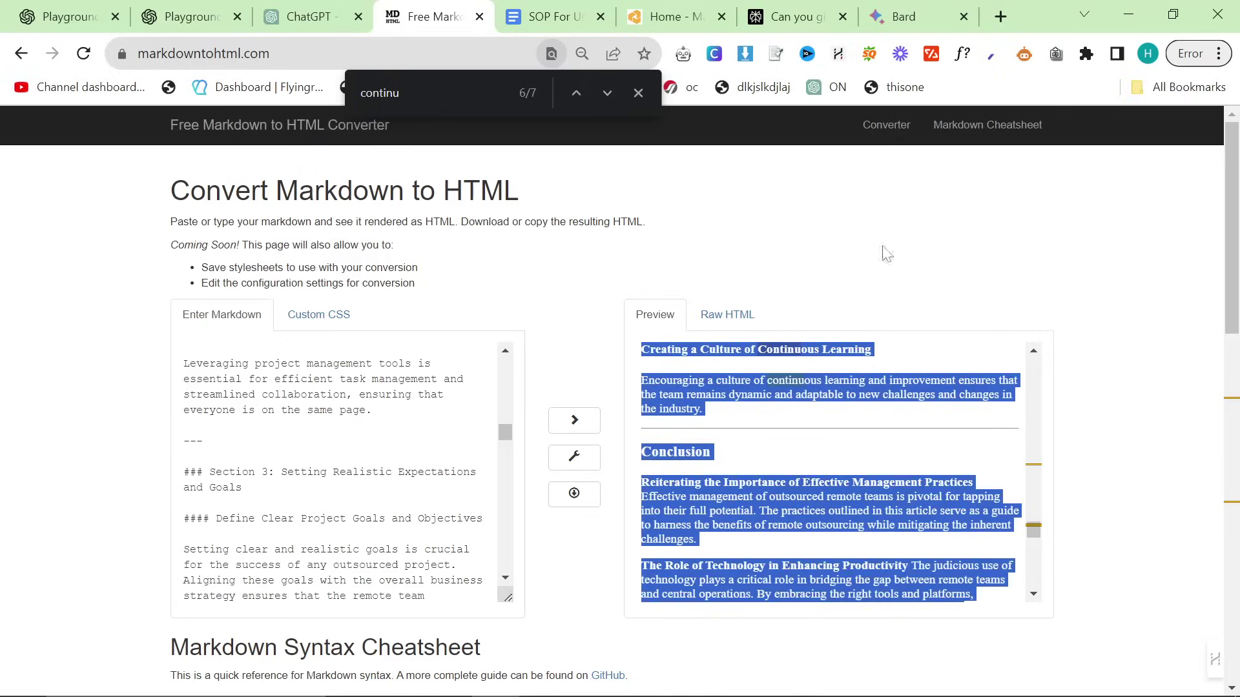
pyautogui.click(1001, 16)
pyautogui.write('docs.new')
pyautogui.press('Return')
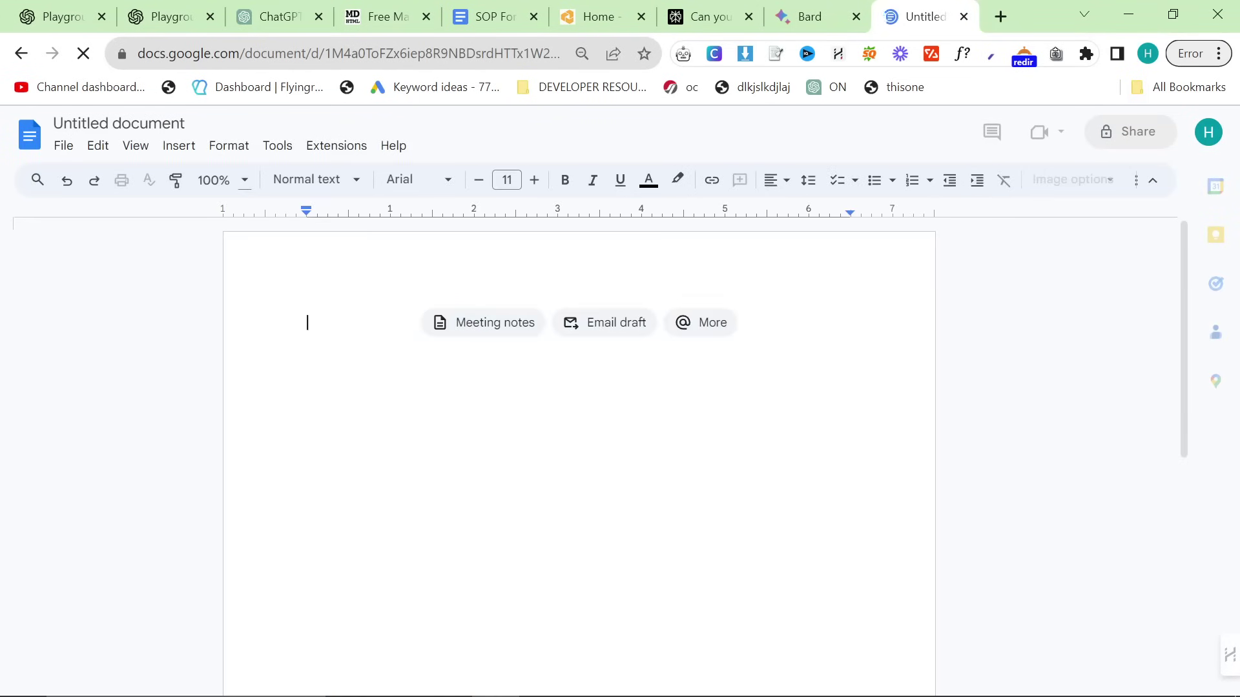
pyautogui.hotkey('ctrl', 'v')
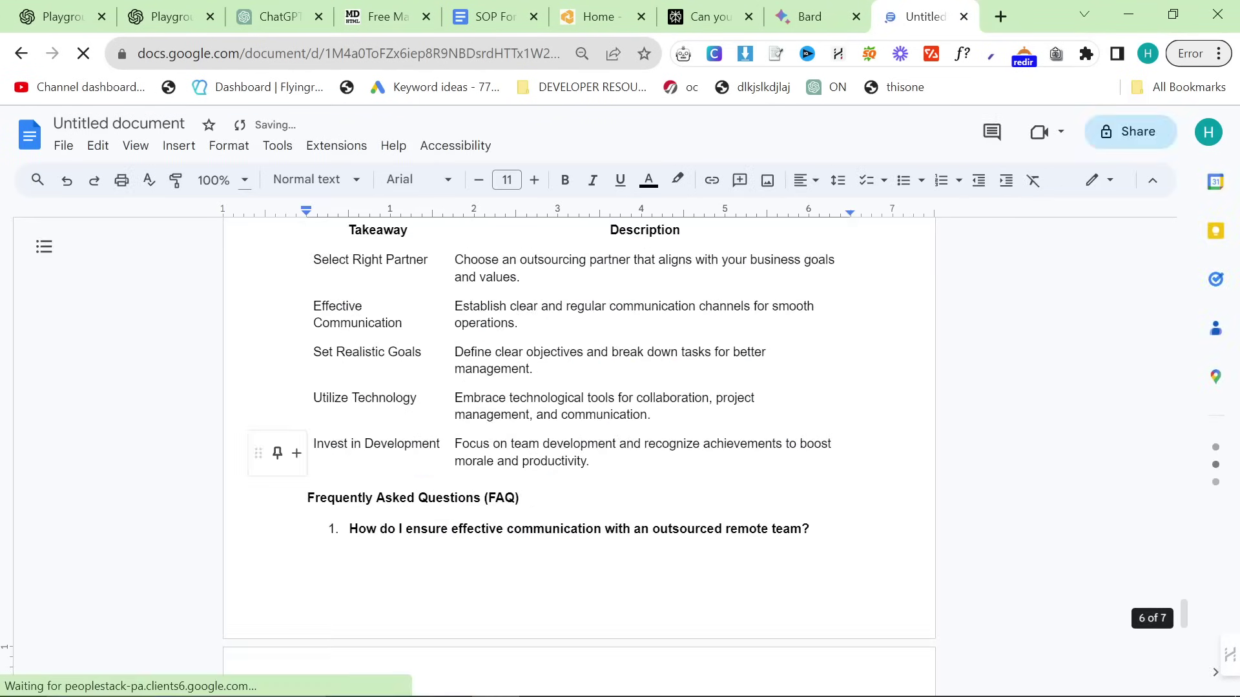
pyautogui.click(277, 145)
pyautogui.click(318, 203)
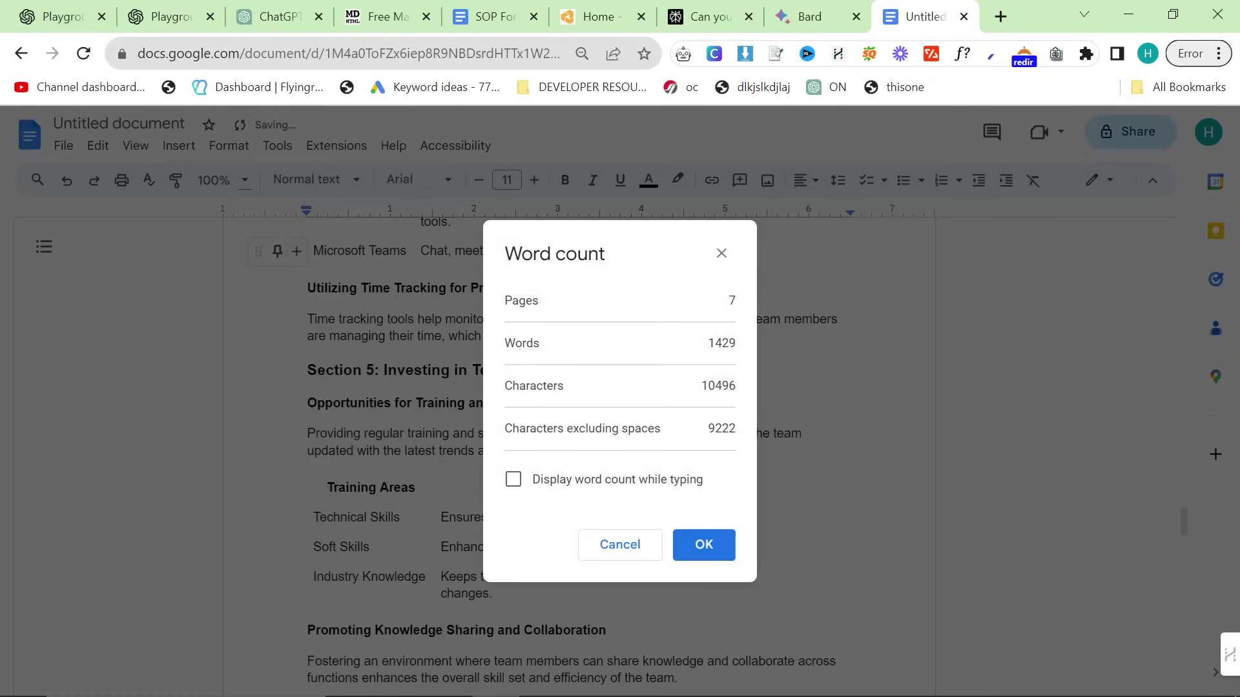
# Close the word count and delete the "Absolutely, I'll ensure to include tables" paragraph and the spare blank line above the article title.
pyautogui.press('Escape')
pyautogui.scroll(-6, 581, 400)
pyautogui.scroll(8, 581, 400)
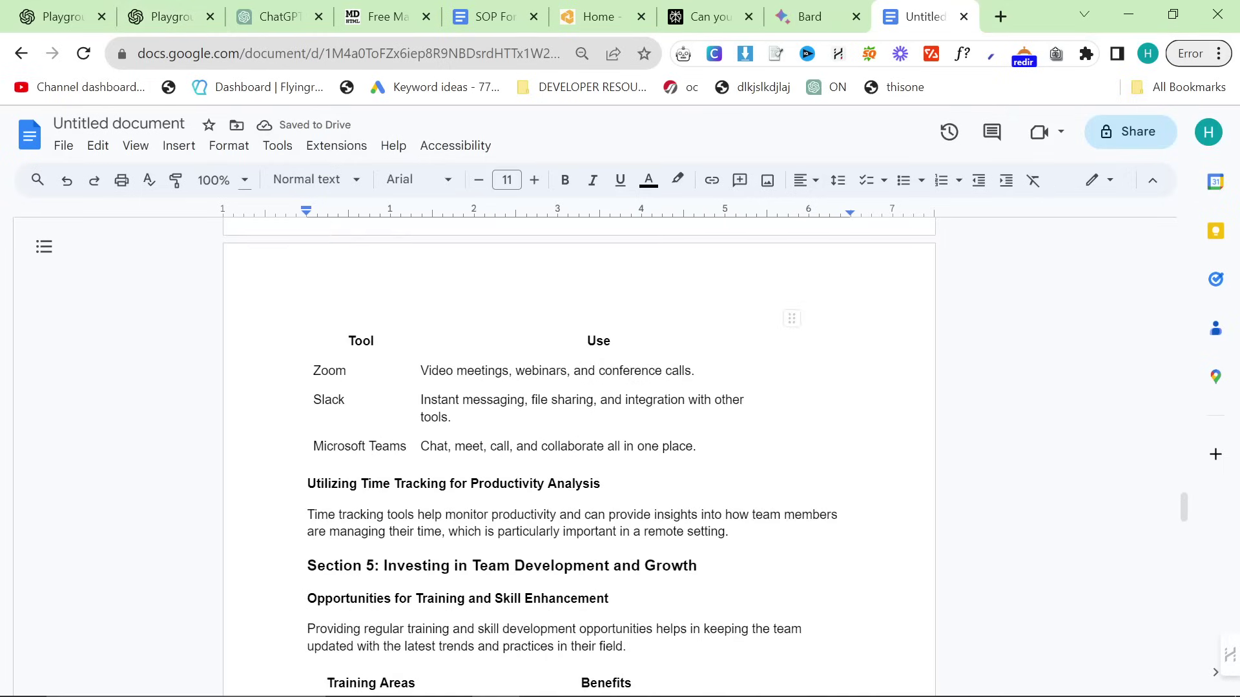
pyautogui.scroll(20, 579, 453)
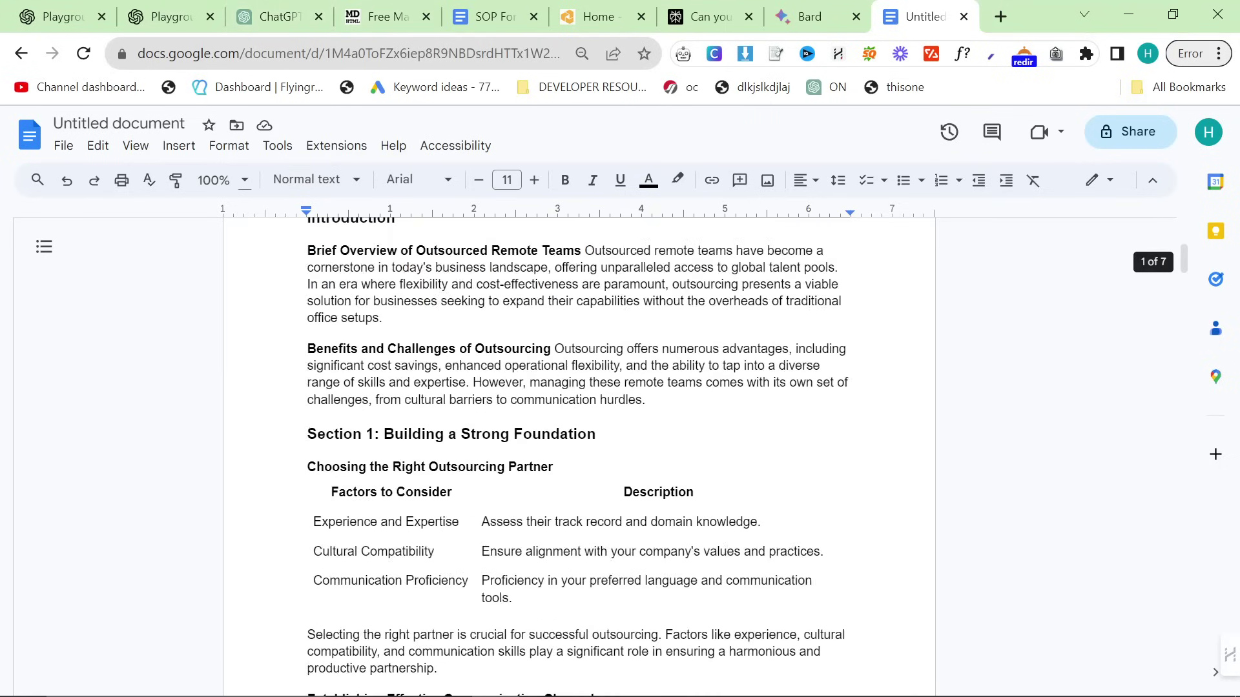
pyautogui.scroll(5, 579, 452)
pyautogui.moveTo(753, 372); pyautogui.dragTo(20, 194)
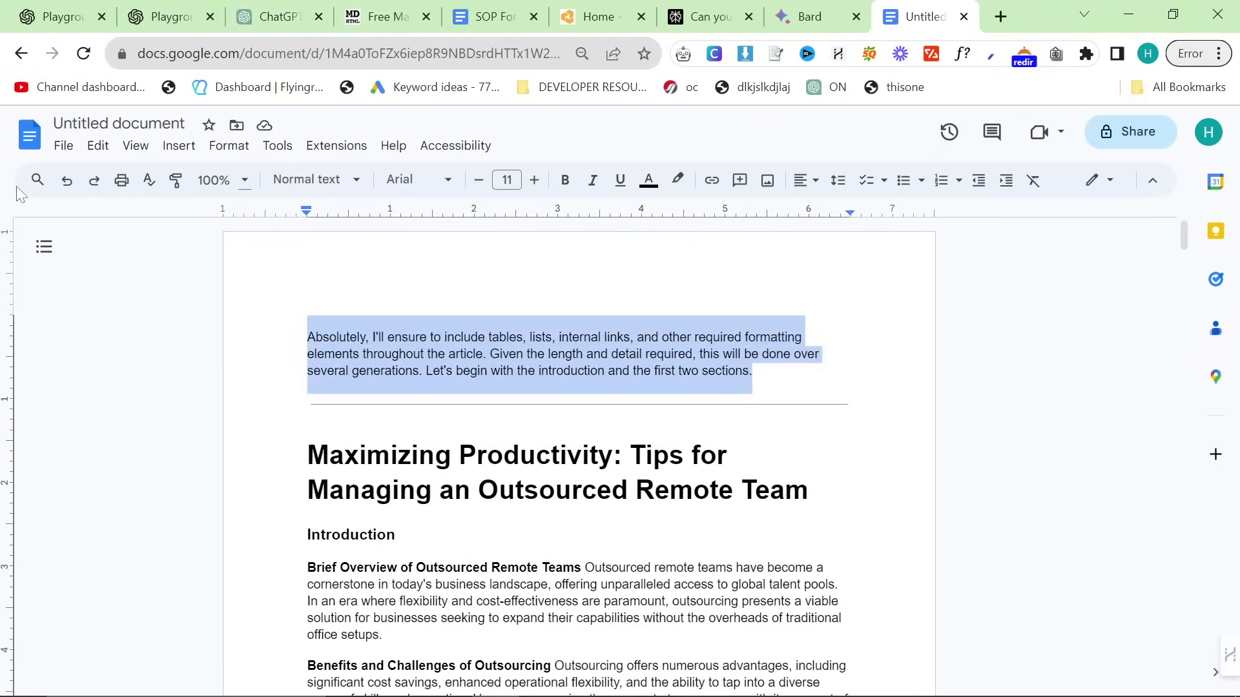
pyautogui.press('BackSpace')
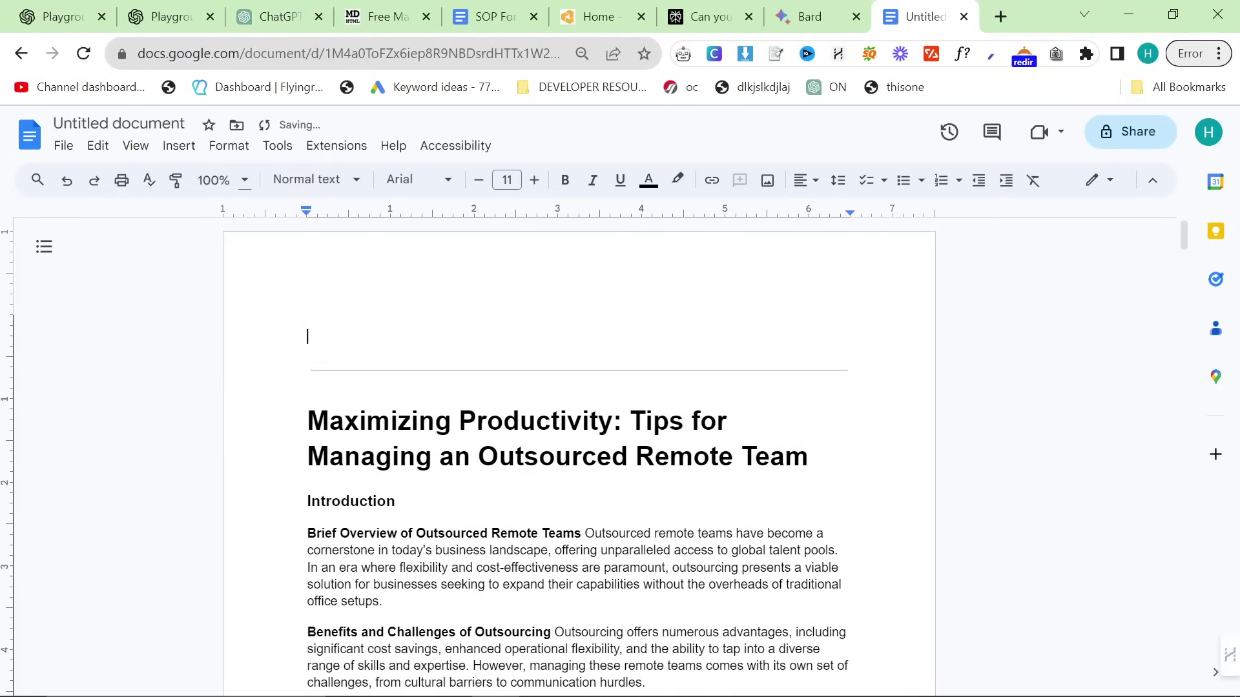
pyautogui.press('Delete')
pyautogui.scroll(-8, 578, 453)
pyautogui.scroll(7, 579, 452)
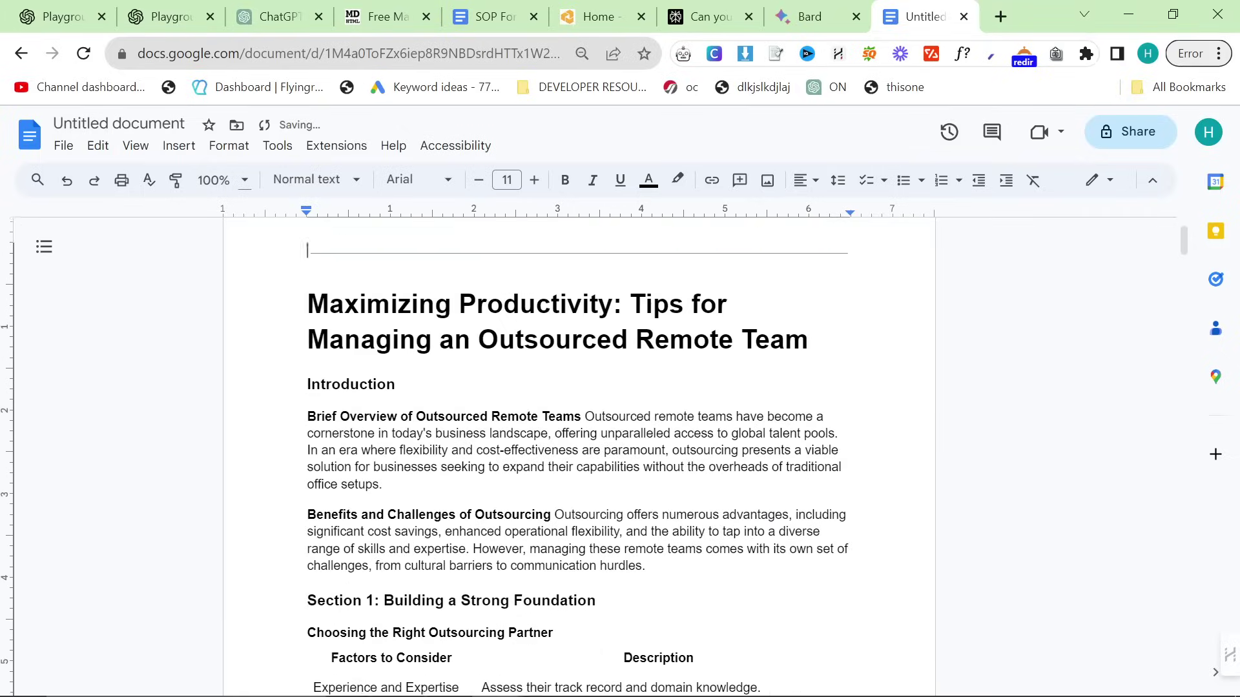
pyautogui.scroll(2, 579, 452)
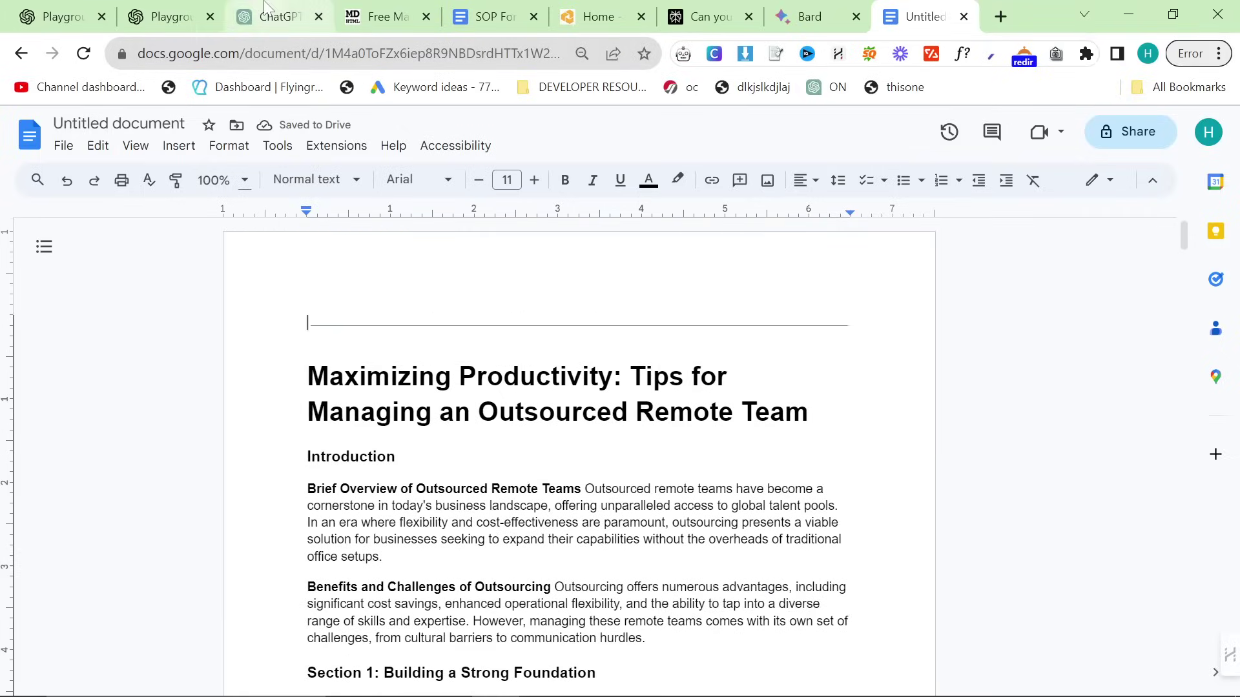
# Switch to the ChatGPT BigBosser writer and ask it to create a horizontal blog featured image for this blog.
pyautogui.click(278, 16)
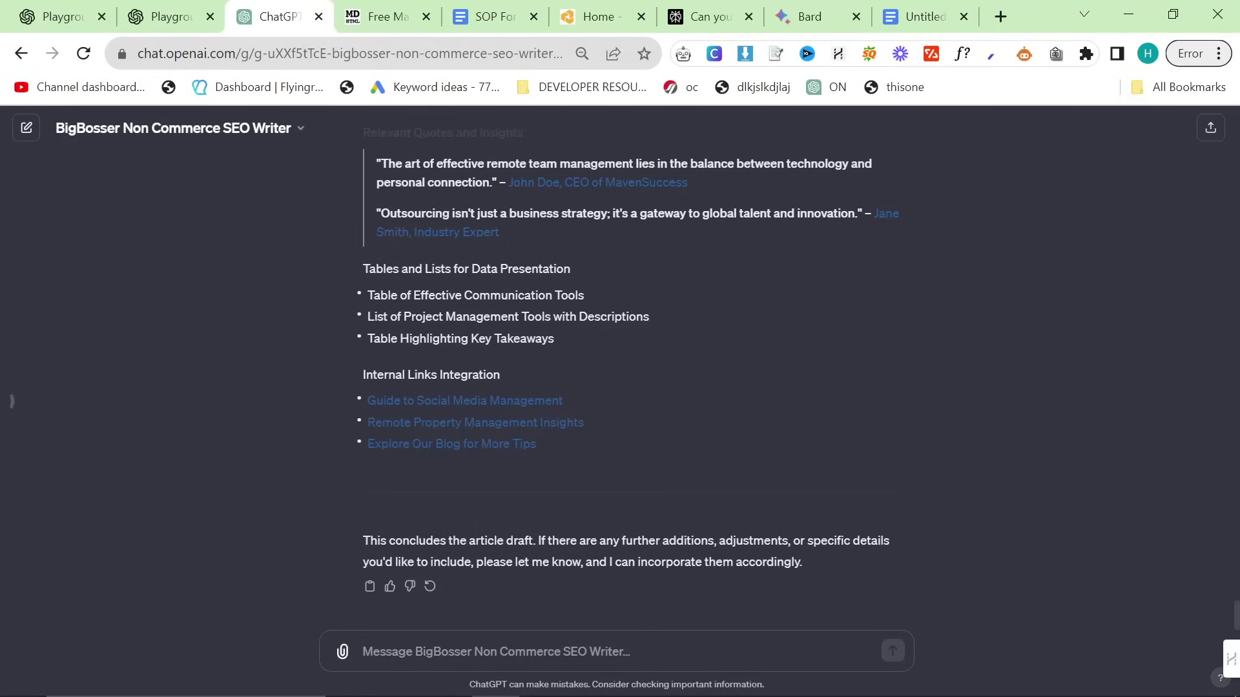
pyautogui.write('Can you create a horizontal blog featured image for this blog post')
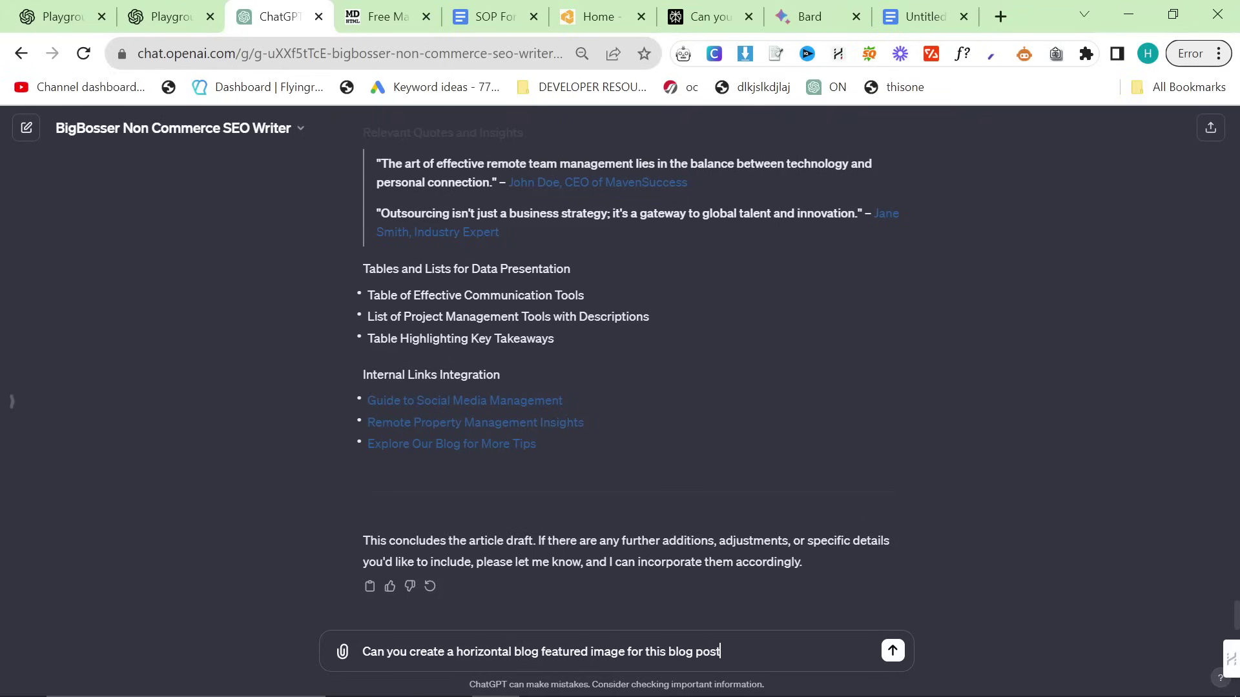
pyautogui.press('Return')
# In the Playground assistant thread, copy the whole article from "A Comprehensive Guide to Maximizing Productivity" through the closing paragraph.
pyautogui.hotkey('ctrl', 'shift', 'Tab')
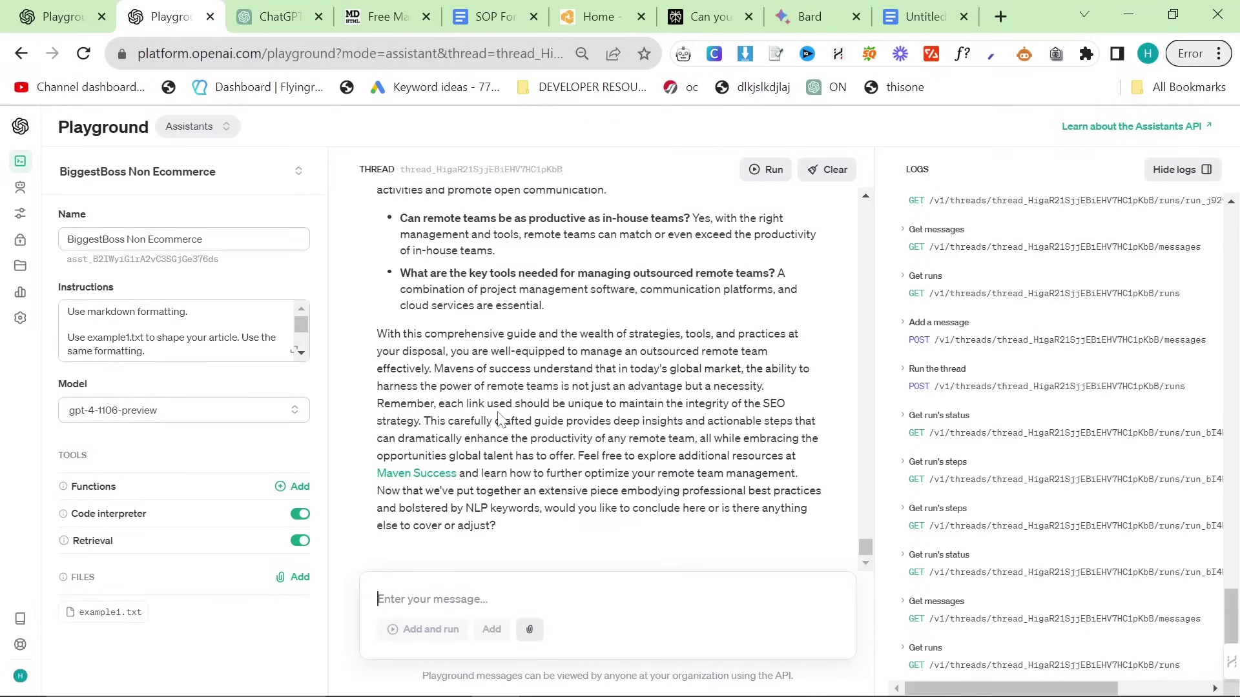
pyautogui.scroll(20, 607, 379)
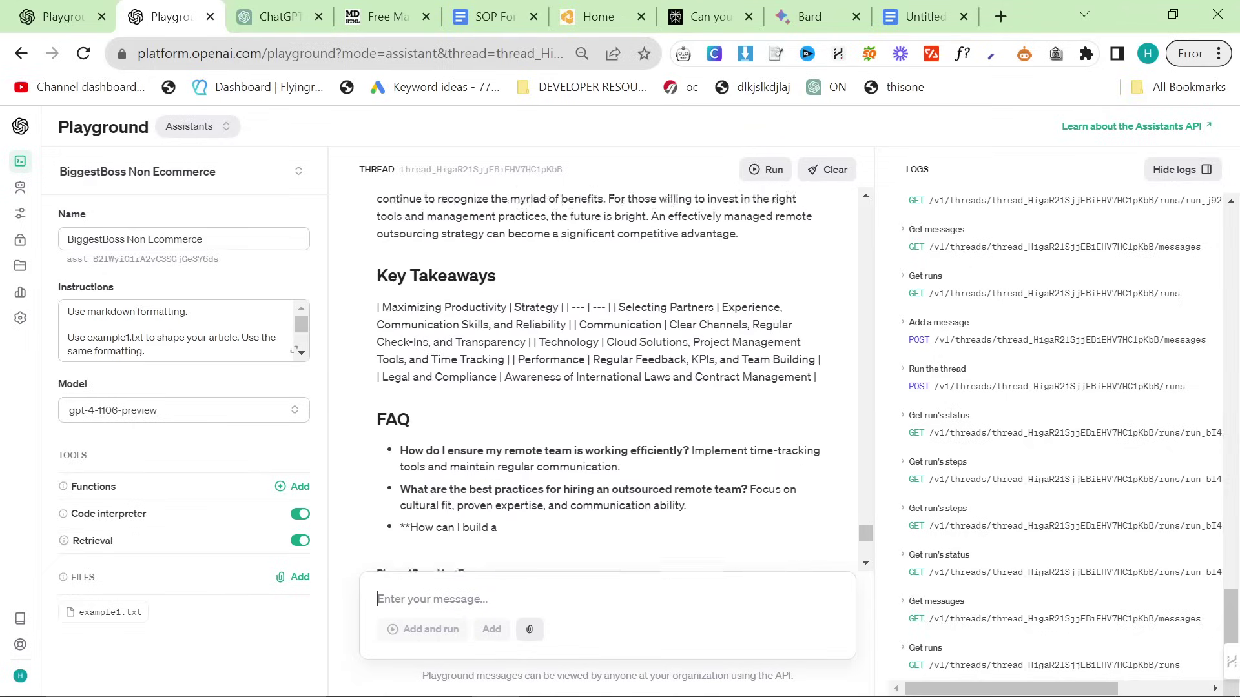
pyautogui.scroll(12, 541, 486)
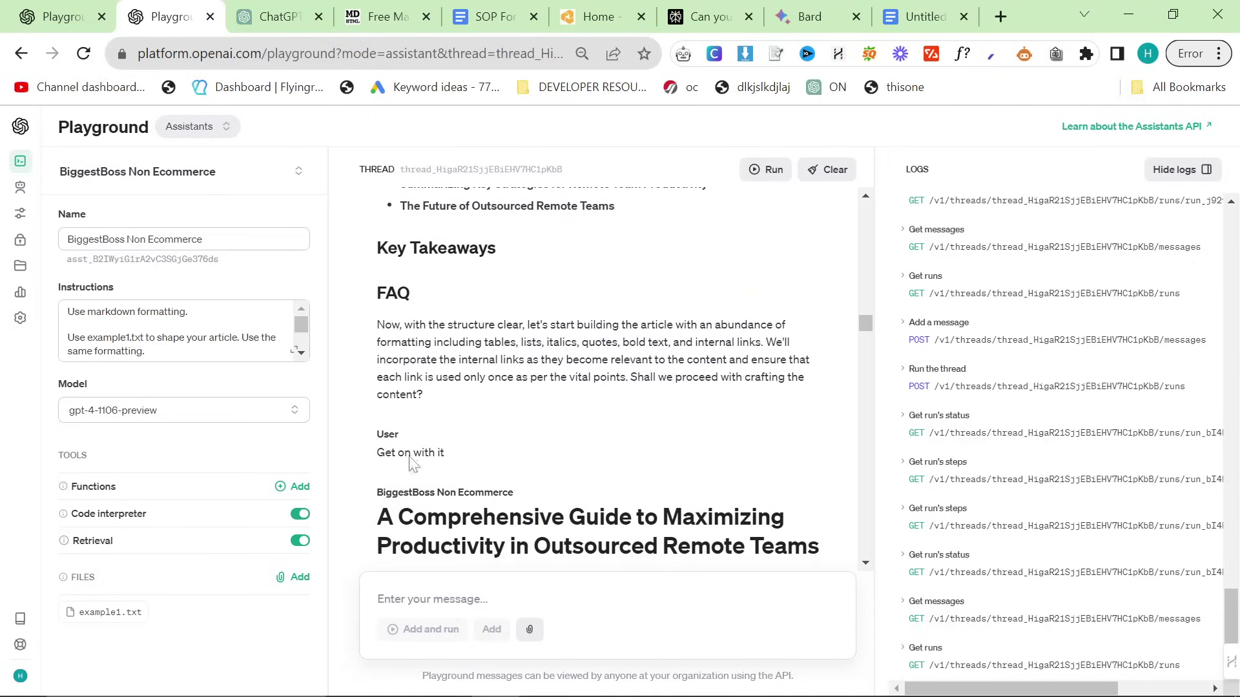
pyautogui.moveTo(377, 420); pyautogui.dragTo(607, 479)
pyautogui.scroll(-6, 607, 479)
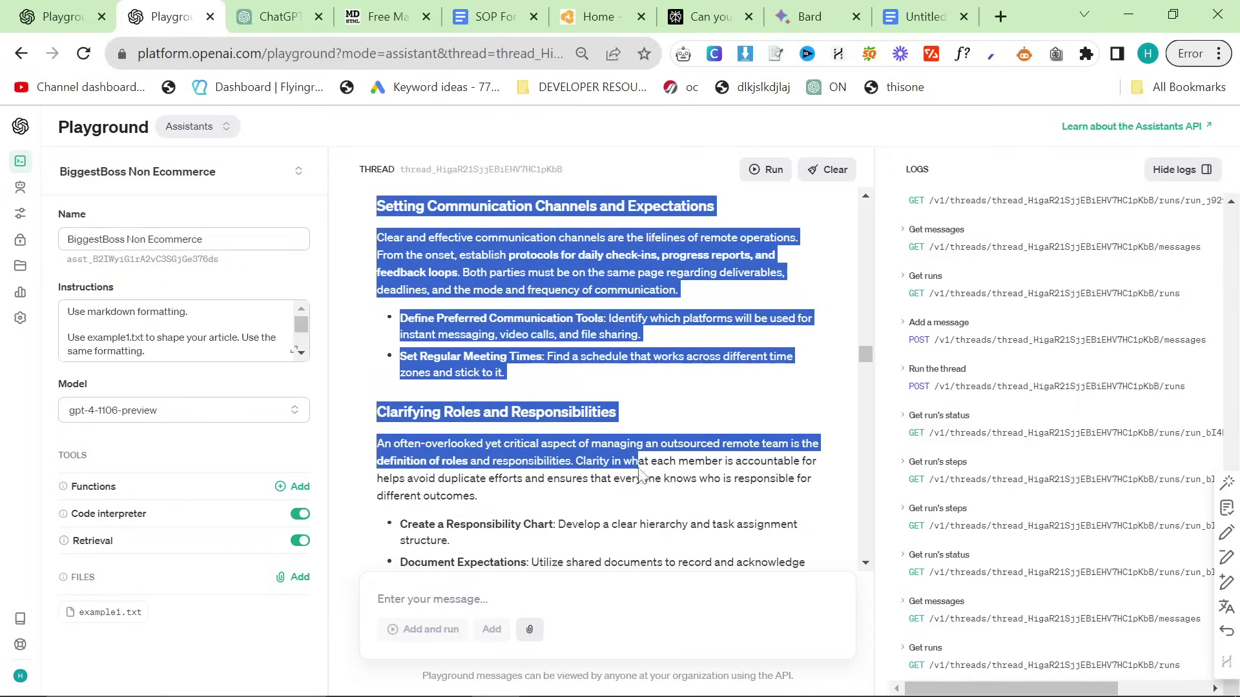
pyautogui.click(652, 425)
pyautogui.scroll(-6, 652, 426)
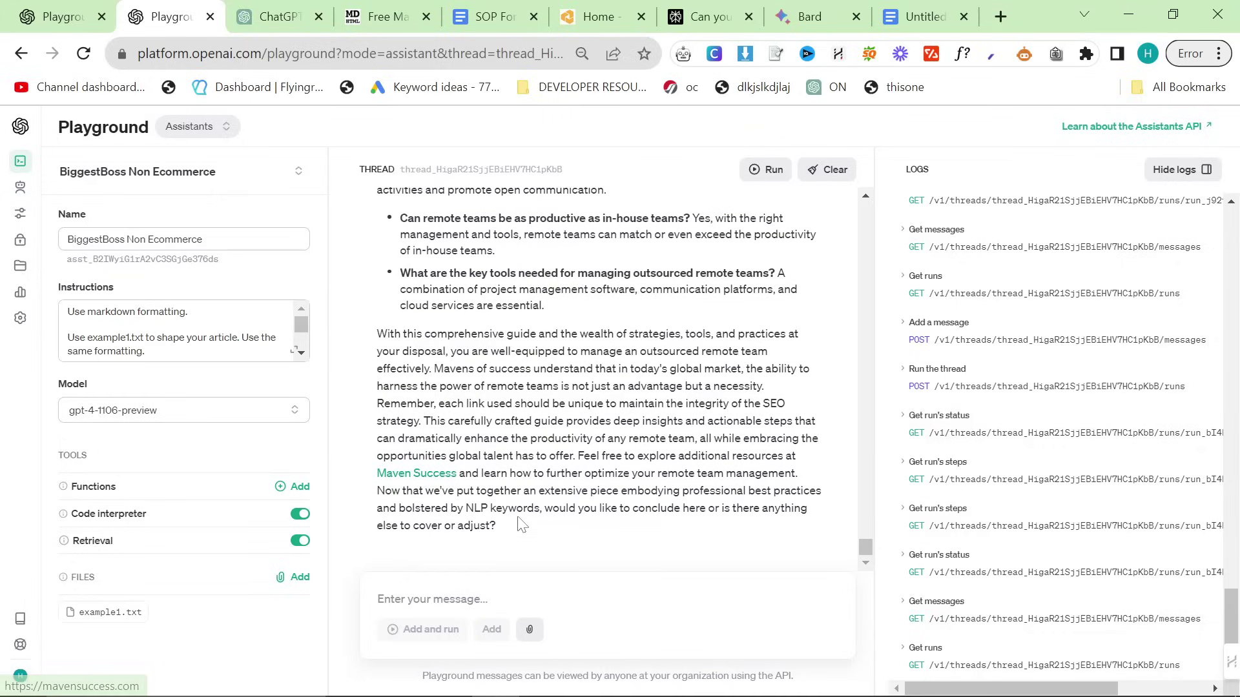
pyautogui.moveTo(518, 524); pyautogui.dragTo(377, 328)
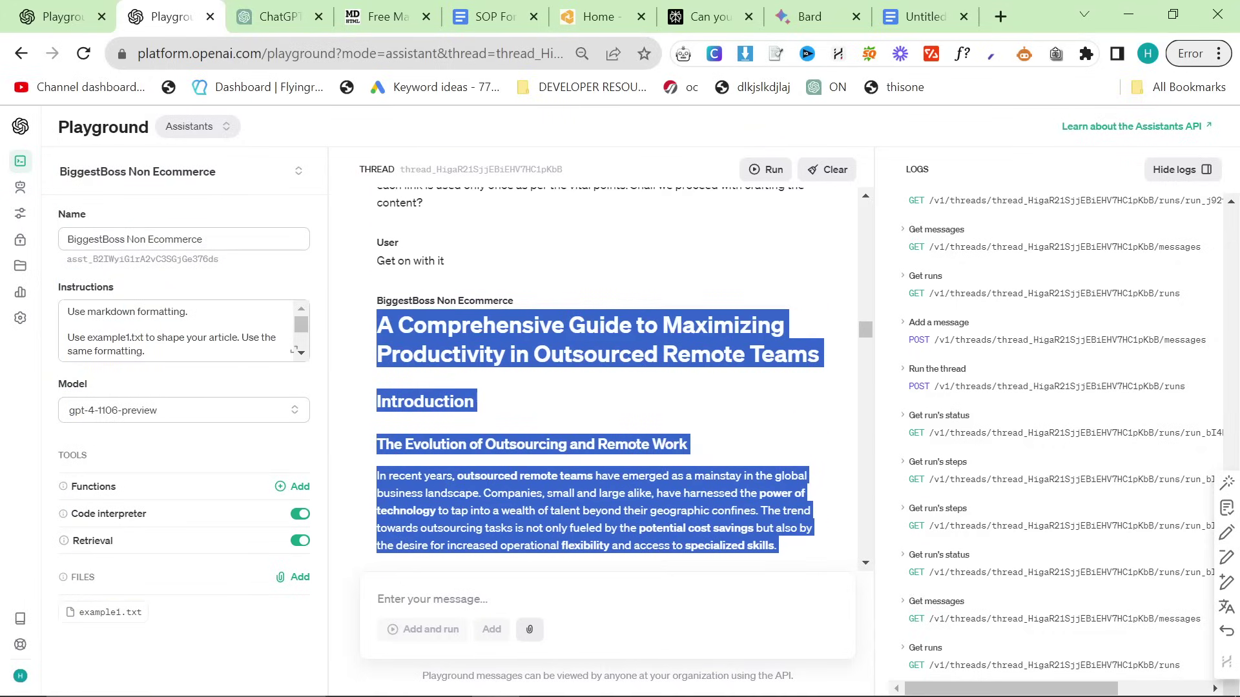
# Send the assistant the message "Can you do this again but add some more internal links" and run it.
pyautogui.click(445, 600)
pyautogui.write('can you')
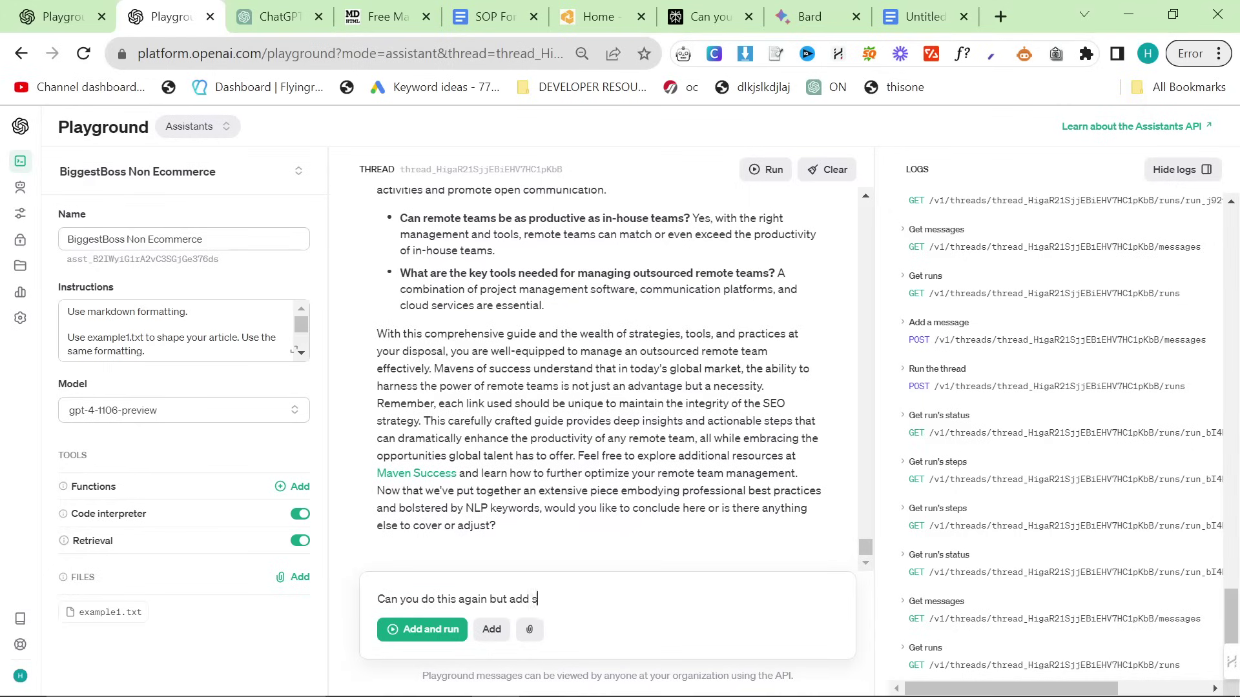
pyautogui.write(' do this again but add some more internal links')
pyautogui.hotkey('shift', 'Return')
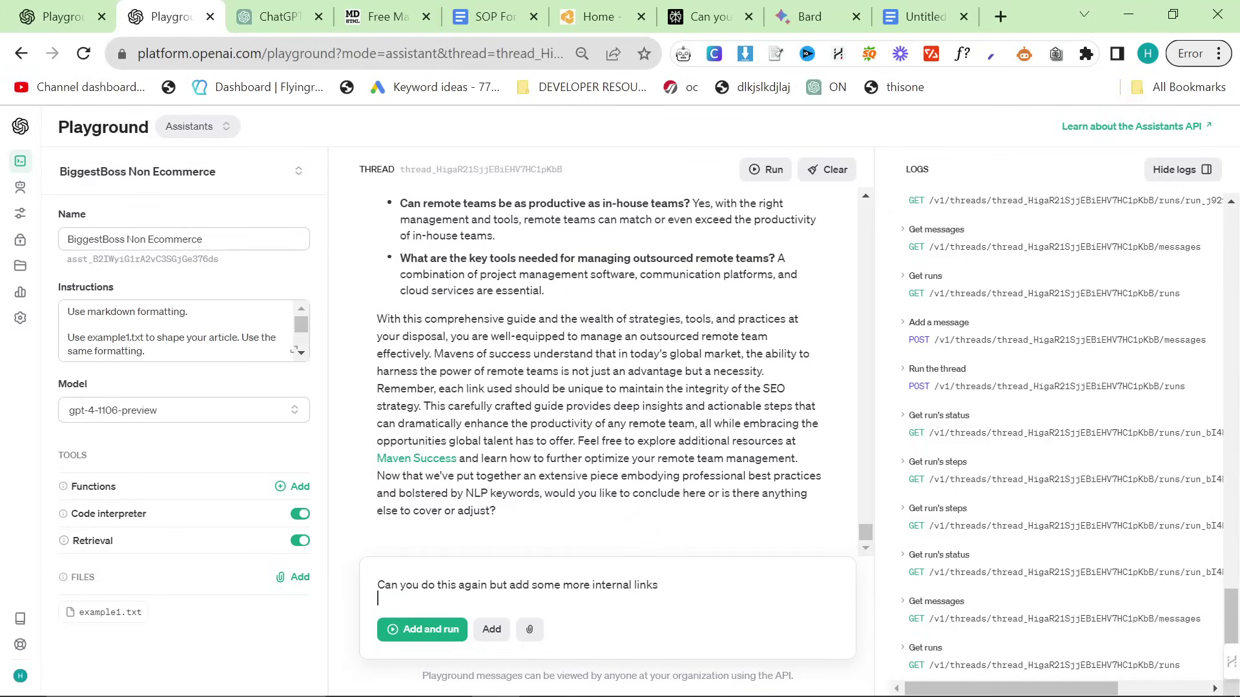
pyautogui.click(423, 630)
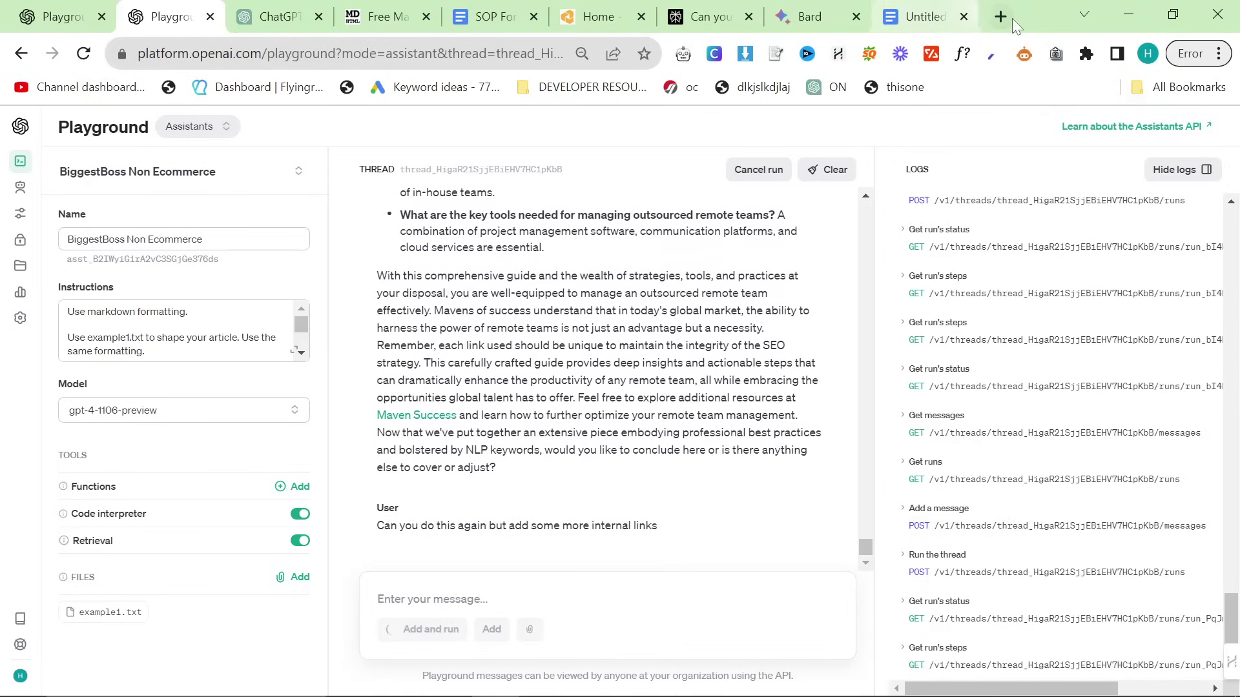
# Open the Paste to Markdown site in a new tab and convert the copied article to markdown.
pyautogui.click(1006, 15)
pyautogui.write('paste to mark')
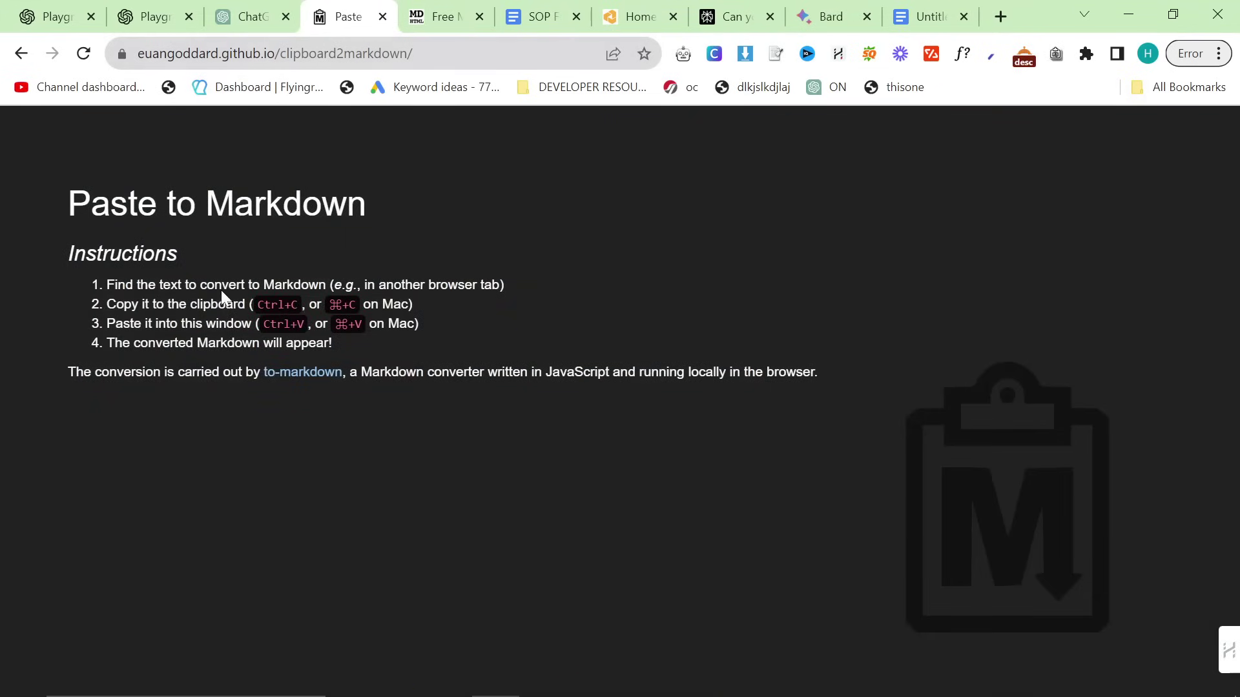
pyautogui.hotkey('ctrl', 'v')
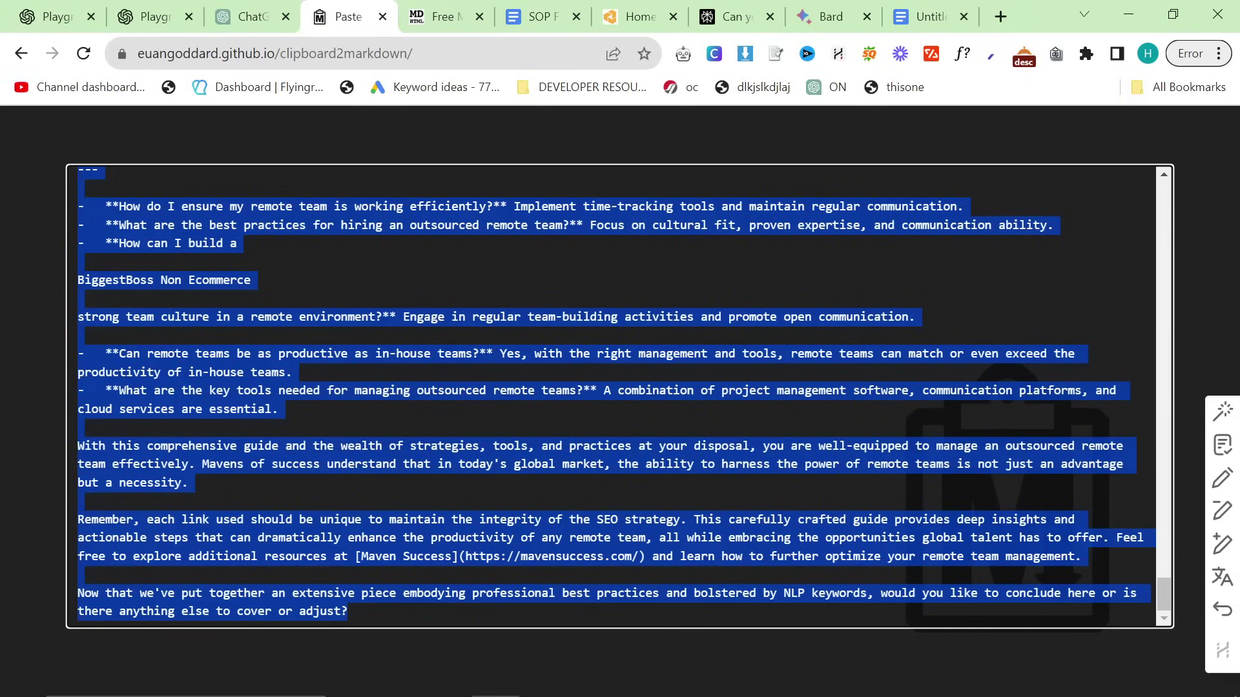
pyautogui.scroll(20, 620, 395)
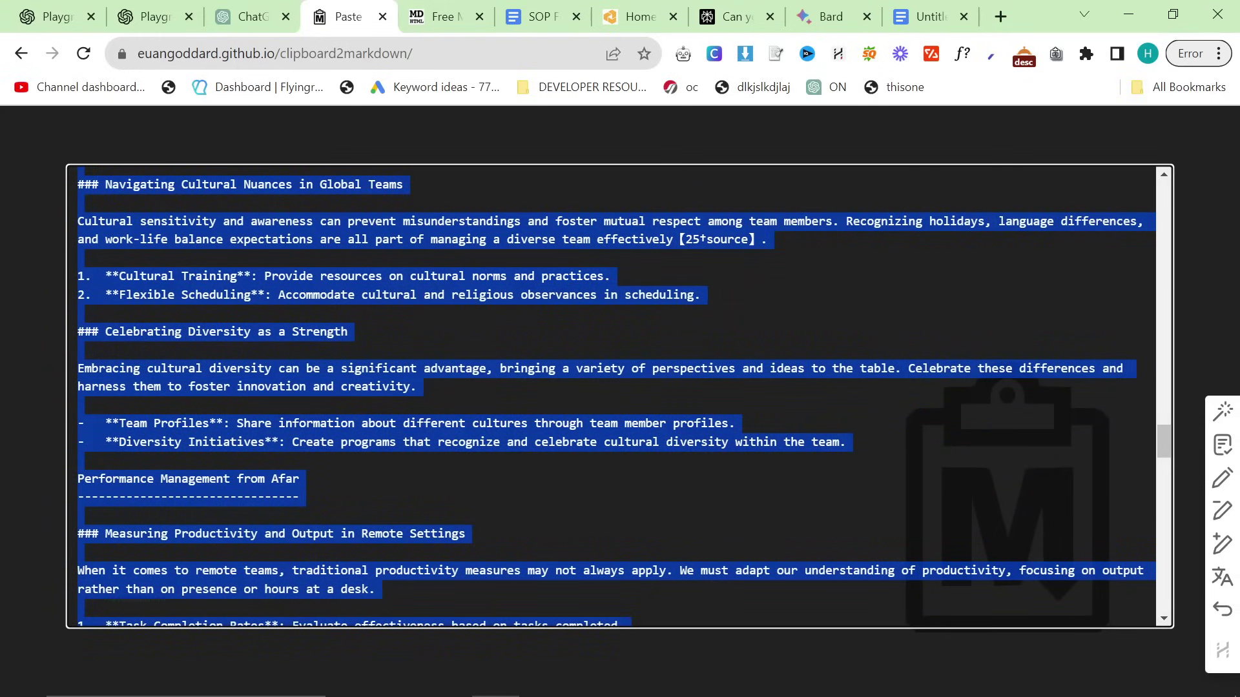
# Open a new Playground chat at platform.openai.com/playground?mode=chat&model=gpt-4 and load the "content improver" preset.
pyautogui.click(1002, 19)
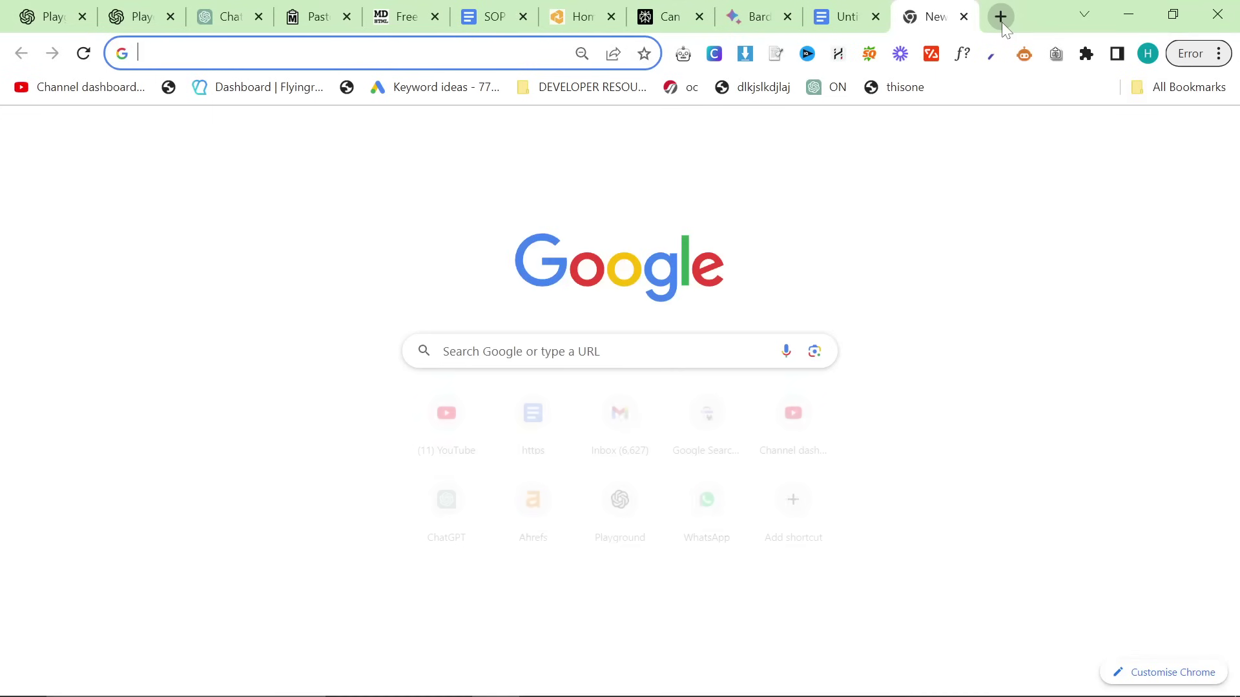
pyautogui.write('platform.openai.com/playground?mode=chat&model=gpt-4')
pyautogui.press('Return')
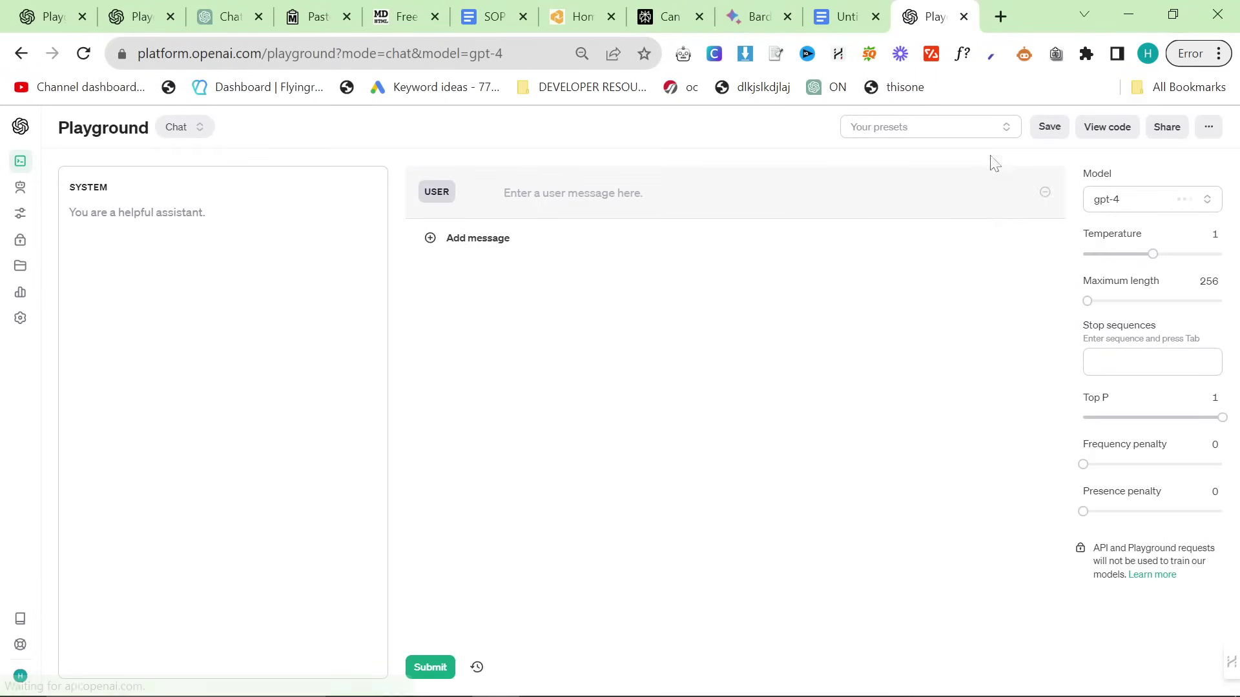
pyautogui.click(940, 127)
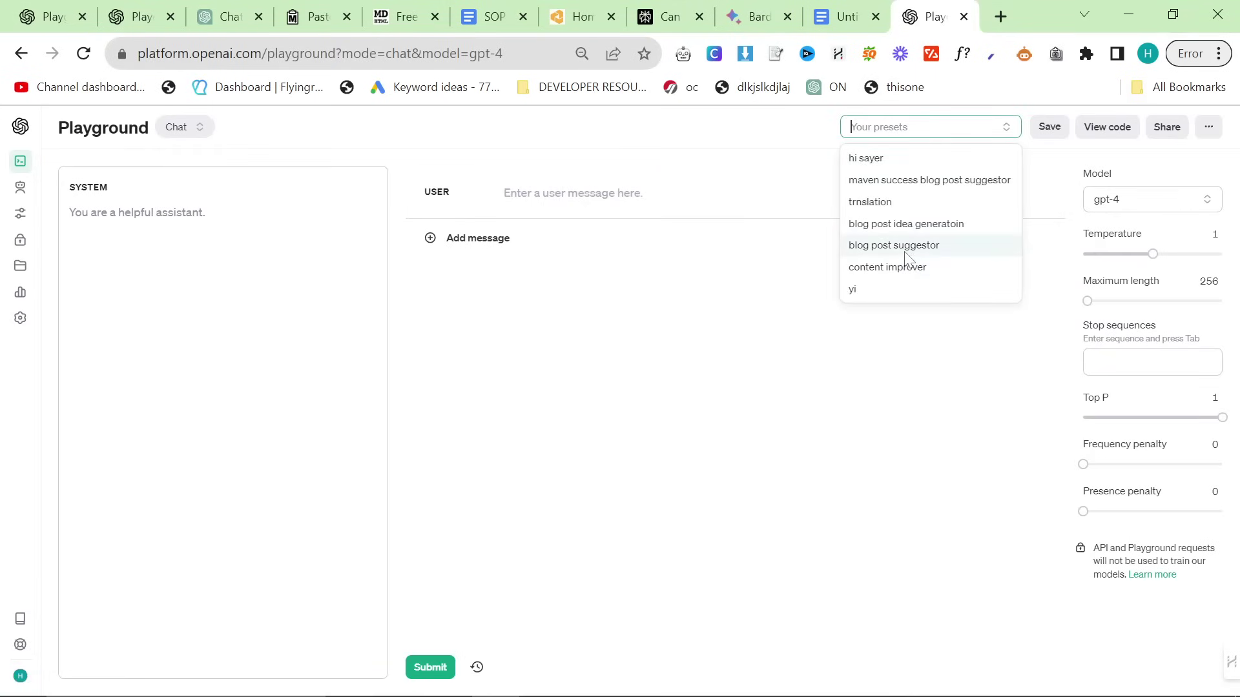
pyautogui.click(902, 268)
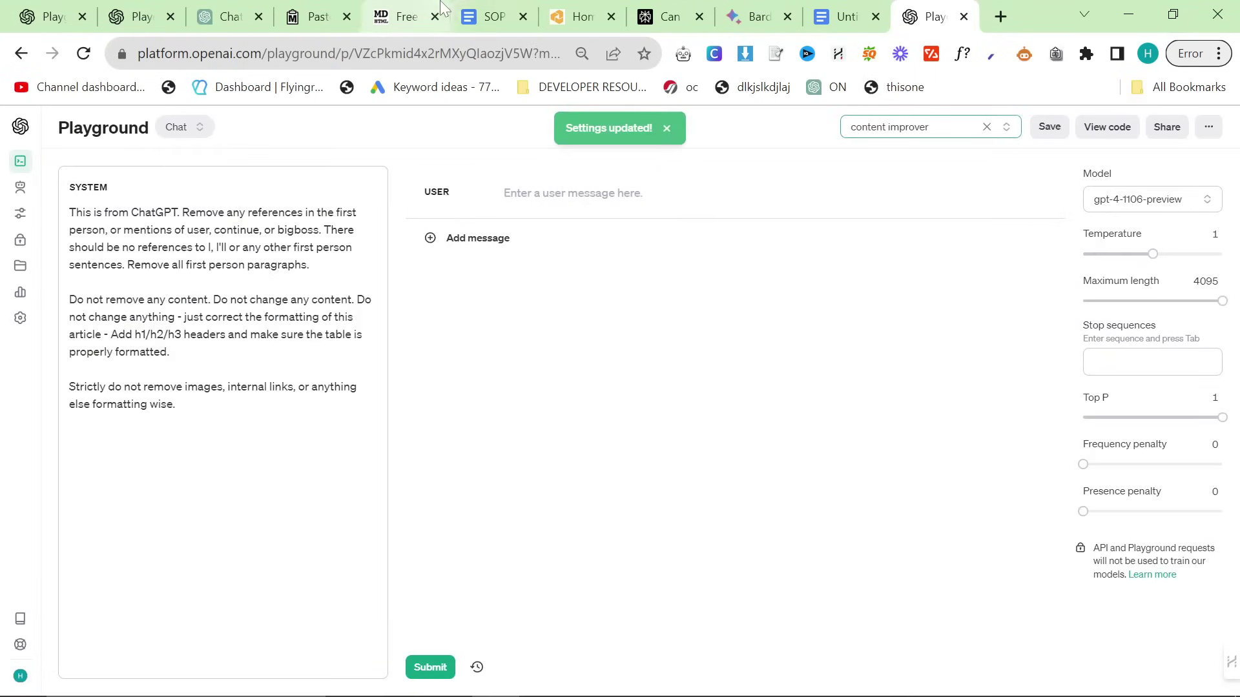
# Check the cleanup prompt in the SOP document and move the new Playground tab next to it.
pyautogui.click(481, 16)
pyautogui.scroll(-10, 578, 452)
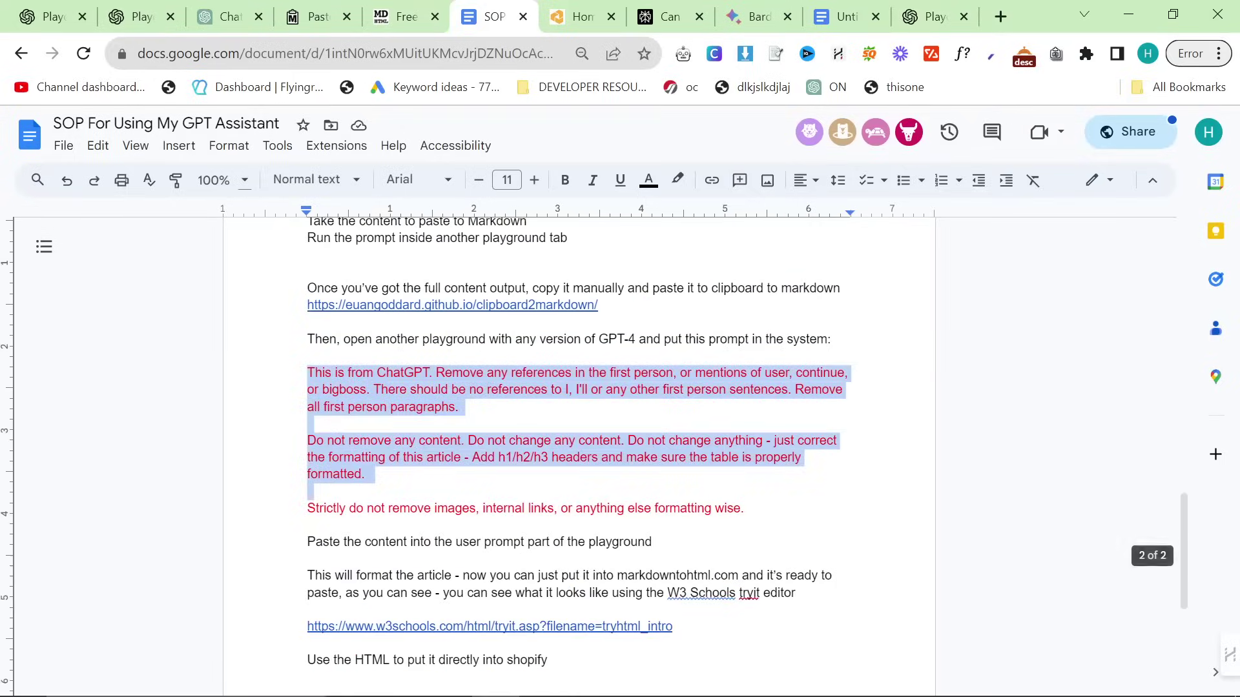
pyautogui.click(745, 509)
pyautogui.moveTo(940, 16); pyautogui.dragTo(560, 19)
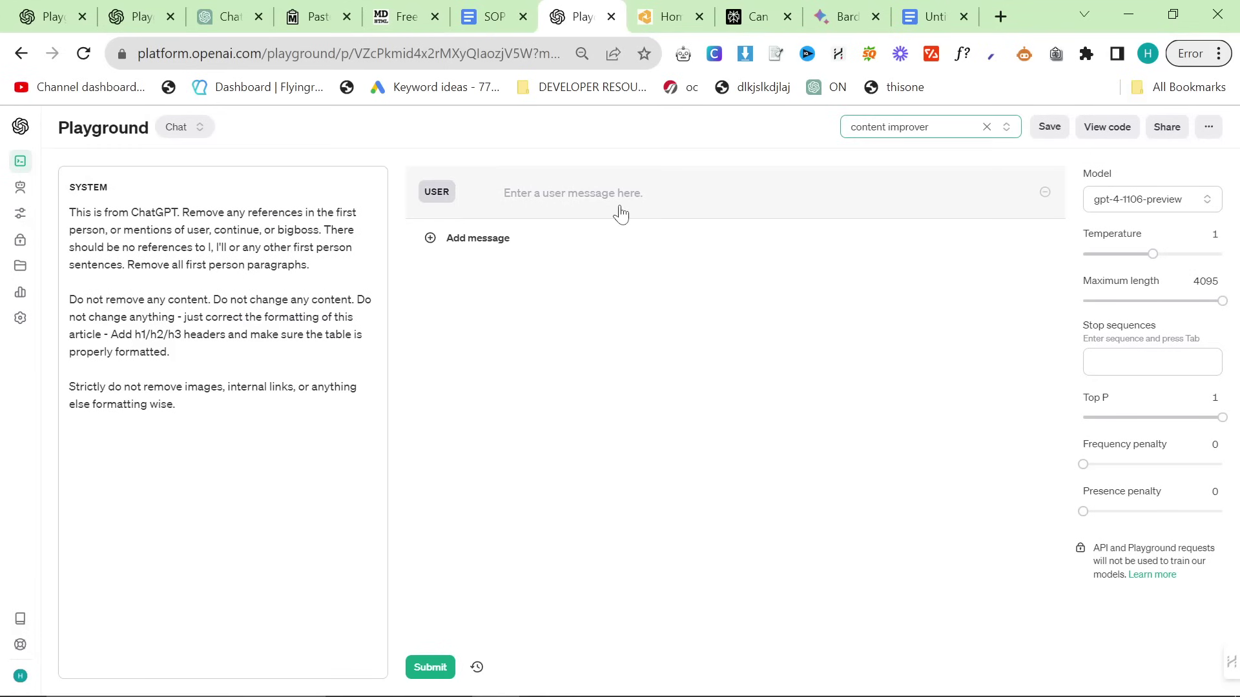
# Paste the markdown article into the user message of the content improver chat and return to its beginning.
pyautogui.click(621, 213)
pyautogui.hotkey('ctrl', 'v')
pyautogui.hotkey('ctrl', 'a')
pyautogui.scroll(20, 754, 407)
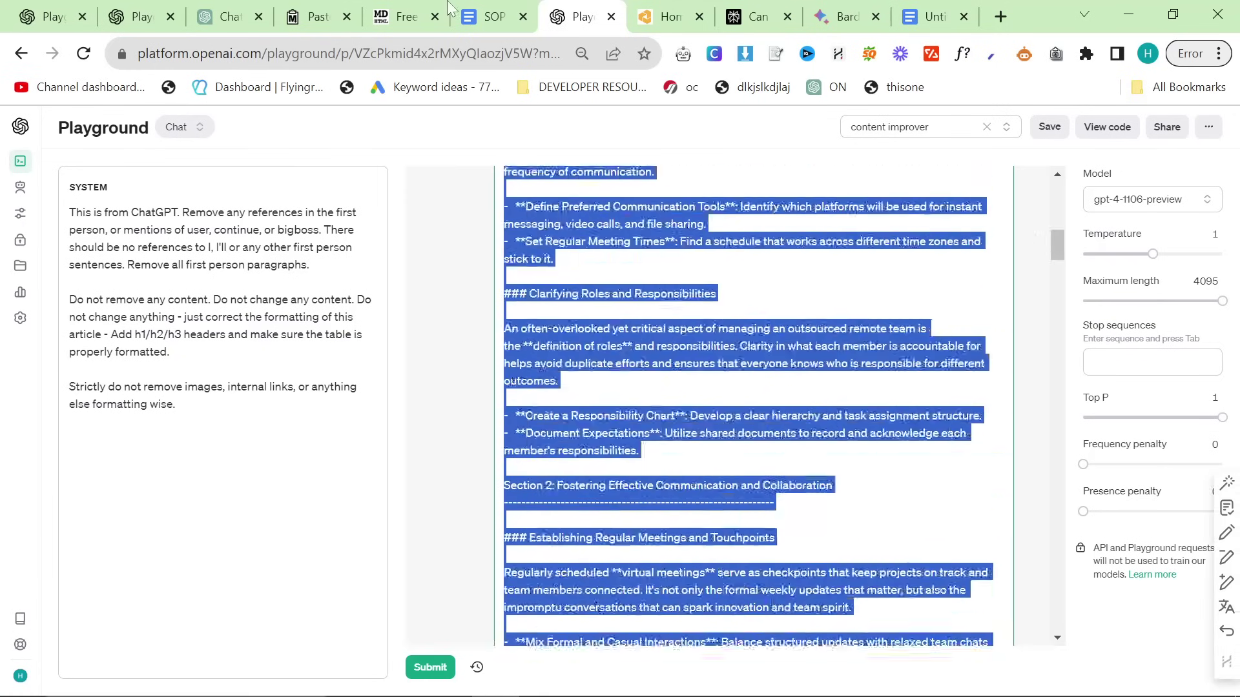
pyautogui.click(730, 298)
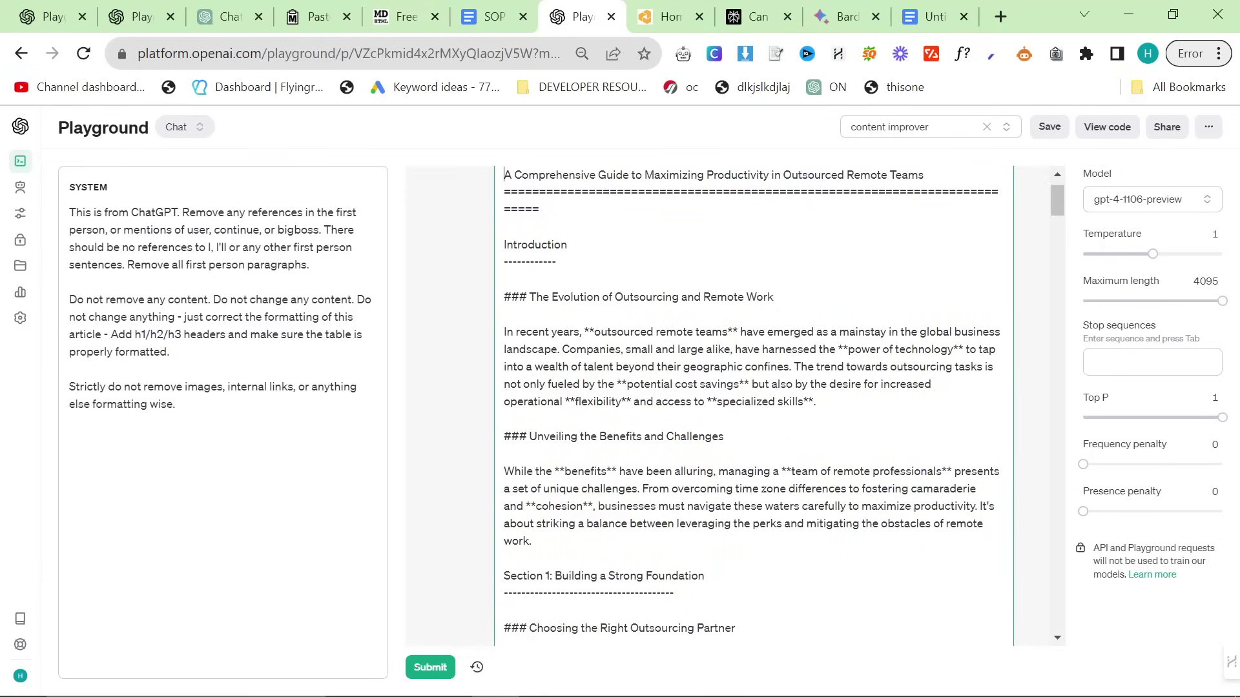
# Check the assistant's run, and copy the six guide page paths from the blog post suggestor's system prompt.
pyautogui.click(147, 8)
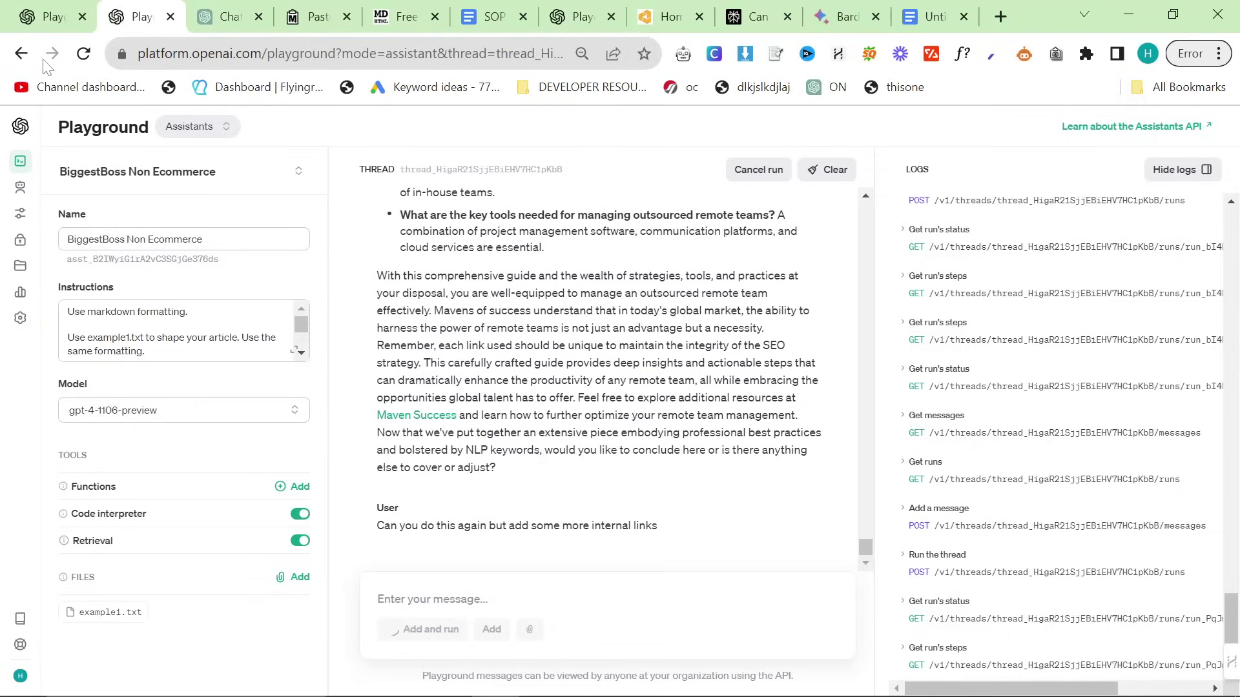
pyautogui.click(64, 8)
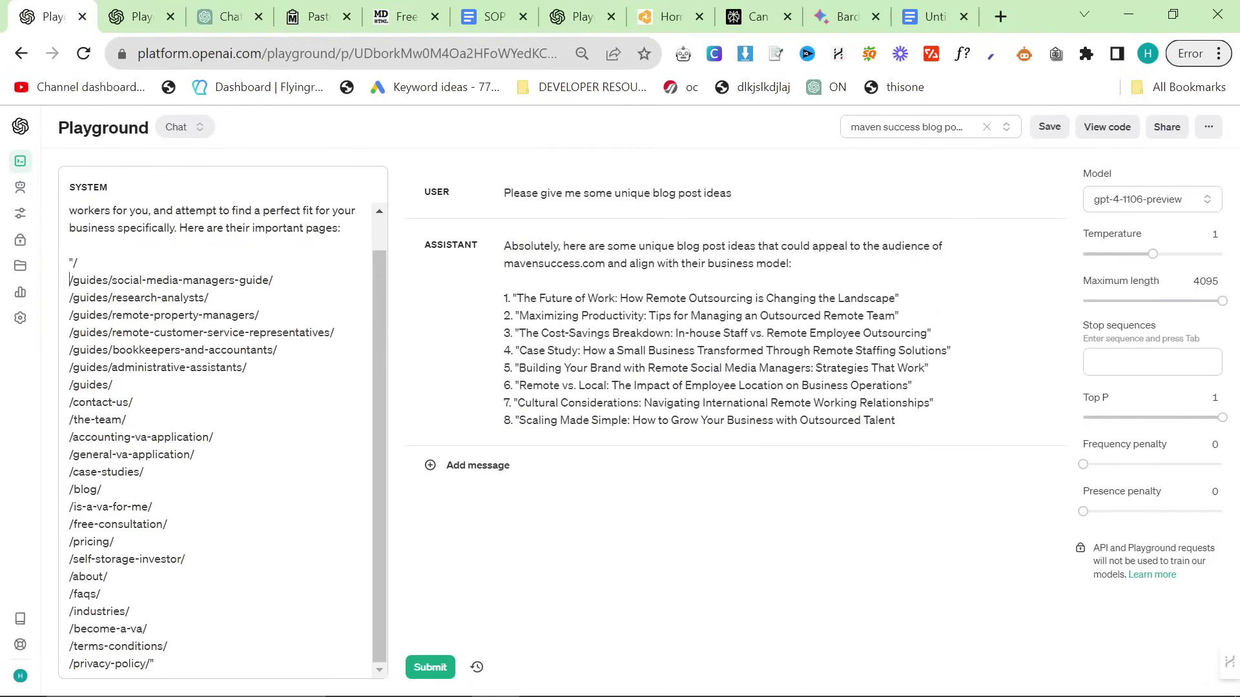
pyautogui.moveTo(70, 279); pyautogui.dragTo(243, 368)
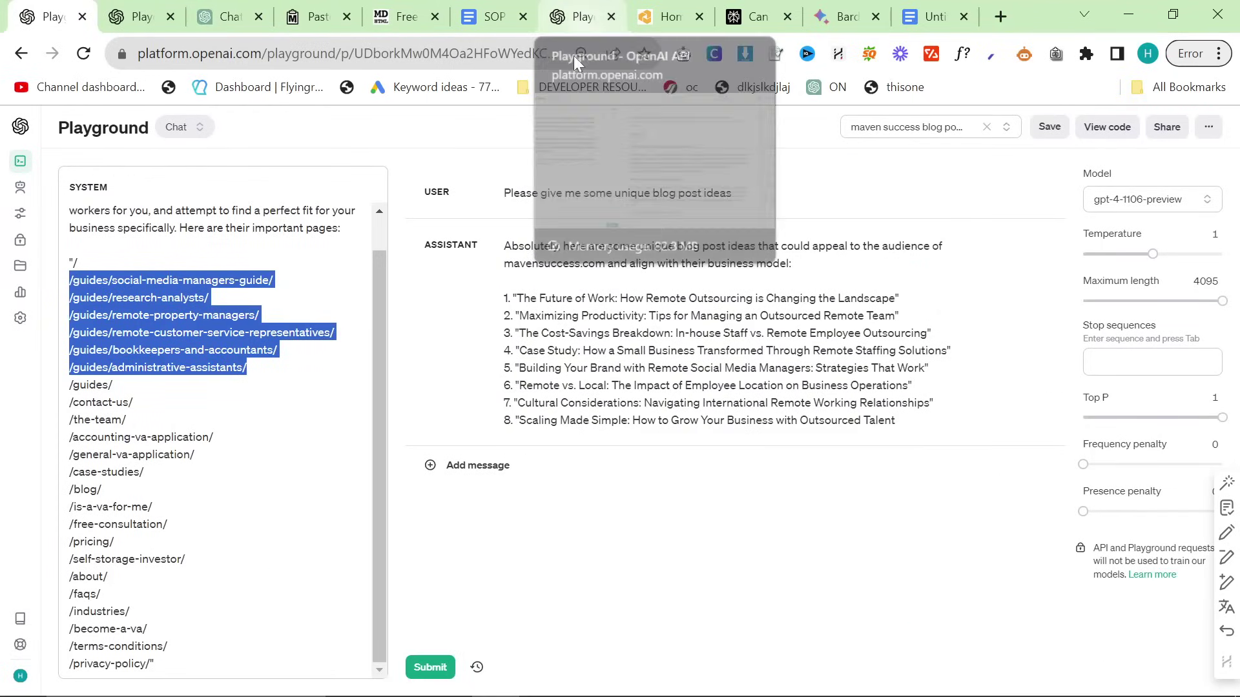
pyautogui.click(581, 16)
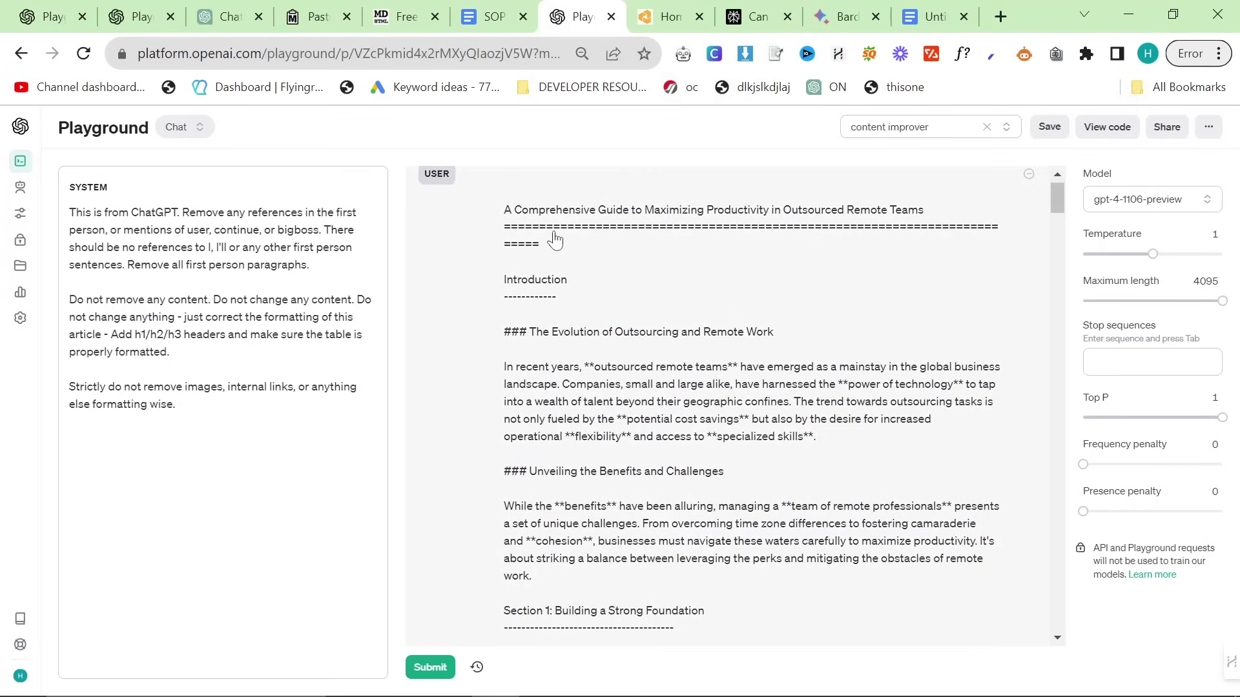
pyautogui.scroll(1, 554, 238)
pyautogui.click(556, 187)
pyautogui.write('Can')
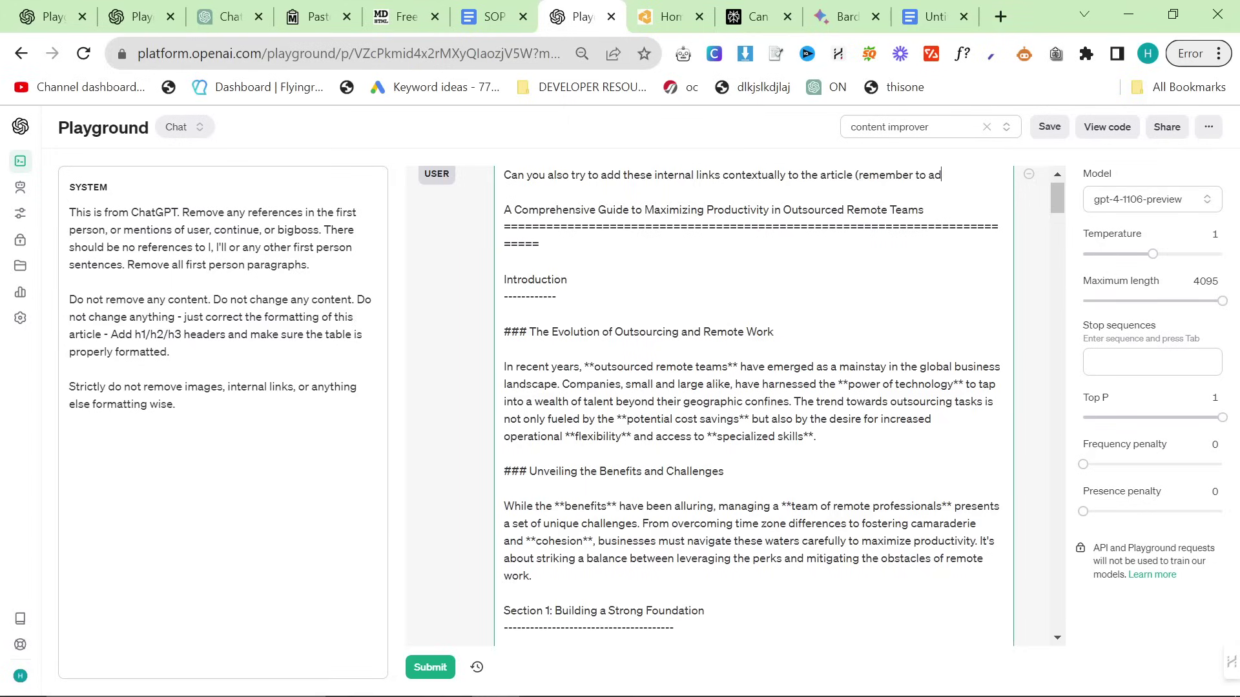
pyautogui.write('avensuccess.com/')
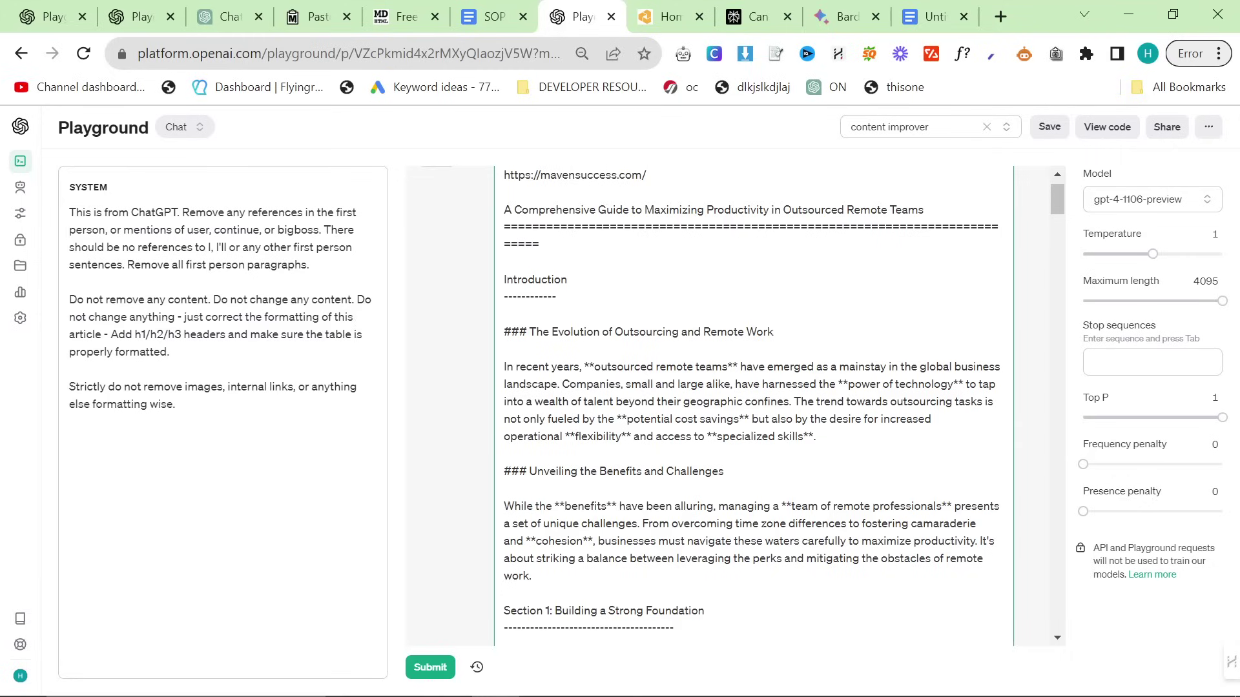
pyautogui.scroll(2, 752, 407)
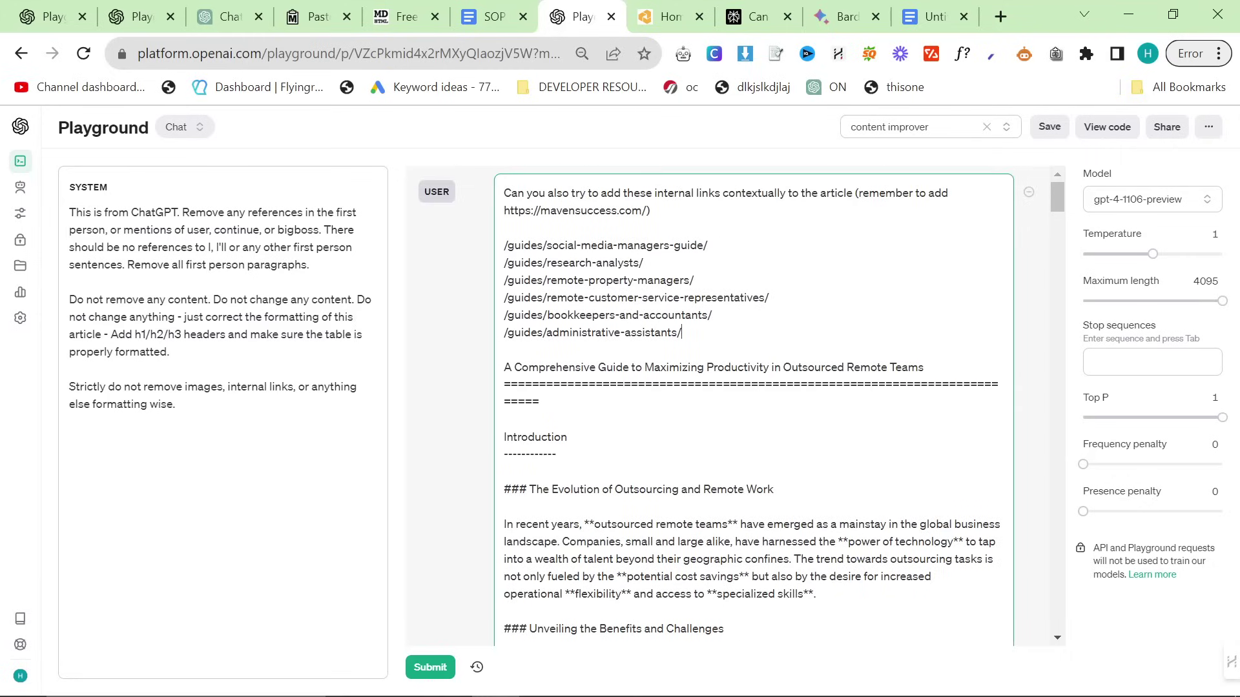
# Submit the internal linking request in the content improver chat, and check the BiggestBoss assistant's run while it generates.
pyautogui.scroll(-5, 752, 407)
pyautogui.click(428, 667)
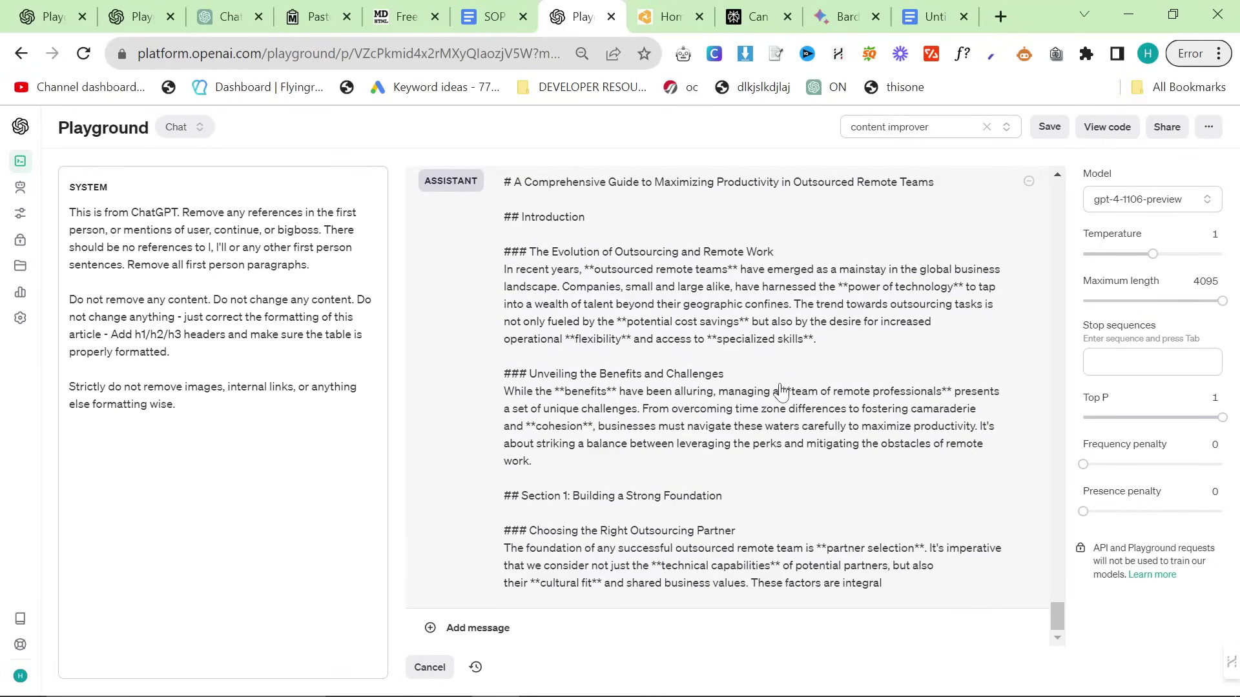
pyautogui.click(132, 16)
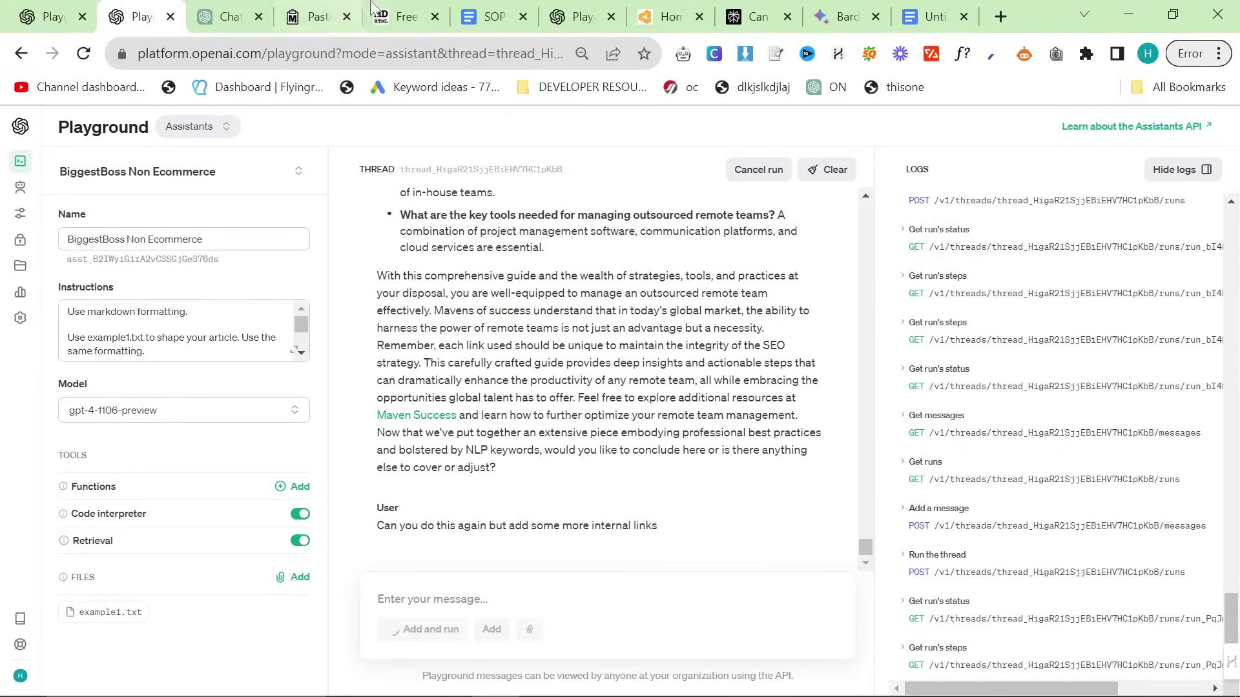
pyautogui.click(581, 16)
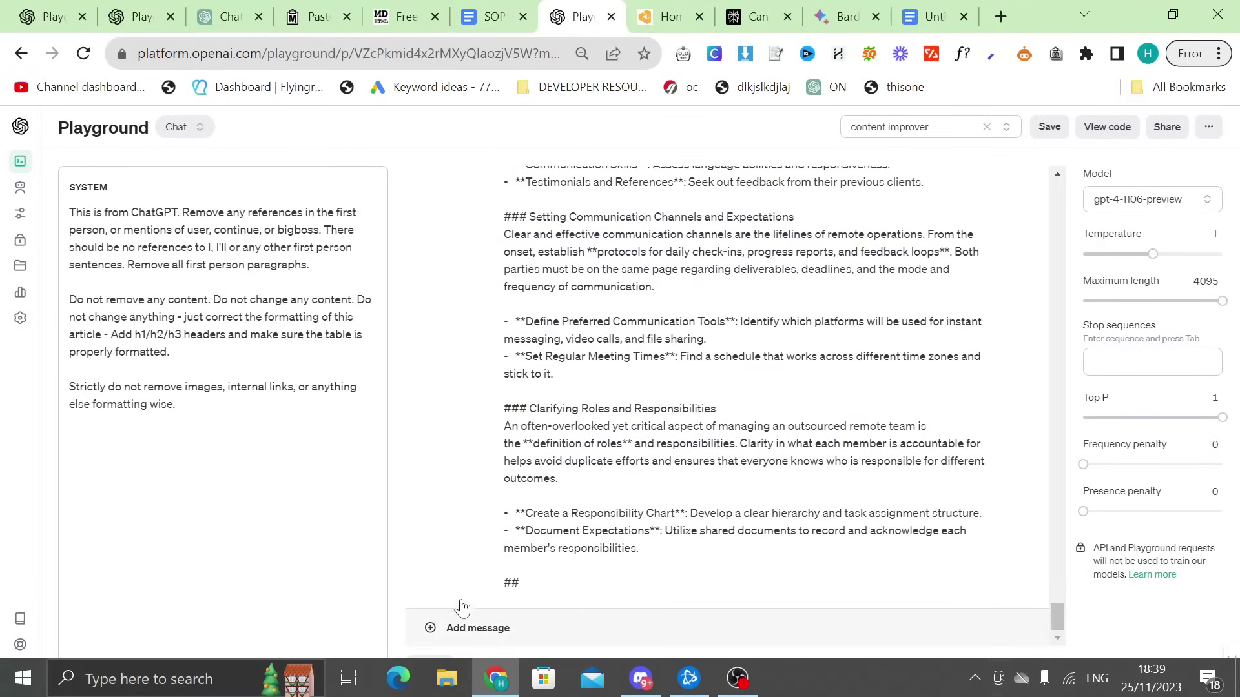
# Highlight the content improver's whole system prompt, and add two backticks on a new line below it.
pyautogui.click(278, 445)
pyautogui.hotkey('ctrl', 'a')
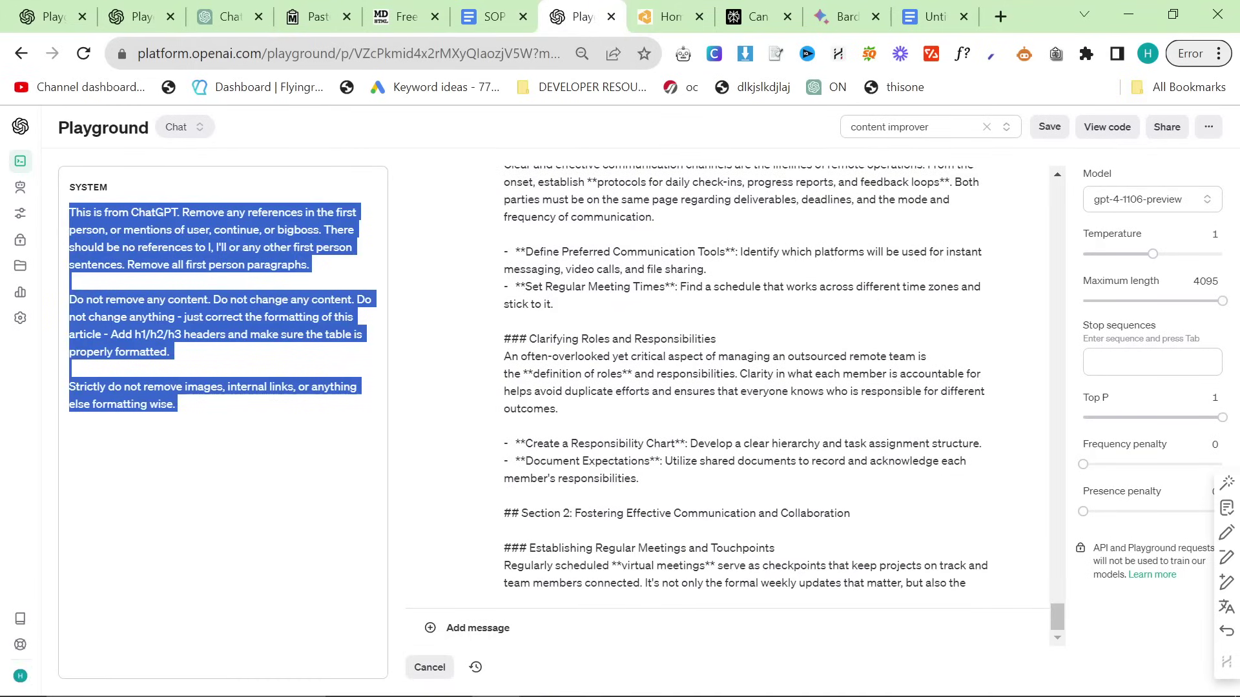
pyautogui.click(277, 452)
pyautogui.write('``')
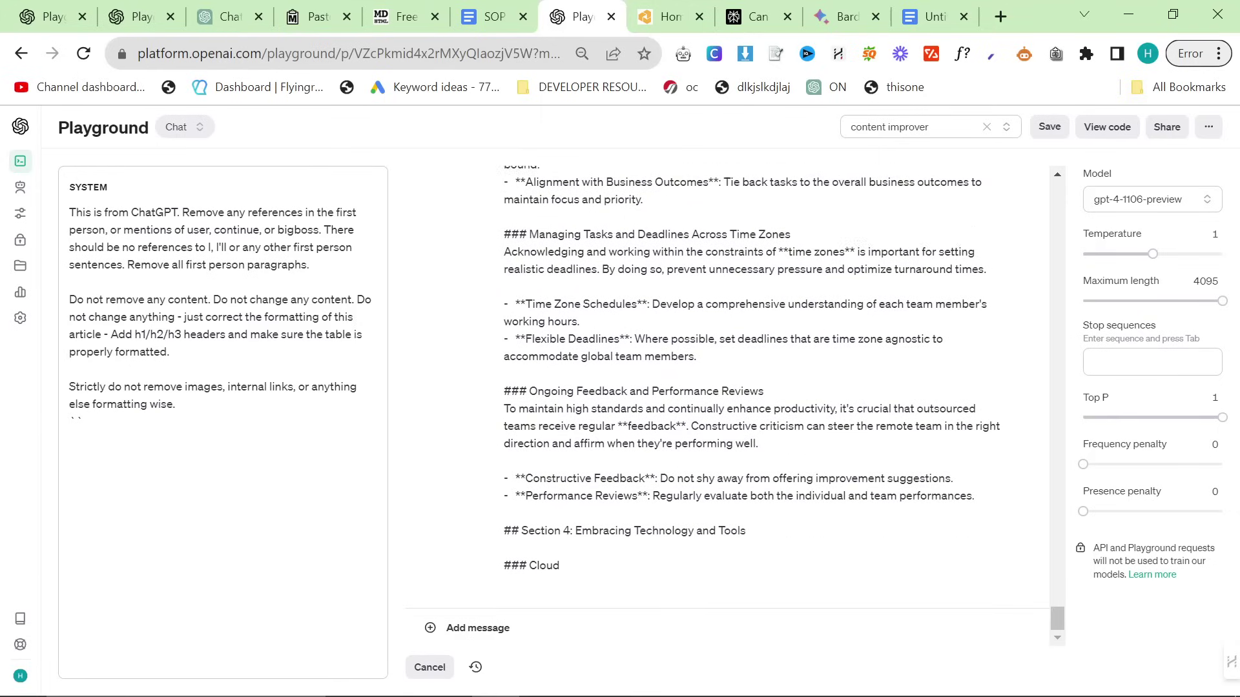
# Move the BiggestBoss assistant's tab beside the content improver's tab and switch to the assistant.
pyautogui.moveTo(132, 16); pyautogui.dragTo(504, 7)
pyautogui.click(578, 13)
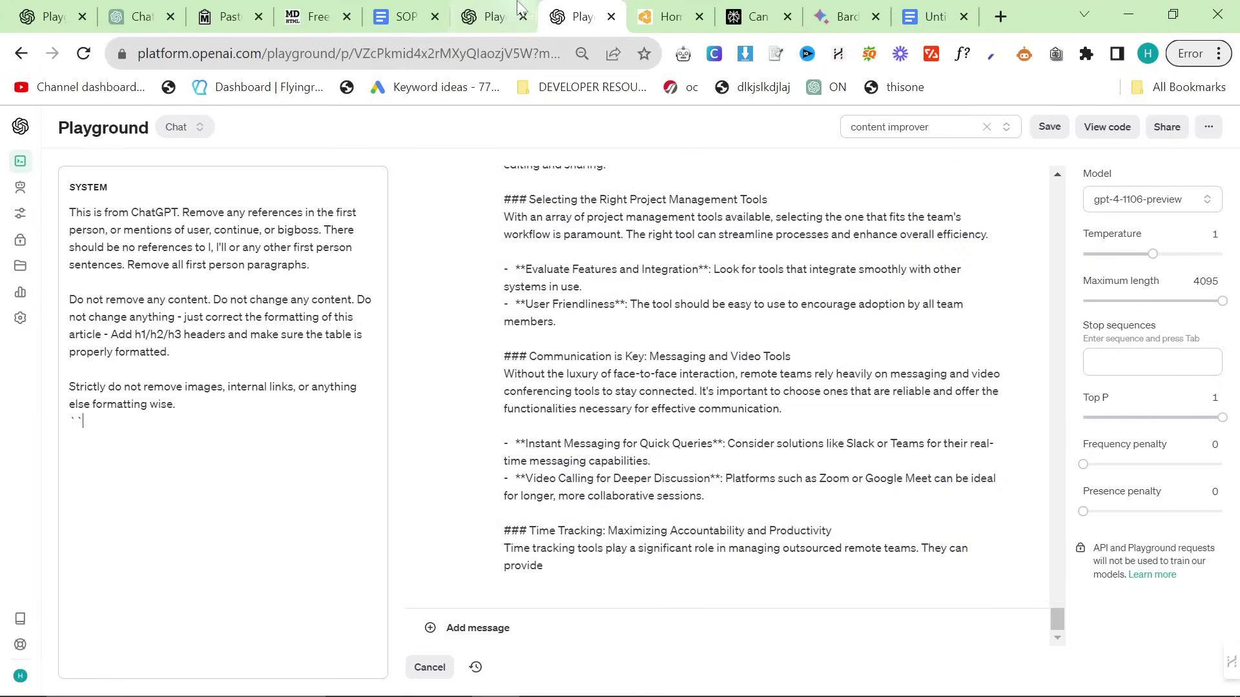
pyautogui.click(494, 17)
# Review the internal links throughout the assistant's regenerated article up to its beginning, and select the article without the closing question.
pyautogui.moveTo(624, 527); pyautogui.dragTo(470, 377)
pyautogui.scroll(1, 471, 377)
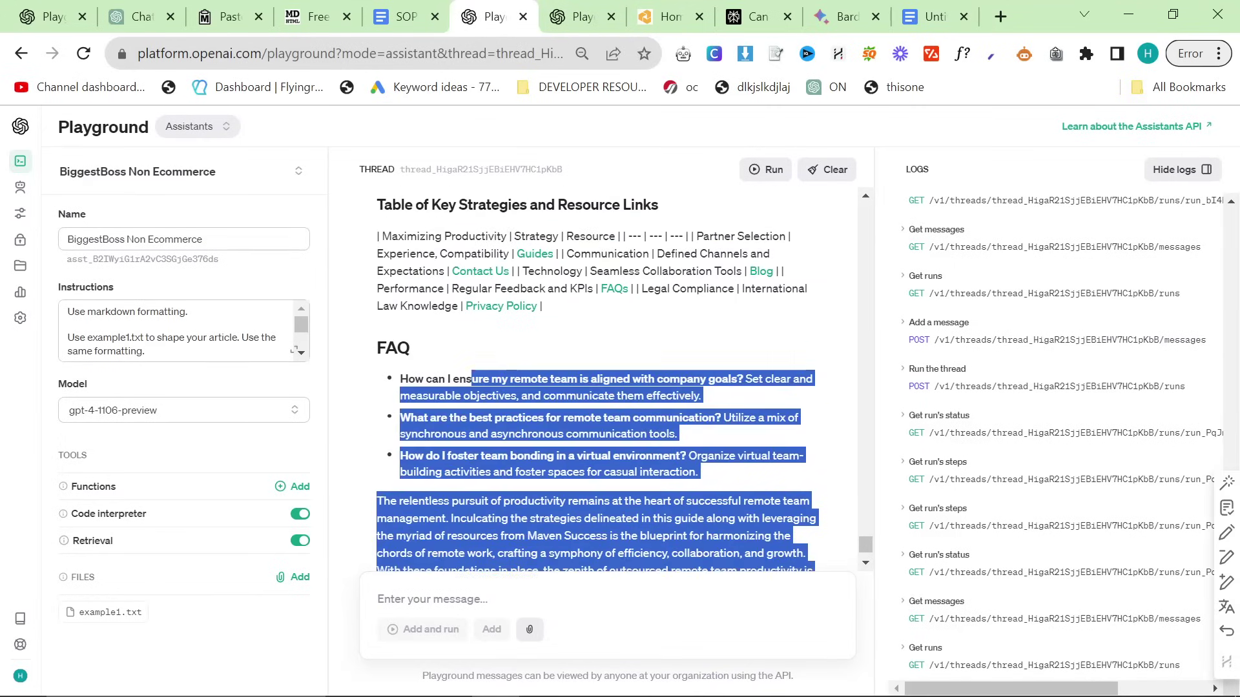
pyautogui.click(516, 413)
pyautogui.scroll(2, 568, 458)
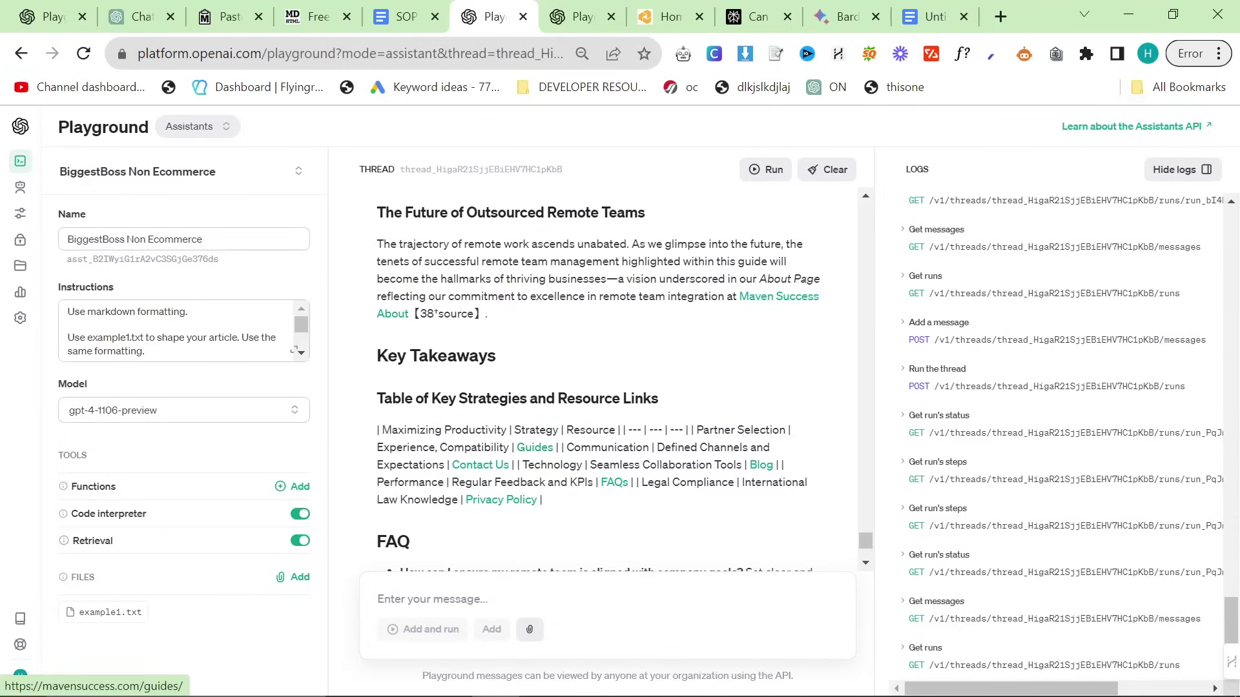
pyautogui.scroll(3, 473, 434)
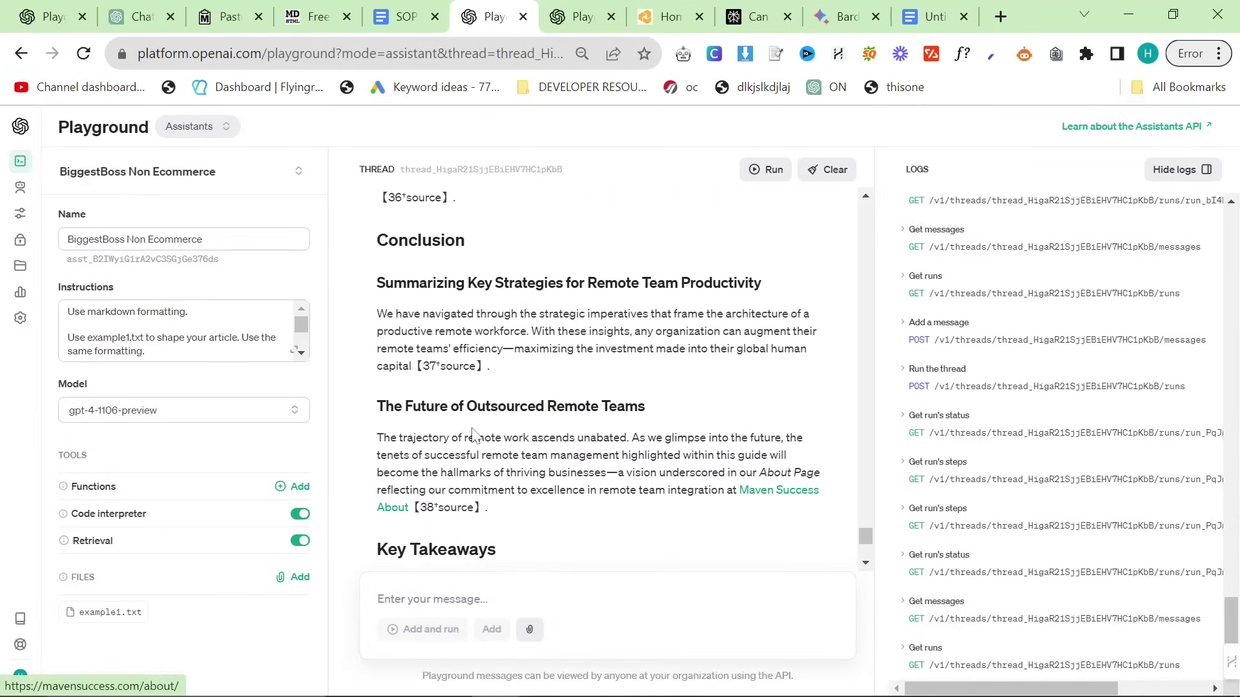
pyautogui.scroll(8, 478, 431)
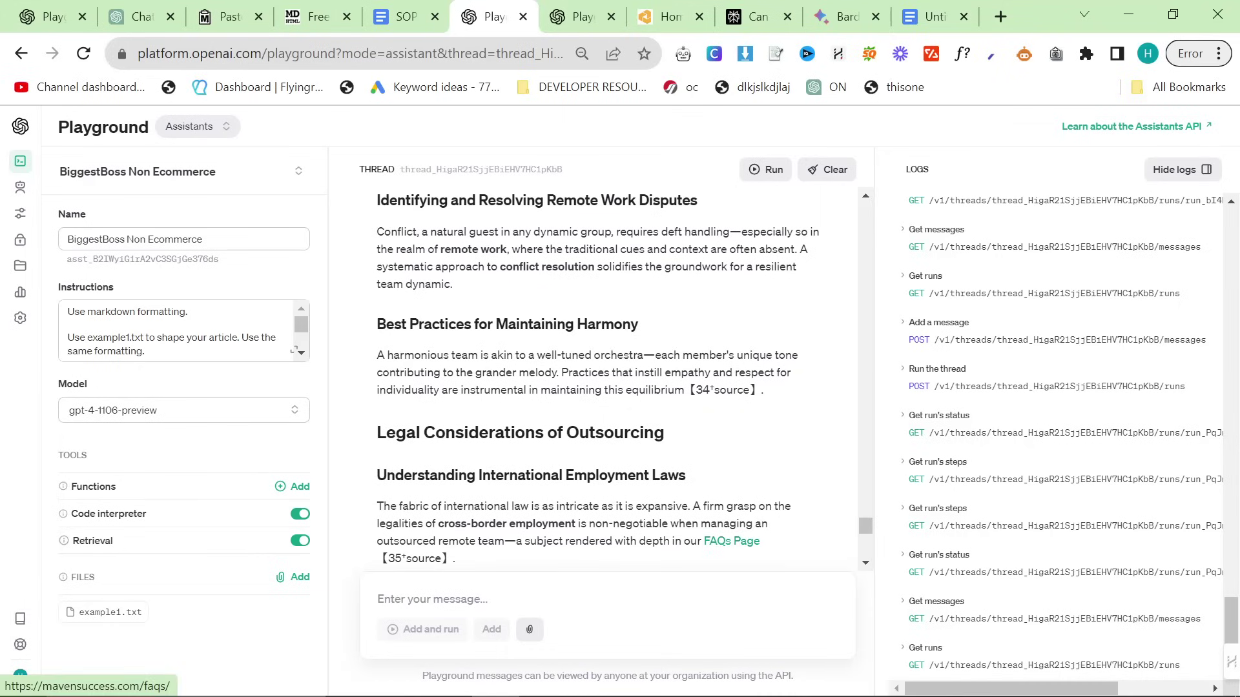
pyautogui.scroll(12, 738, 549)
pyautogui.scroll(4, 606, 430)
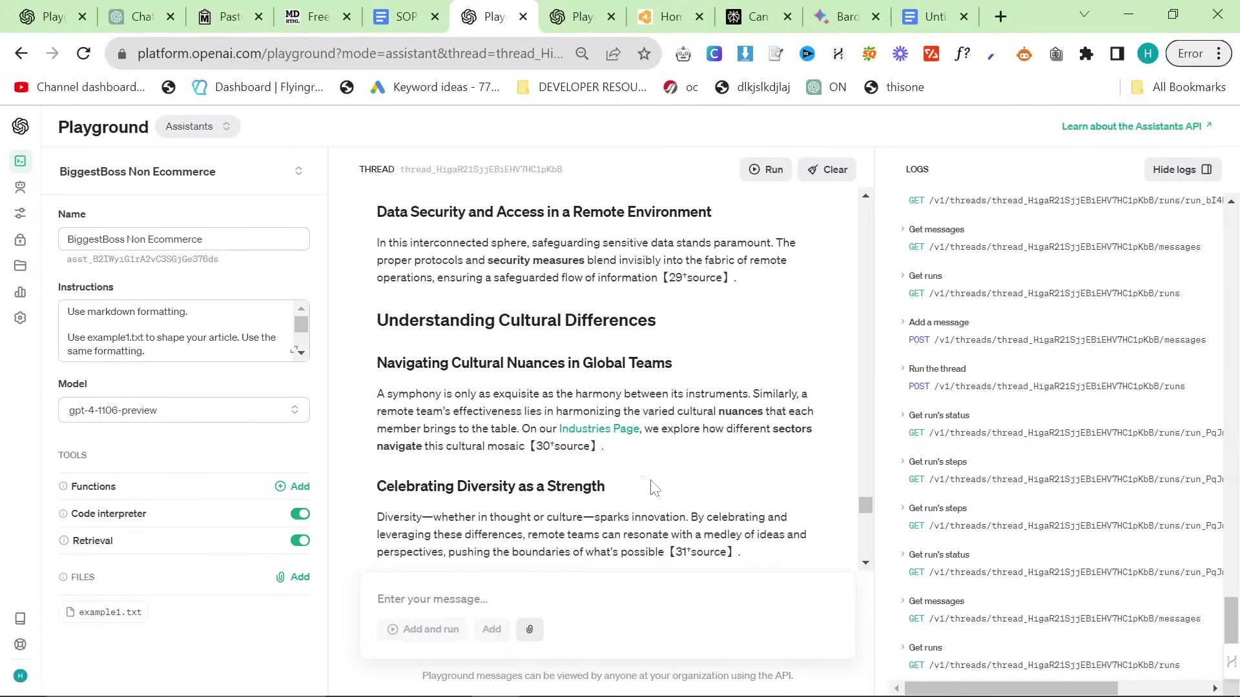
pyautogui.scroll(13, 606, 429)
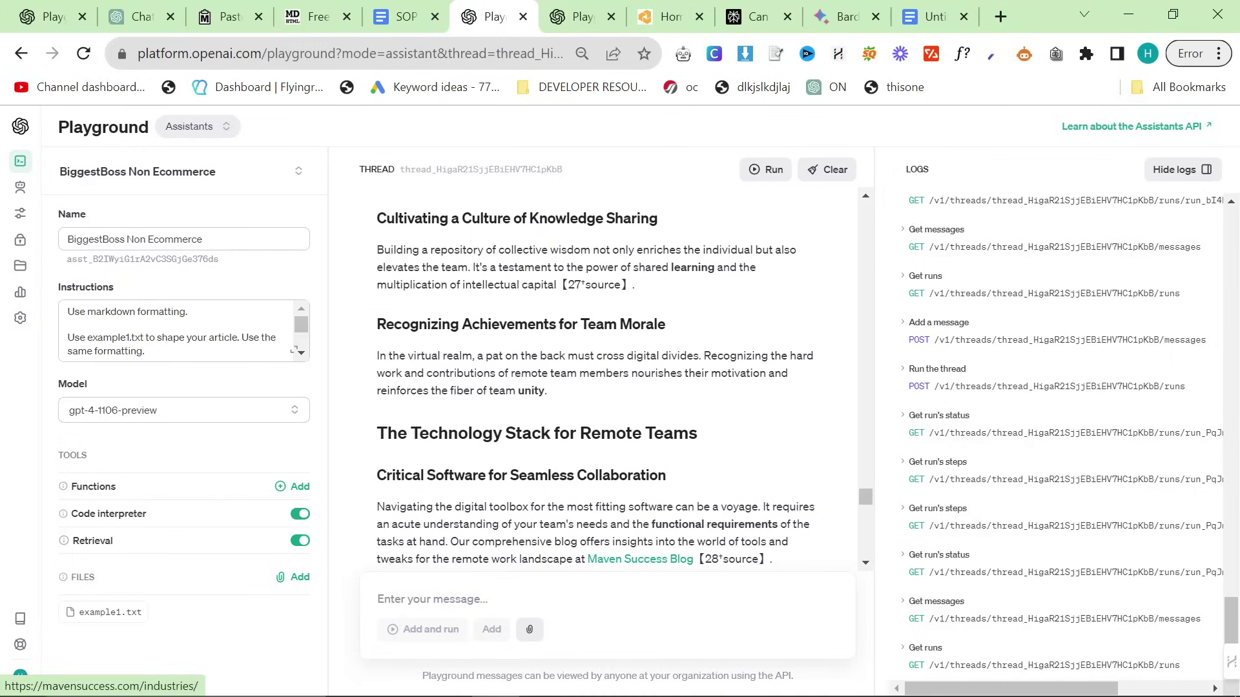
pyautogui.scroll(20, 595, 381)
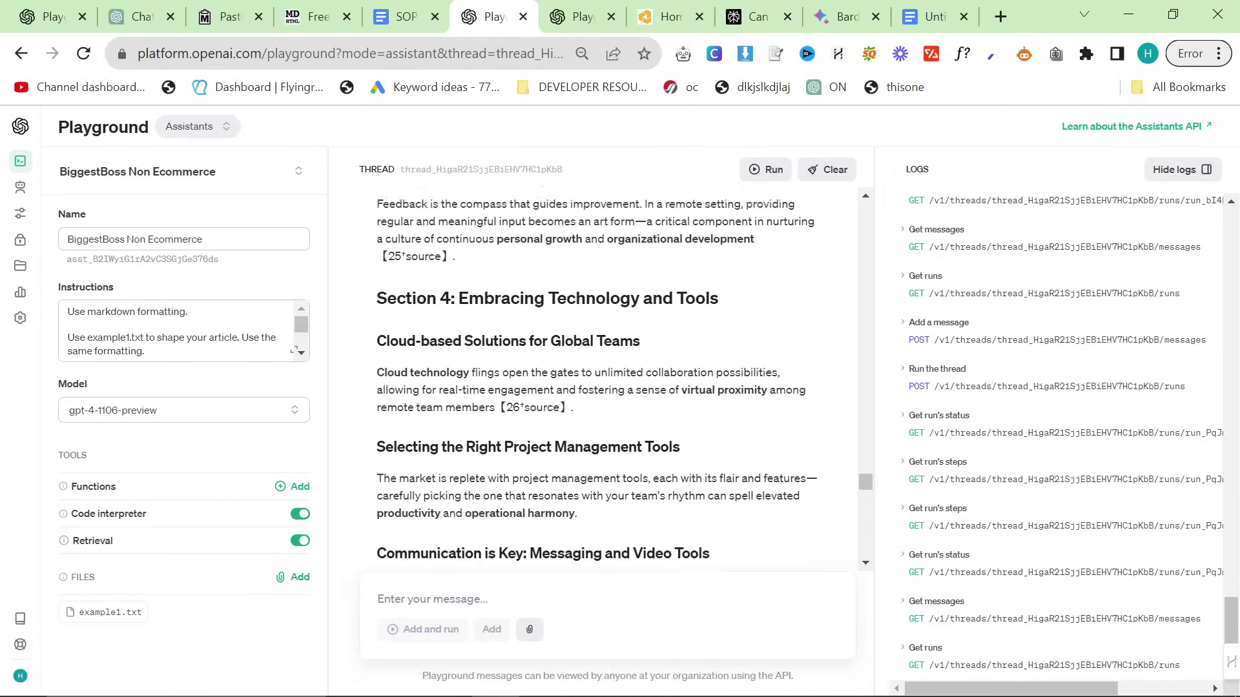
pyautogui.scroll(11, 596, 381)
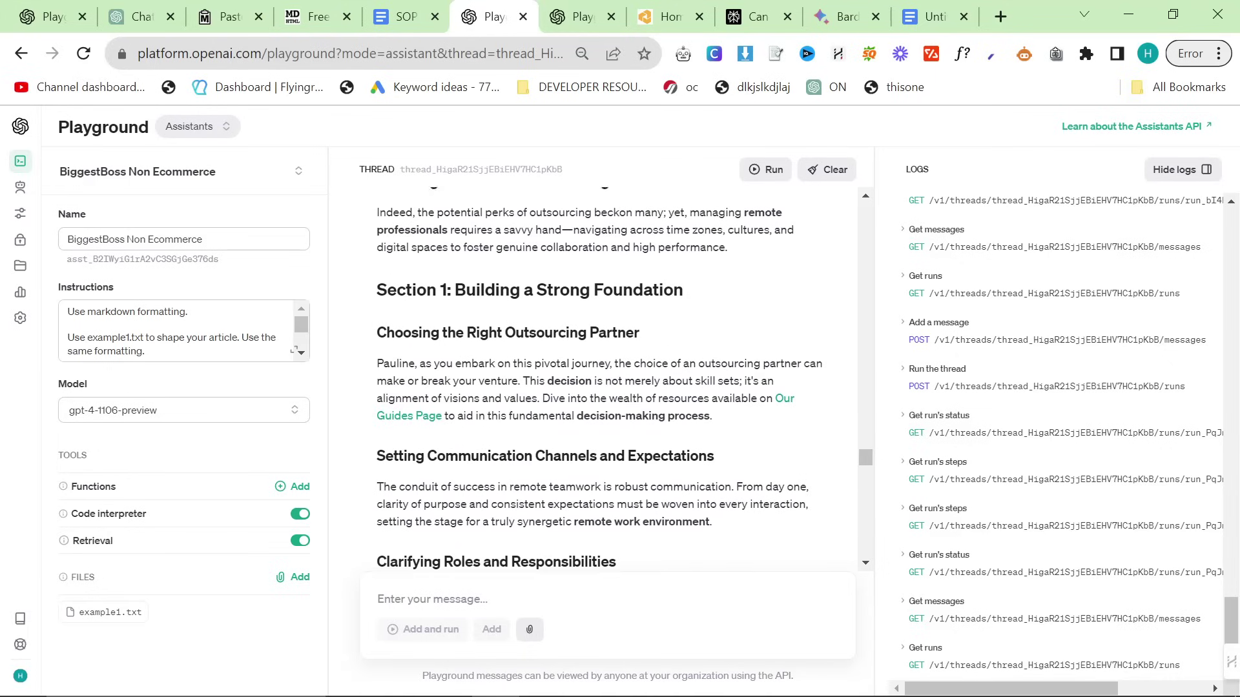
pyautogui.scroll(2, 375, 426)
pyautogui.moveTo(373, 425); pyautogui.dragTo(599, 496)
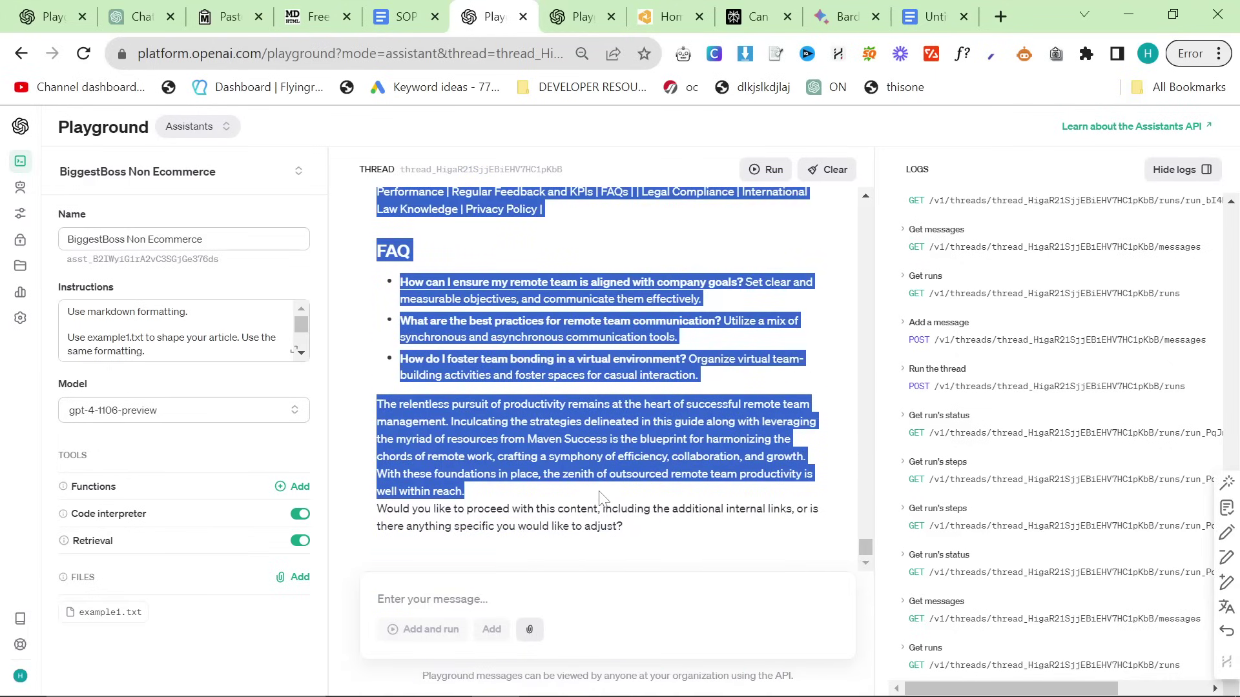
# Copy the content improver's whole response, and replace everything in the untitled Google document with it.
pyautogui.click(578, 17)
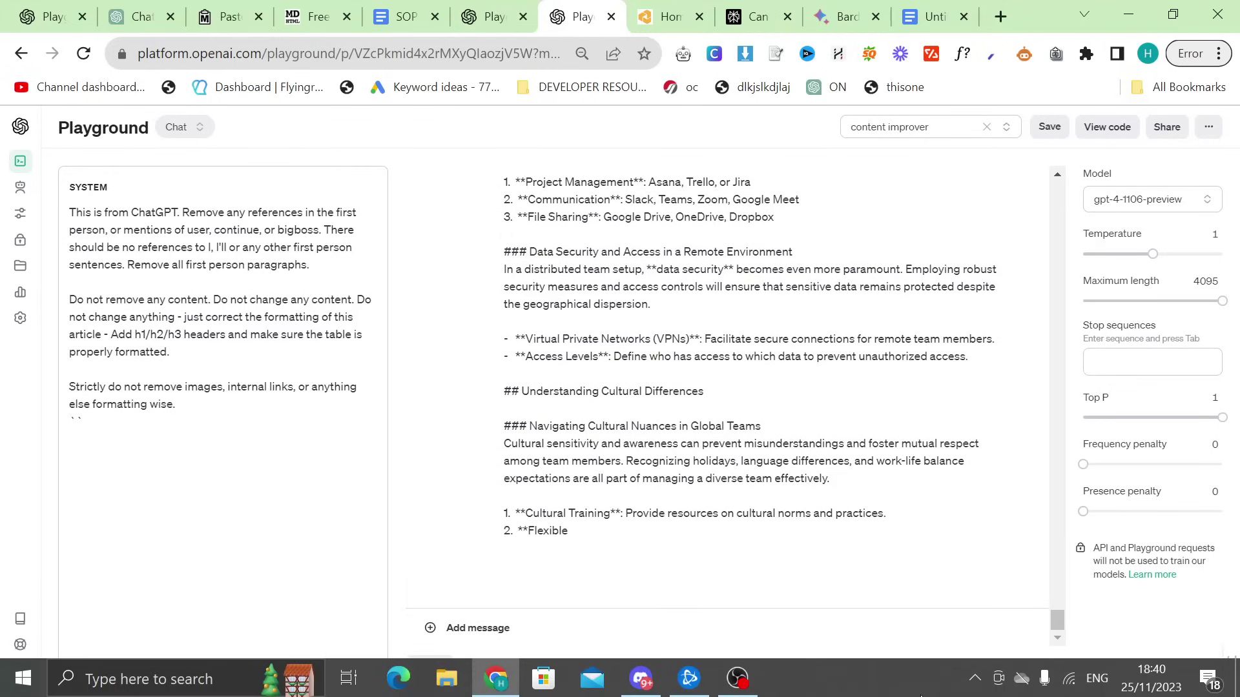
pyautogui.hotkey('ctrl', 'a')
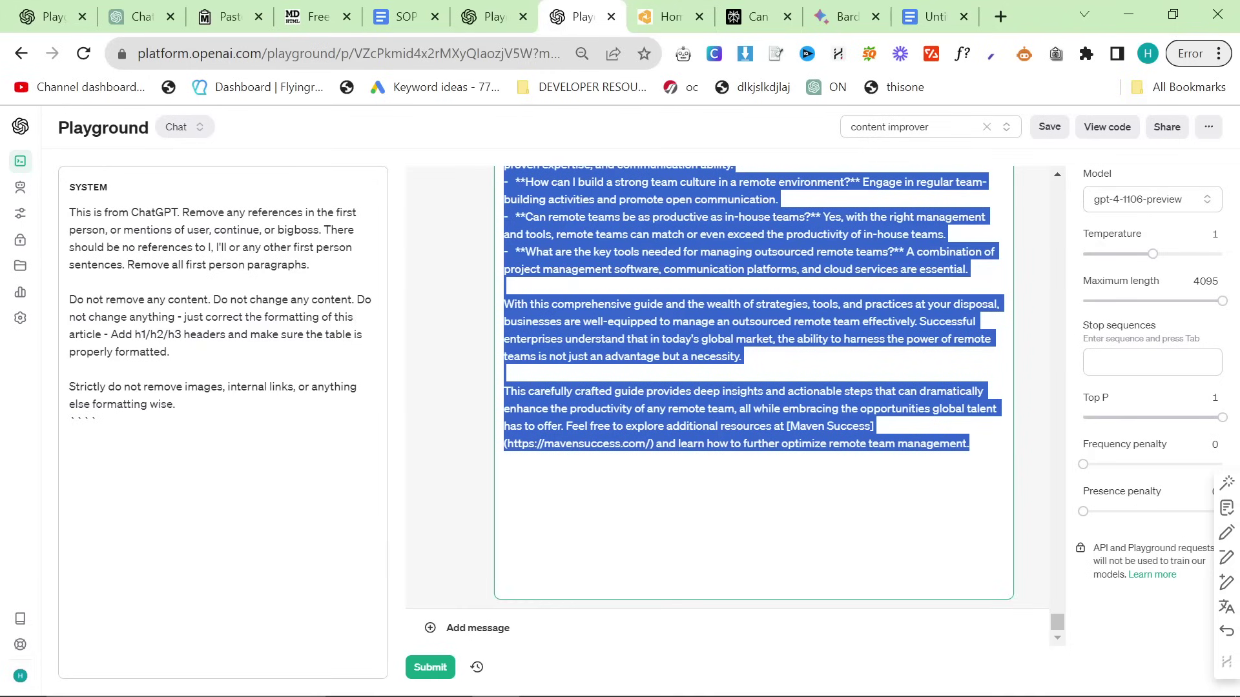
pyautogui.scroll(15, 716, 381)
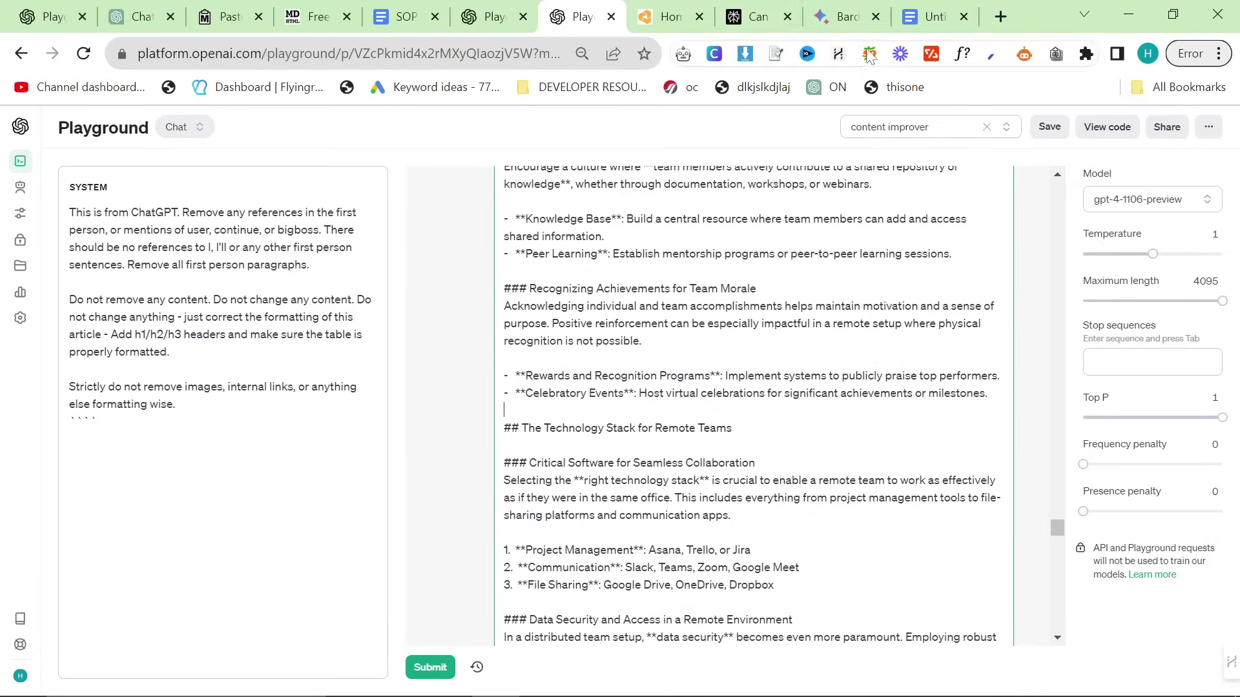
pyautogui.moveTo(930, 17); pyautogui.dragTo(649, 8)
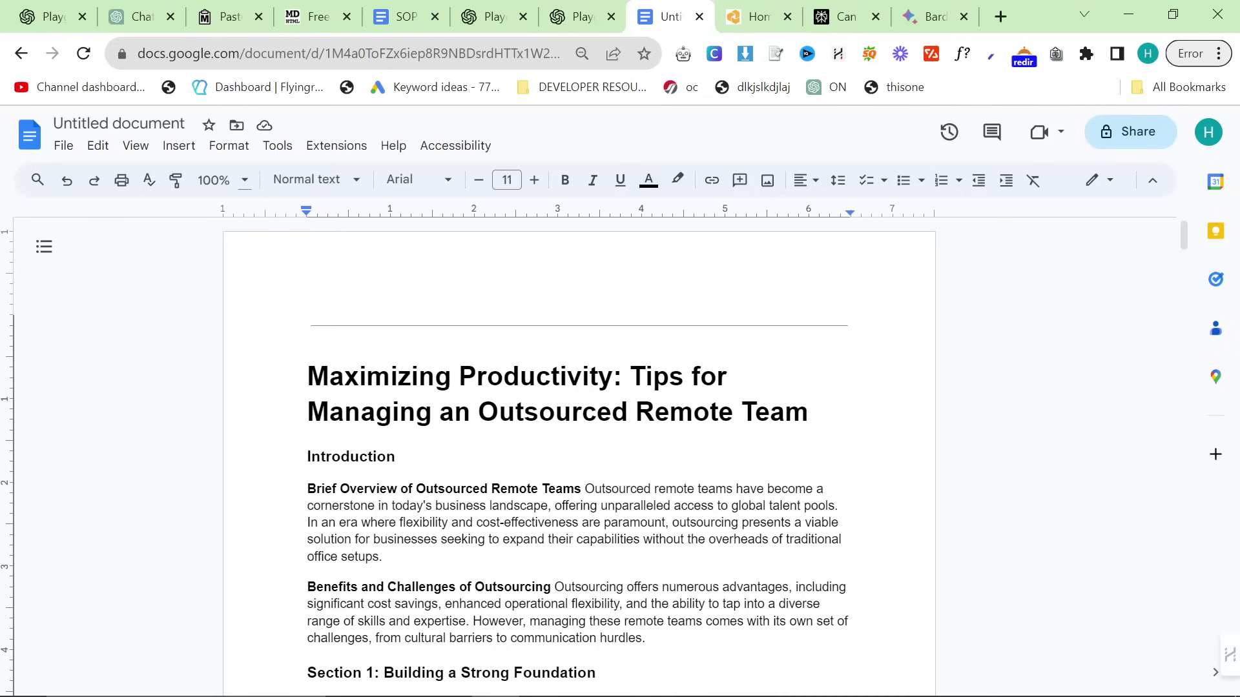
pyautogui.hotkey('ctrl', 'a')
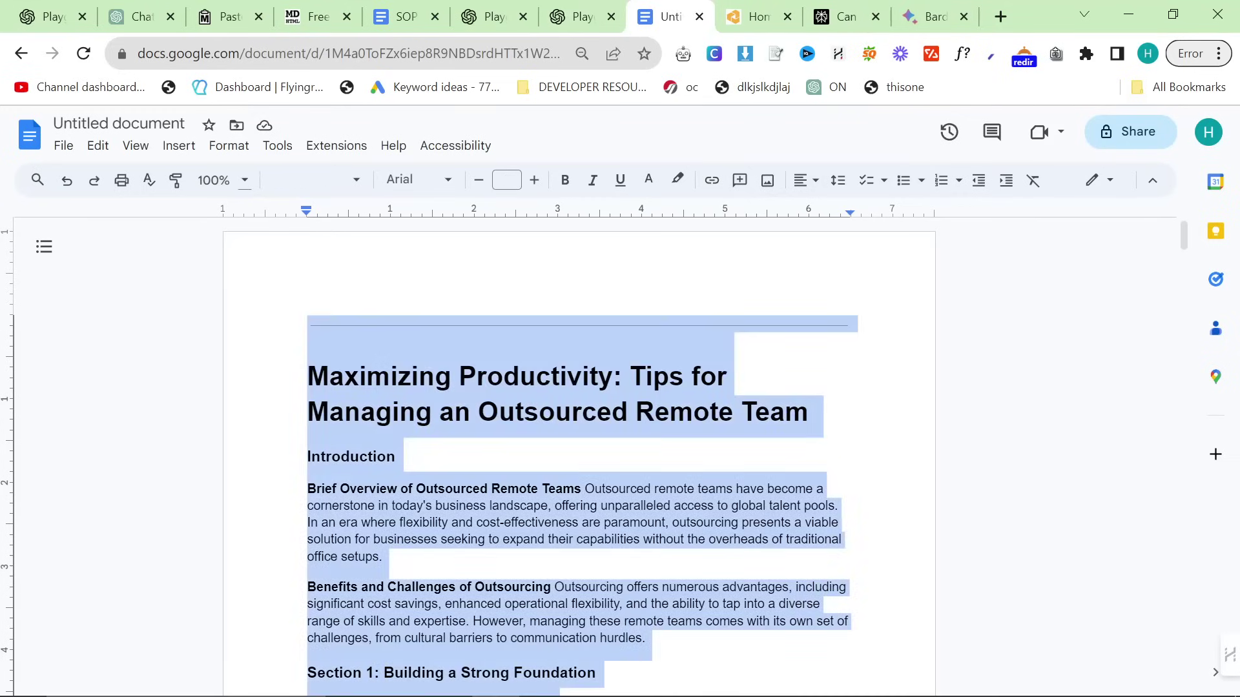
pyautogui.hotkey('ctrl', 'v')
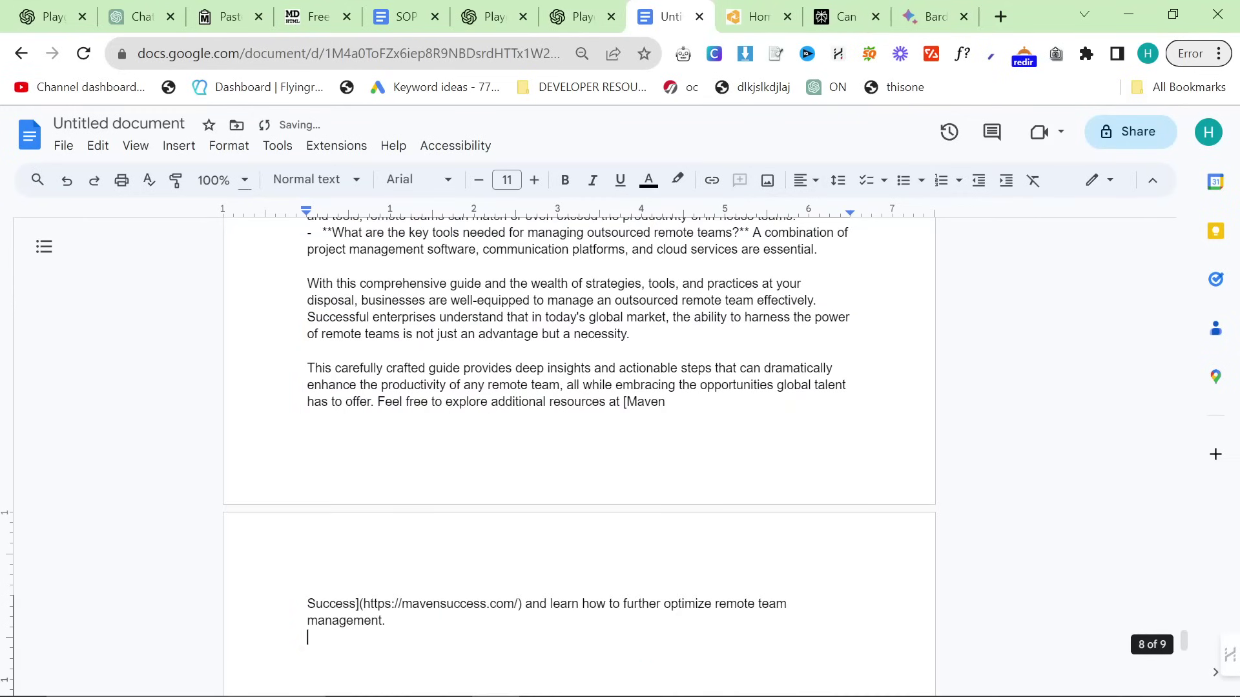
# Check the document's word count, and place the cursor on the blank line below the article title.
pyautogui.click(278, 146)
pyautogui.click(304, 200)
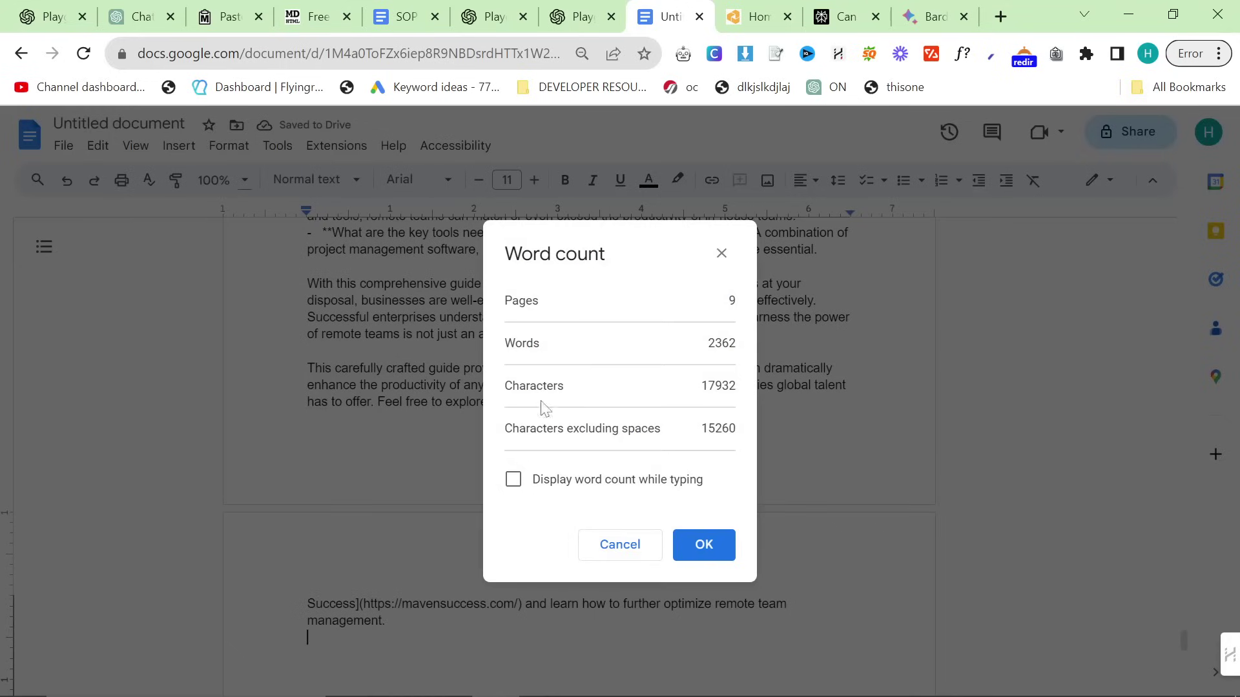
pyautogui.click(694, 553)
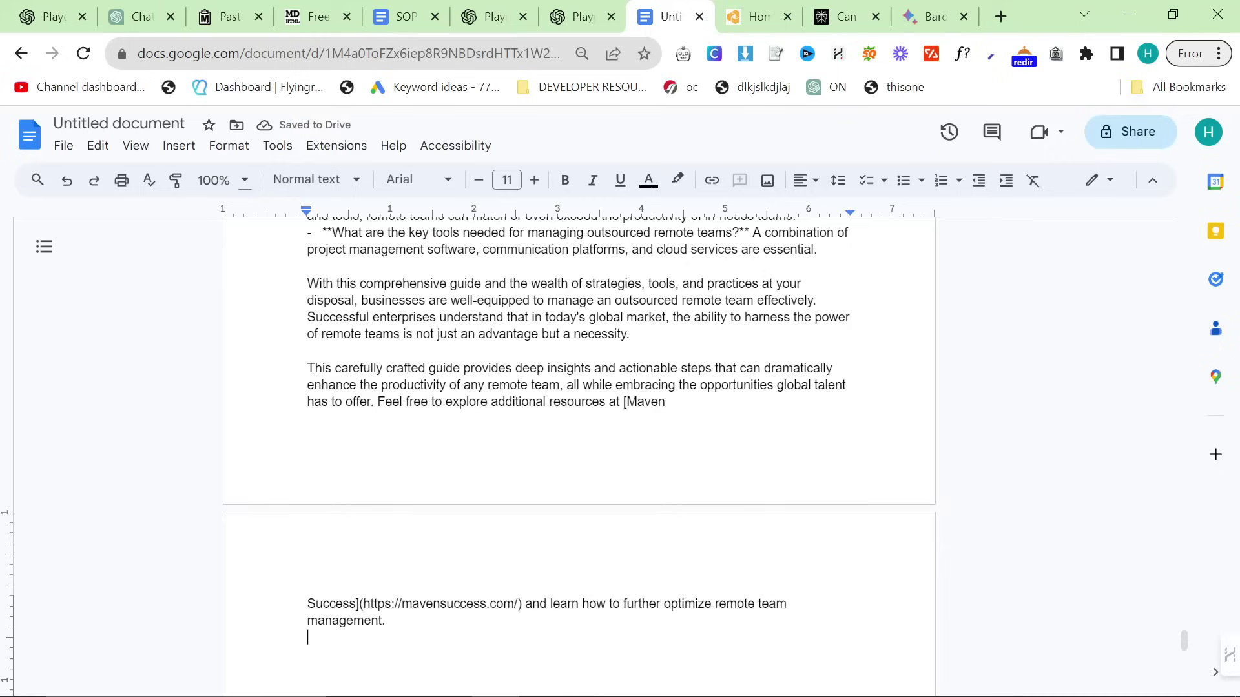
pyautogui.scroll(20, 694, 553)
pyautogui.scroll(20, 694, 554)
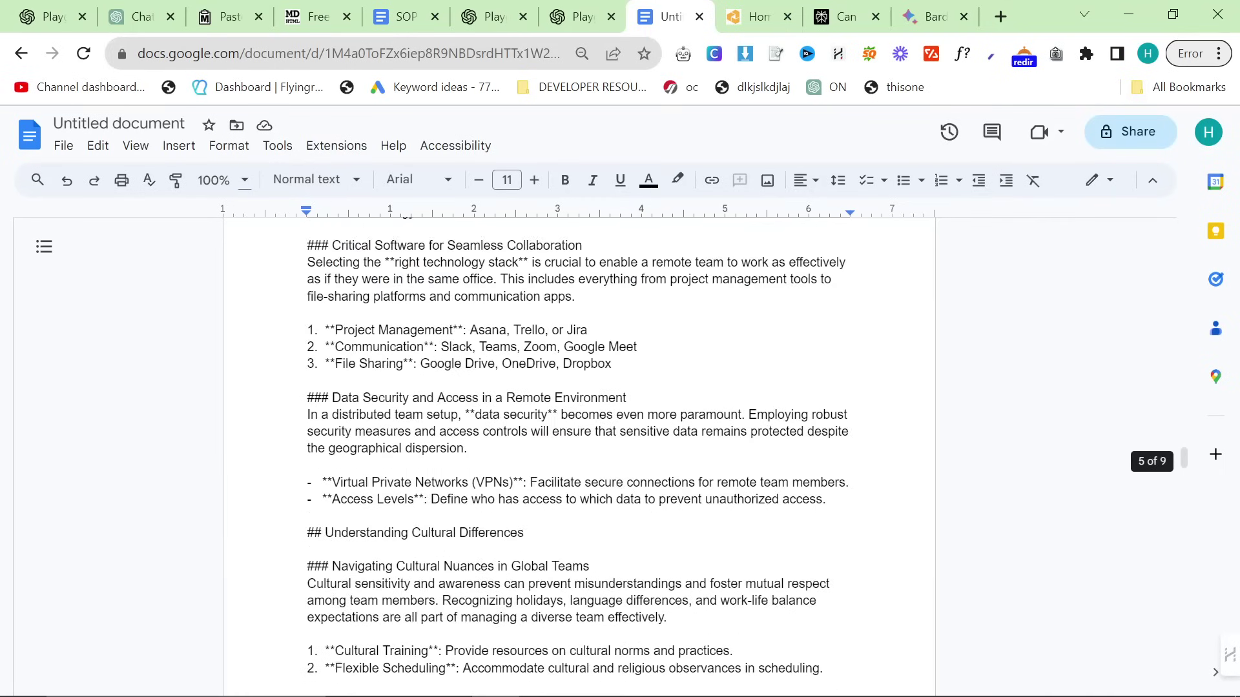
pyautogui.scroll(20, 695, 553)
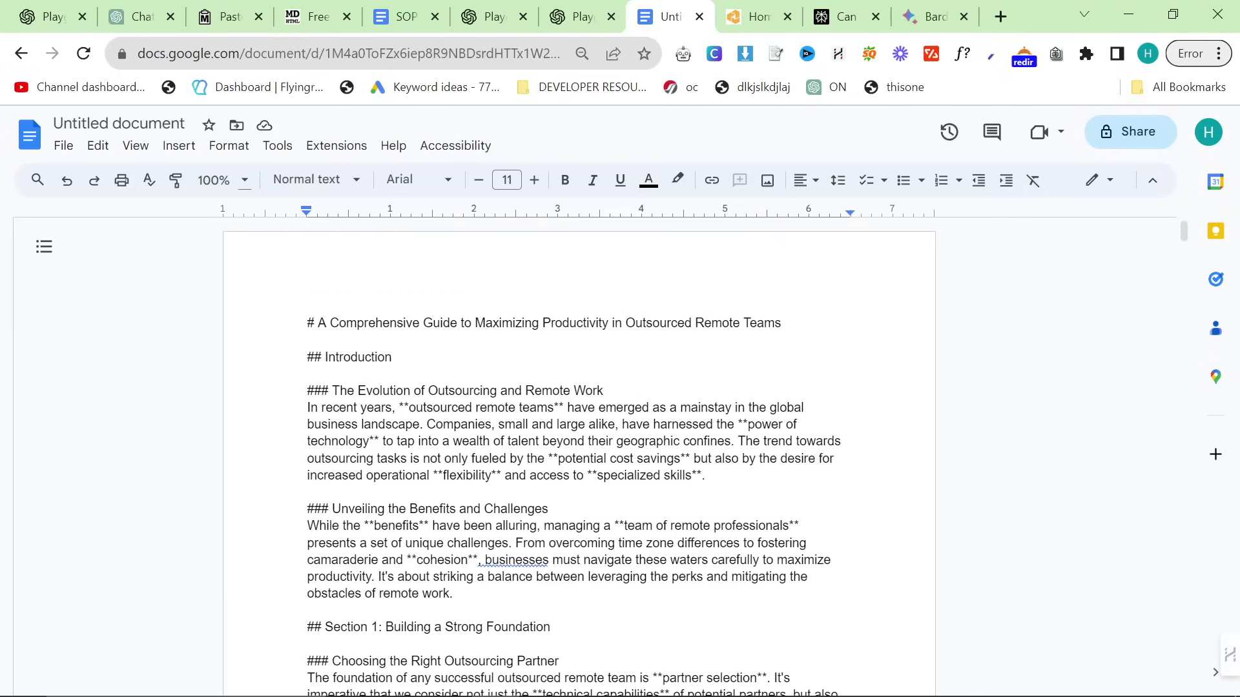
pyautogui.click(308, 340)
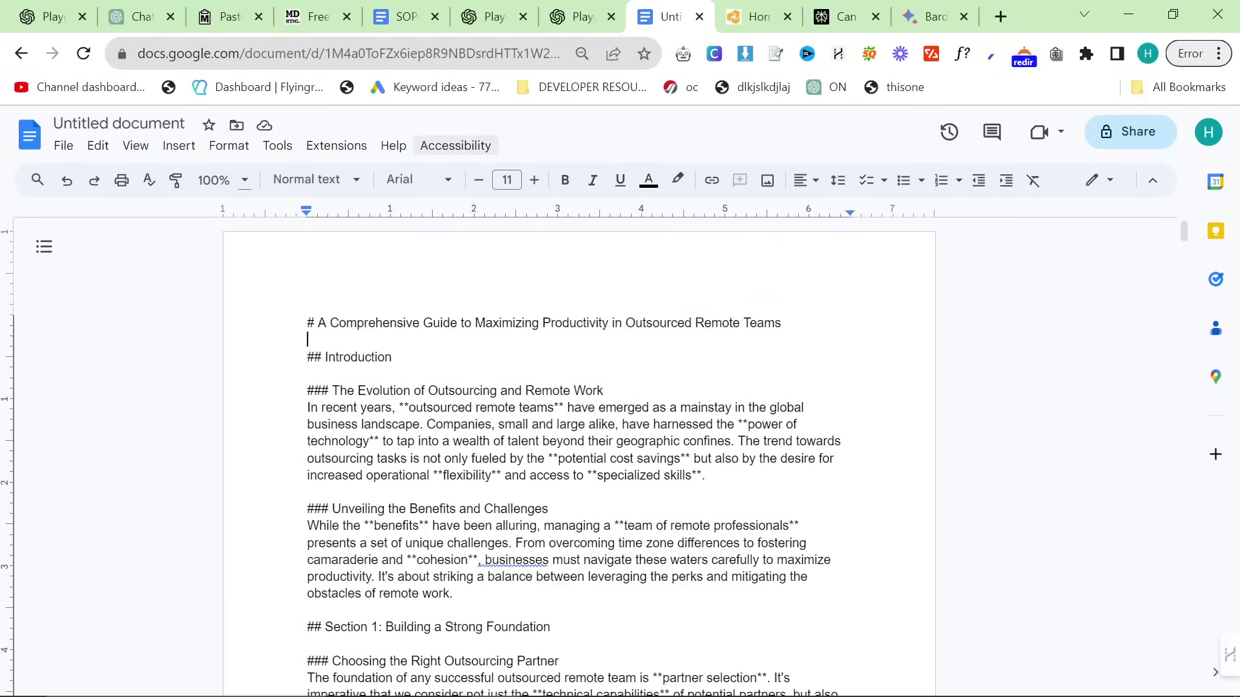
# Move the BigBosser Non Commerce SEO Writer chat beside the document's tab, and view its featured image enlarged.
pyautogui.moveTo(142, 17); pyautogui.dragTo(581, 16)
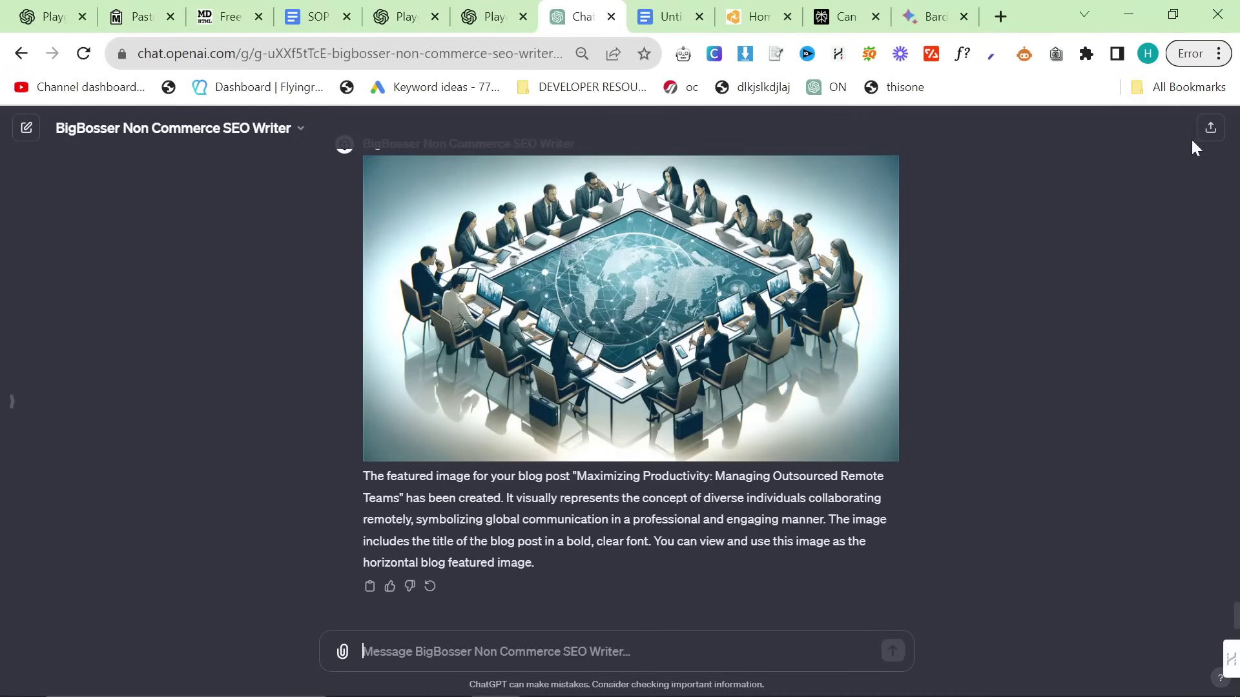
pyautogui.click(846, 302)
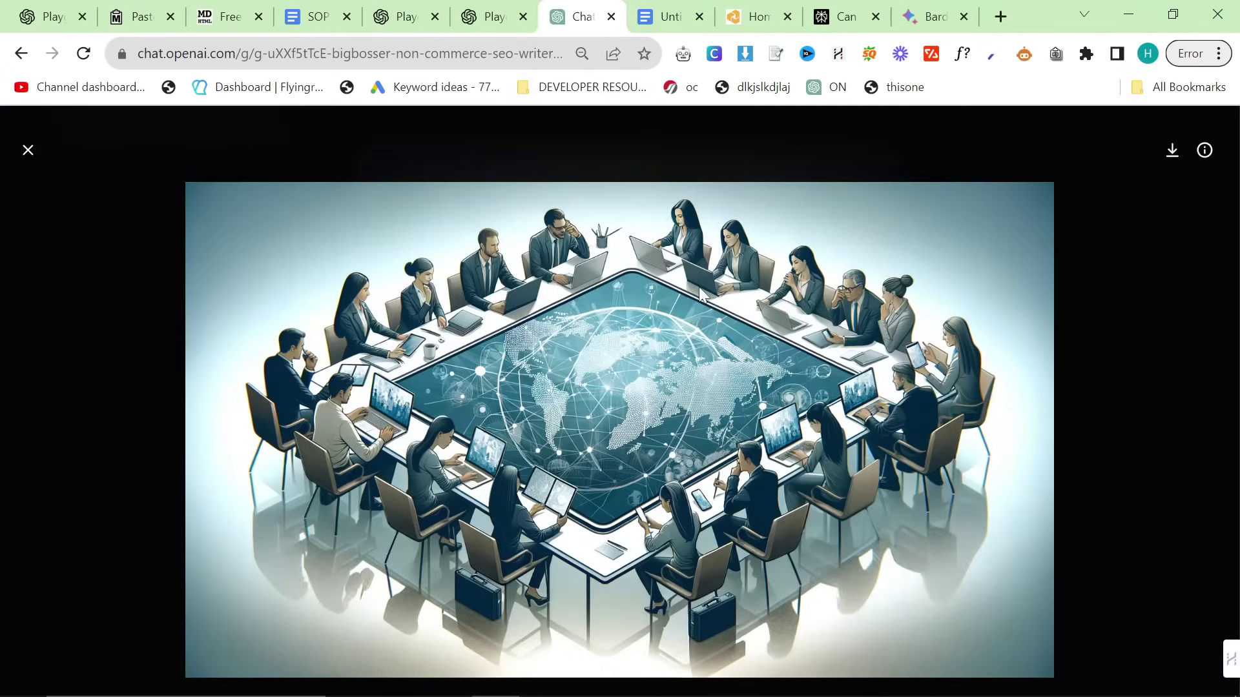
pyautogui.click(659, 246)
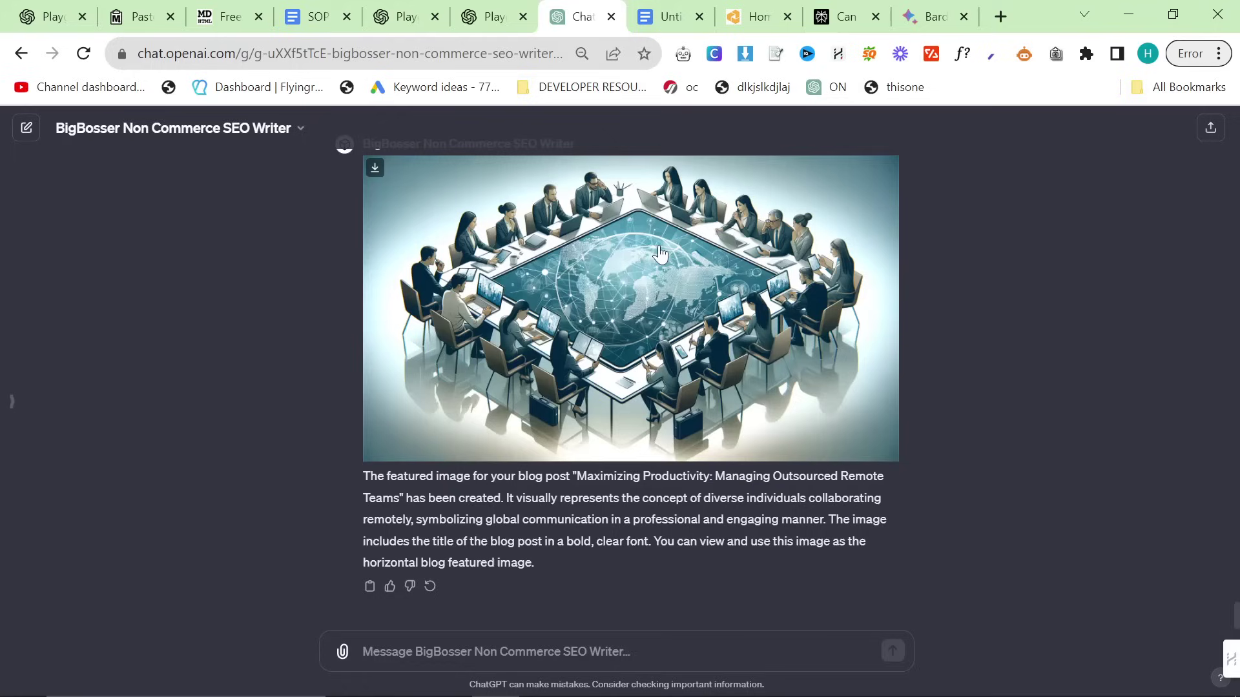
pyautogui.click(657, 15)
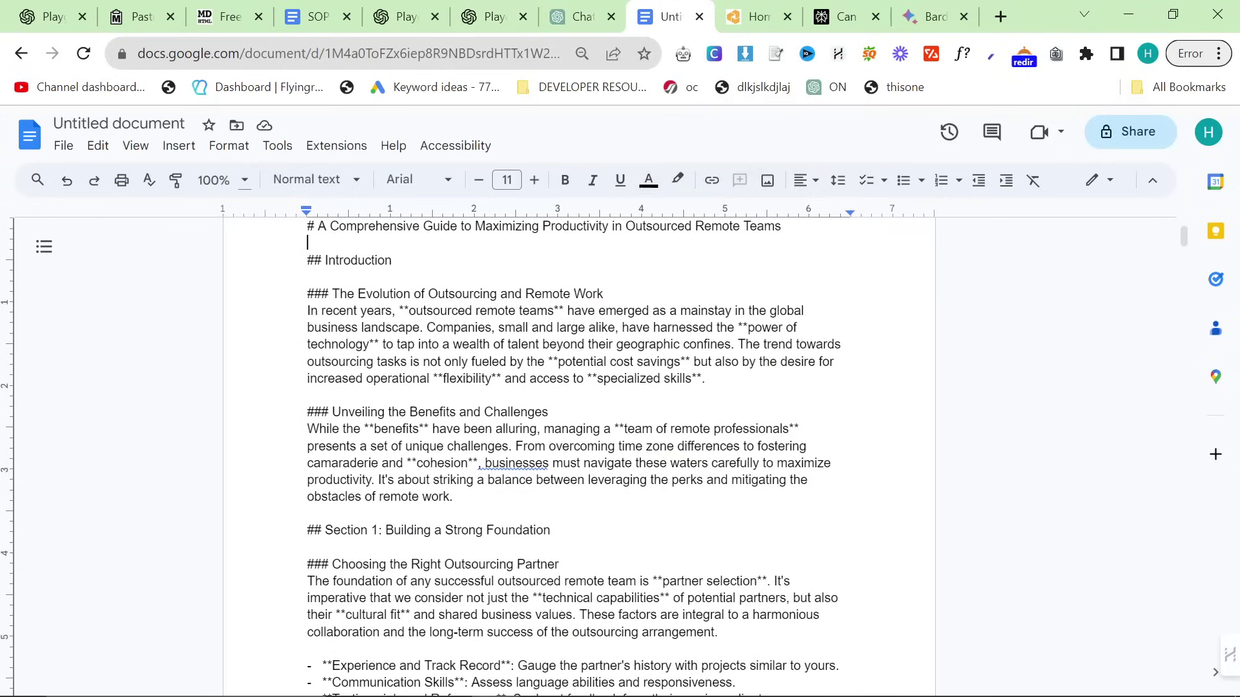
pyautogui.press('Return')
pyautogui.press('Return')
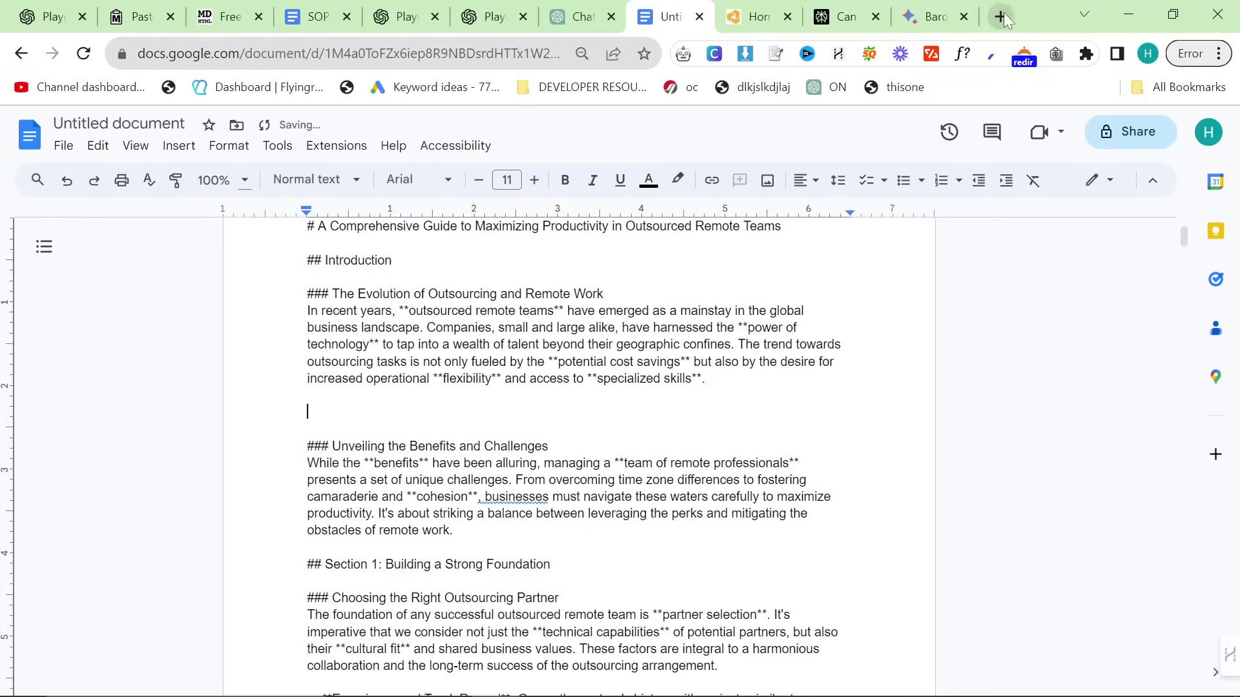
pyautogui.press('BackSpace')
pyautogui.press('BackSpace')
# Replace the sample markdown in the markdowntohtml.com converter with the cleaned-up article, and look over the rendered preview.
pyautogui.hotkey('ctrl', 'a')
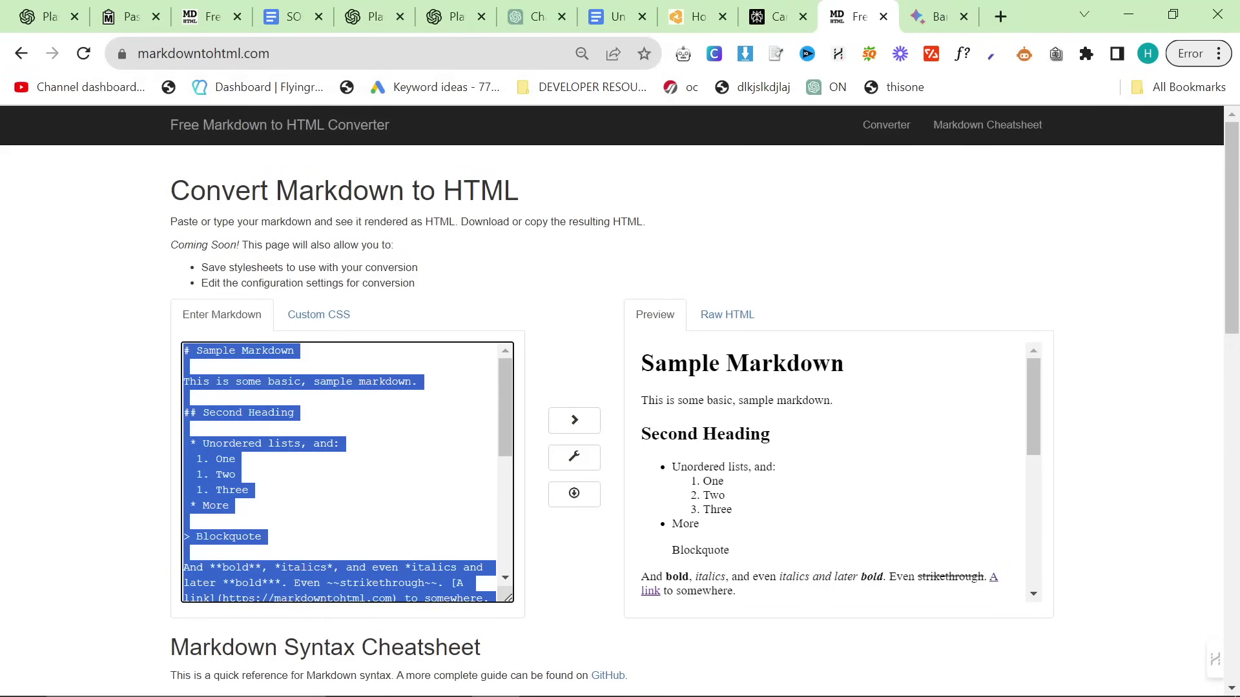
pyautogui.hotkey('ctrl', 'v')
pyautogui.scroll(10, 342, 471)
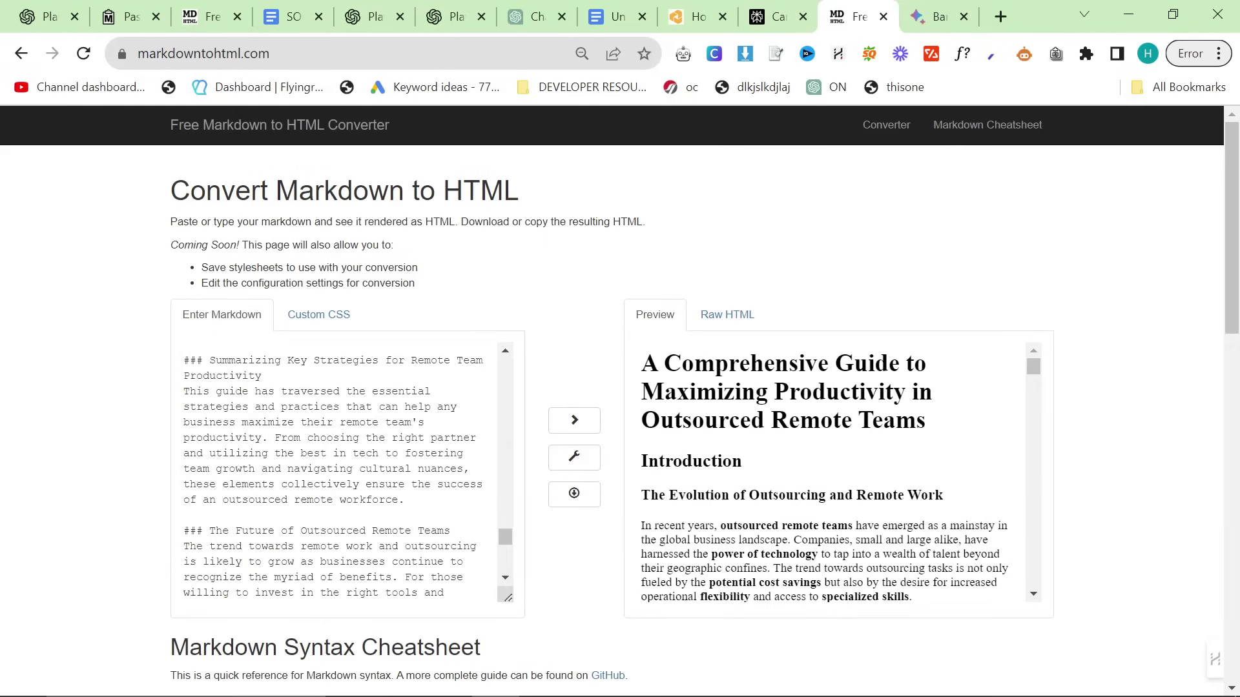
pyautogui.scroll(-4, 739, 453)
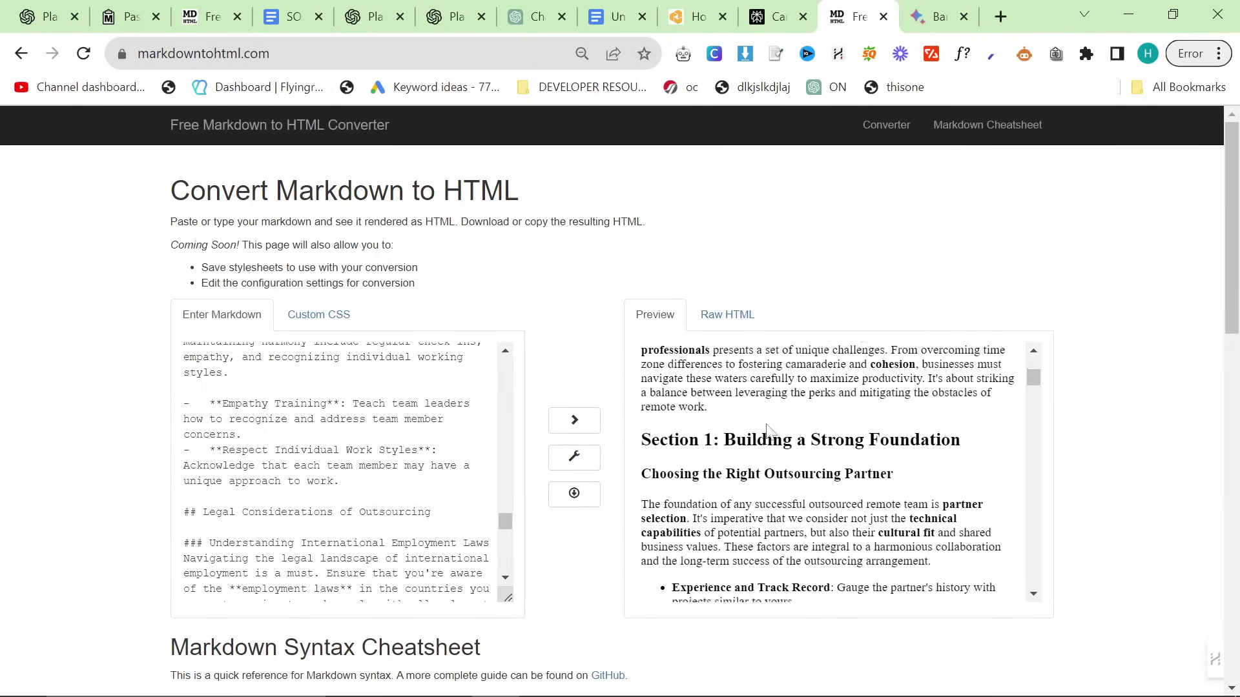
# Select the whole rendered article in the converter's preview.
pyautogui.scroll(1, 743, 441)
pyautogui.click(764, 443)
pyautogui.hotkey('ctrl', 'a')
pyautogui.scroll(-2, 1030, 459)
pyautogui.scroll(-5, 833, 471)
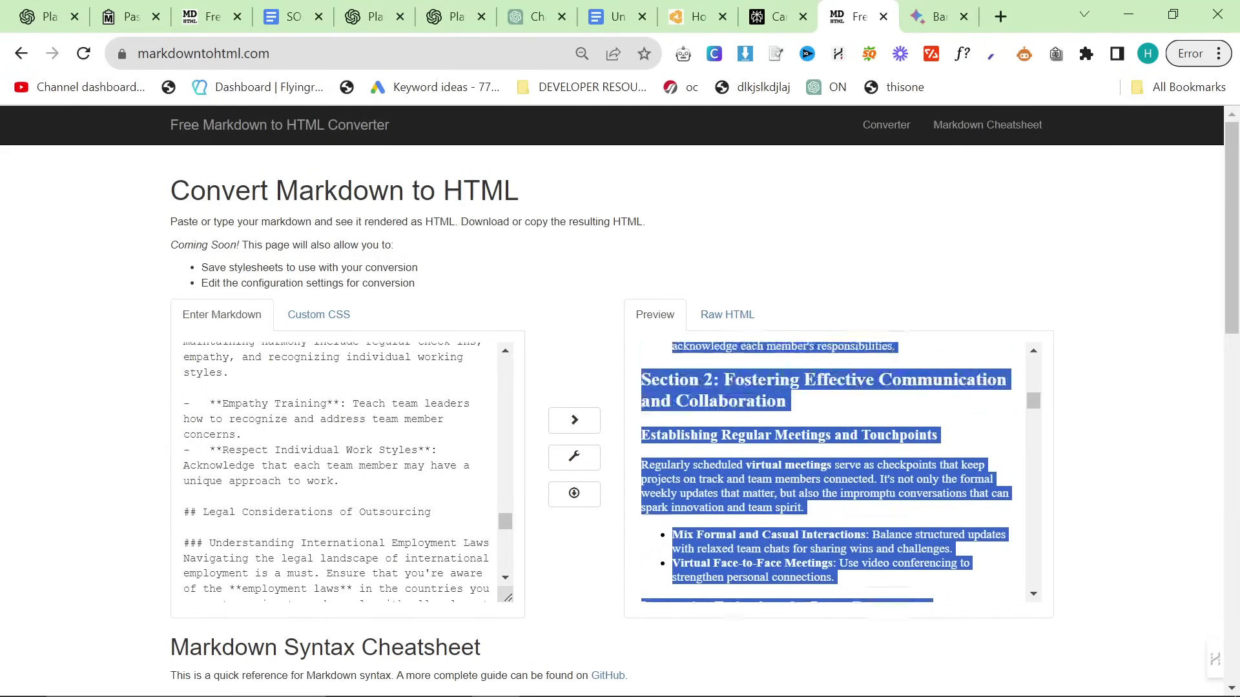
# Open the WordPress admin of tinyhomehub.io in a new tab placed beside the converter, and start a new post with an empty body.
pyautogui.click(1004, 17)
pyautogui.write('tinyhomehub.io/')
pyautogui.press('Return')
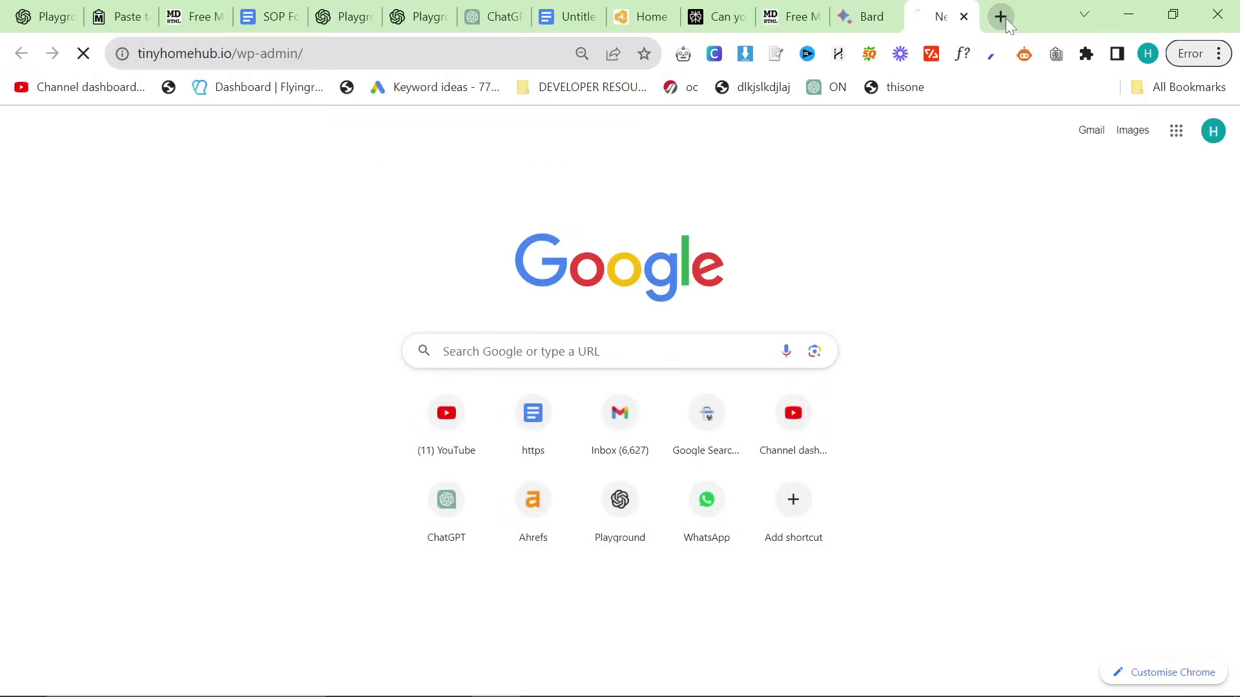
pyautogui.click(854, 14)
pyautogui.click(932, 12)
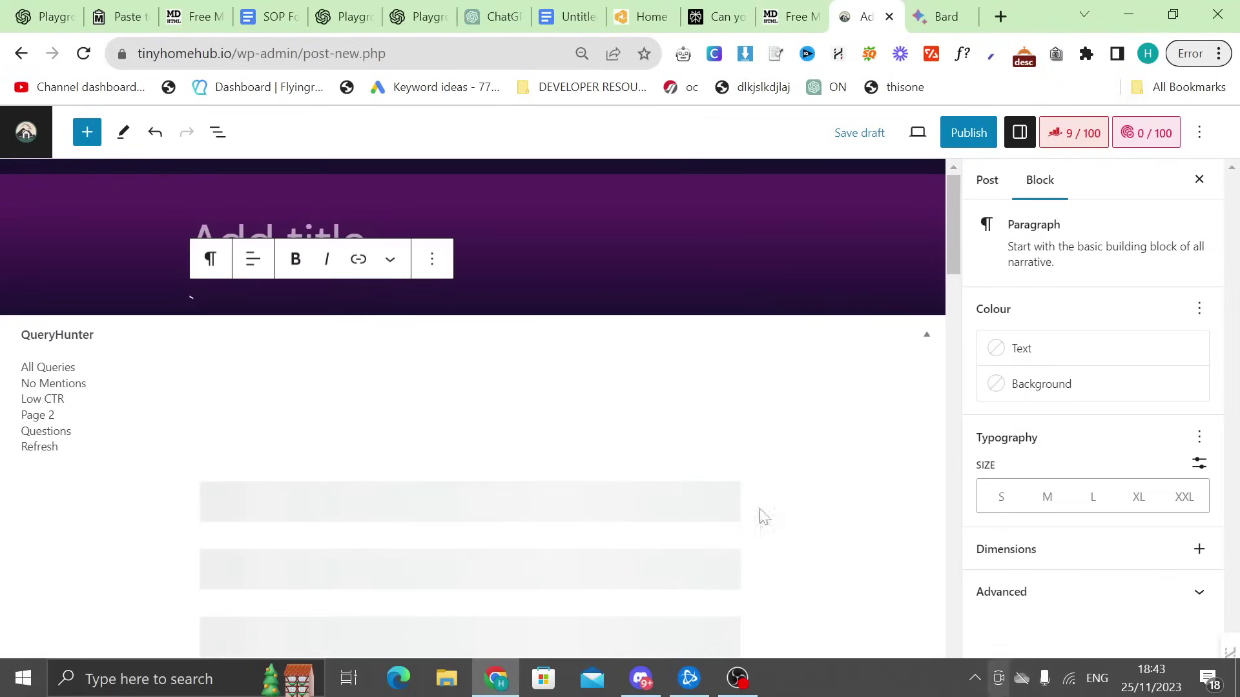
pyautogui.press('BackSpace')
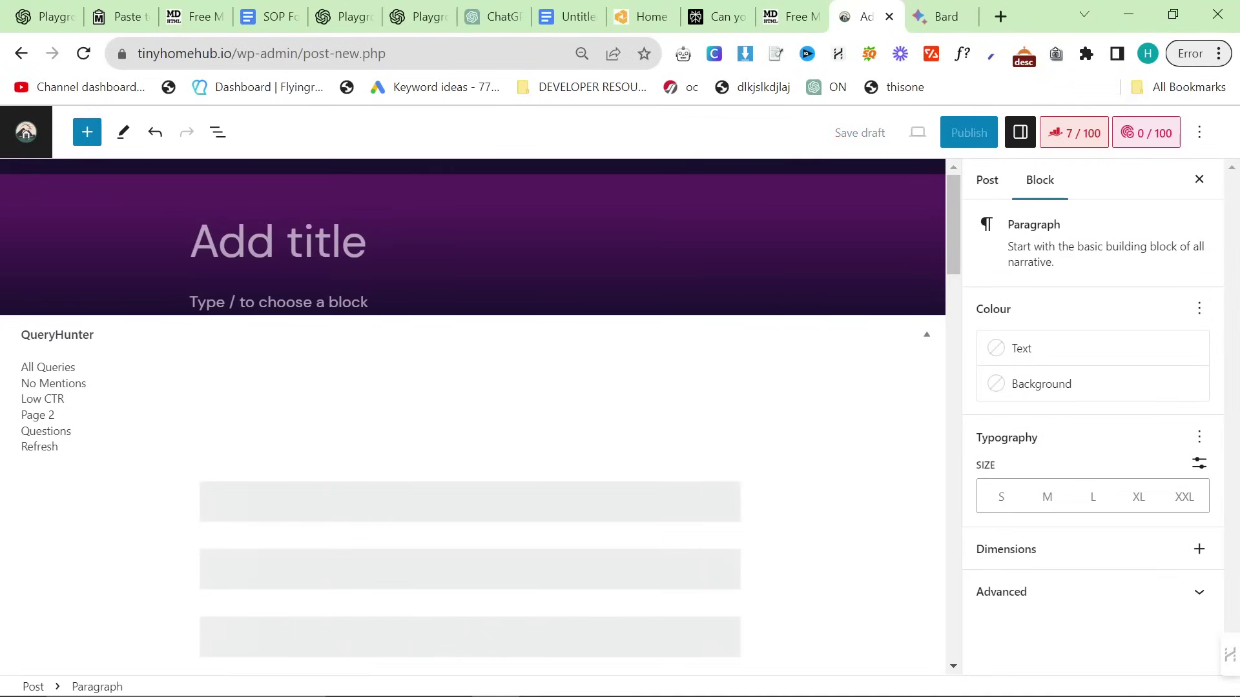
# Try pasting the article into the post body as plain text, and undo the paste.
pyautogui.rightClick(253, 313)
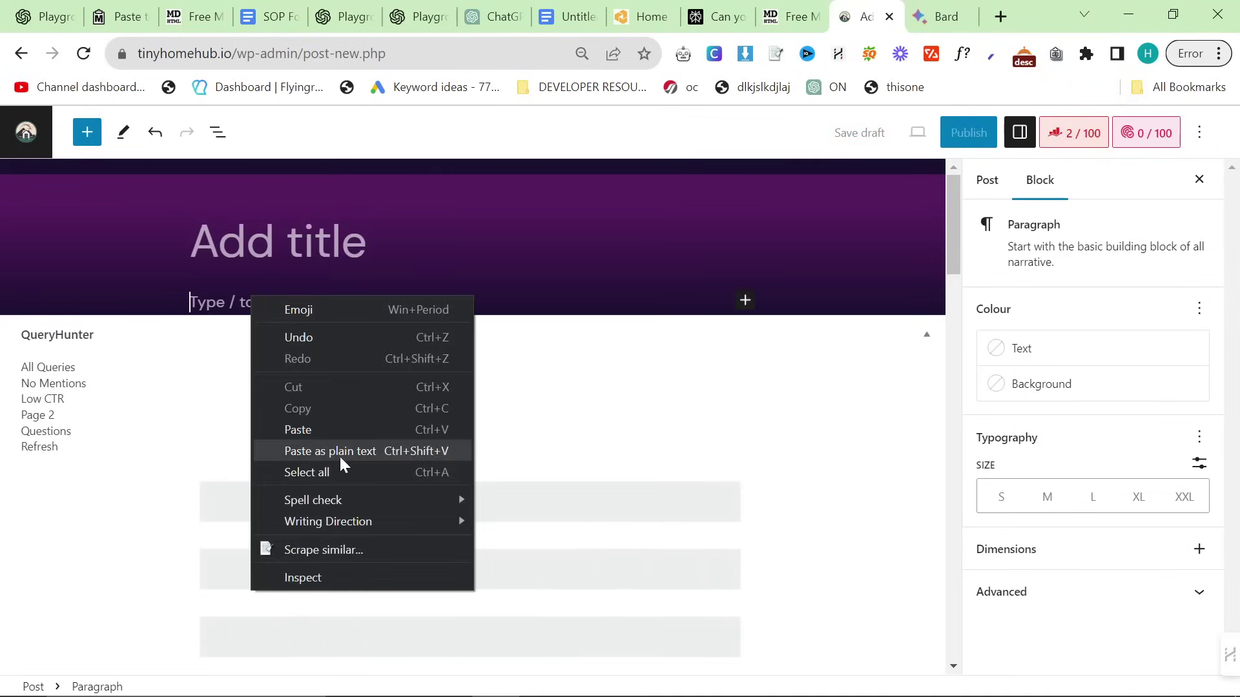
pyautogui.click(341, 452)
pyautogui.scroll(20, 465, 413)
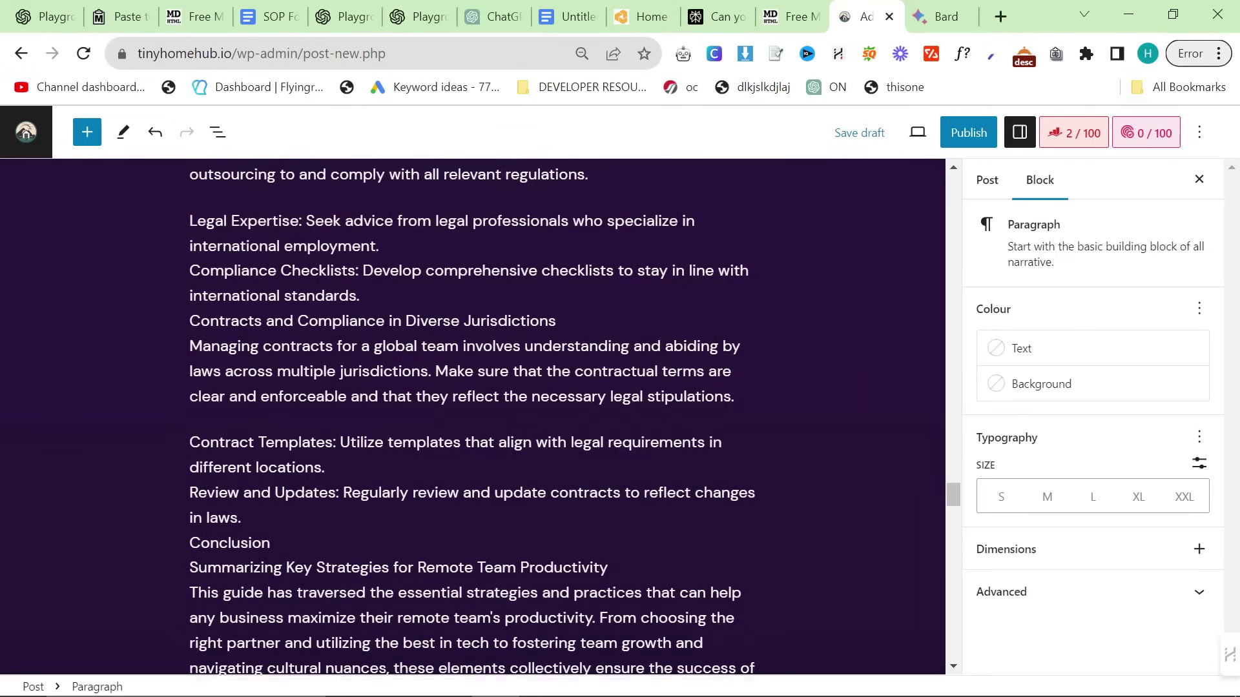
pyautogui.scroll(5, 465, 413)
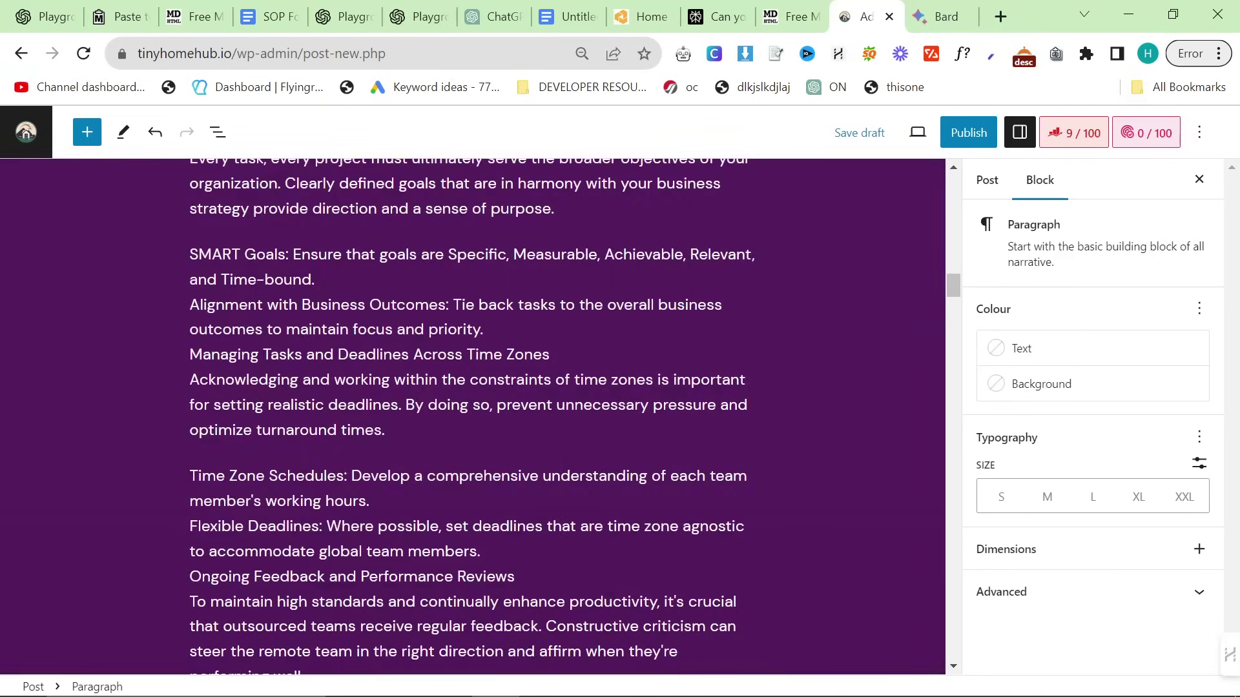
pyautogui.hotkey('ctrl', 'z')
pyautogui.scroll(12, 564, 302)
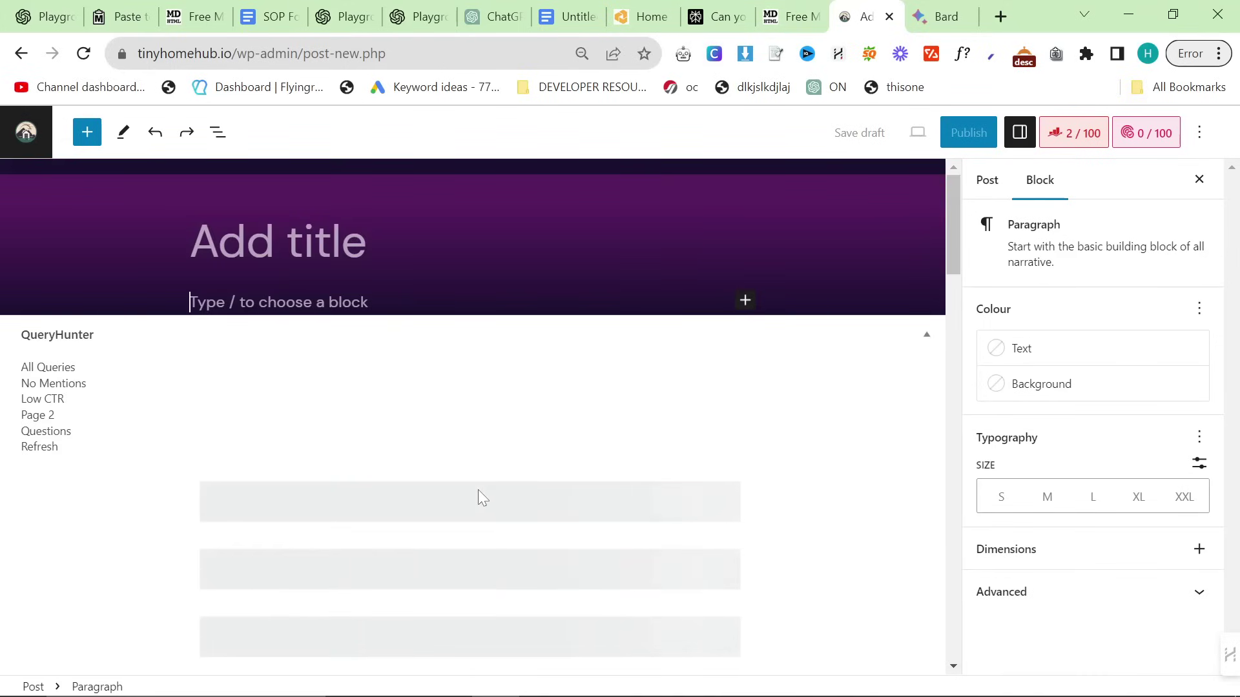
# Paste the converted article with its formatting into the post body, and look over its headings, lists and links.
pyautogui.hotkey('ctrl', 'shift', 'z')
pyautogui.scroll(10, 617, 423)
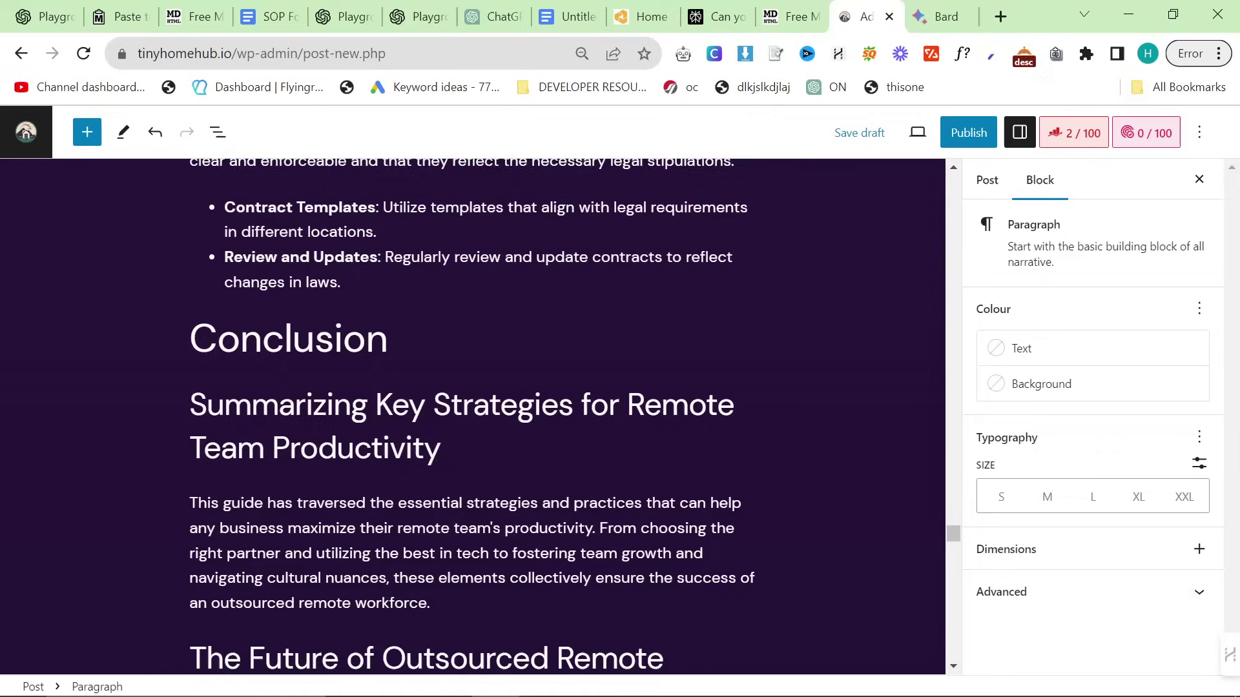
pyautogui.scroll(20, 484, 437)
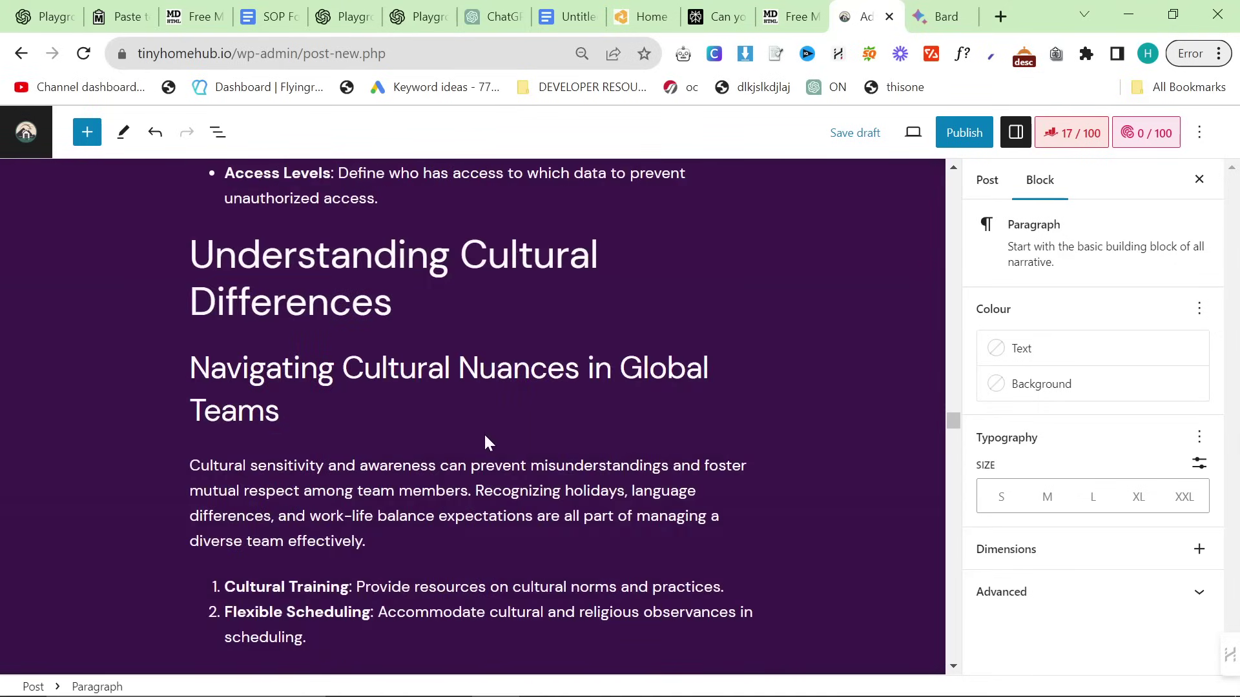
pyautogui.scroll(20, 472, 417)
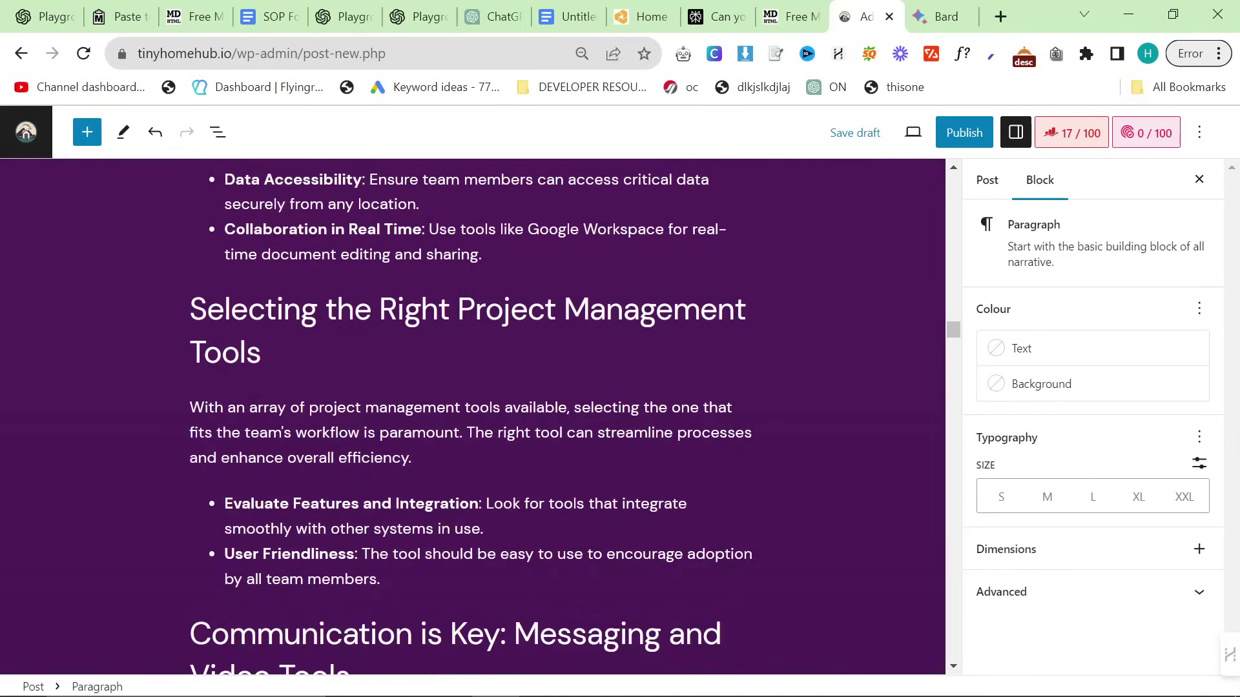
pyautogui.scroll(15, 471, 417)
pyautogui.scroll(-6, 471, 417)
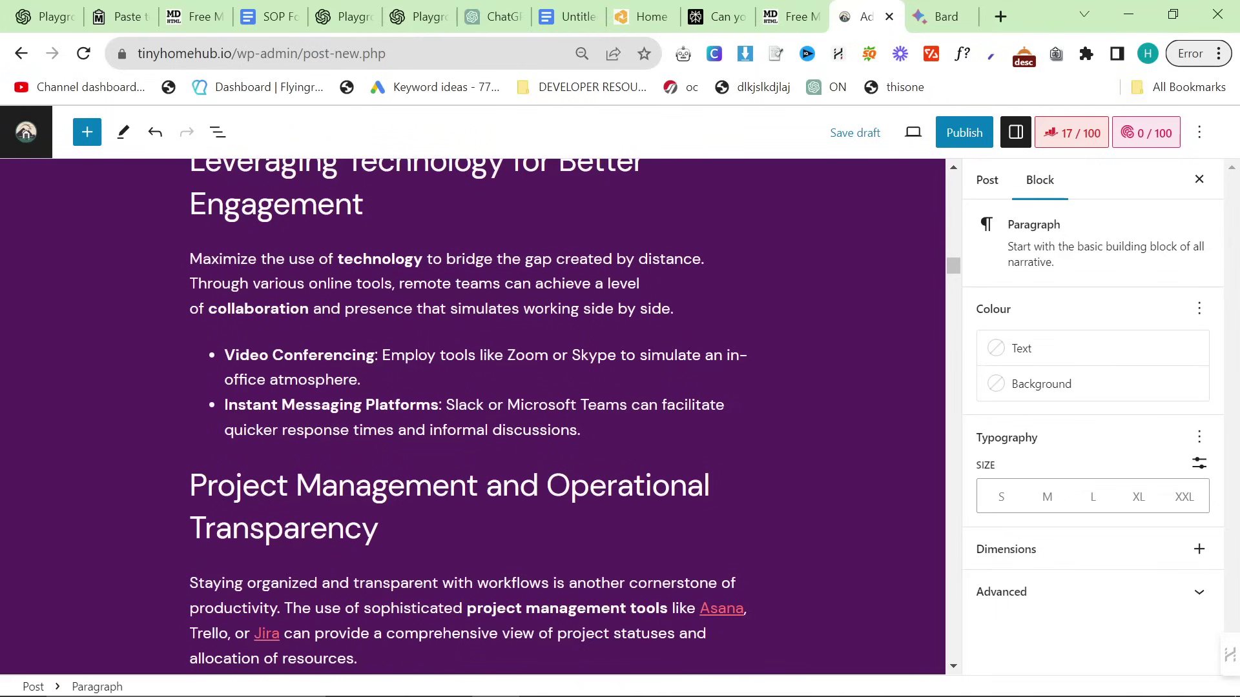
pyautogui.scroll(-8, 468, 411)
pyautogui.scroll(20, 469, 411)
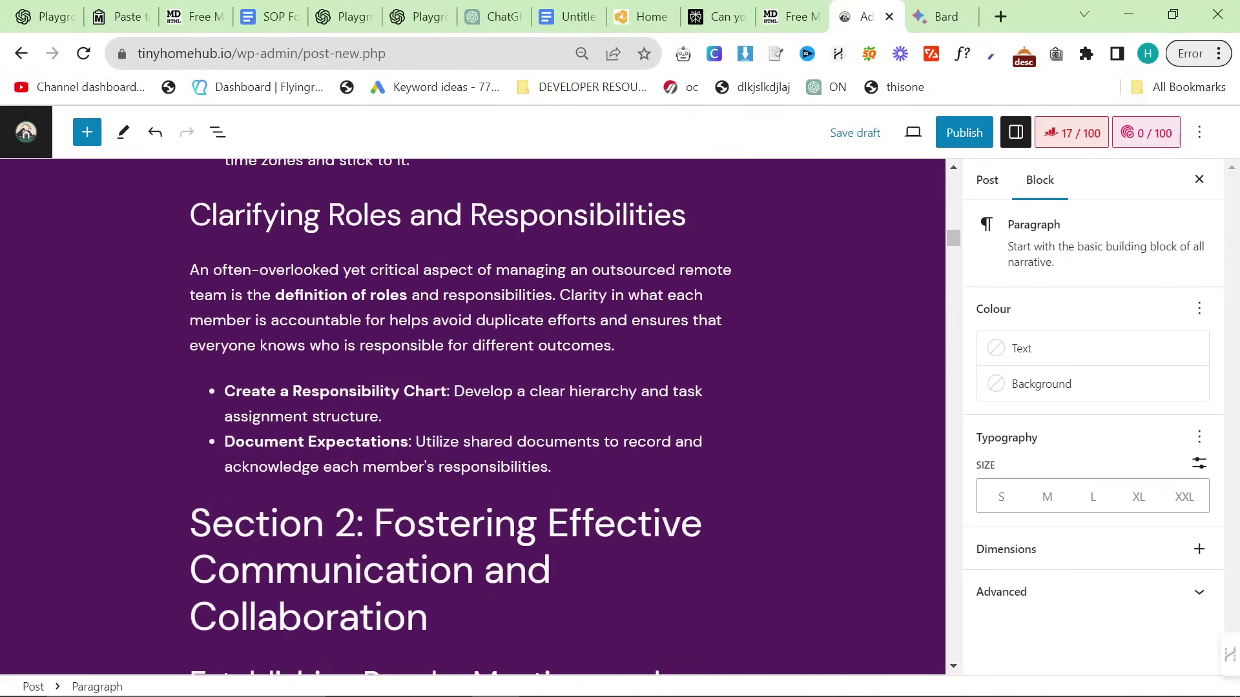
pyautogui.scroll(20, 466, 197)
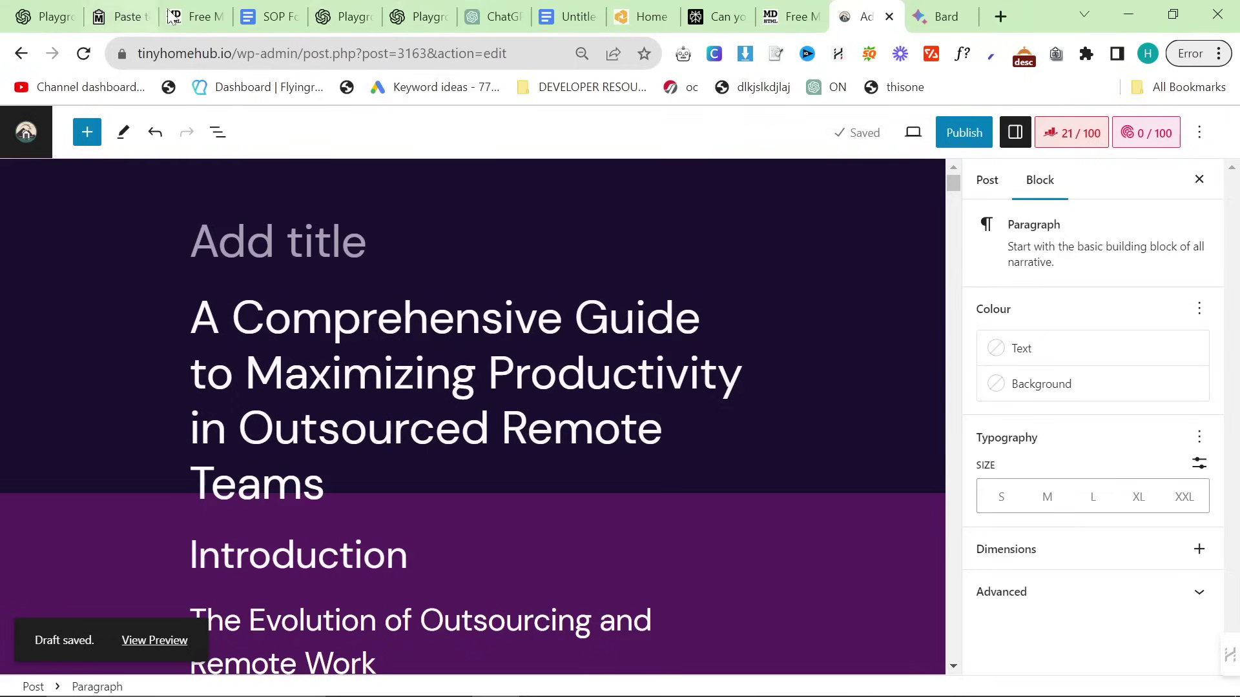
# Switch to the BiggestBoss Non Ecommerce assistant in Playground, and look back through the article generated in its thread.
pyautogui.click(345, 16)
pyautogui.click(594, 484)
pyautogui.moveTo(669, 527); pyautogui.dragTo(479, 232)
pyautogui.scroll(20, 536, 476)
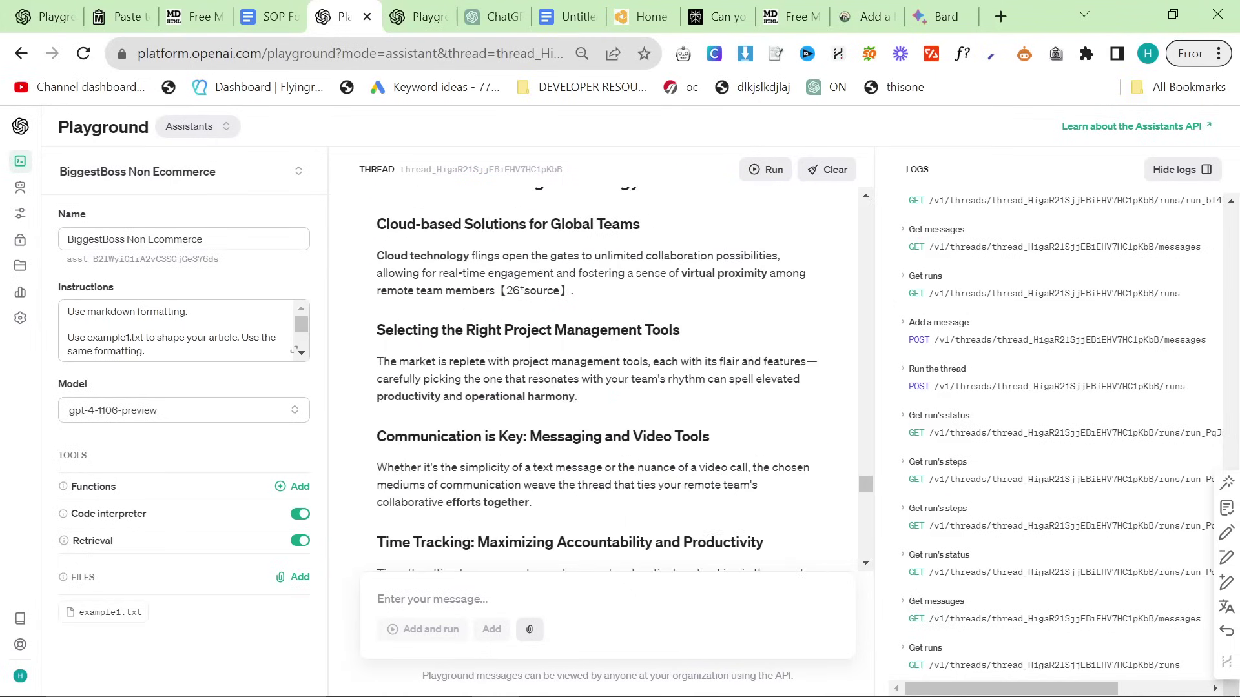